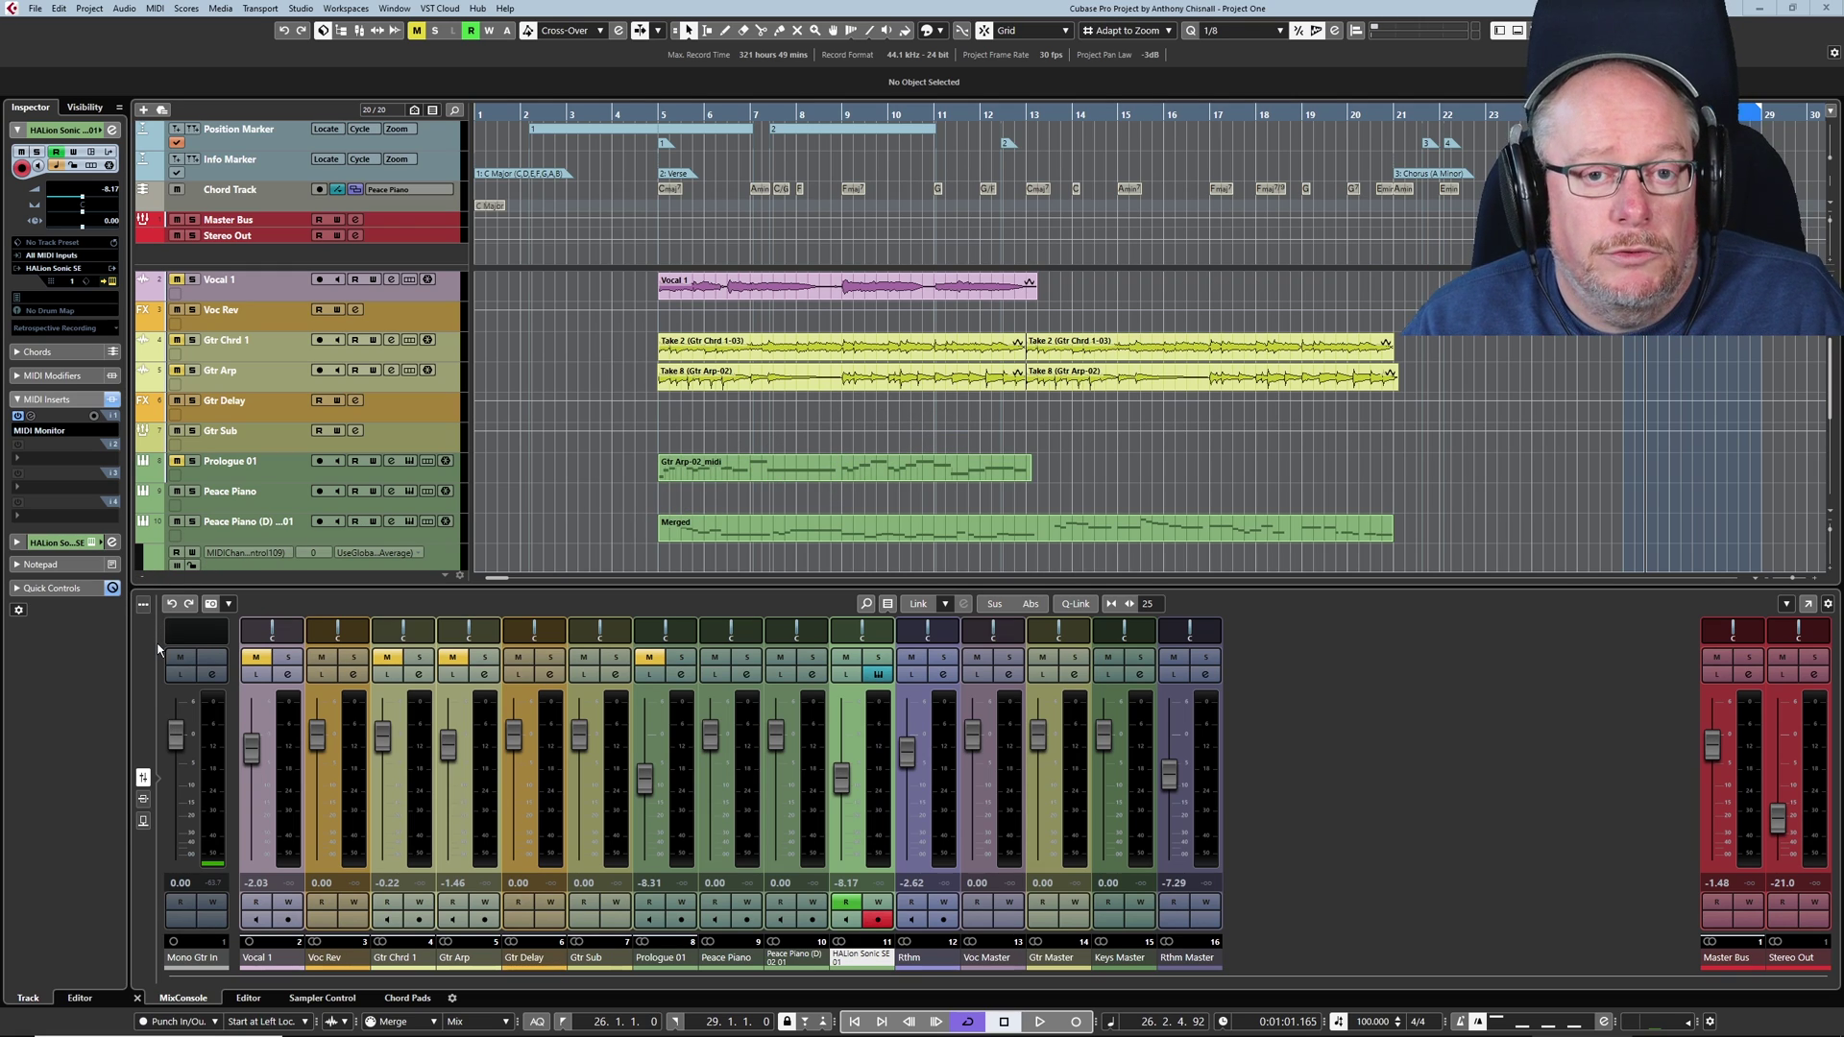
# Step: Show the Quick Controls and HALion Sonic SE editor, and clear all existing assignments
pyautogui.click(67, 588)
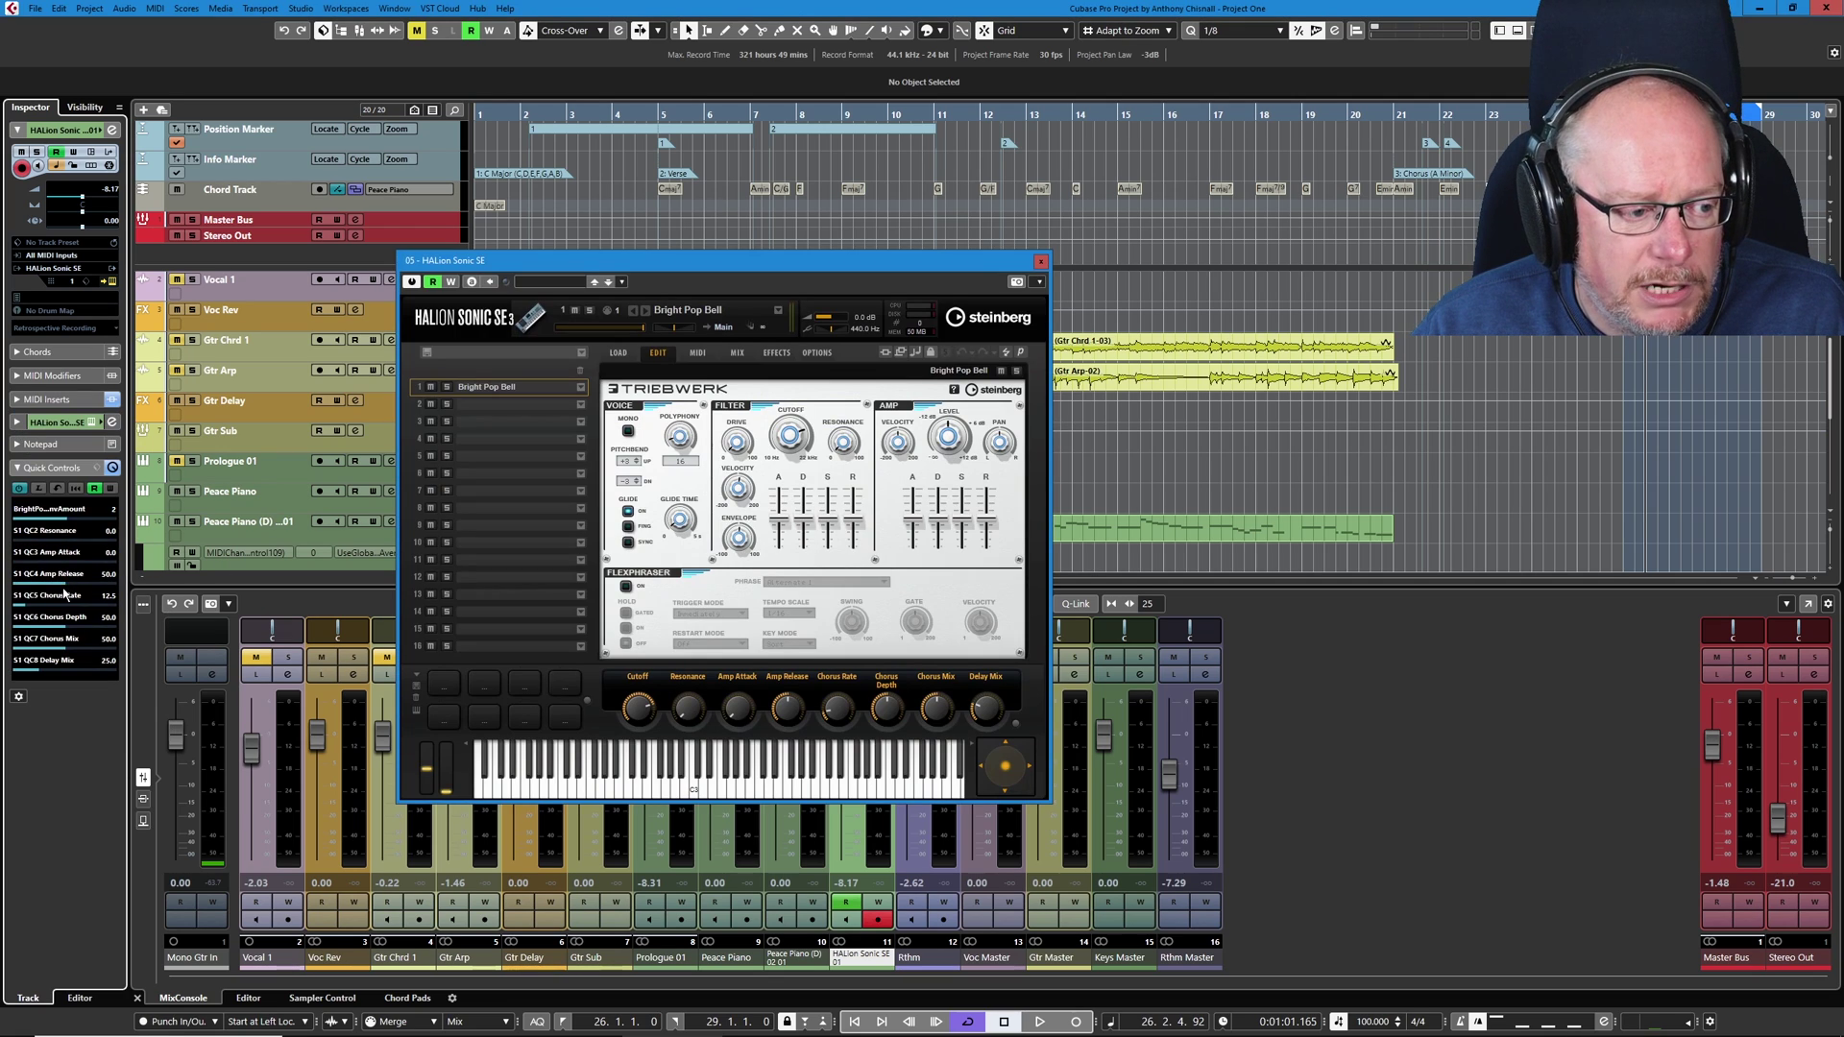
pyautogui.click(74, 490)
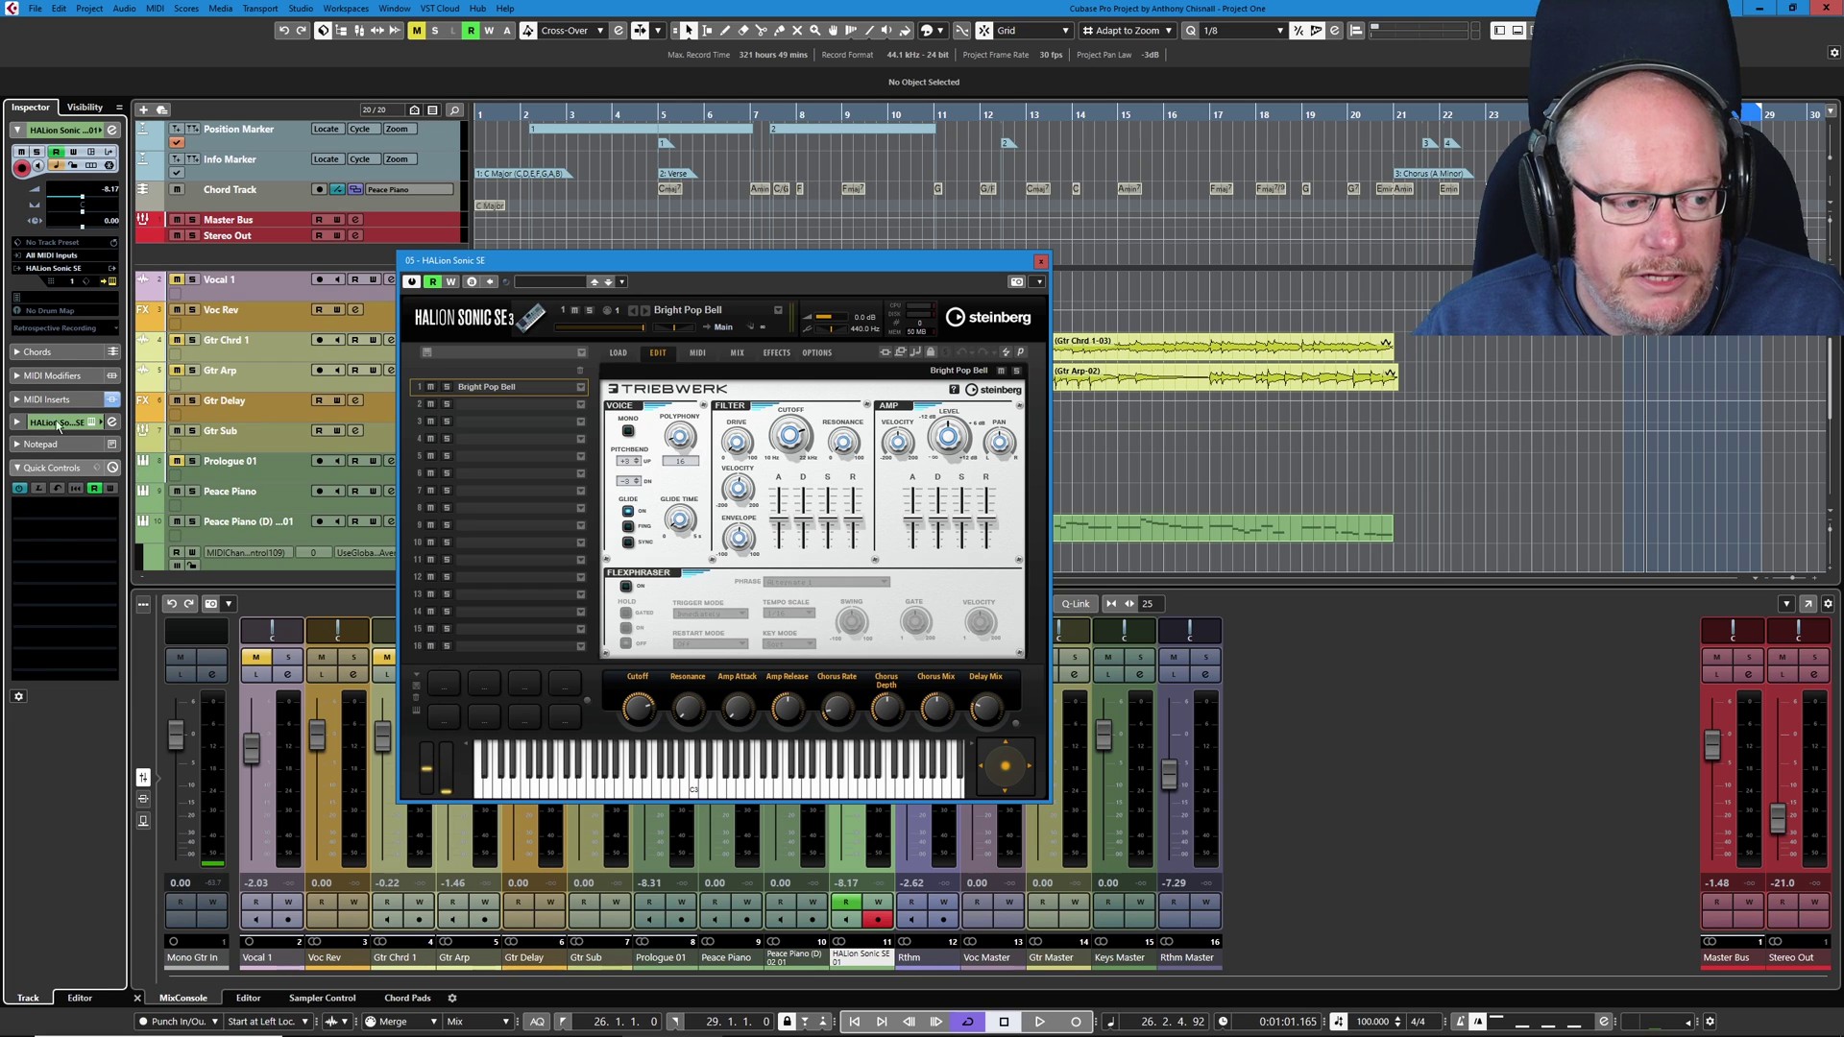
pyautogui.scroll(-4, 230, 461)
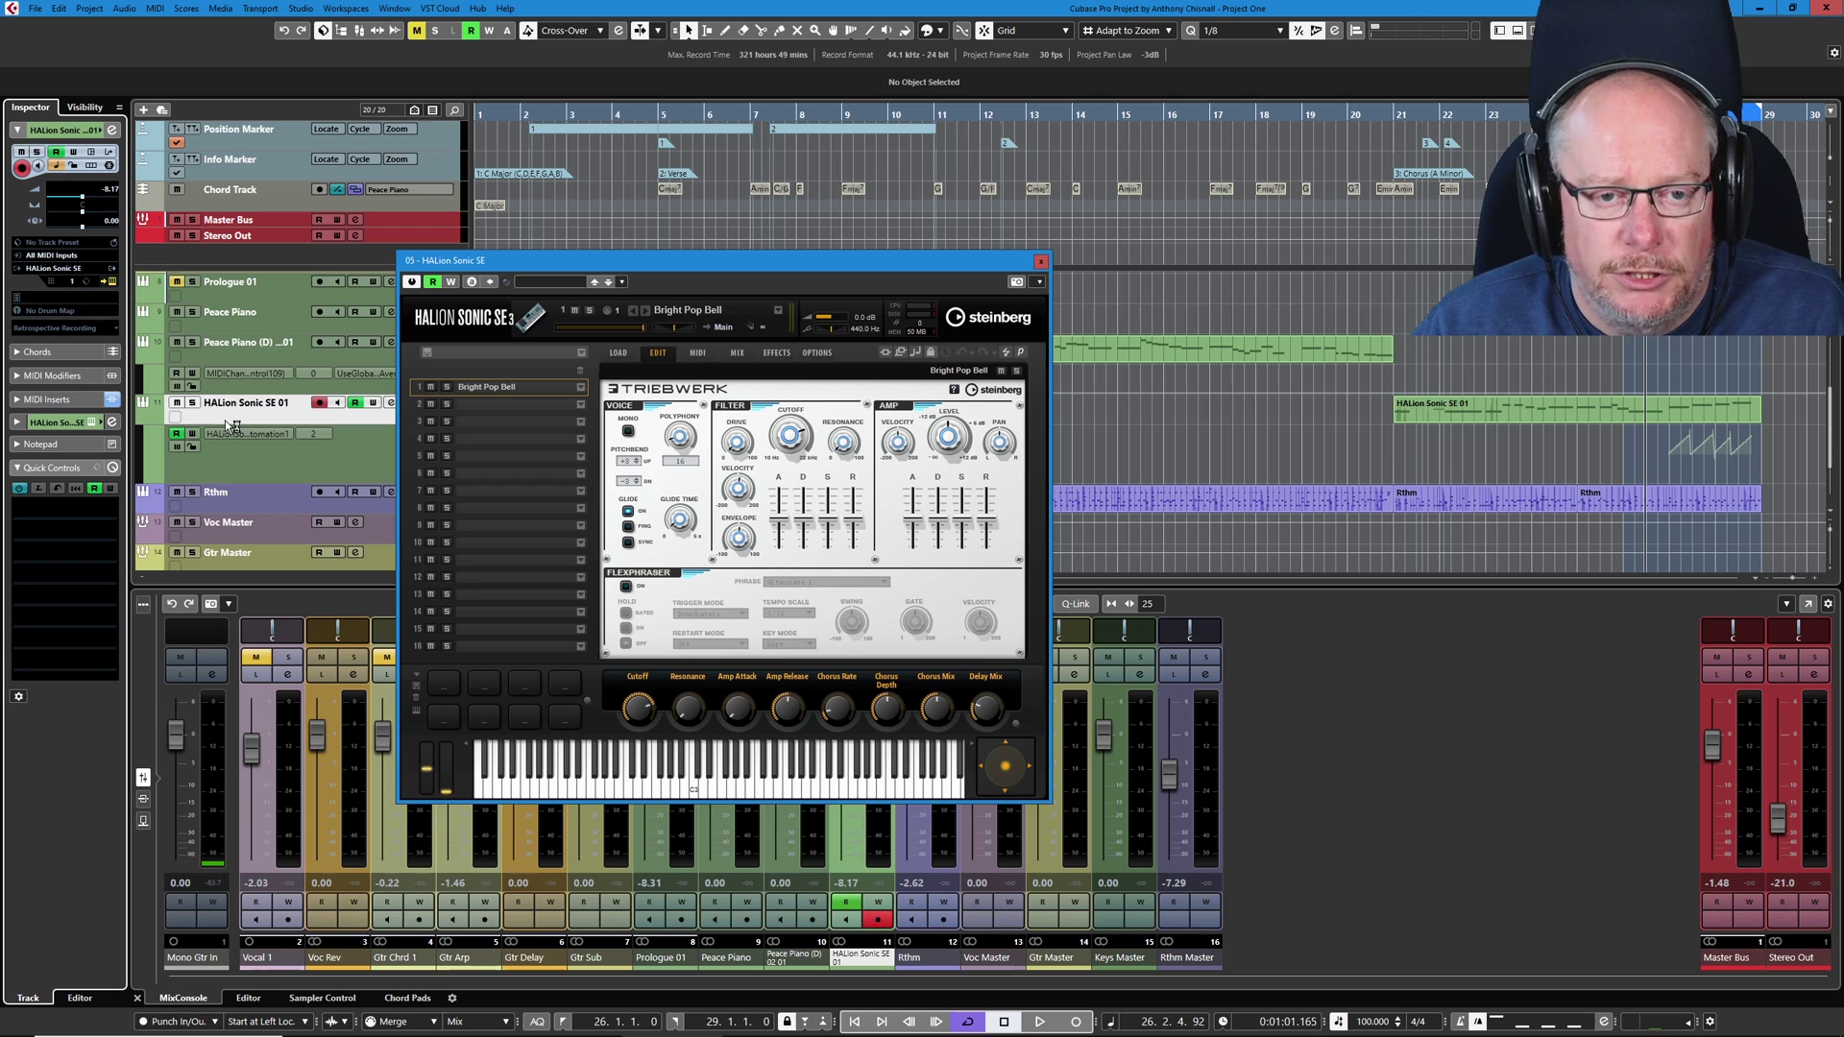
# Step: Learn the filter envelope amount onto QC1, raising it from -19 to -7
pyautogui.rightClick(742, 540)
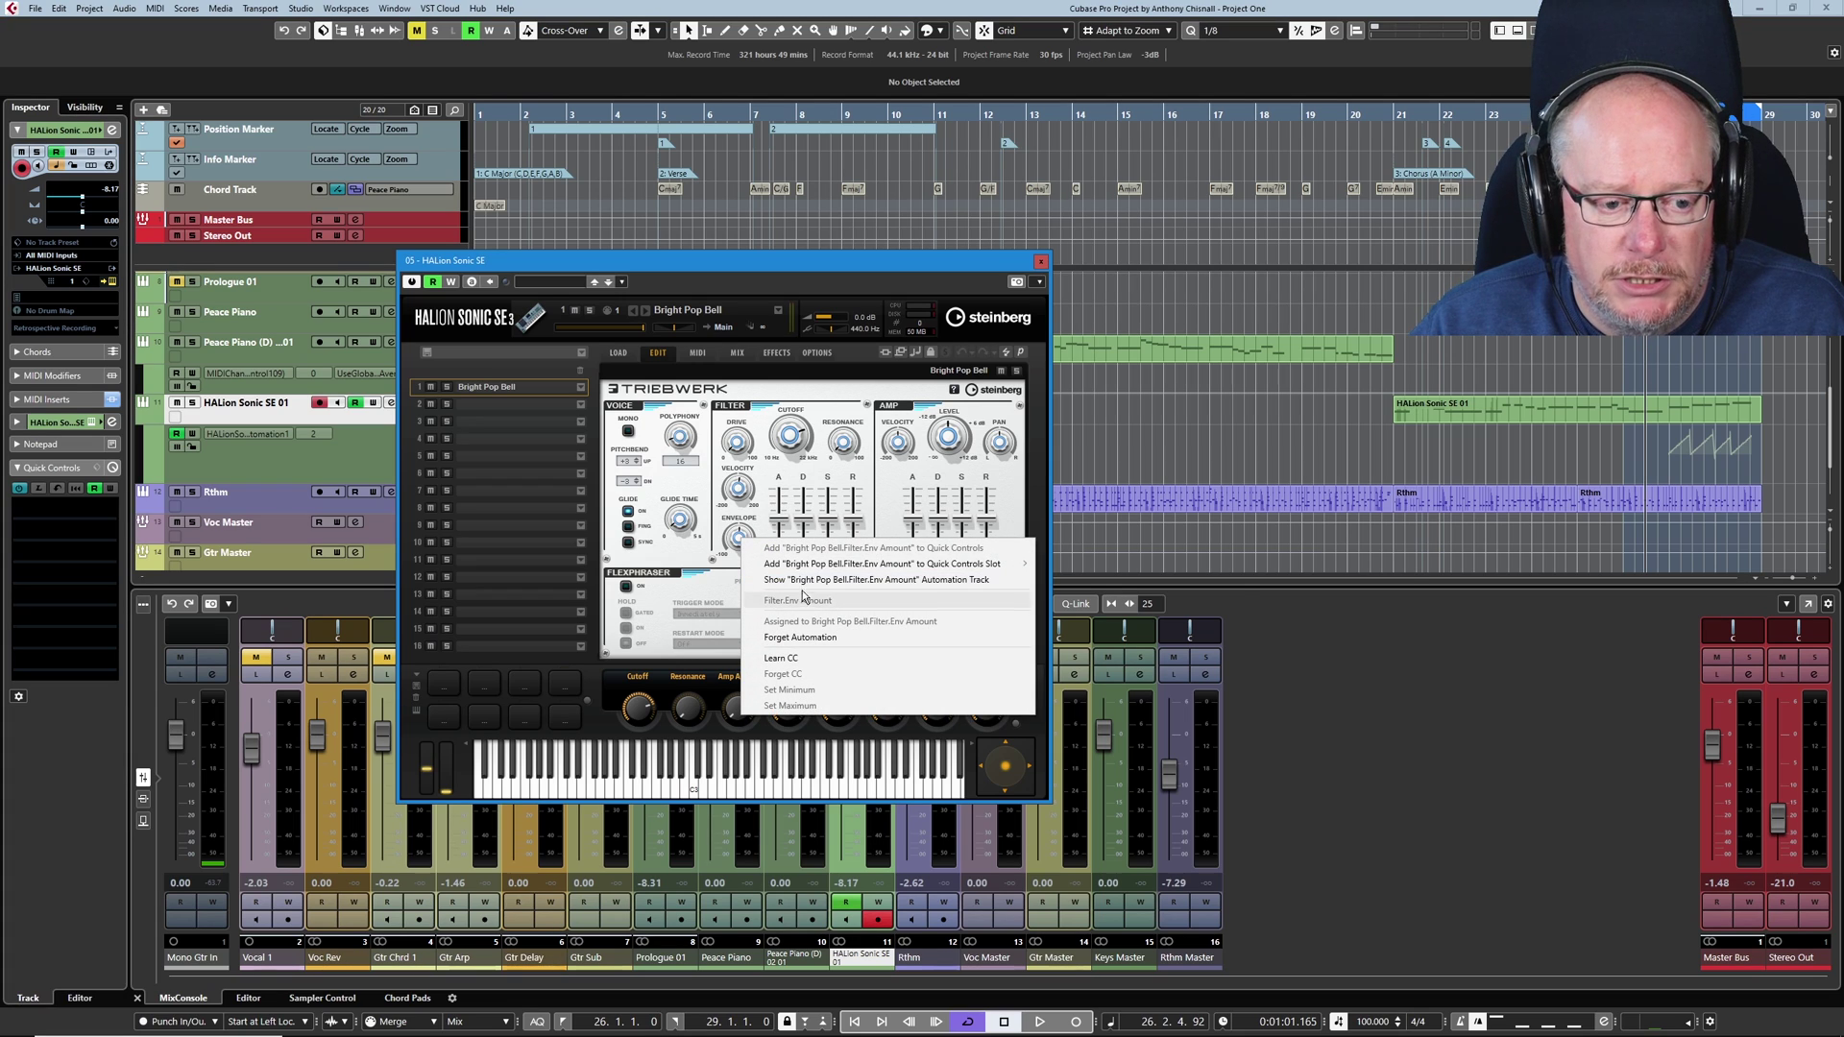
pyautogui.moveTo(872, 569)
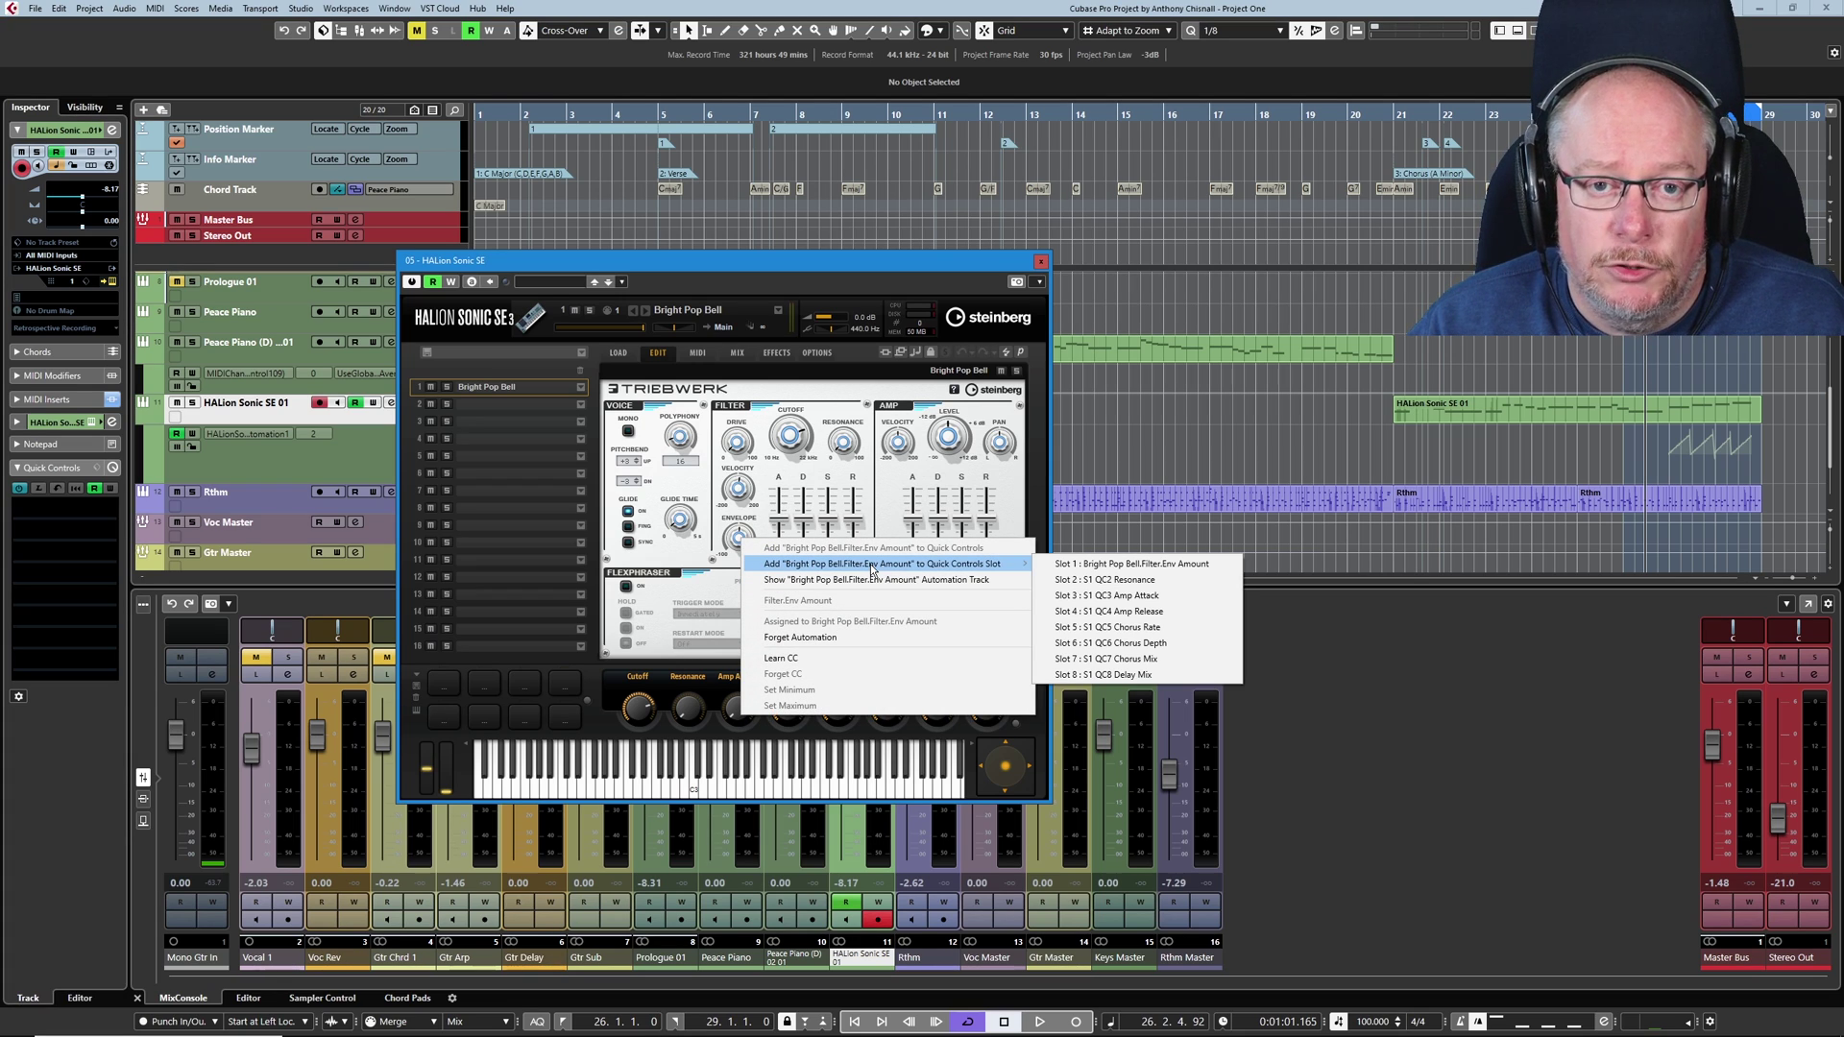
pyautogui.click(816, 271)
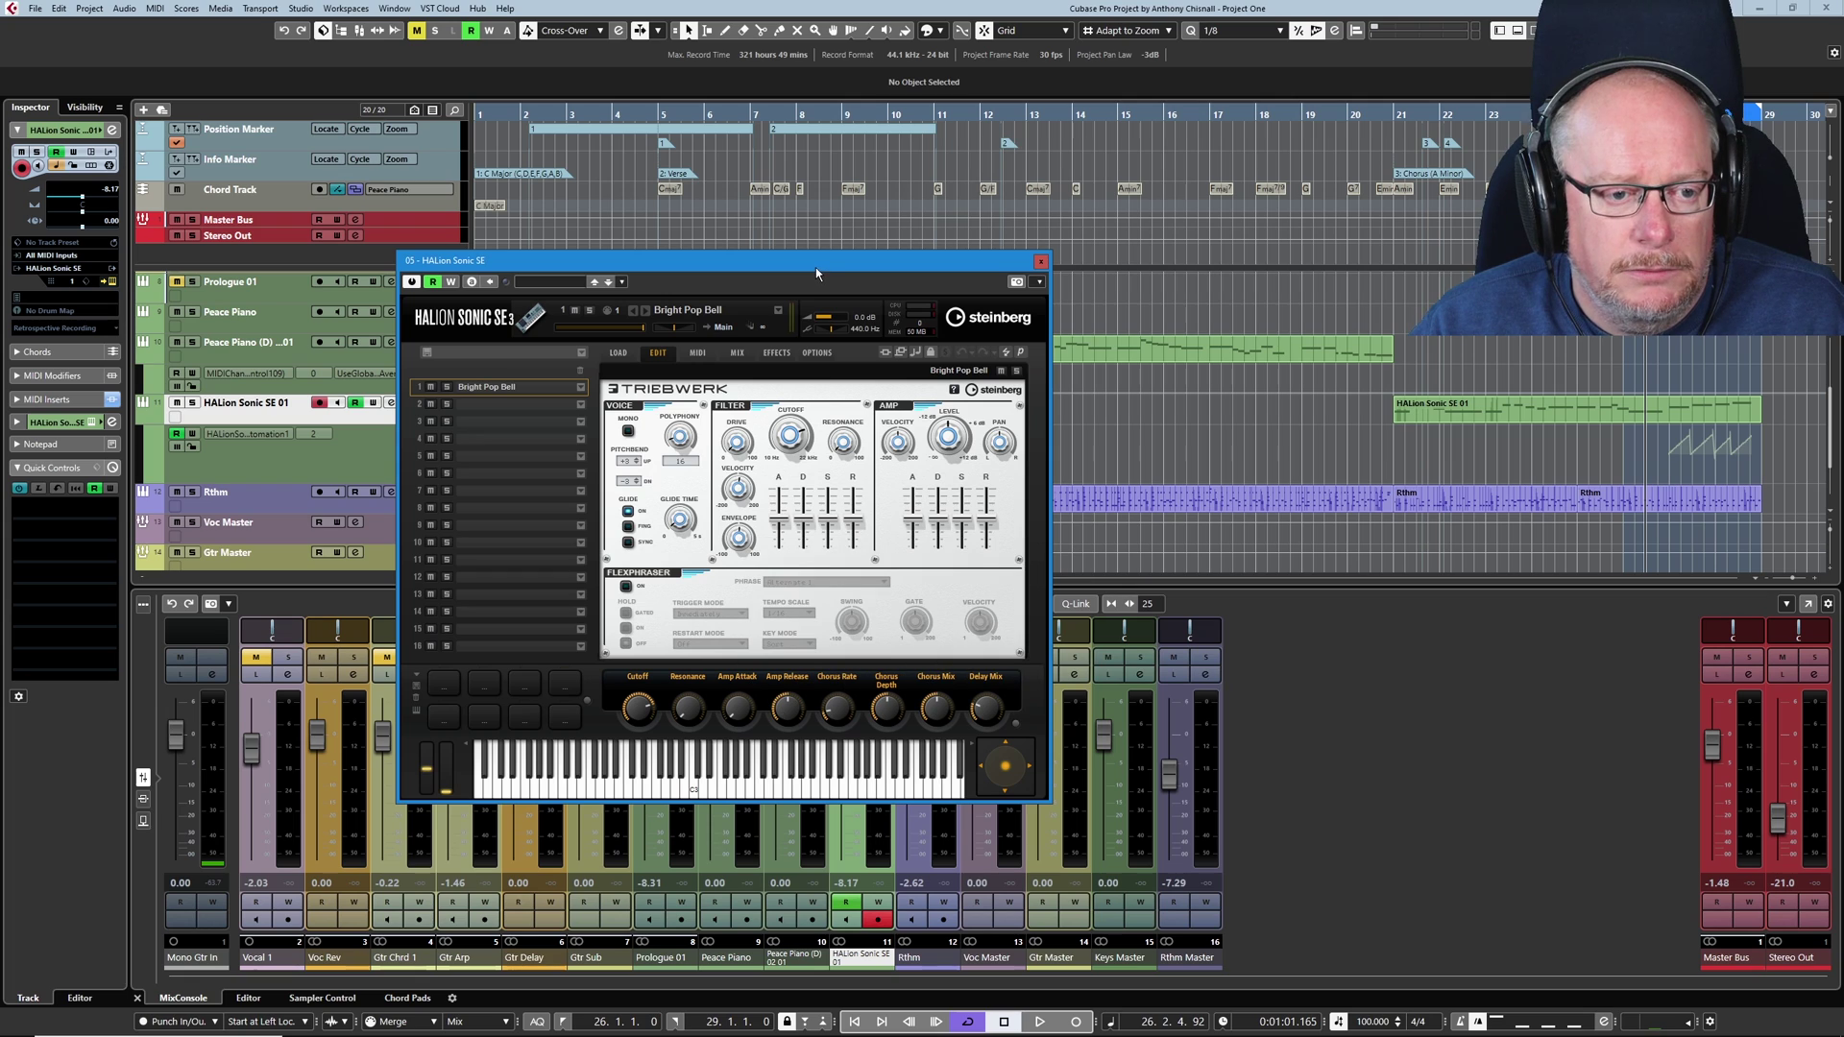
pyautogui.click(40, 490)
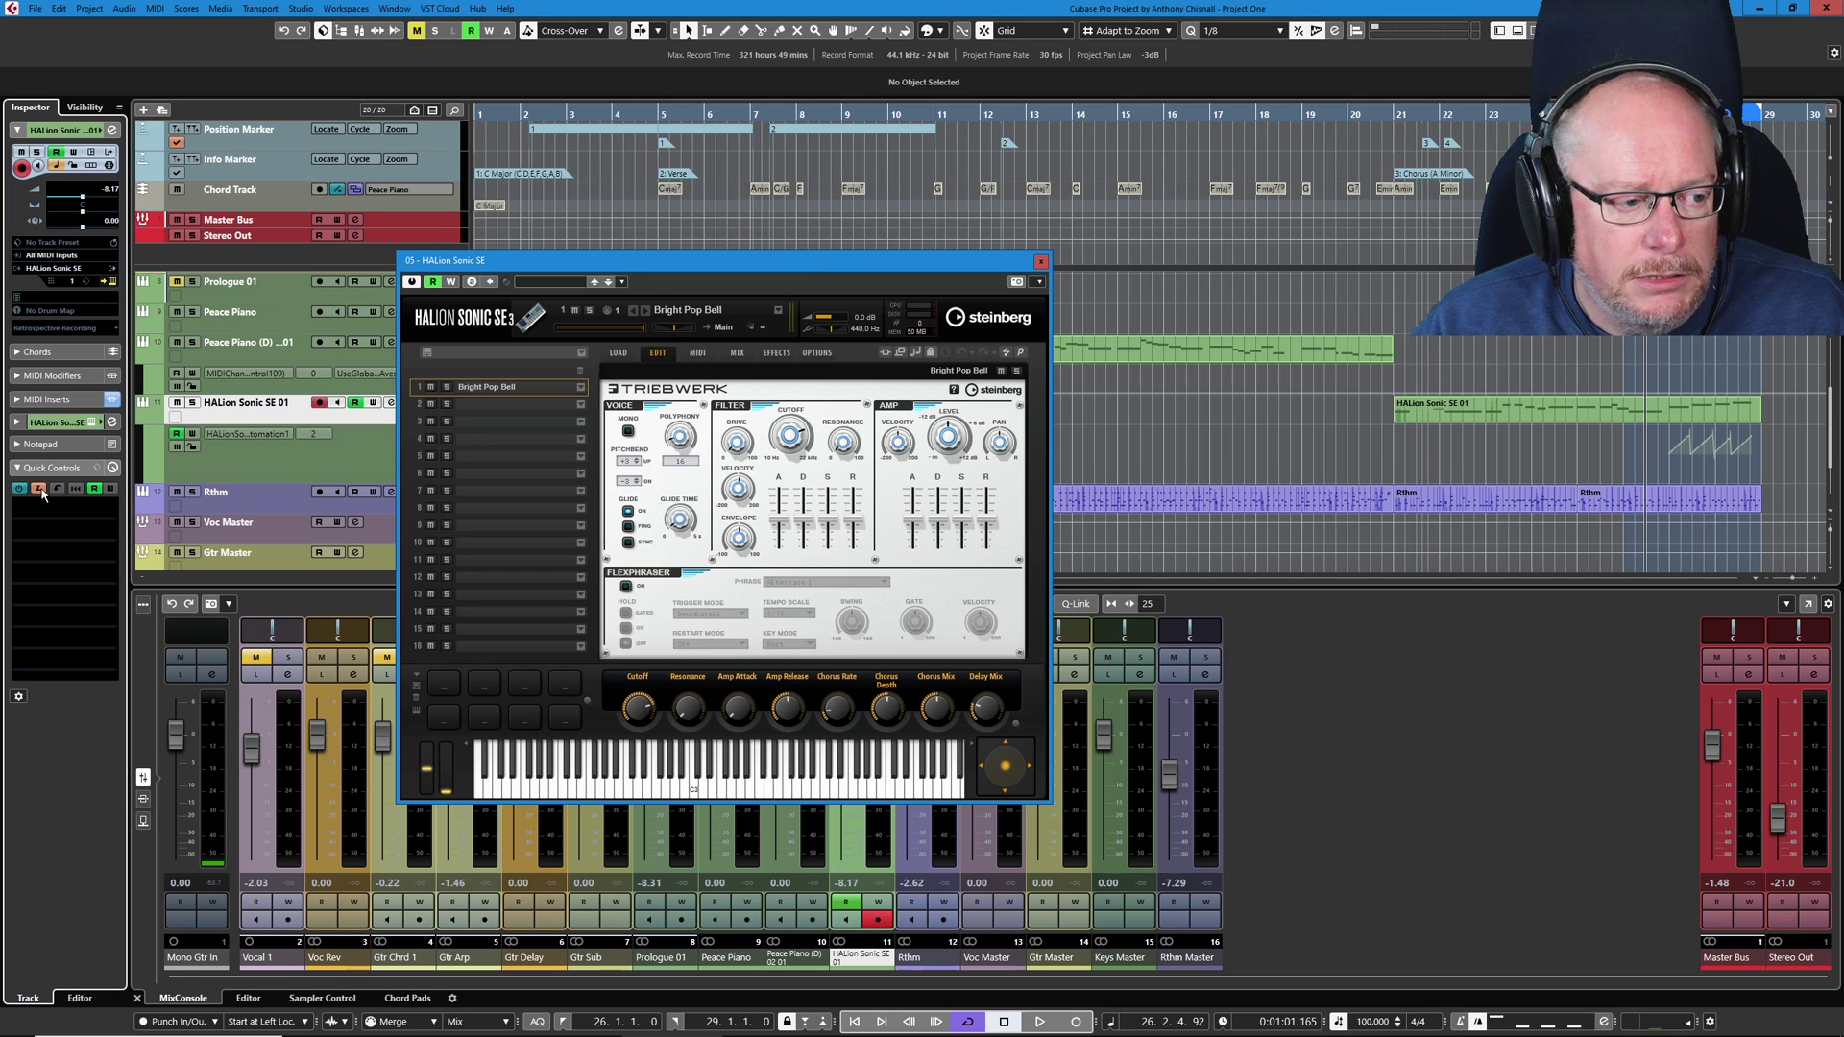
pyautogui.click(738, 537)
pyautogui.moveTo(730, 559); pyautogui.dragTo(733, 545)
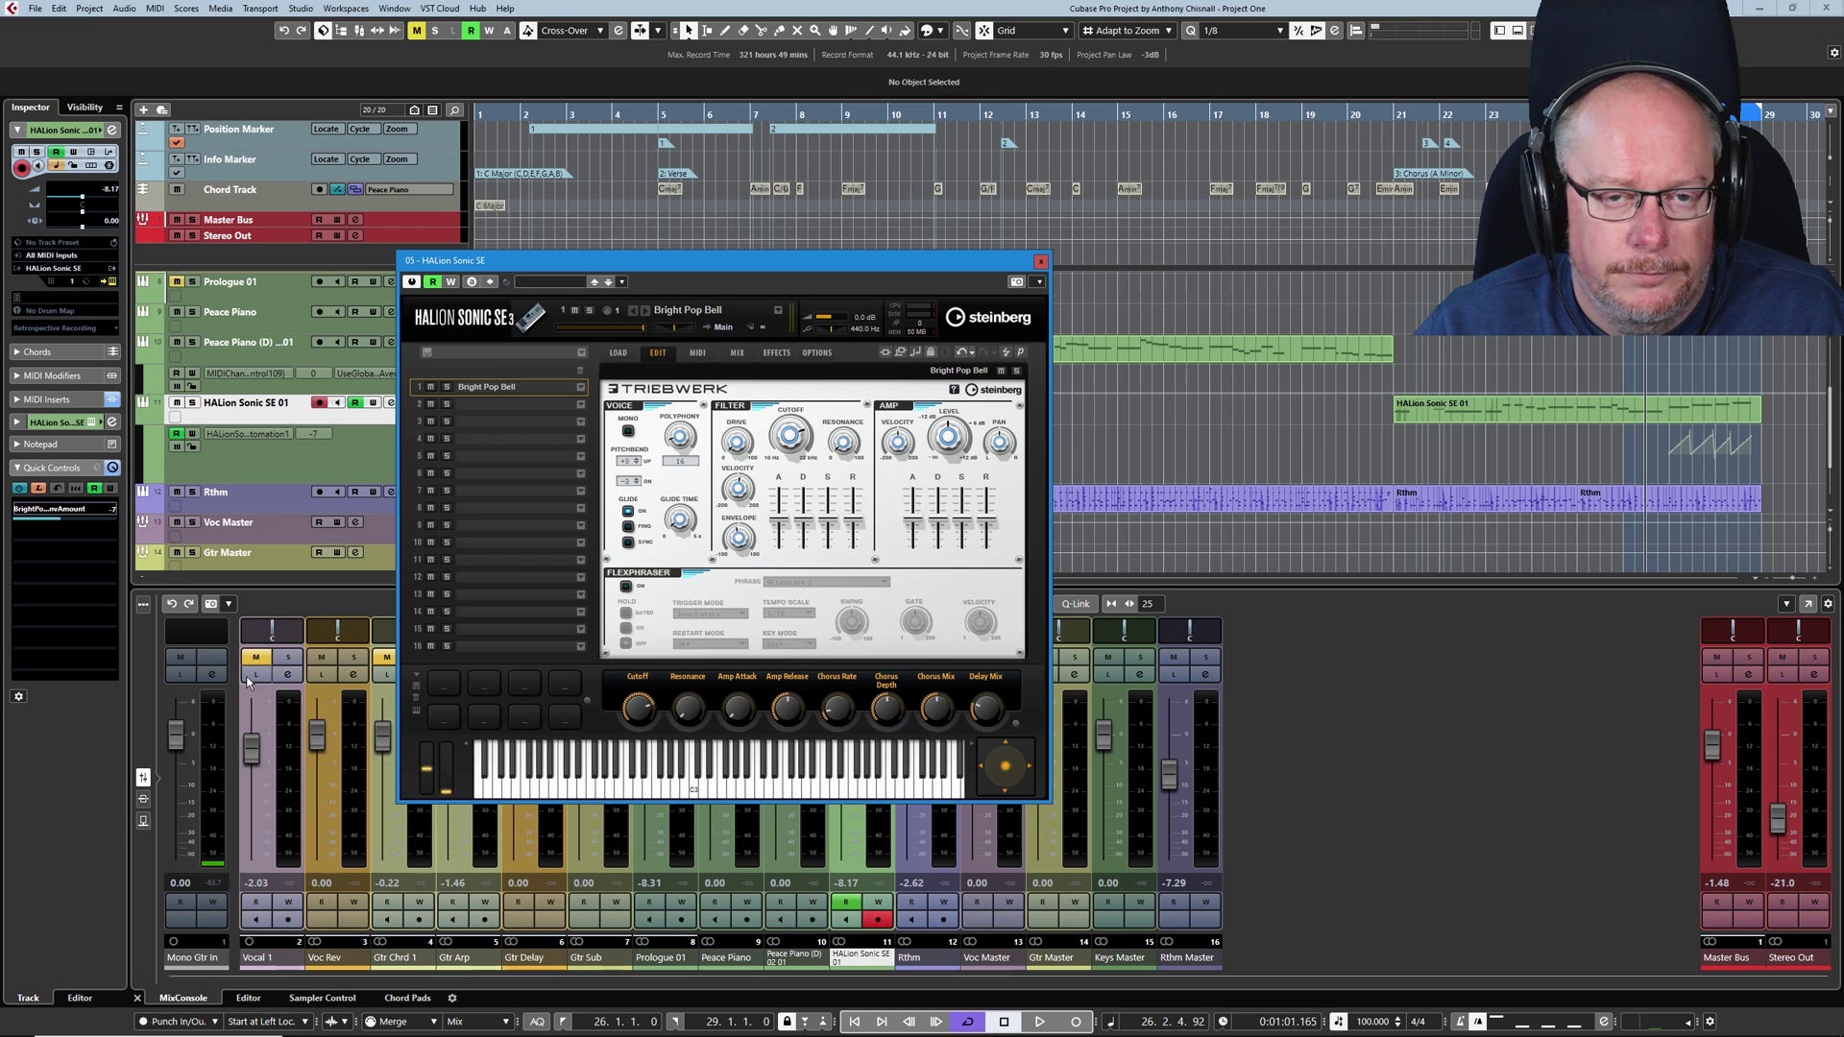
pyautogui.click(38, 490)
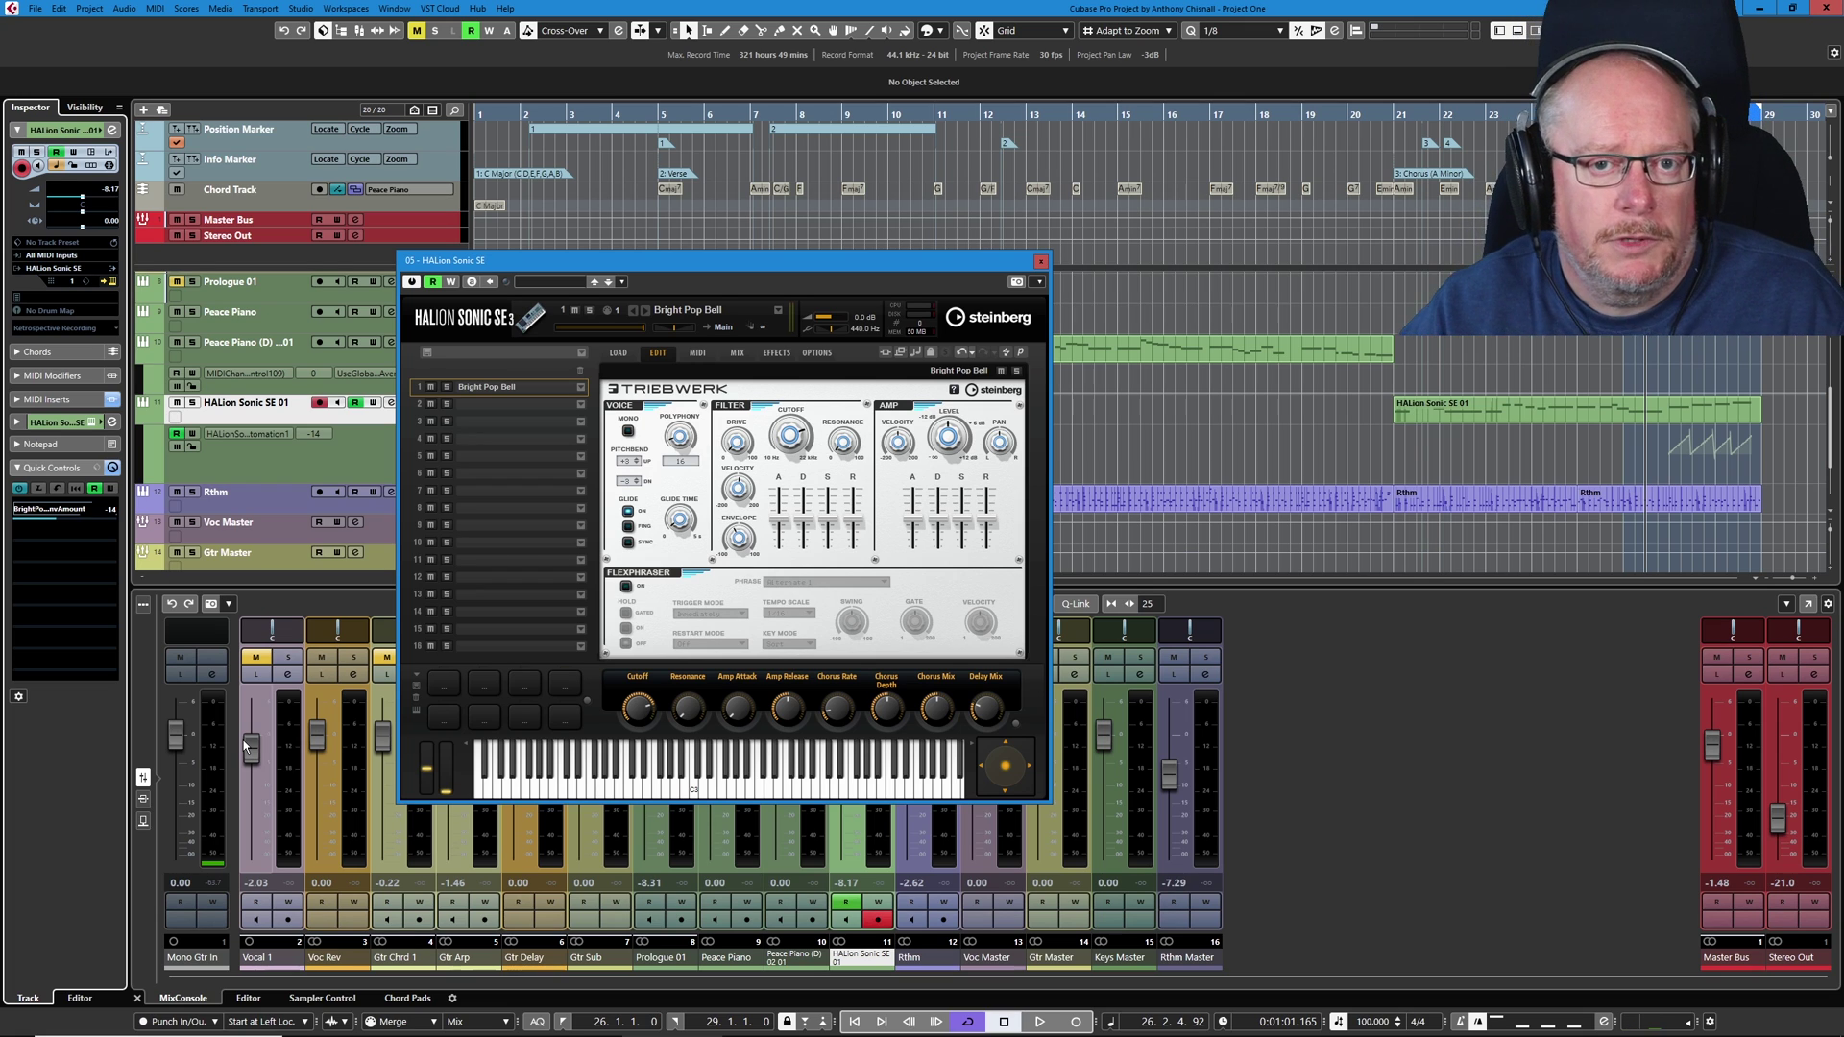
pyautogui.click(301, 8)
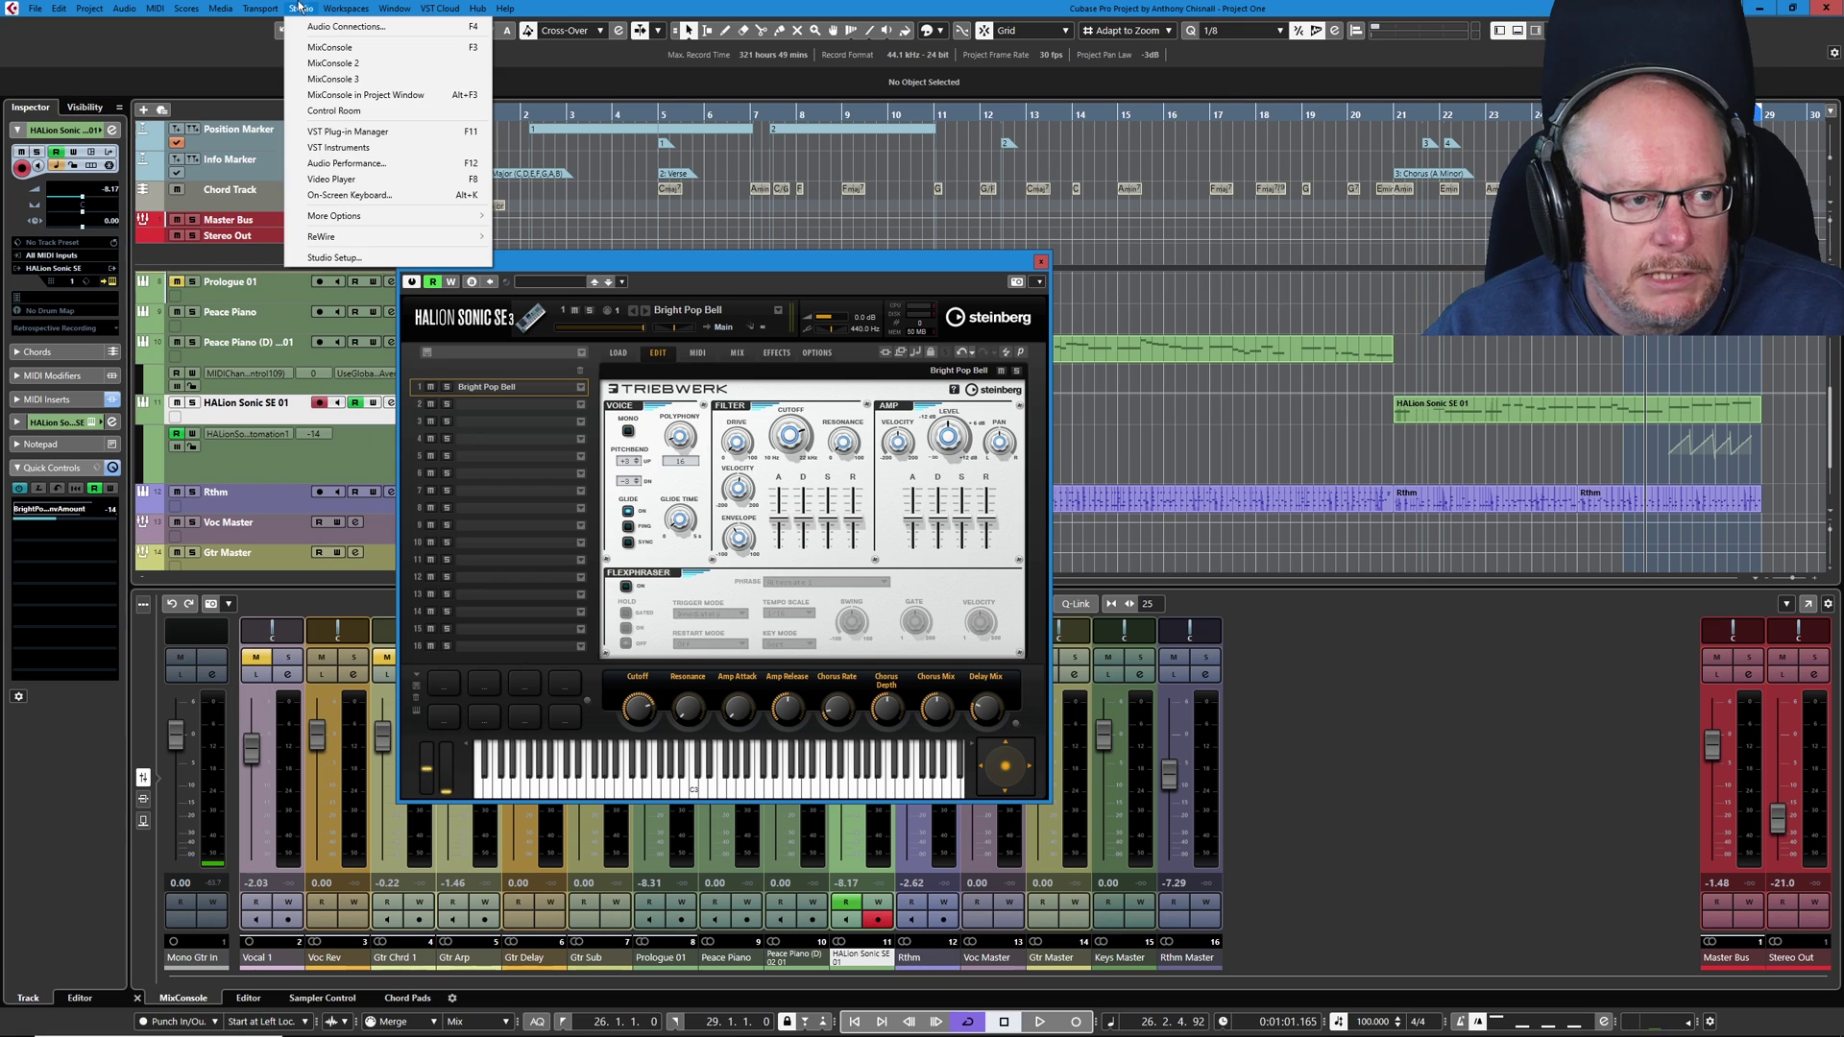
pyautogui.click(325, 257)
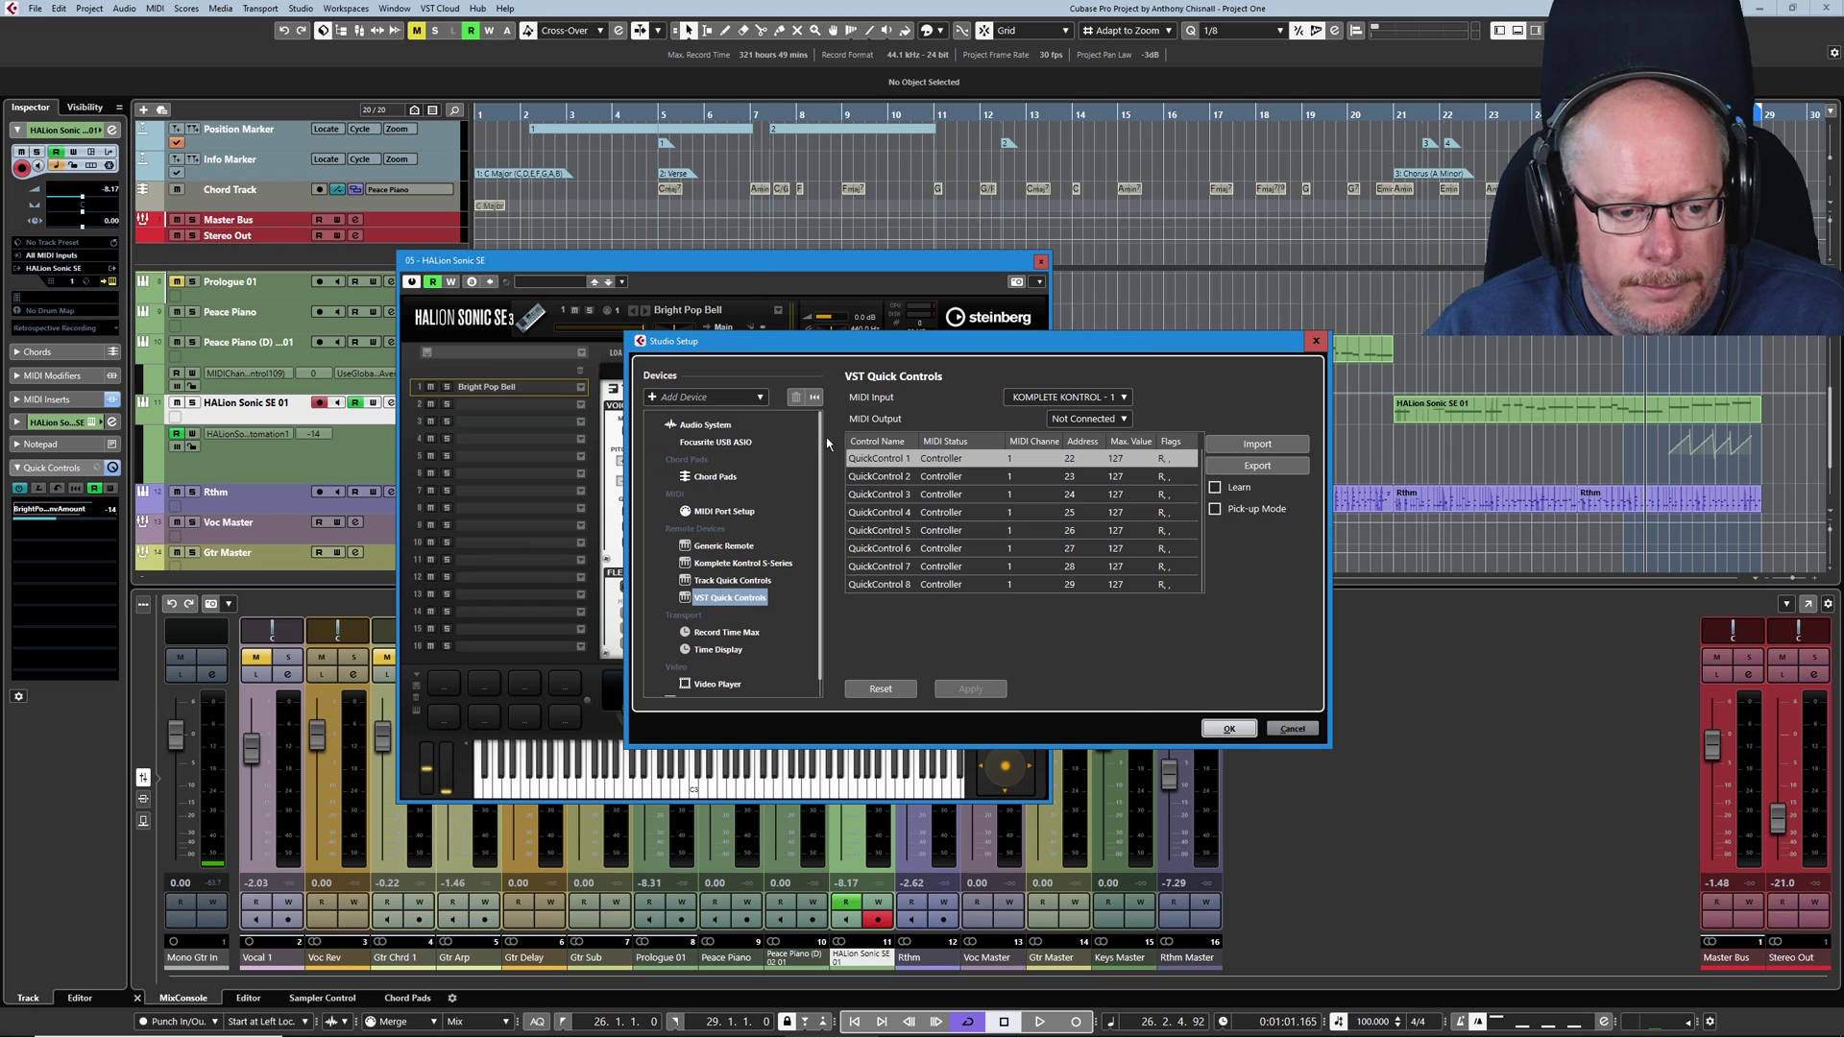
pyautogui.click(716, 580)
pyautogui.click(722, 596)
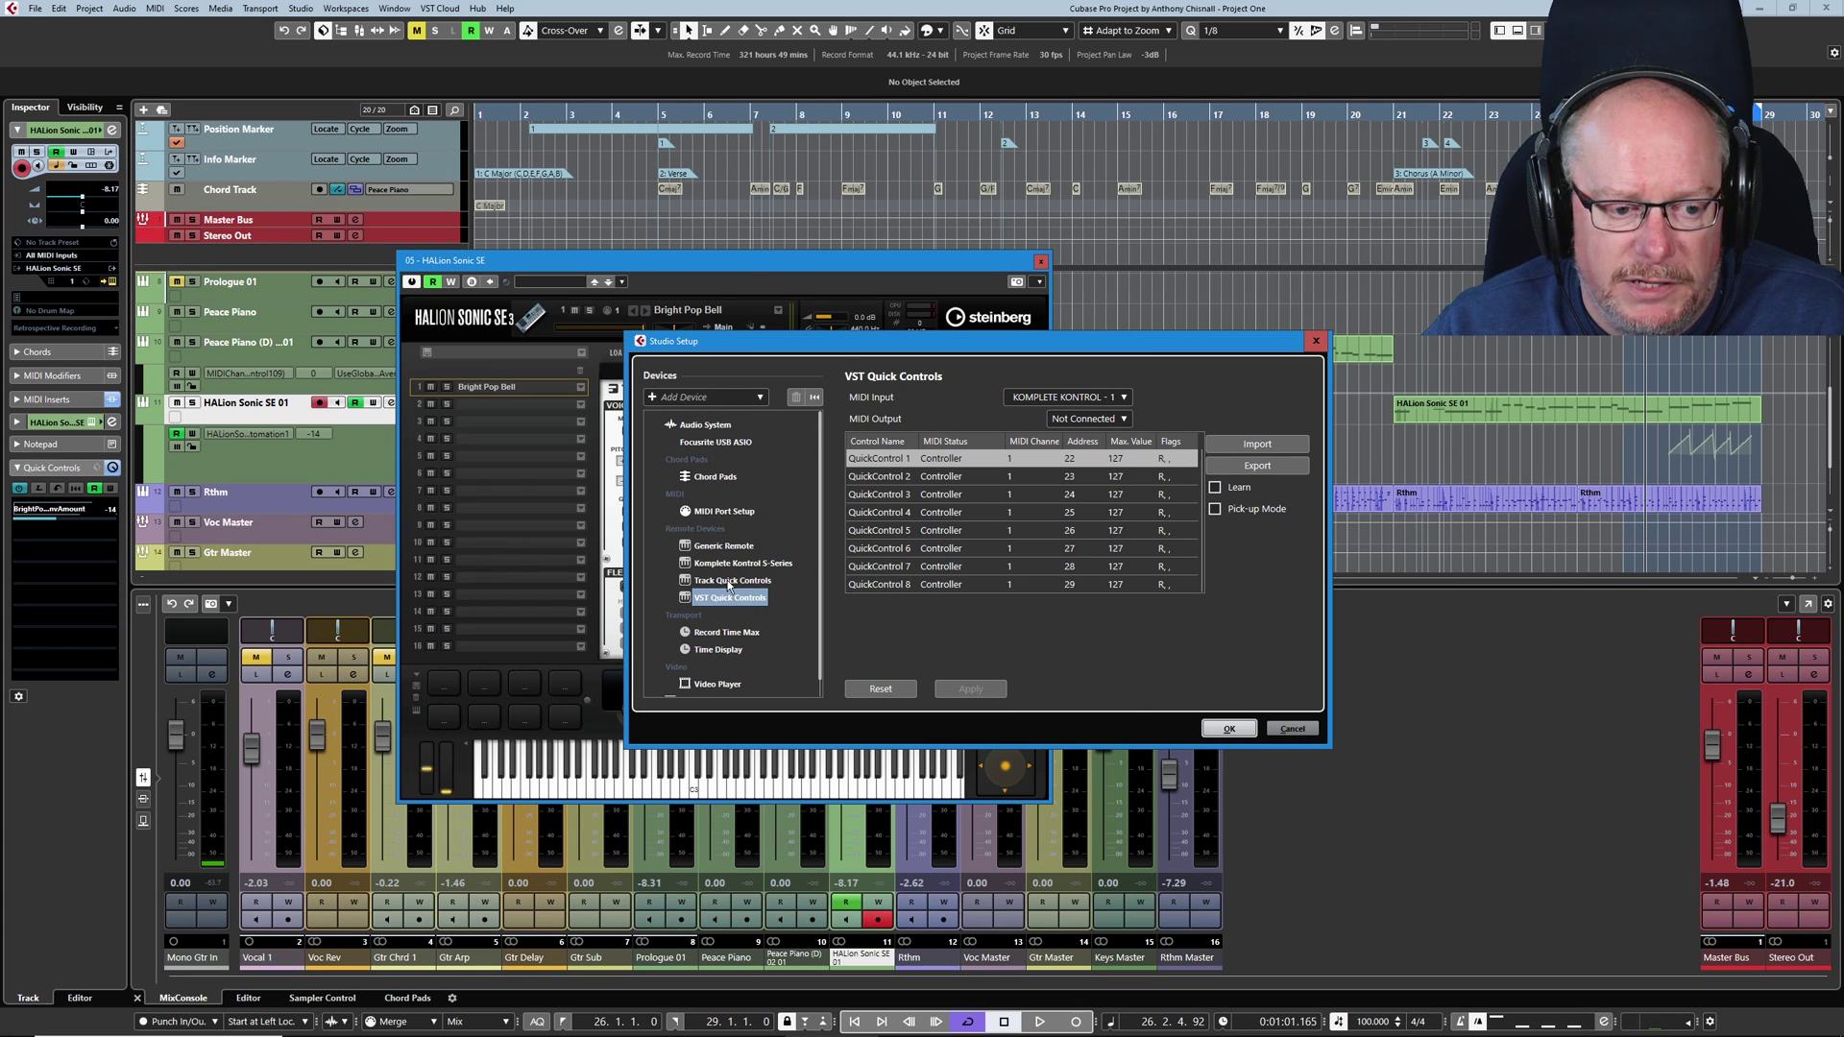
pyautogui.click(728, 580)
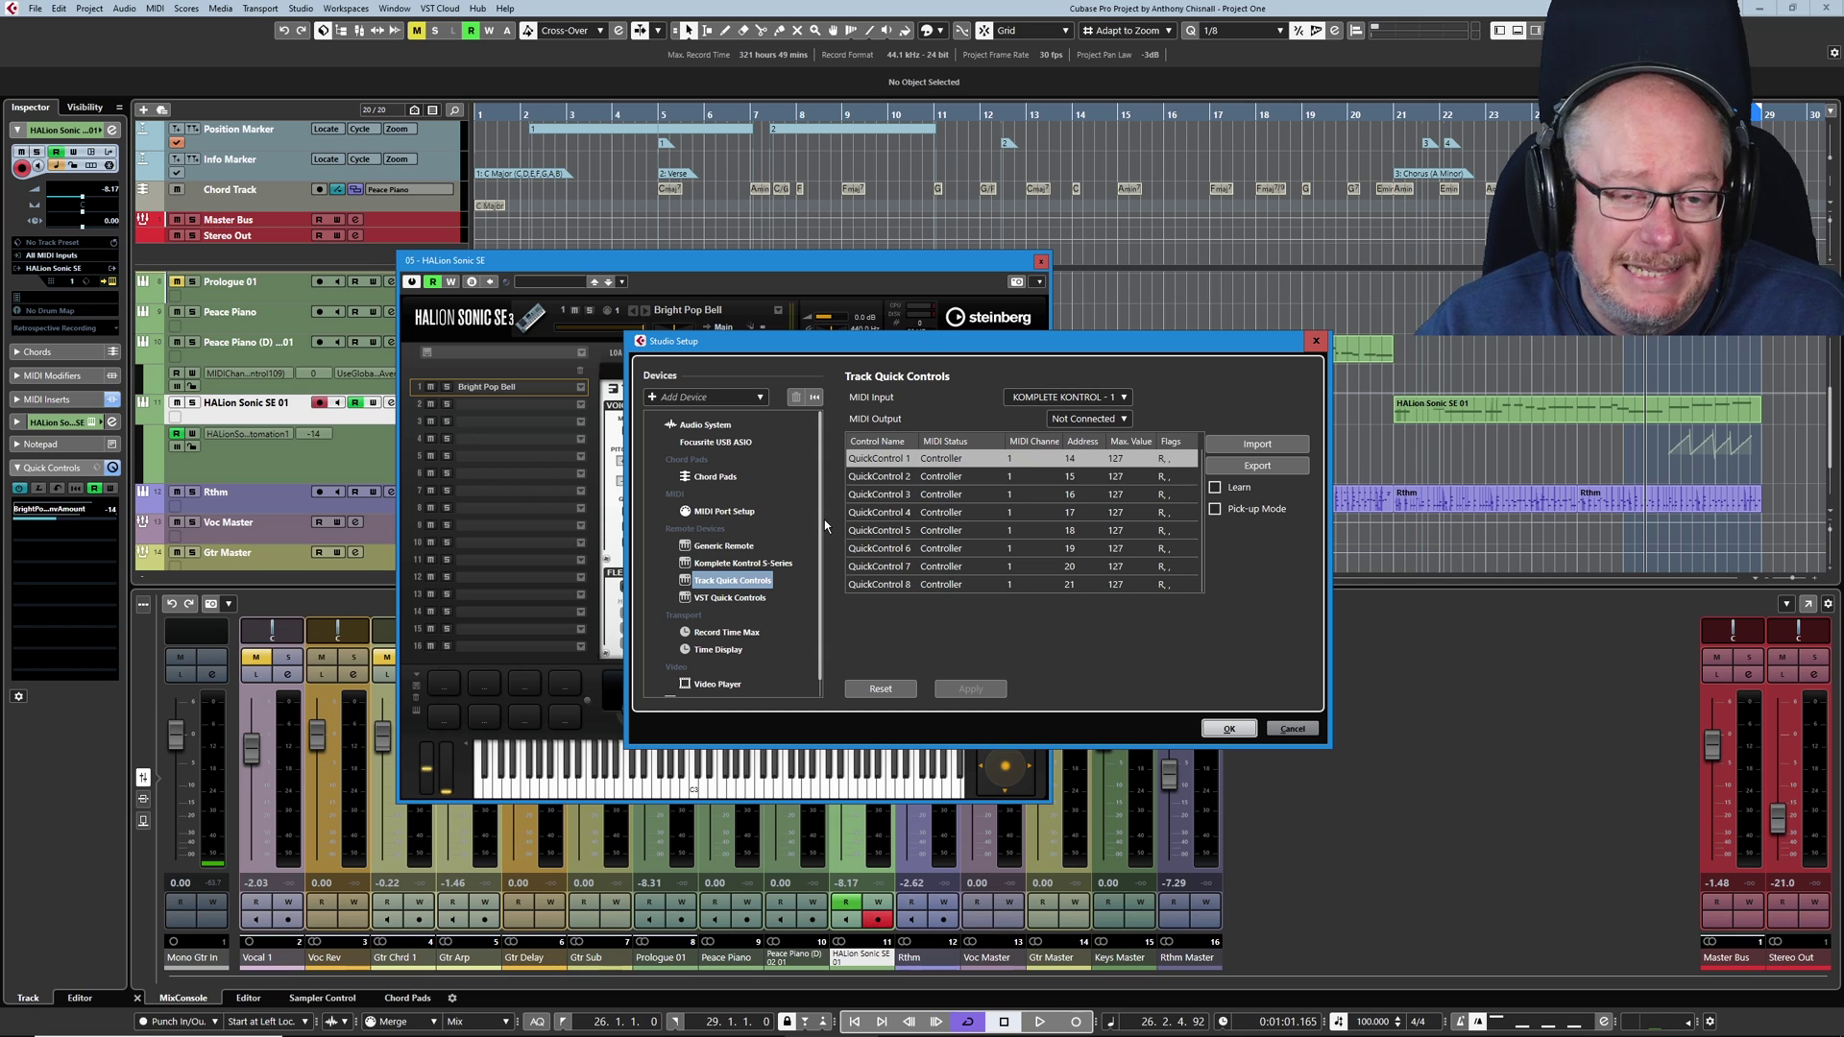
pyautogui.click(725, 600)
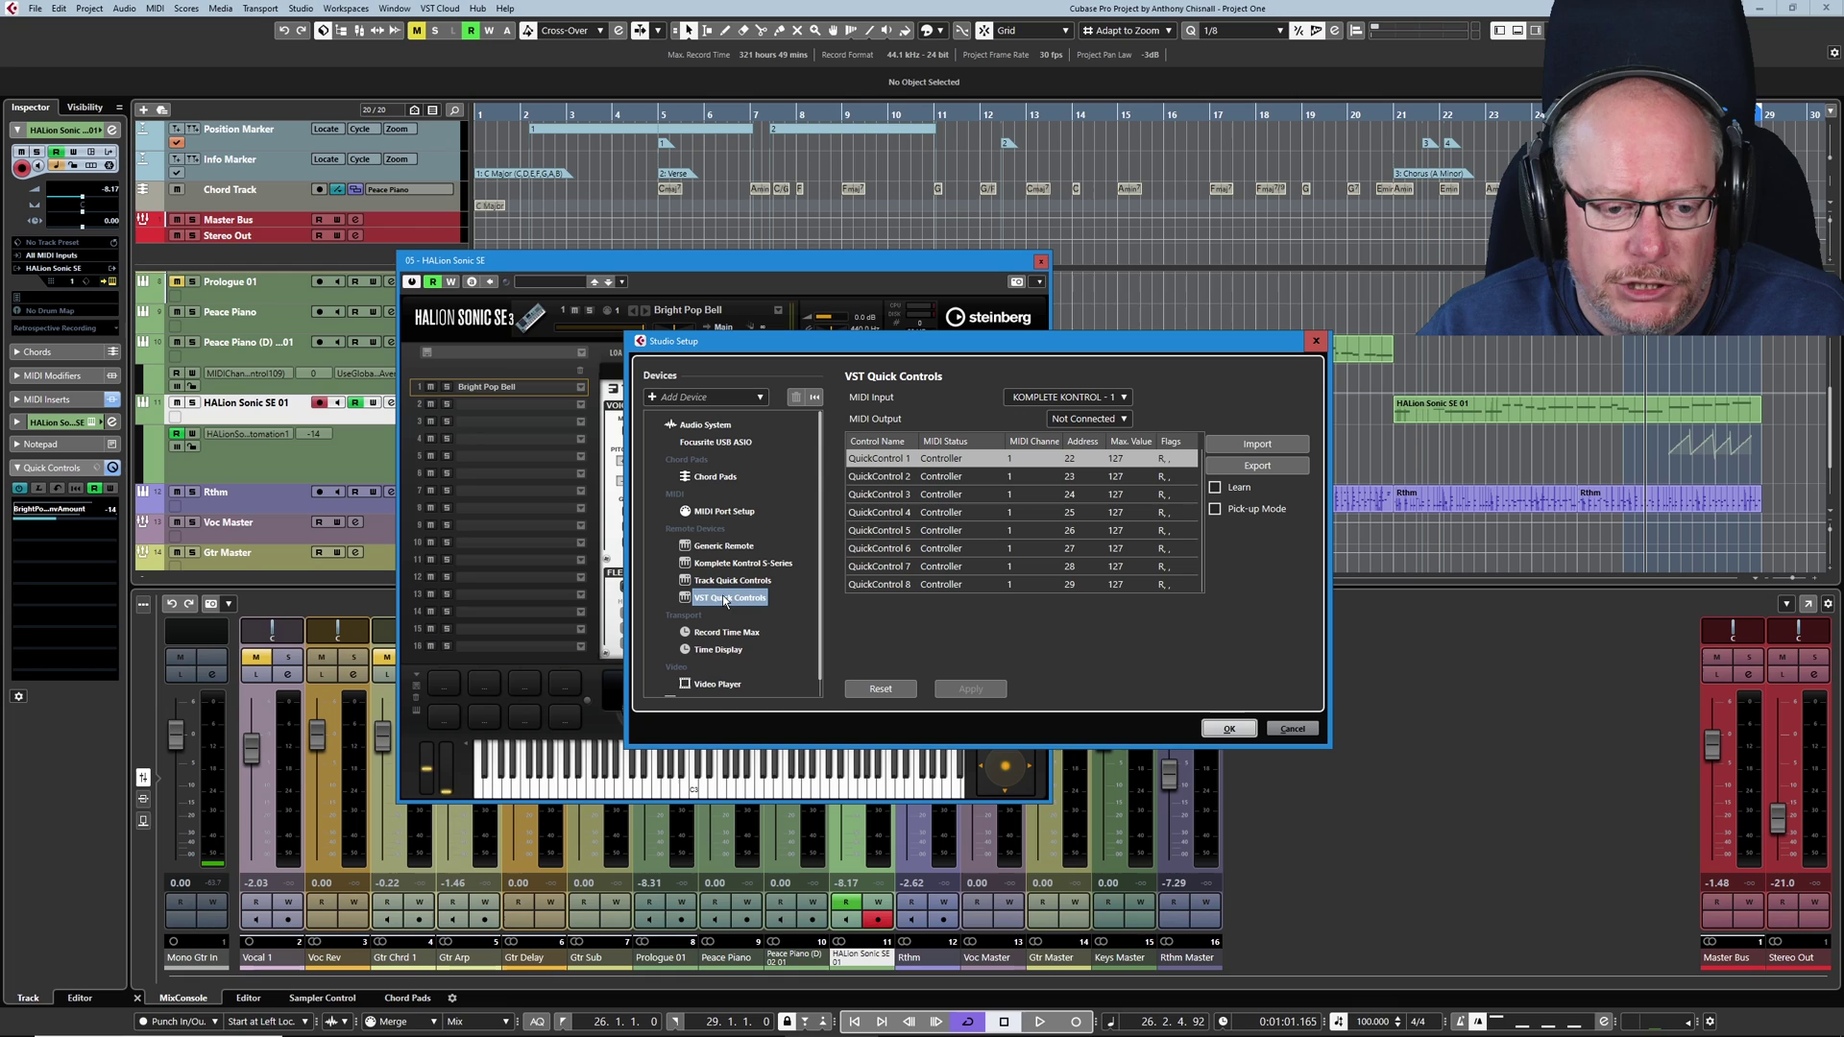
pyautogui.click(722, 580)
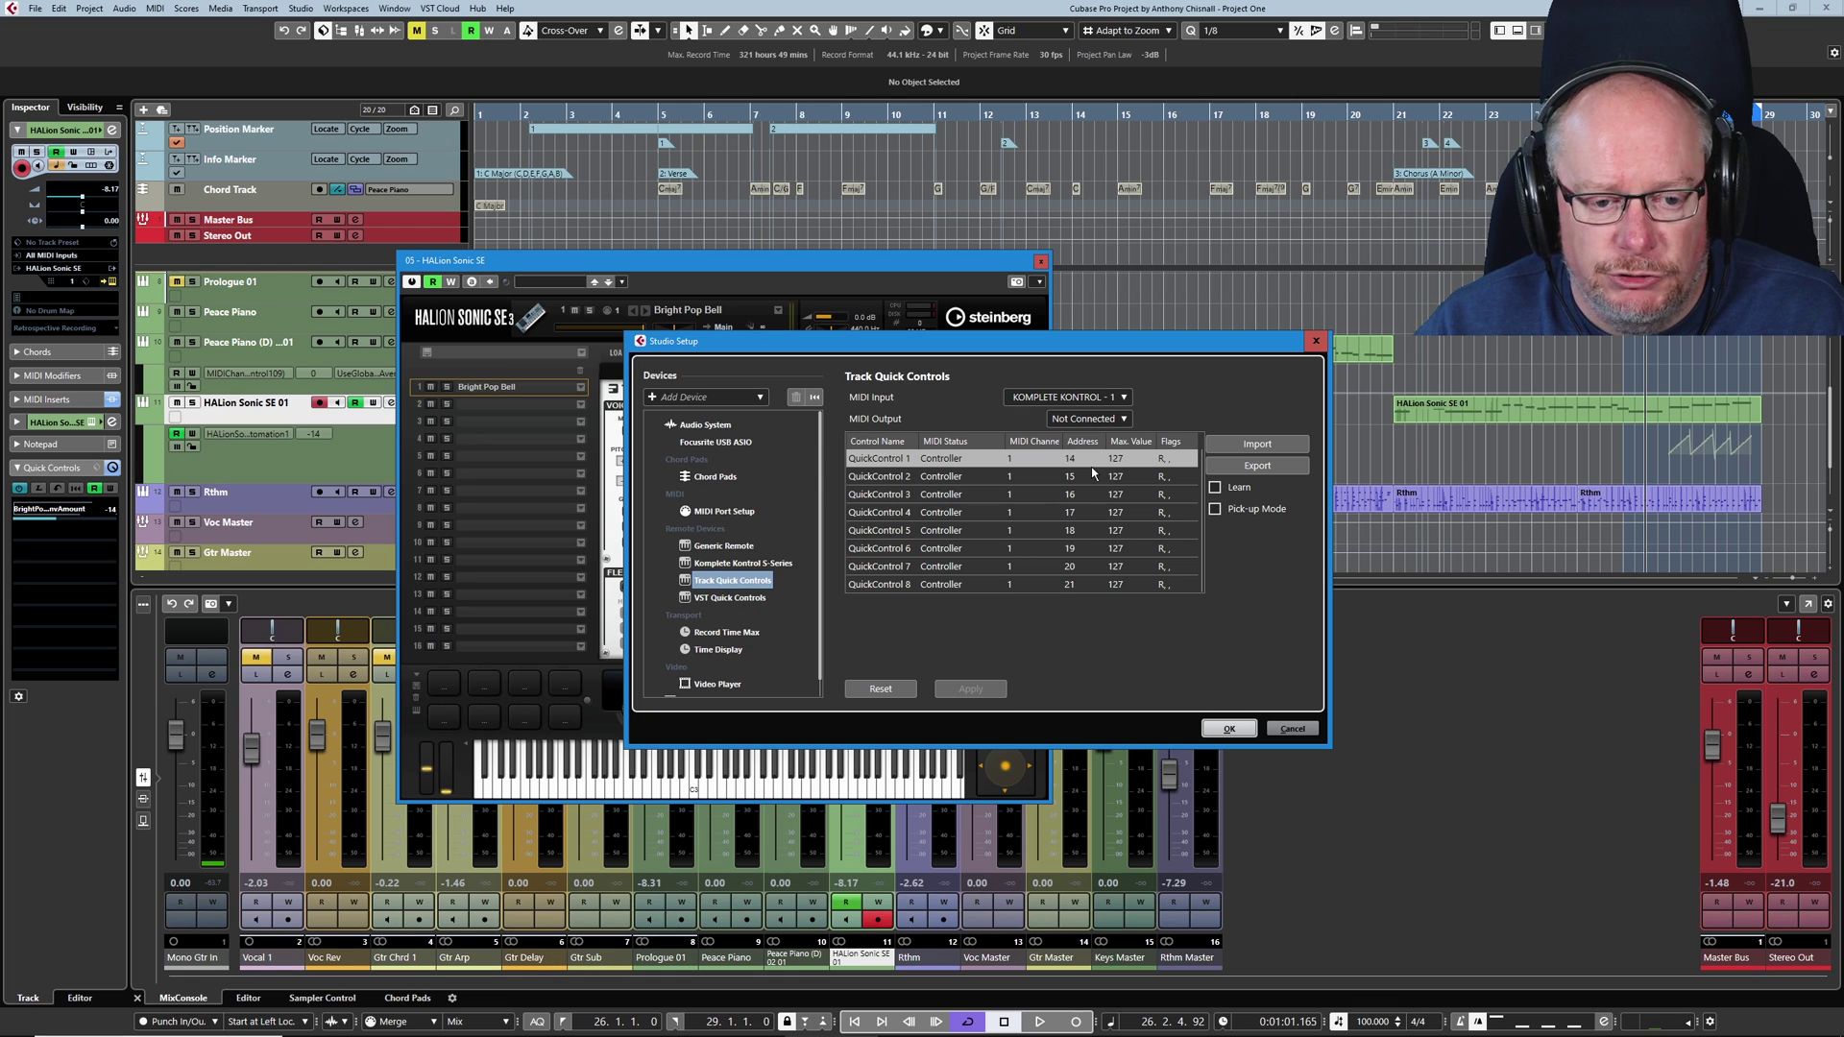
pyautogui.click(722, 598)
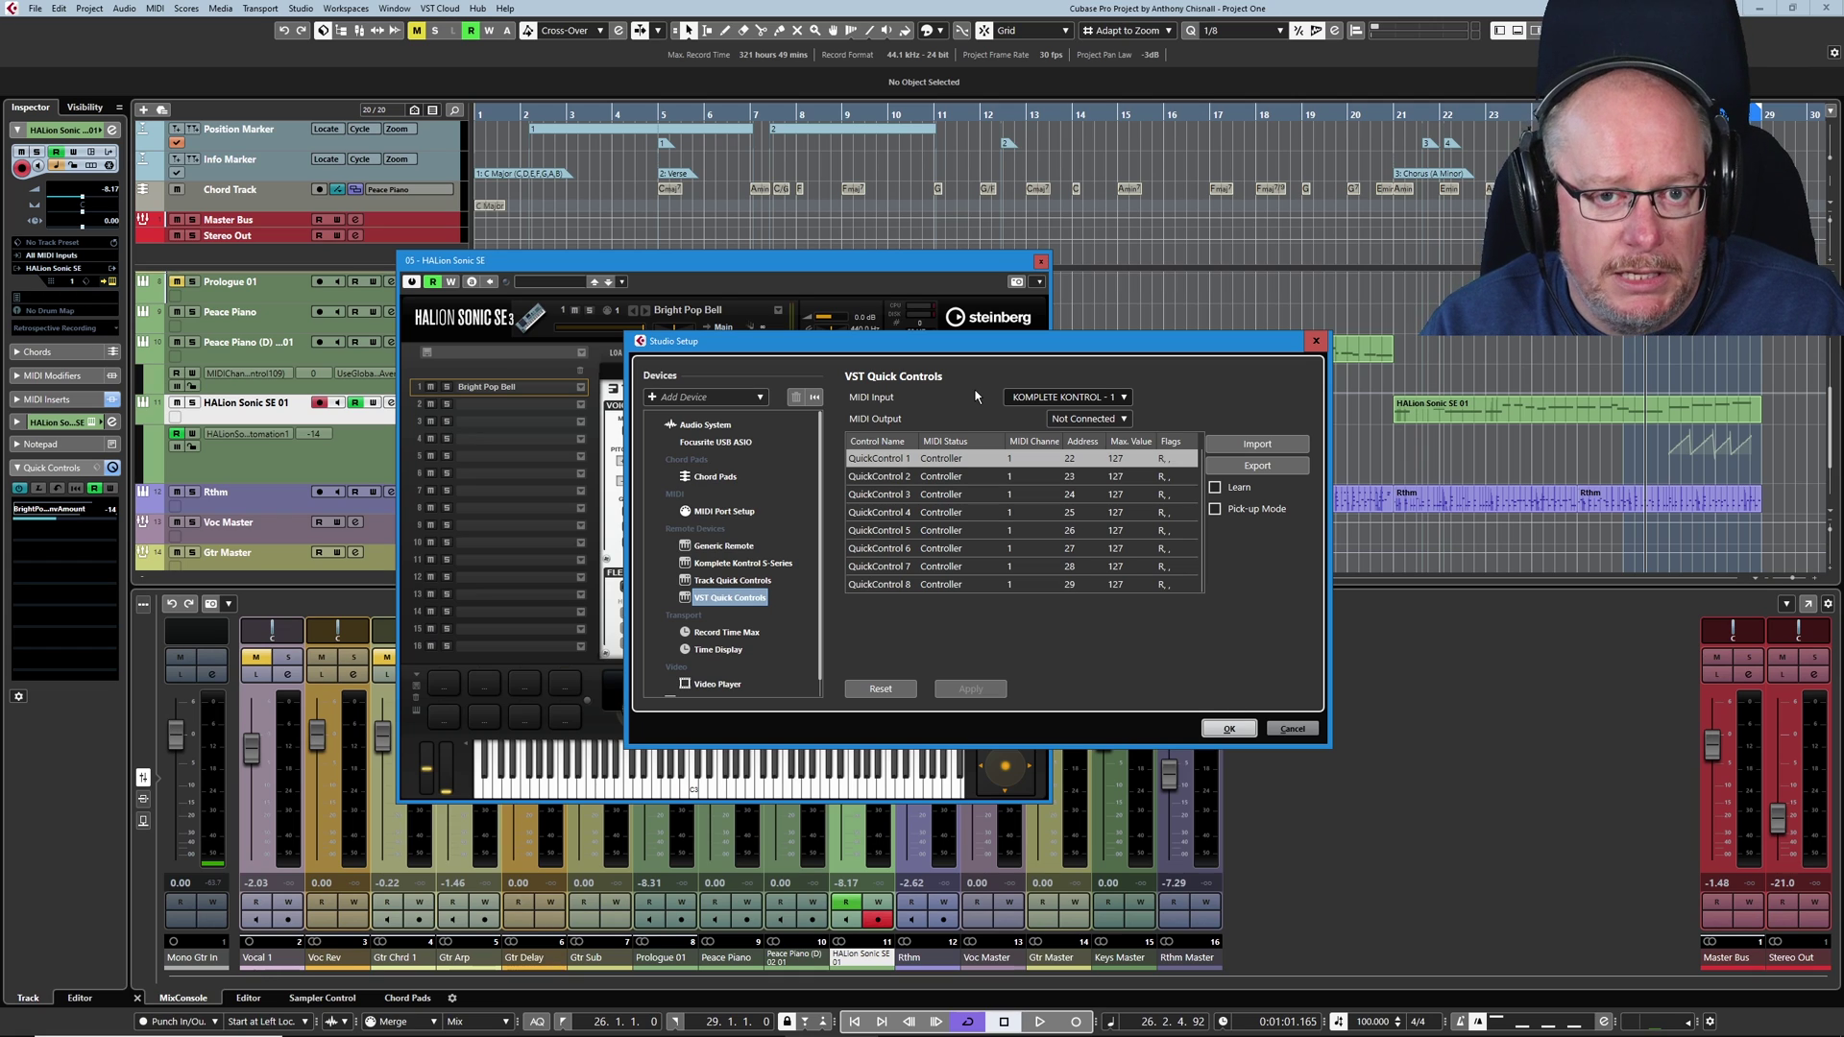
pyautogui.press('Up')
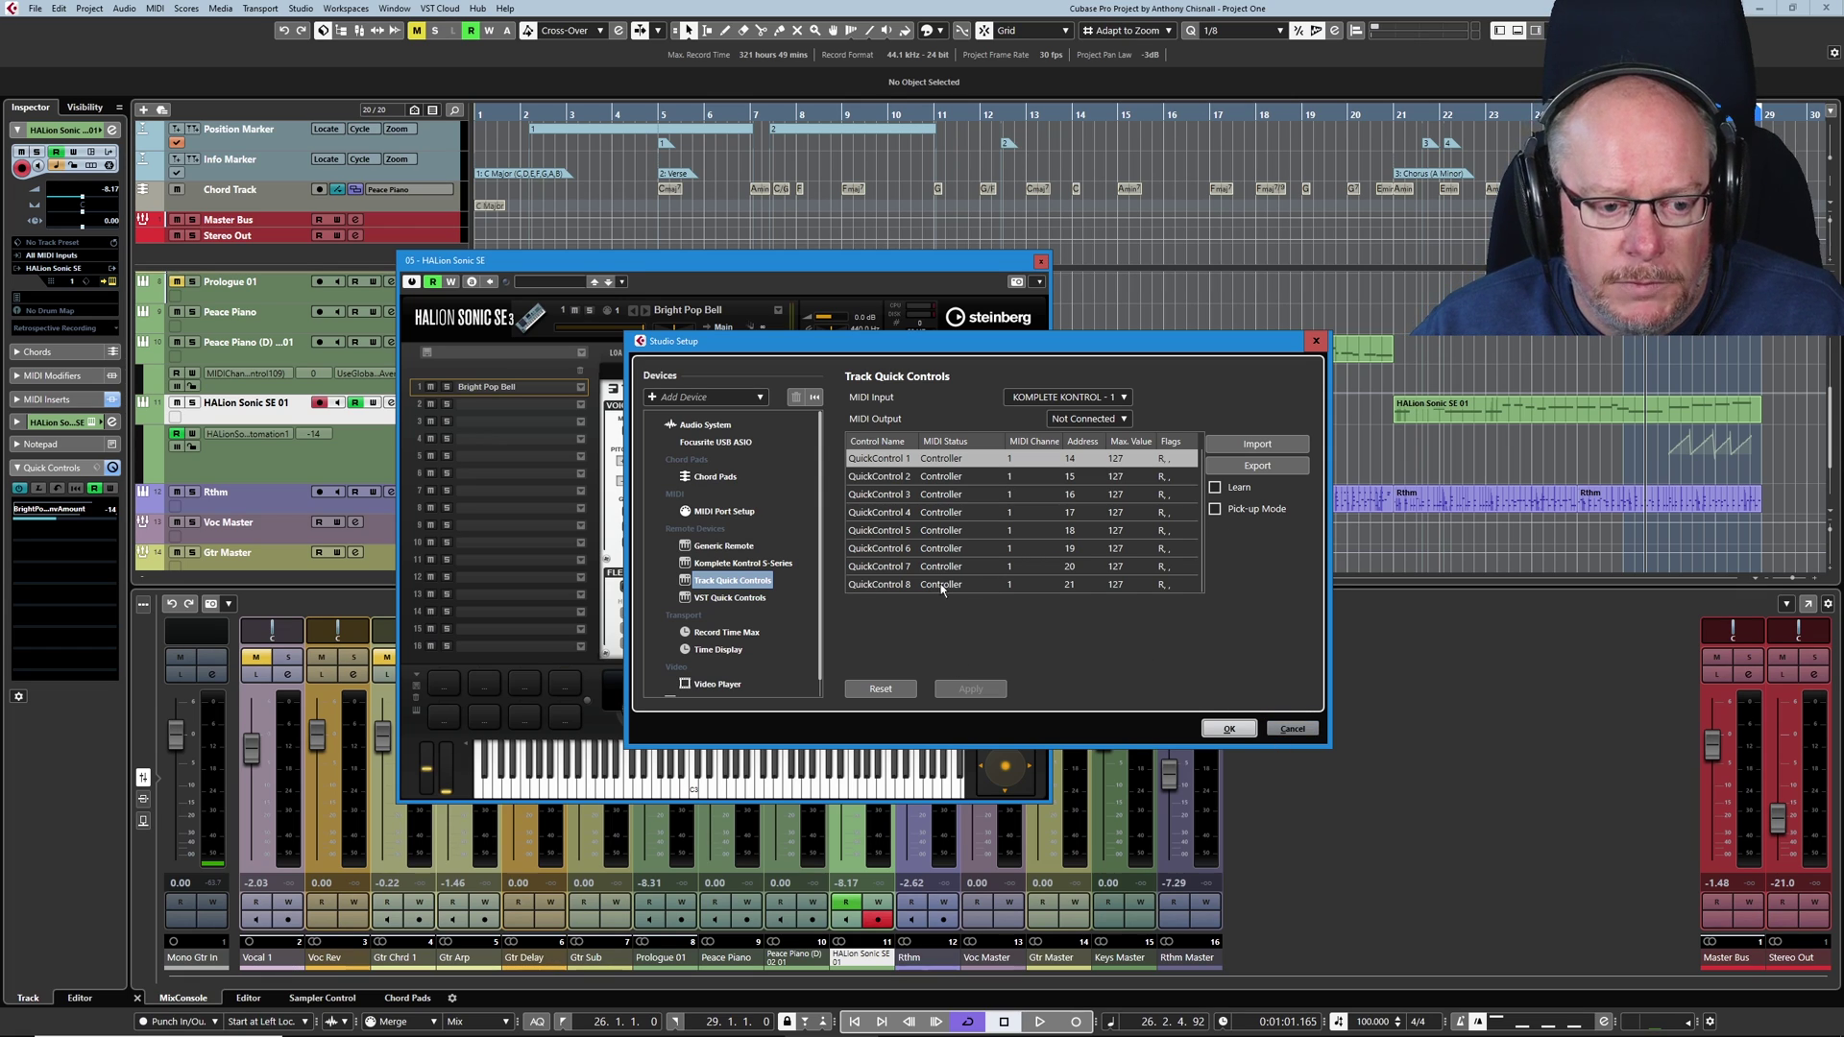
pyautogui.click(1292, 727)
pyautogui.moveTo(782, 257); pyautogui.dragTo(822, 246)
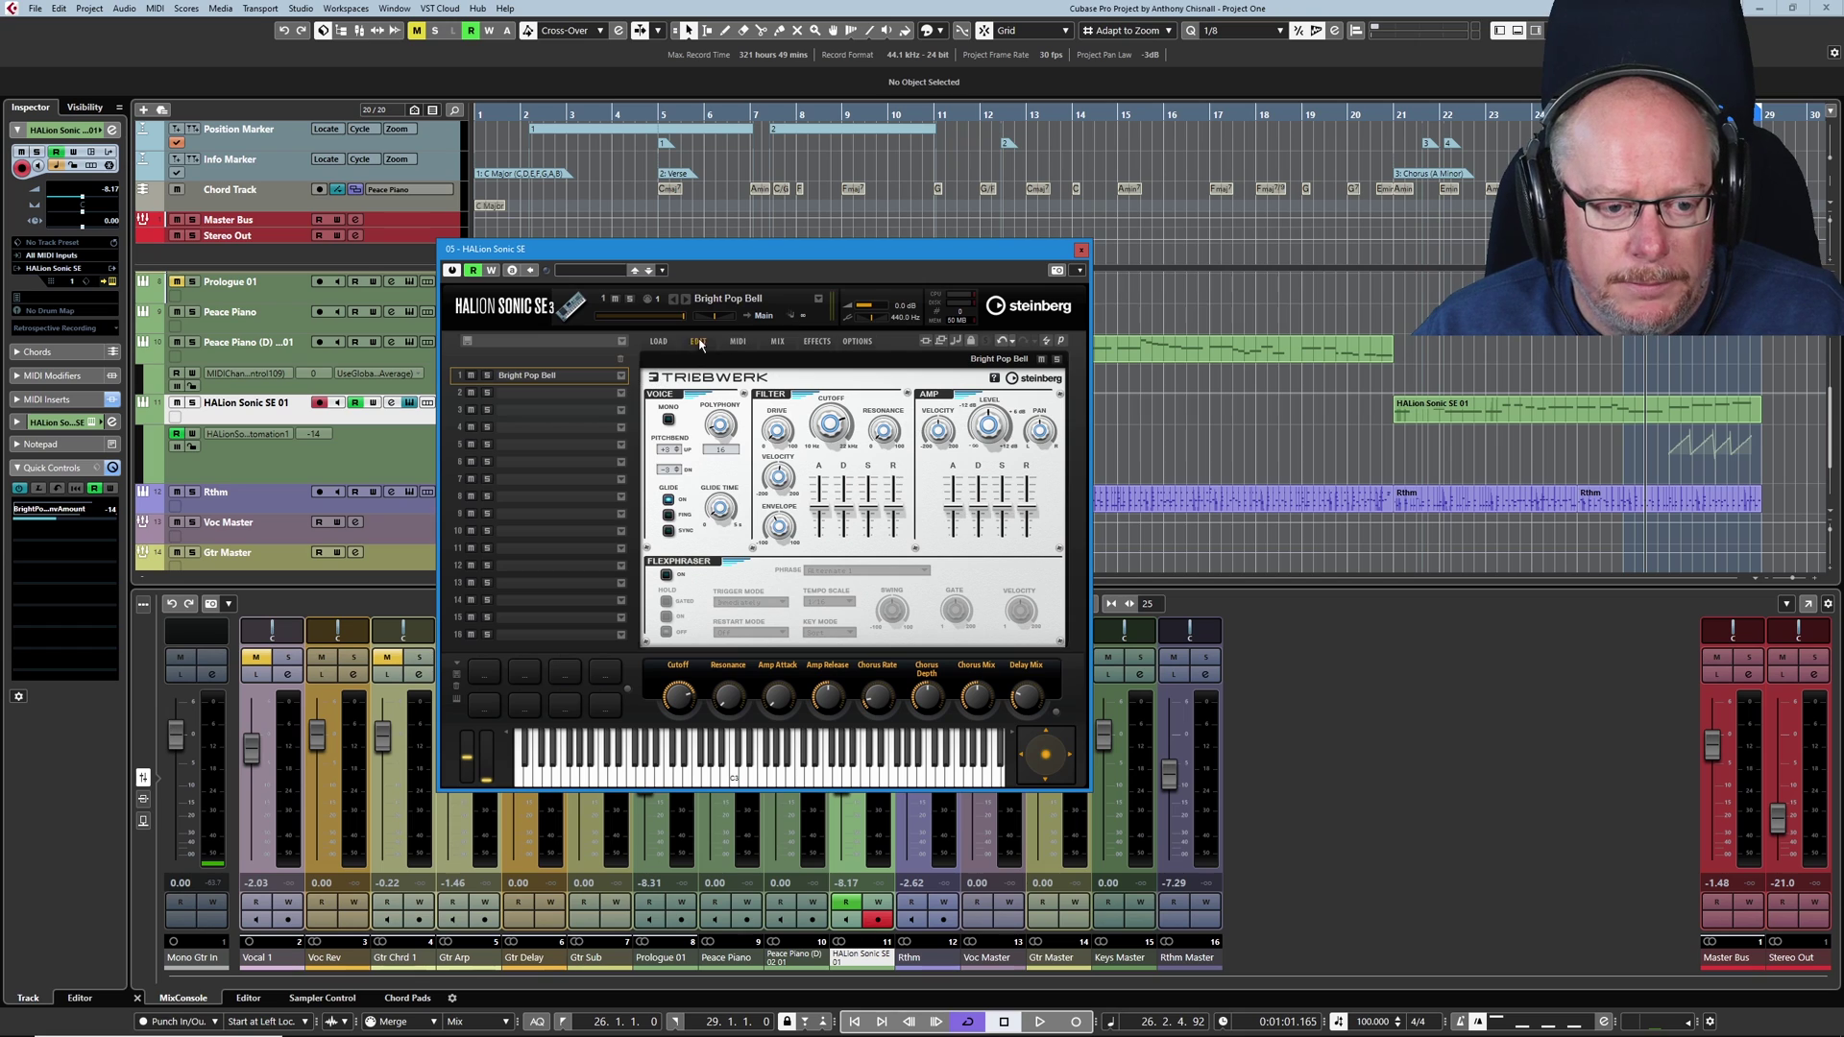
# Step: After two Learn CC attempts, assign the filter Drive knob to a new automation parameter
pyautogui.rightClick(784, 430)
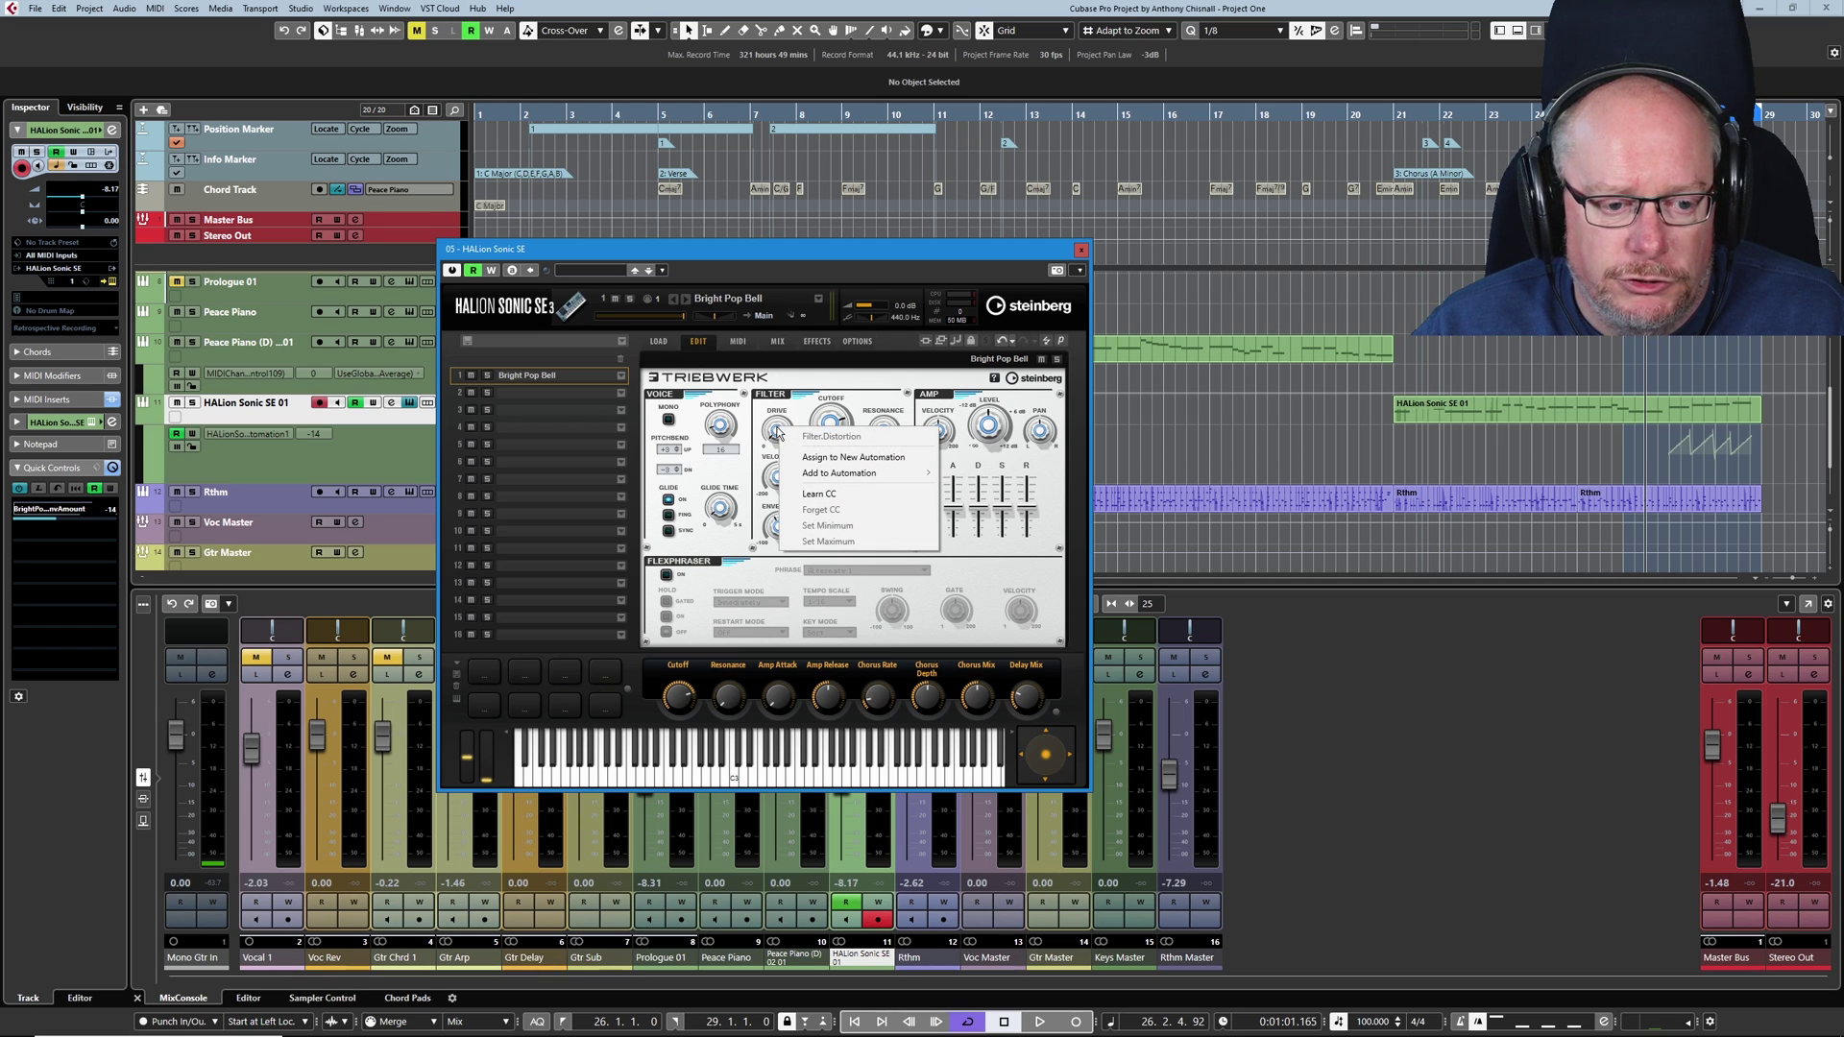
pyautogui.click(827, 495)
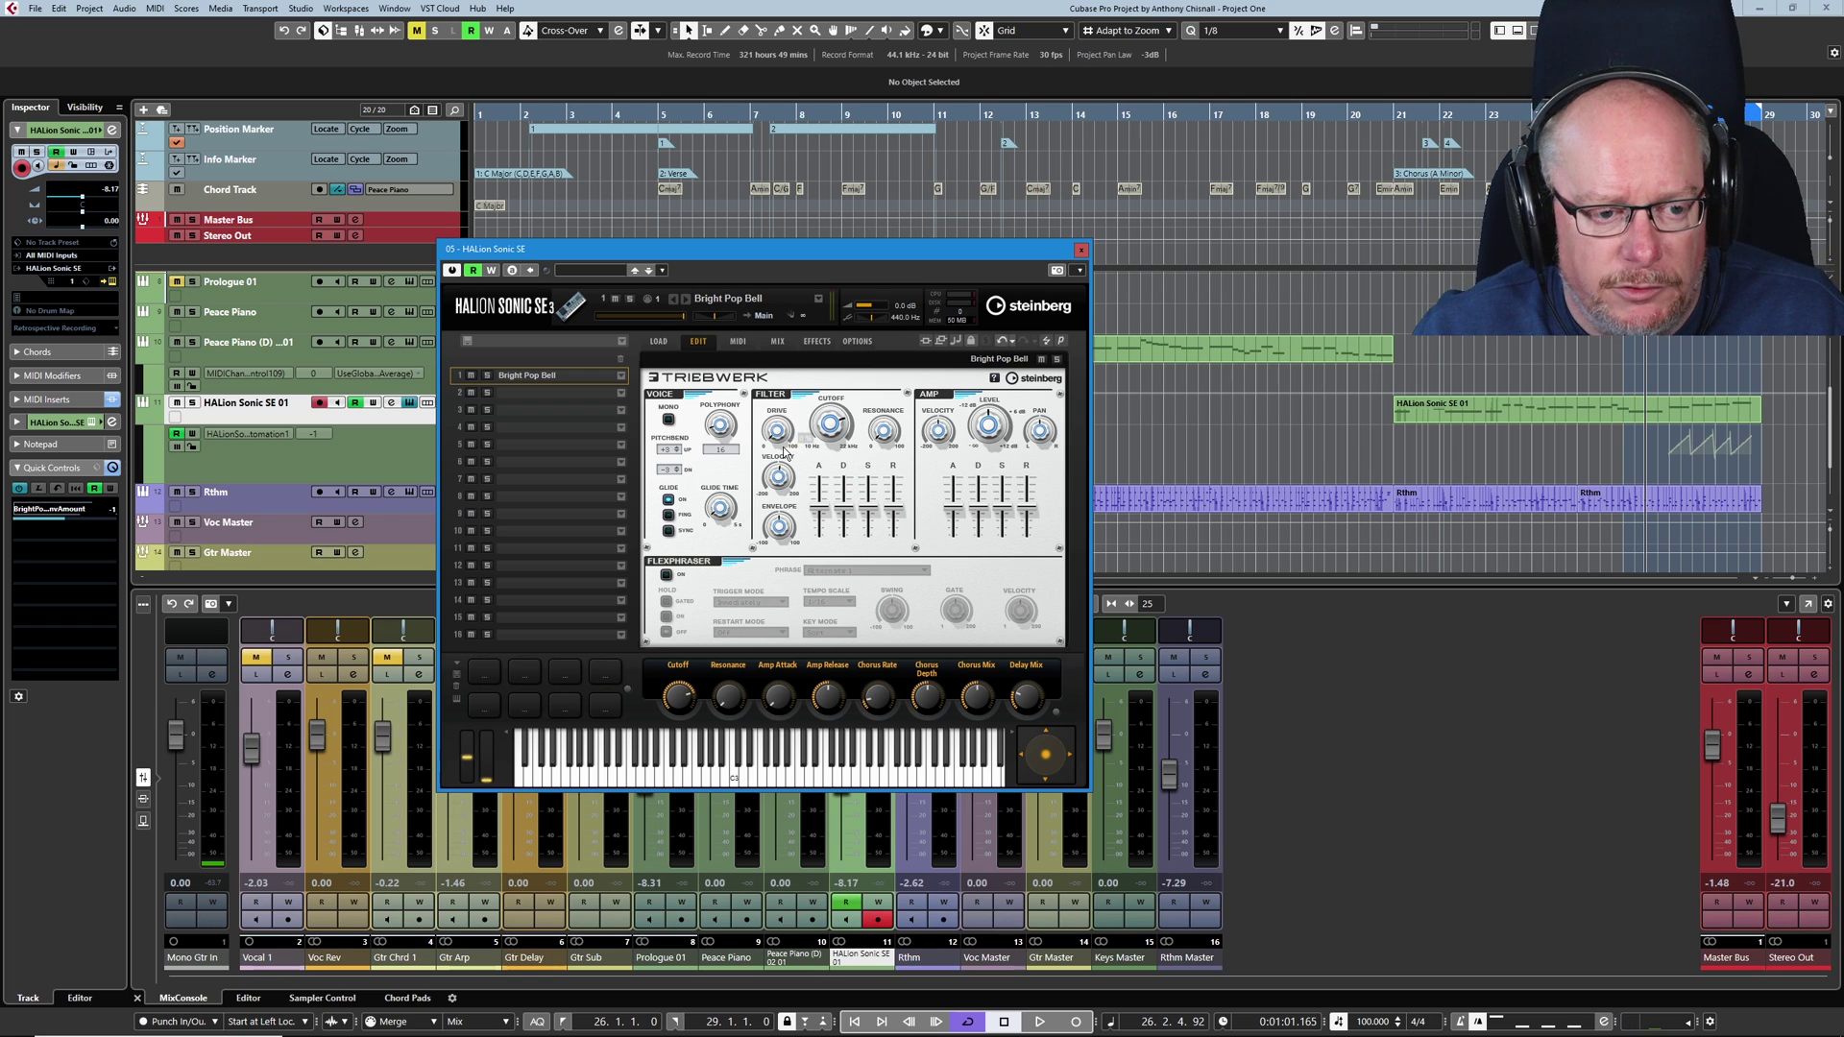
pyautogui.rightClick(776, 434)
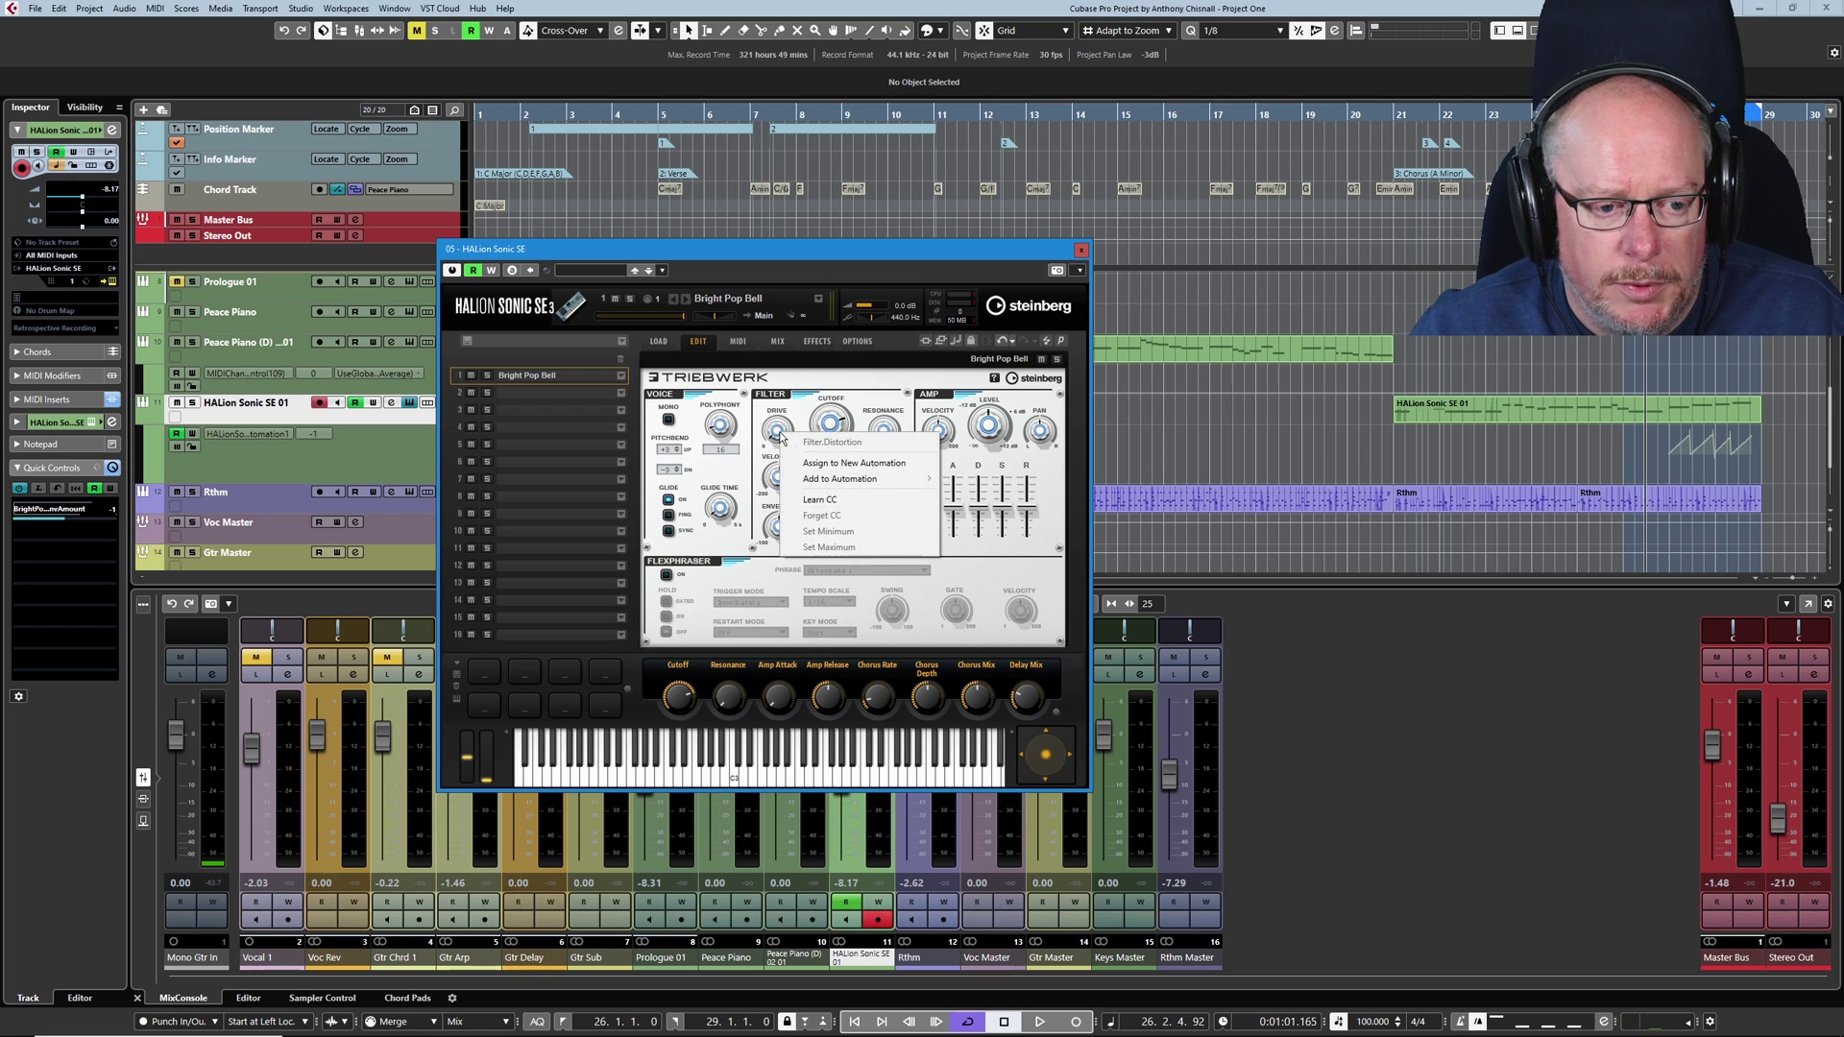
pyautogui.click(819, 499)
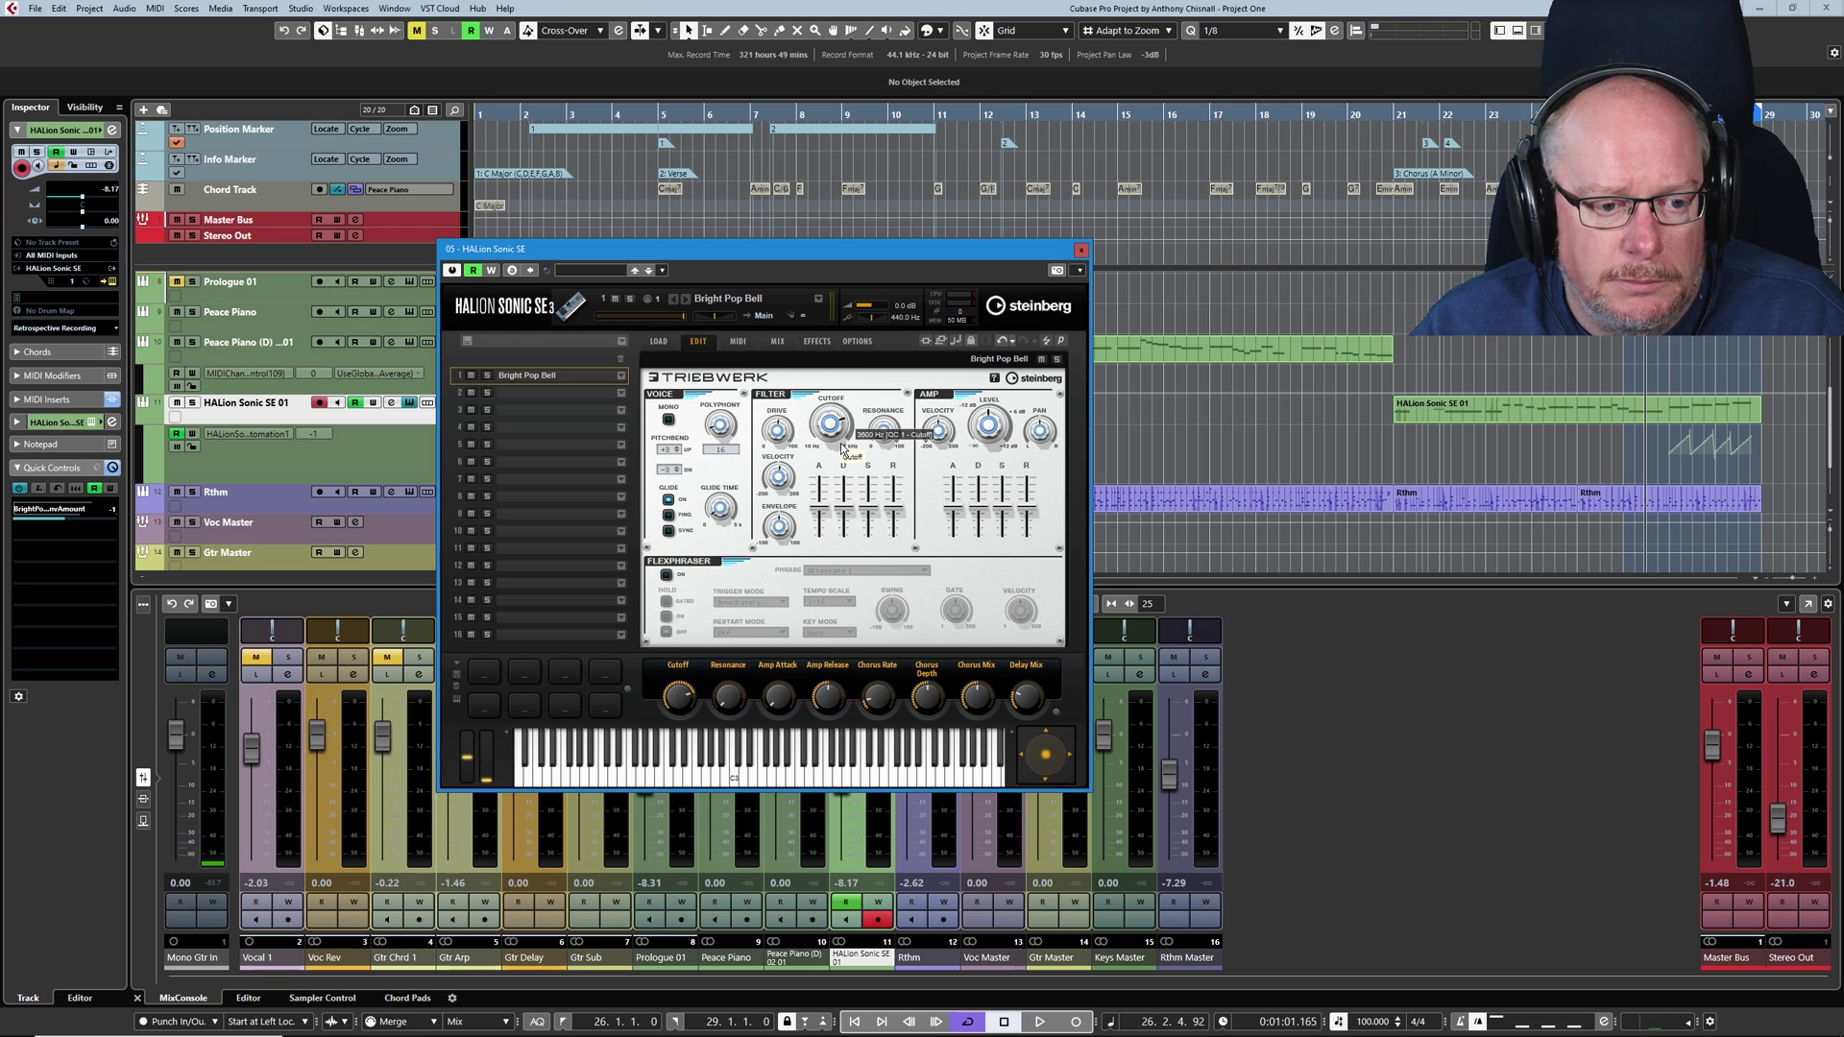
pyautogui.rightClick(782, 431)
pyautogui.click(831, 538)
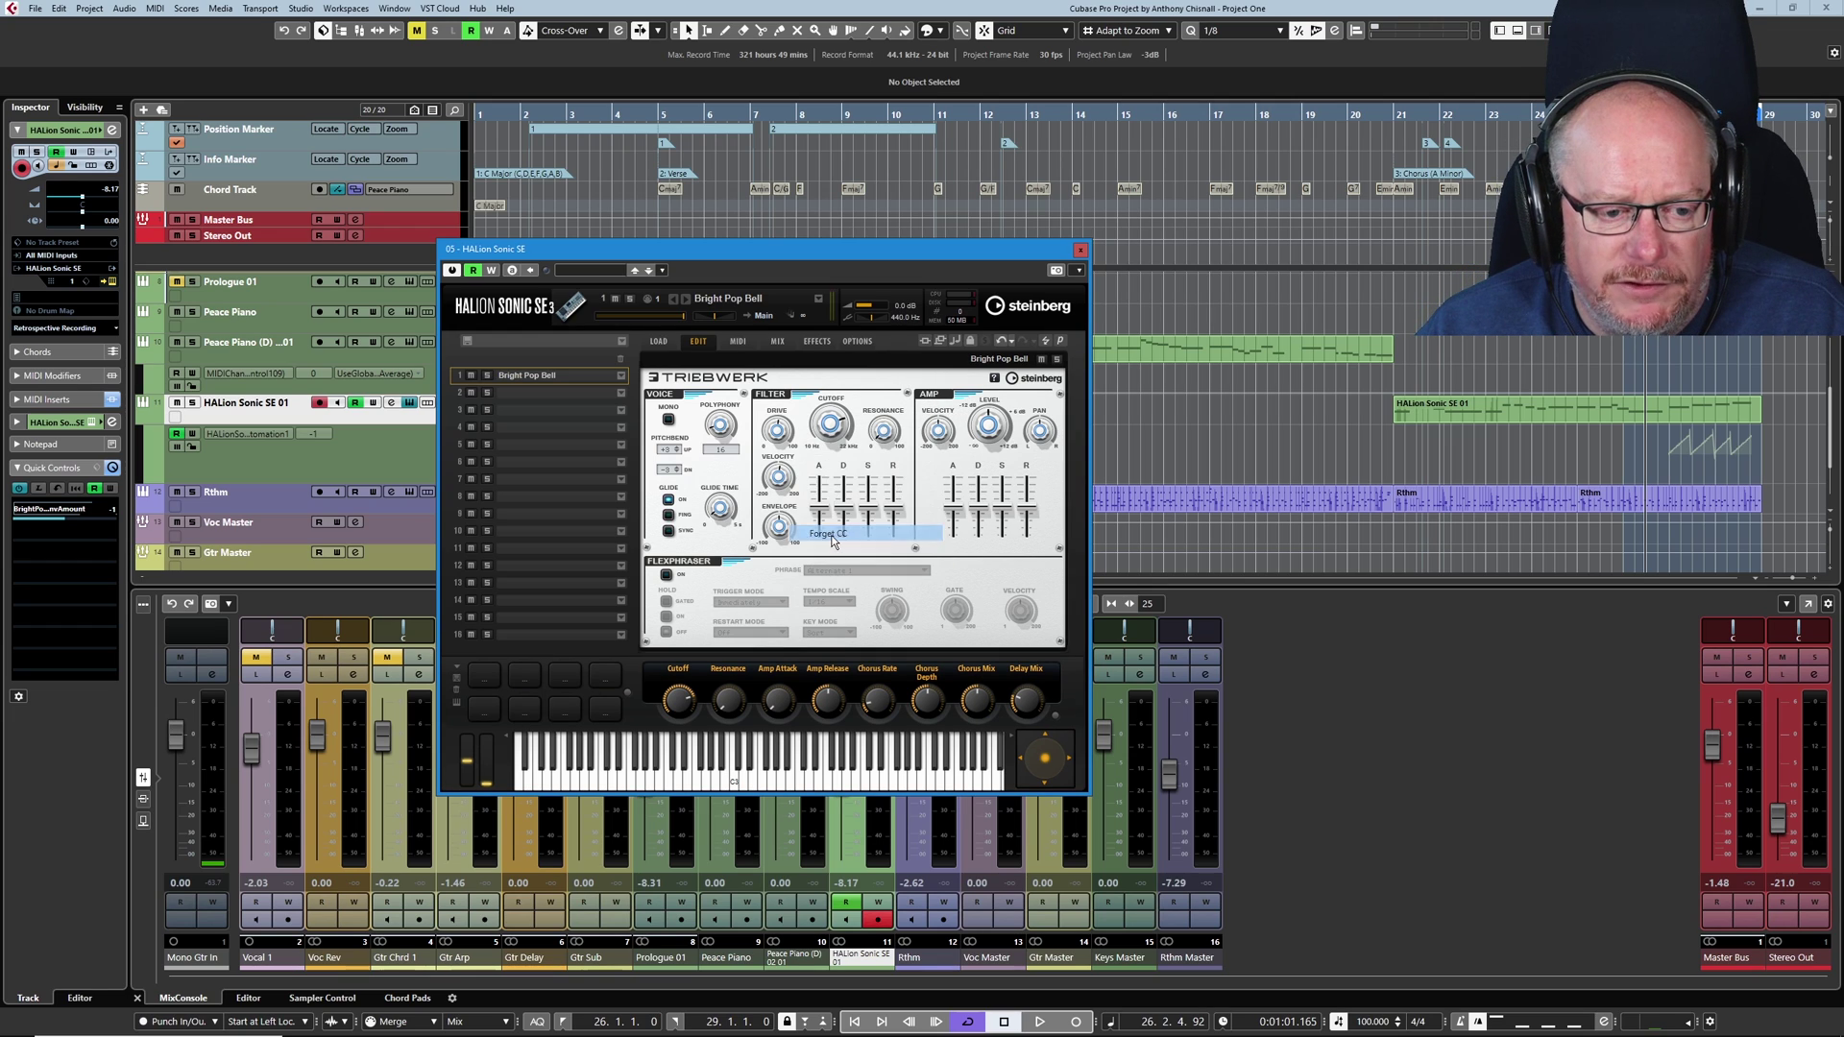
pyautogui.rightClick(778, 437)
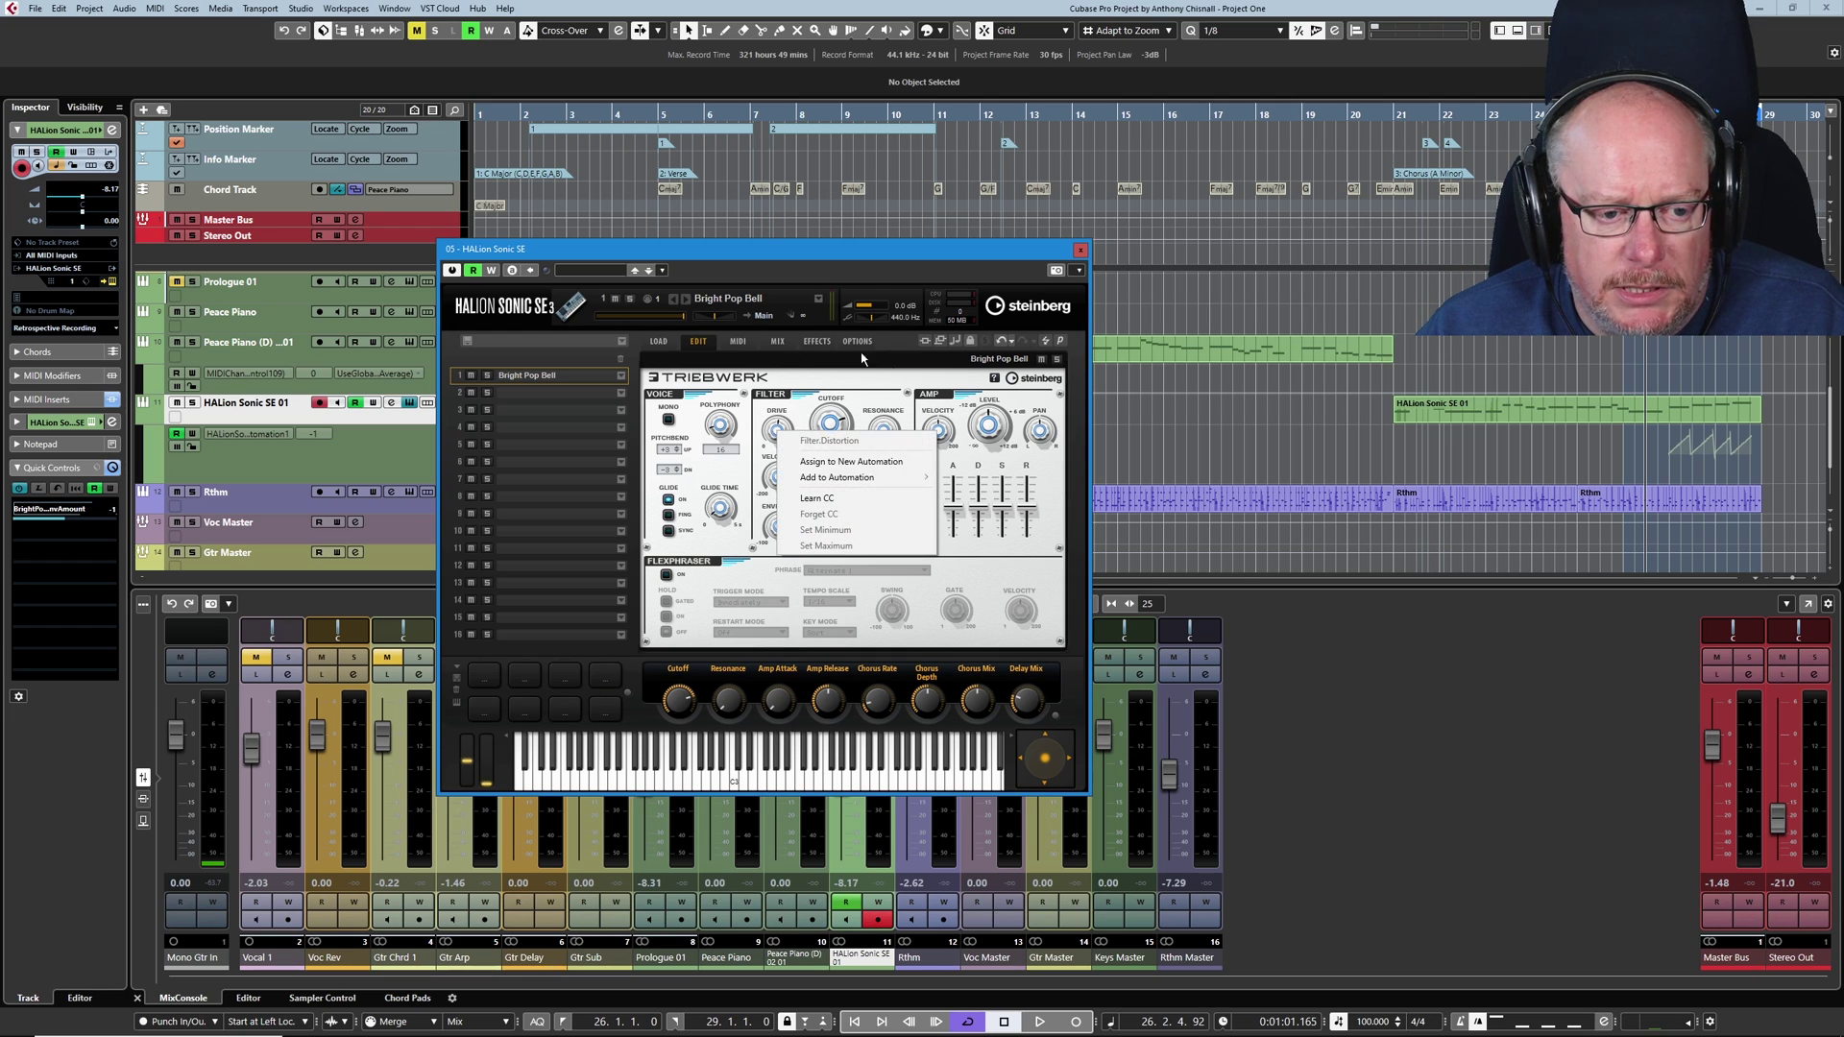
pyautogui.click(847, 461)
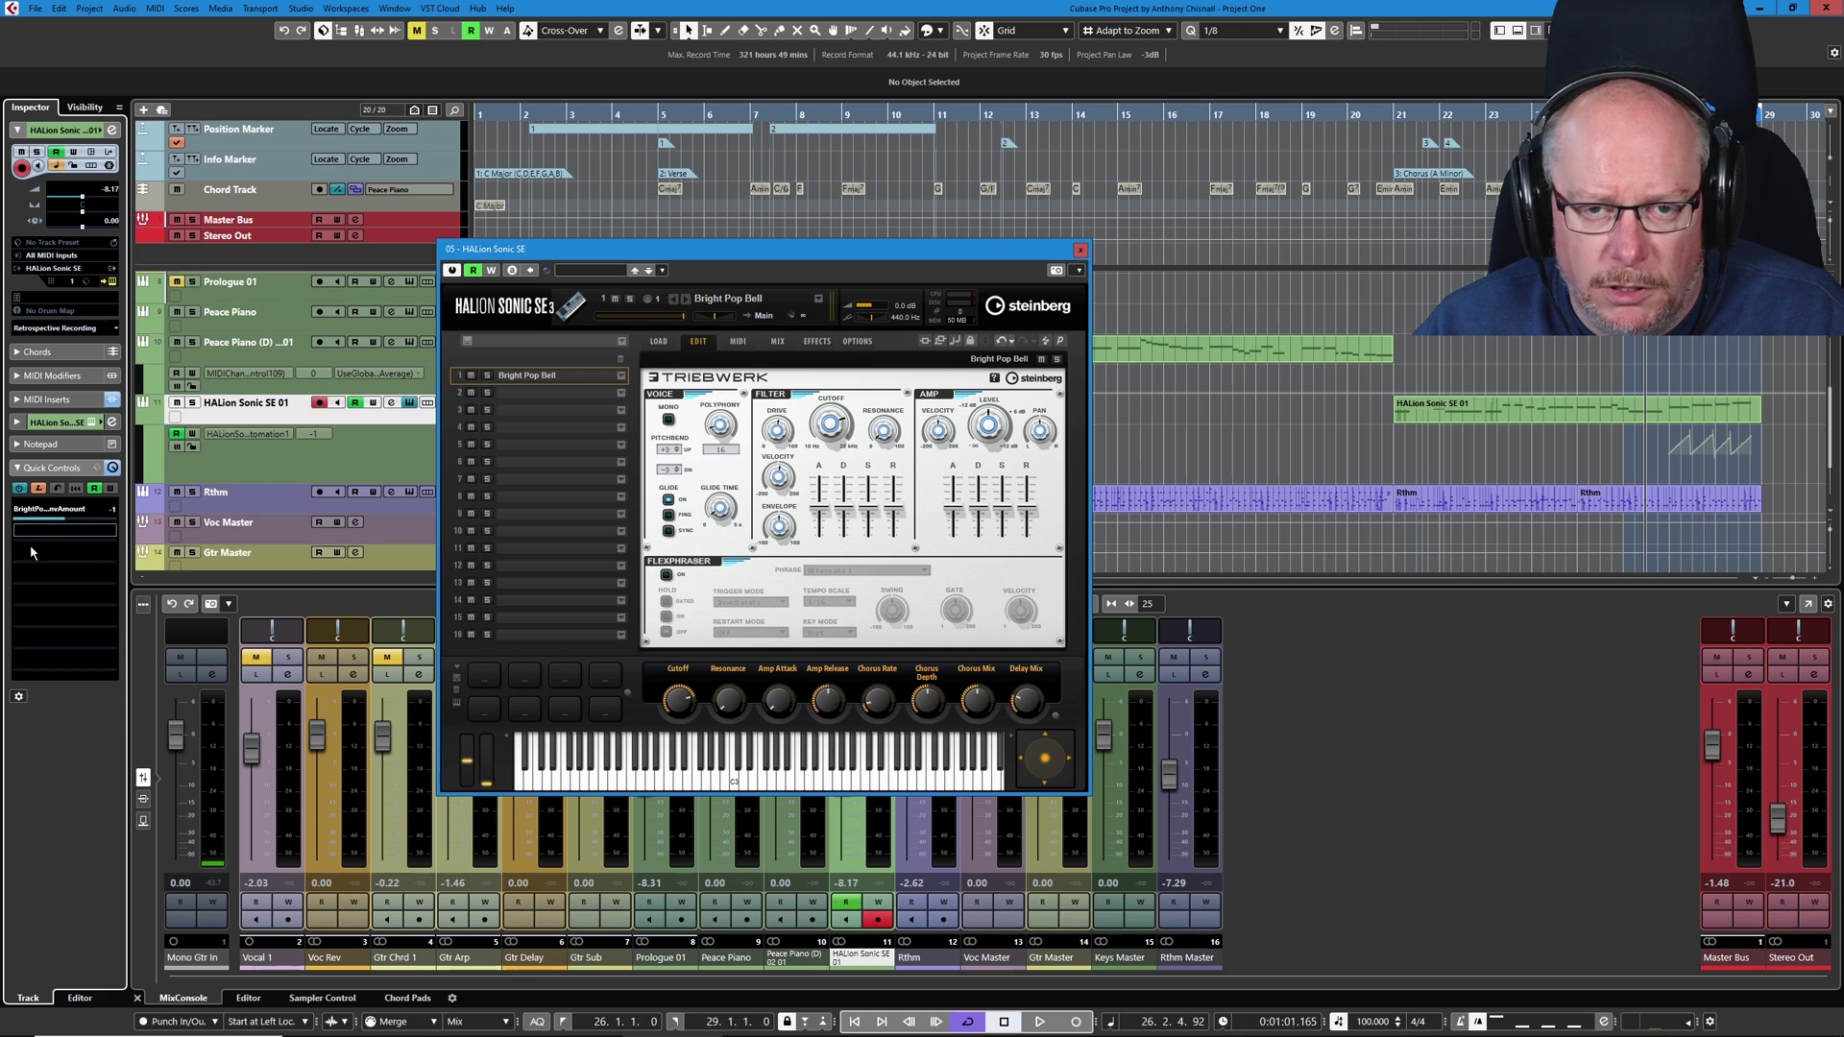
# Step: Add the filter Drive to quick control 2, lowering it from 63 % to 47 %
pyautogui.click(774, 439)
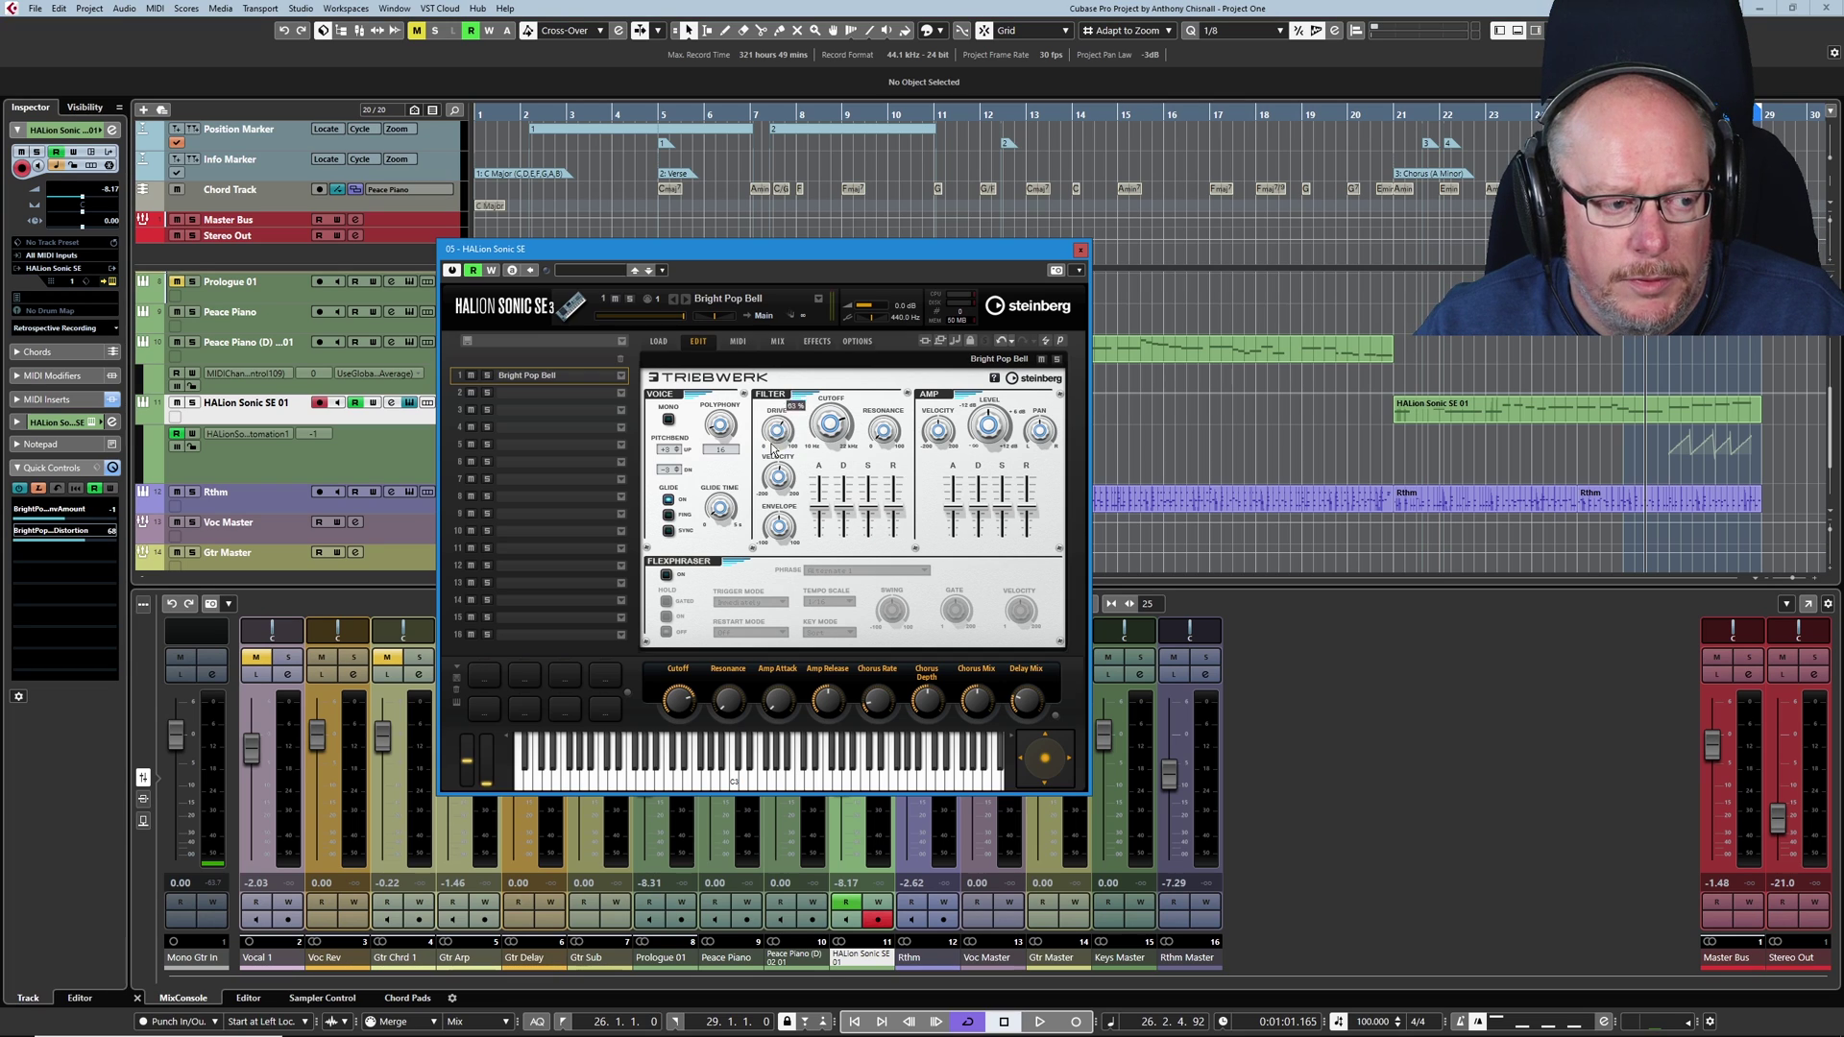
pyautogui.moveTo(773, 448); pyautogui.dragTo(112, 605)
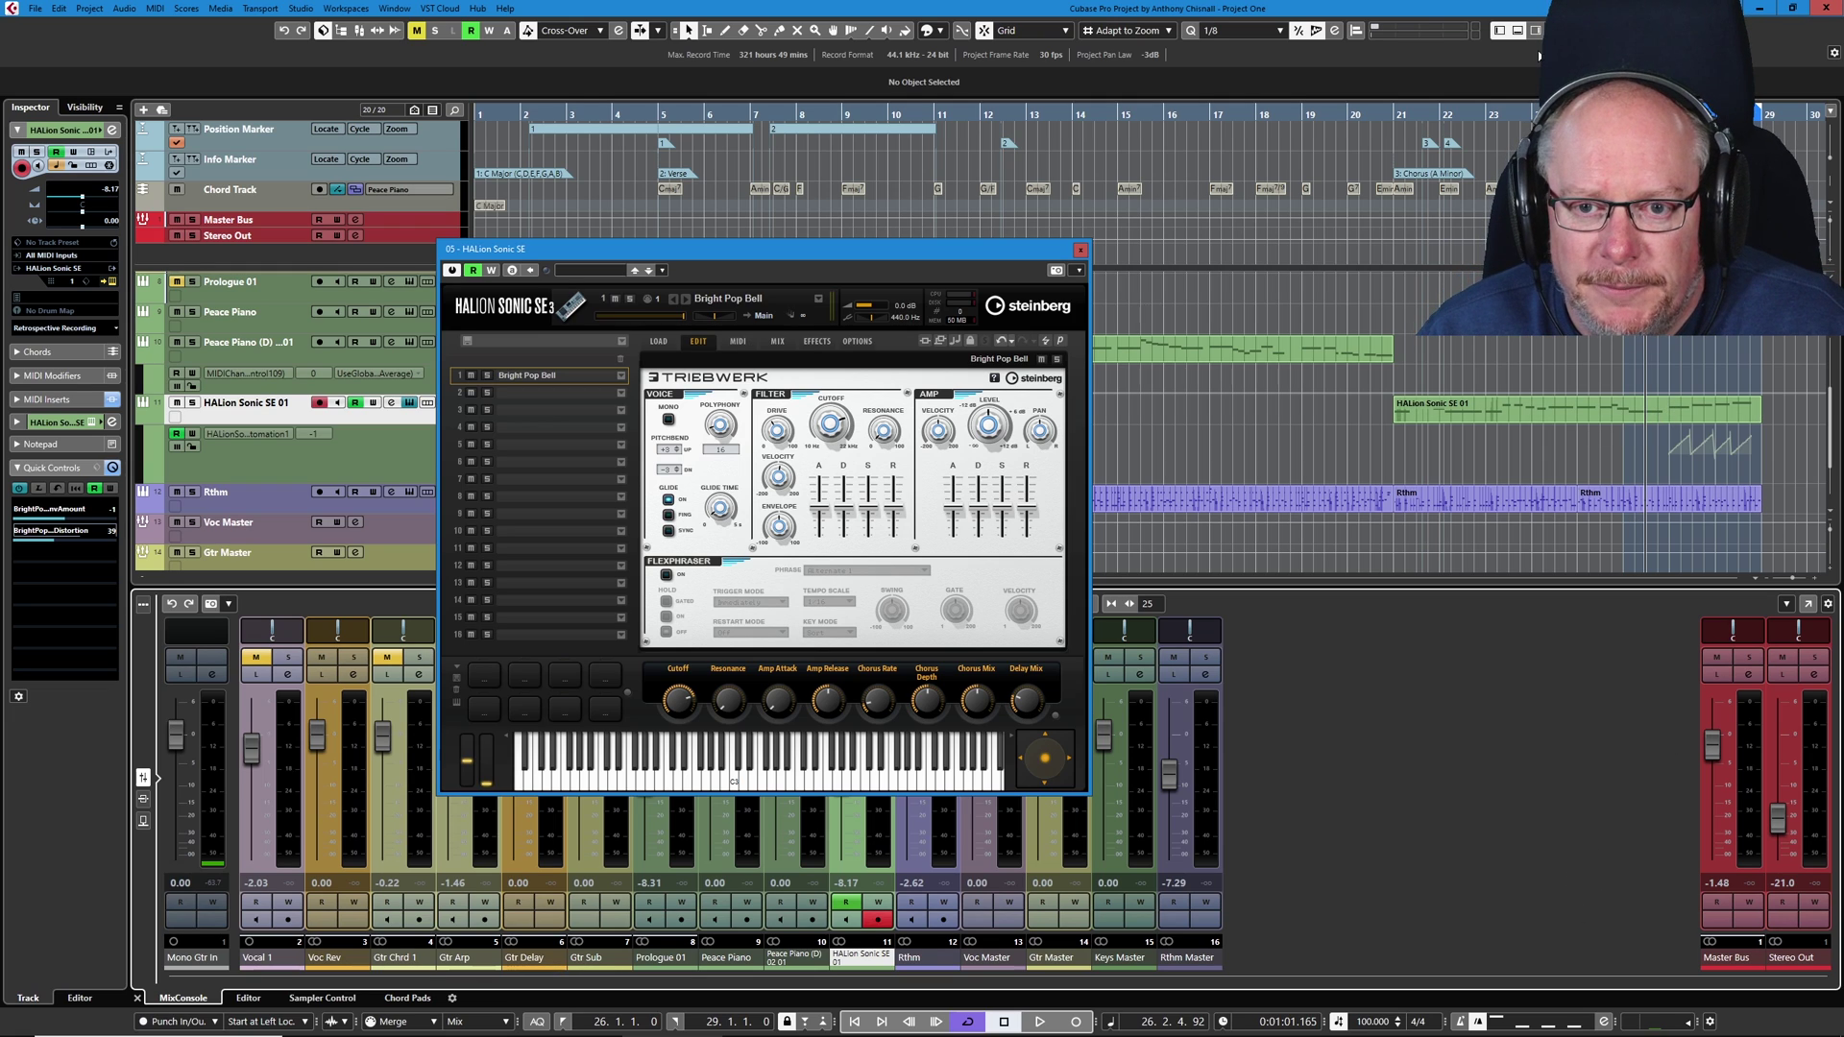
# Step: Show the Right Zone rack, load HALion's default quick controls, and open the rack slot's options
pyautogui.click(1534, 31)
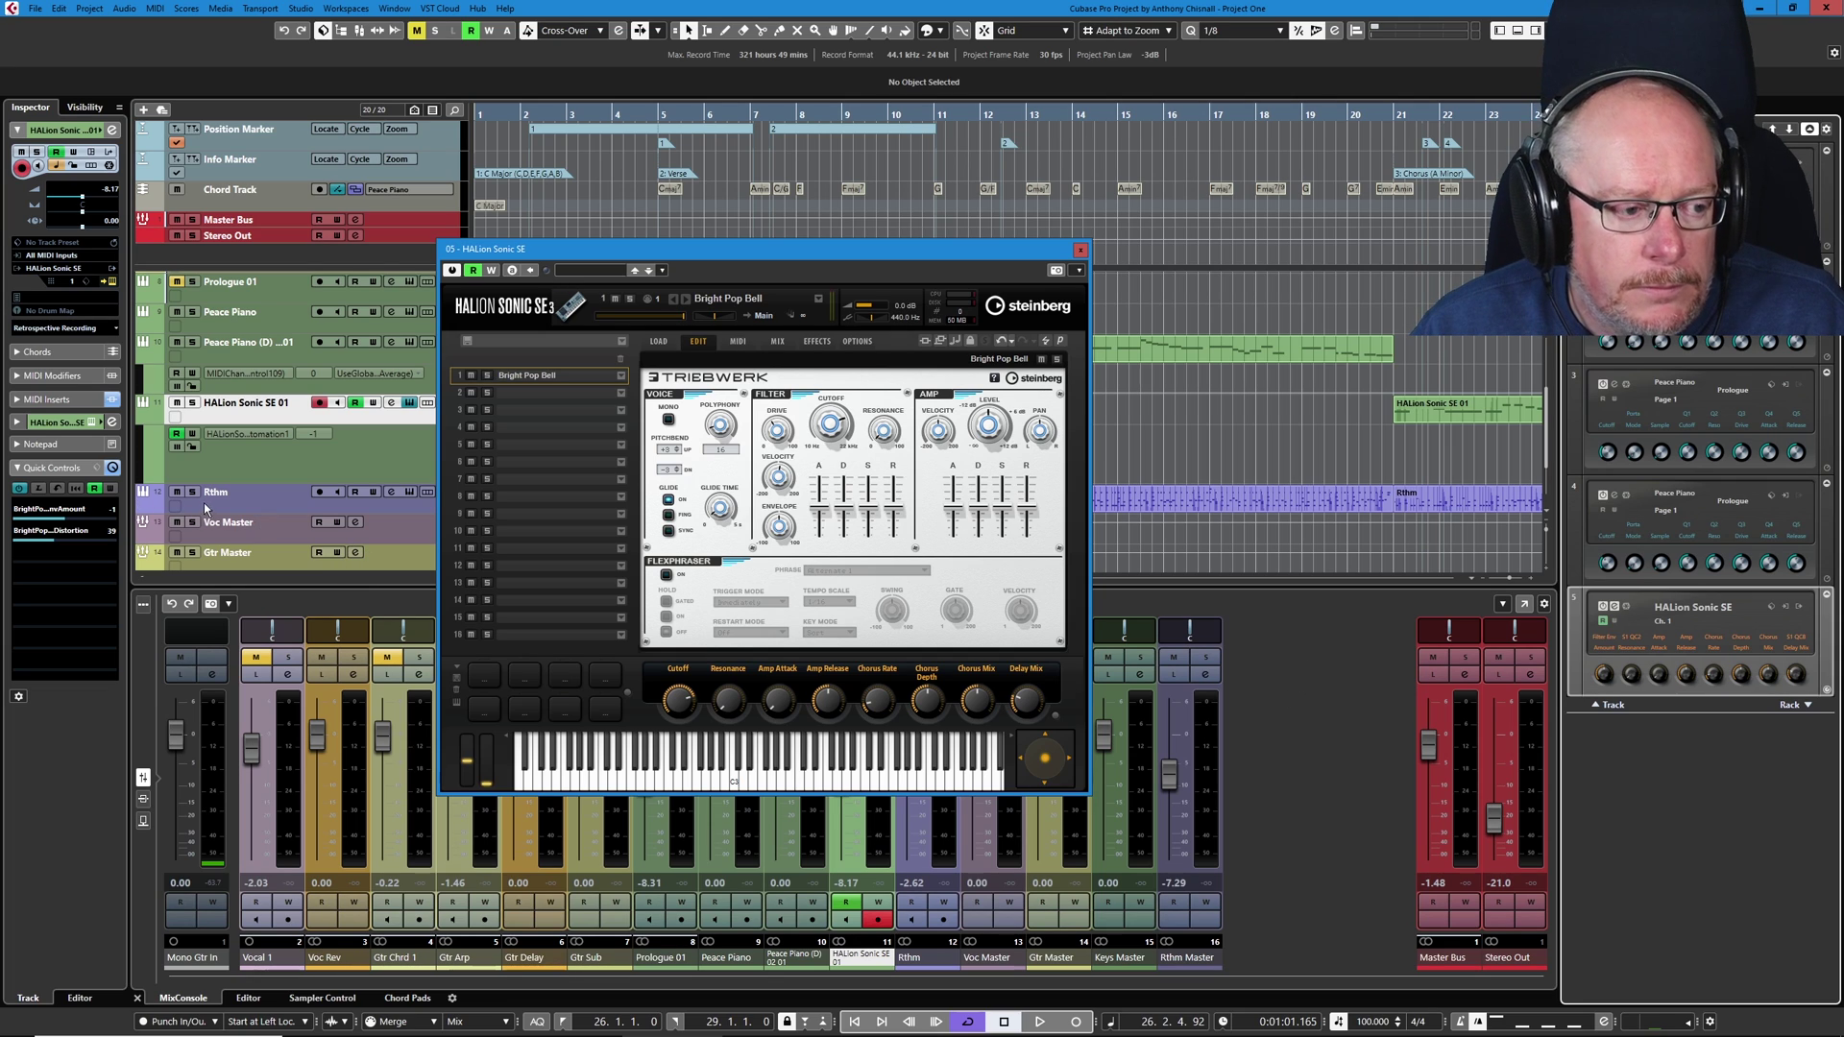
pyautogui.click(59, 490)
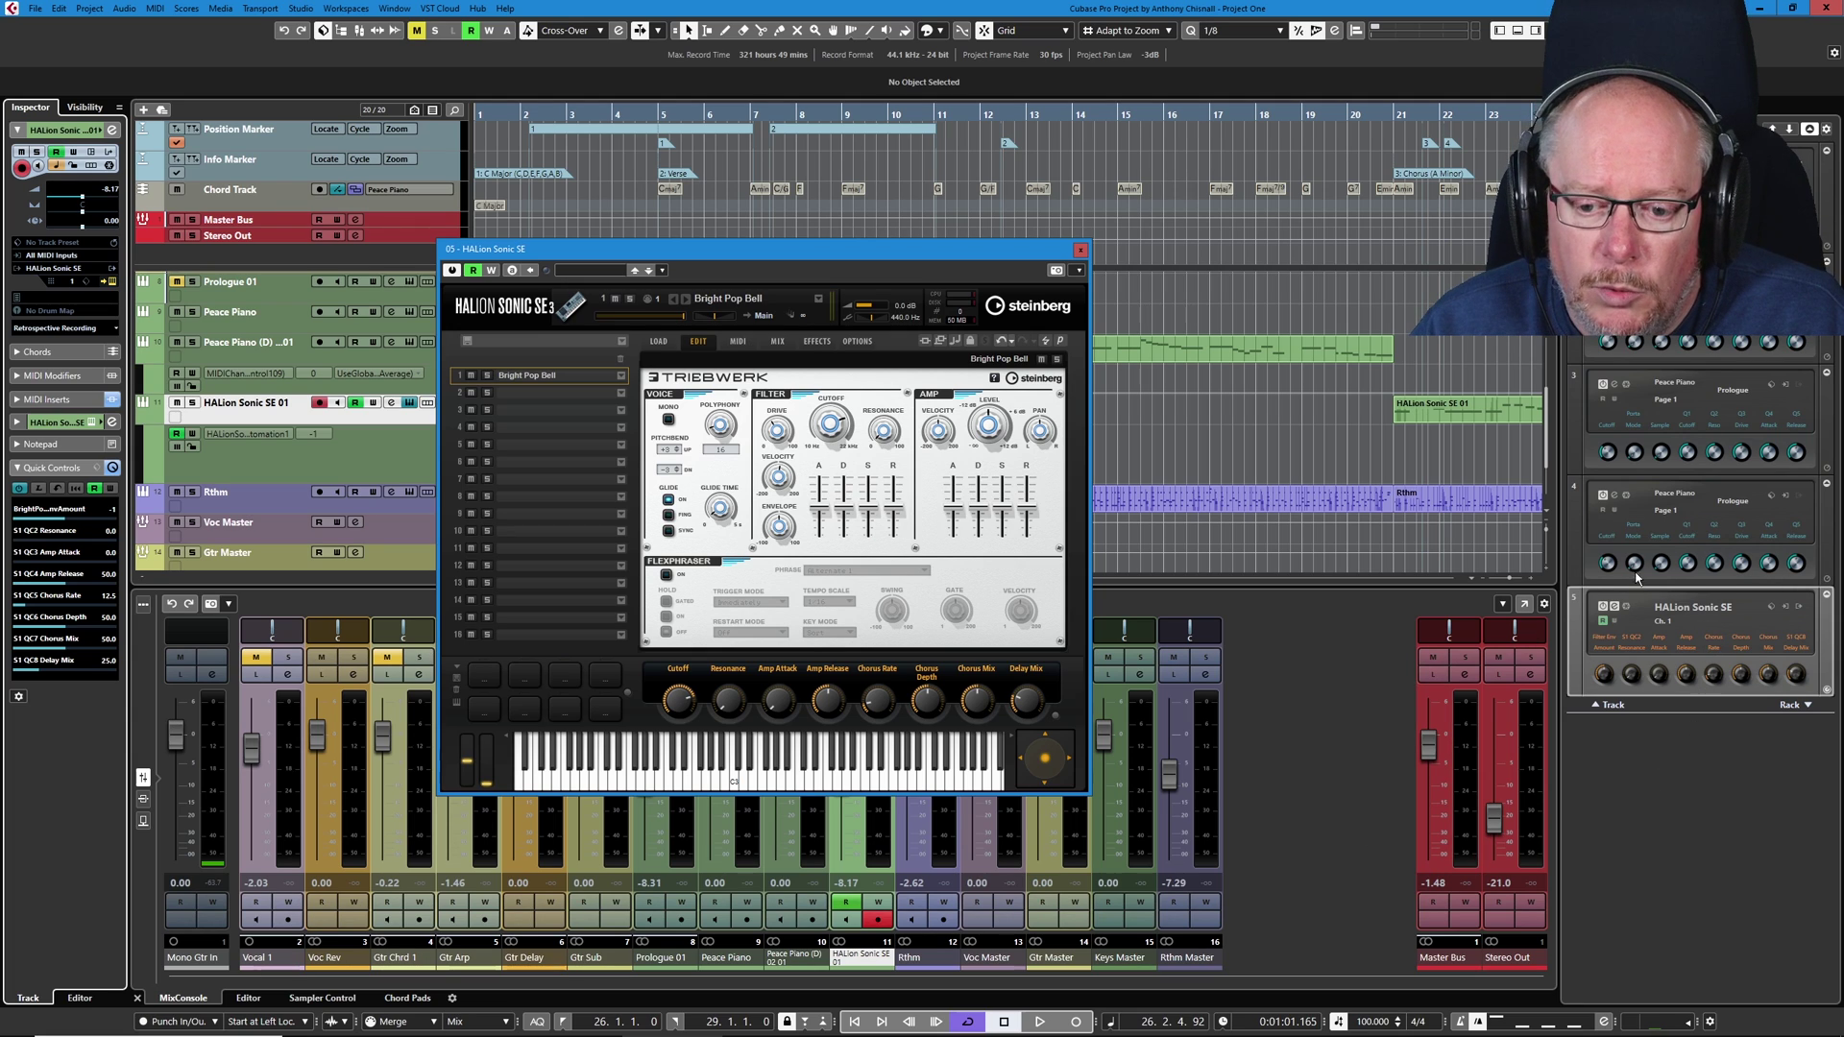
pyautogui.rightClick(1697, 646)
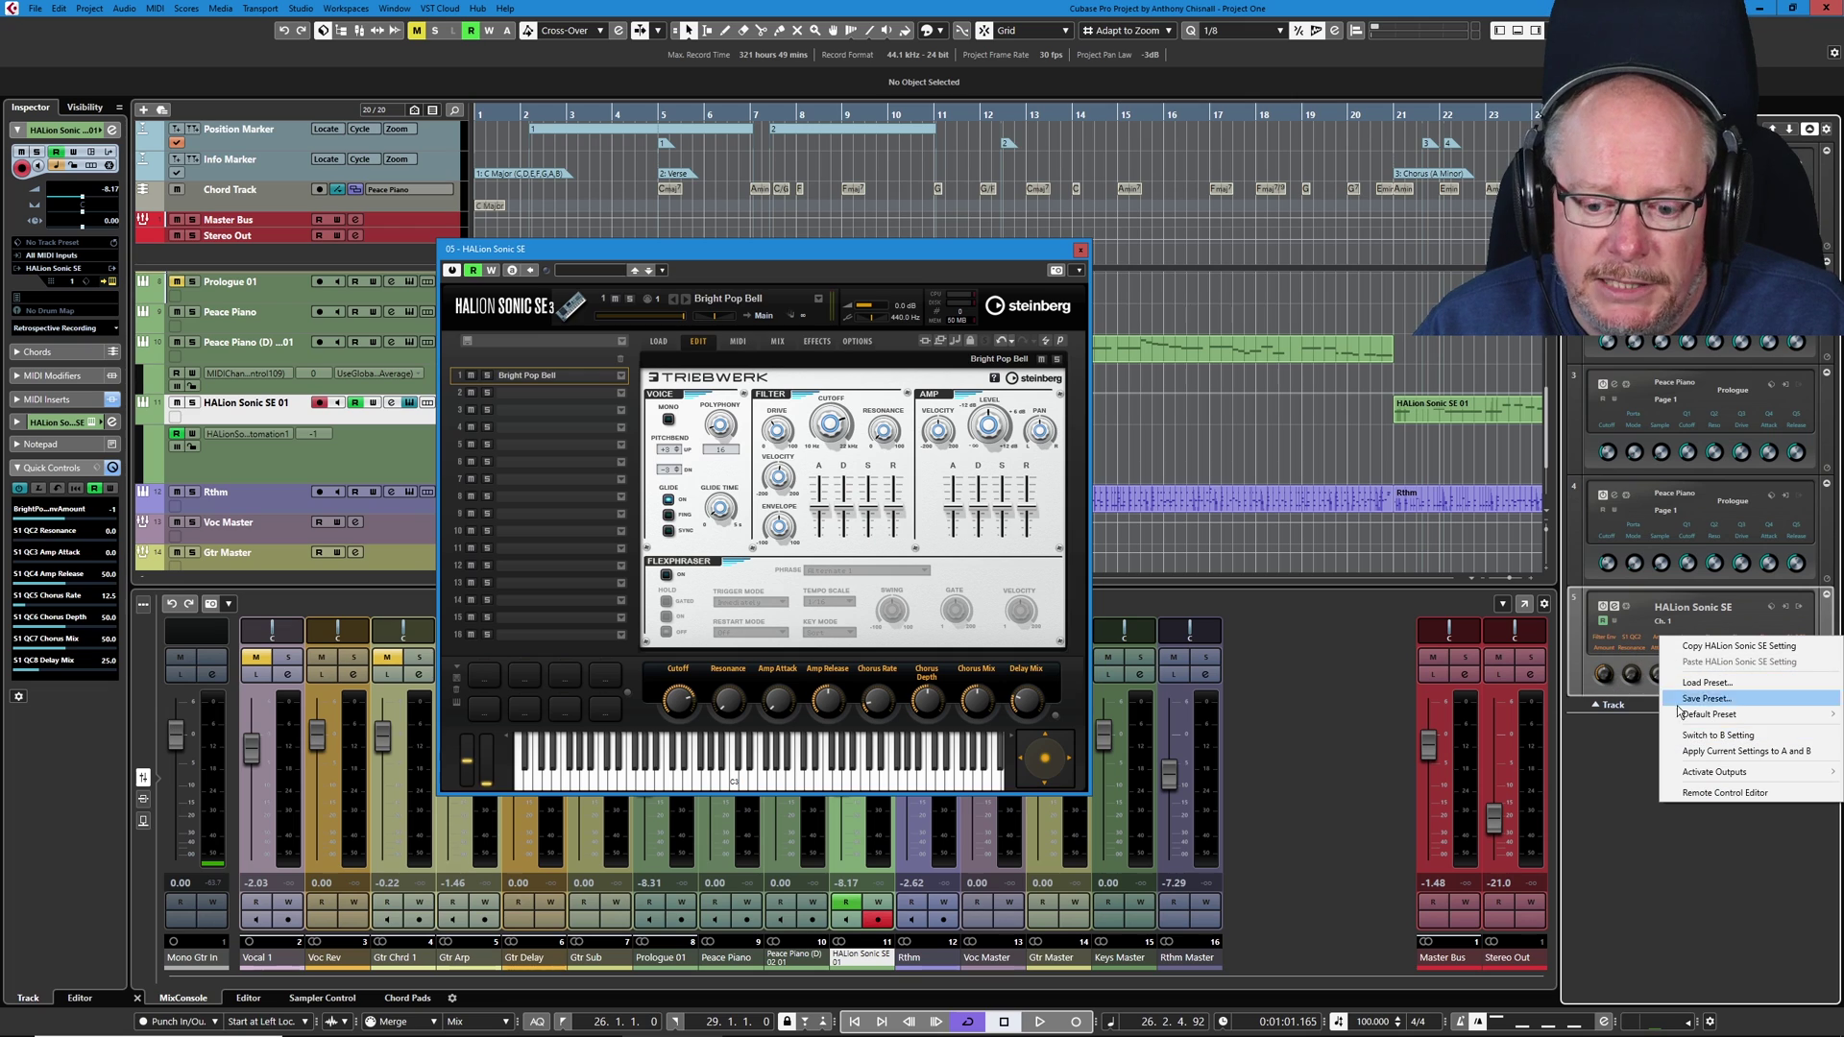
pyautogui.click(1735, 796)
pyautogui.moveTo(1095, 473); pyautogui.dragTo(1089, 287)
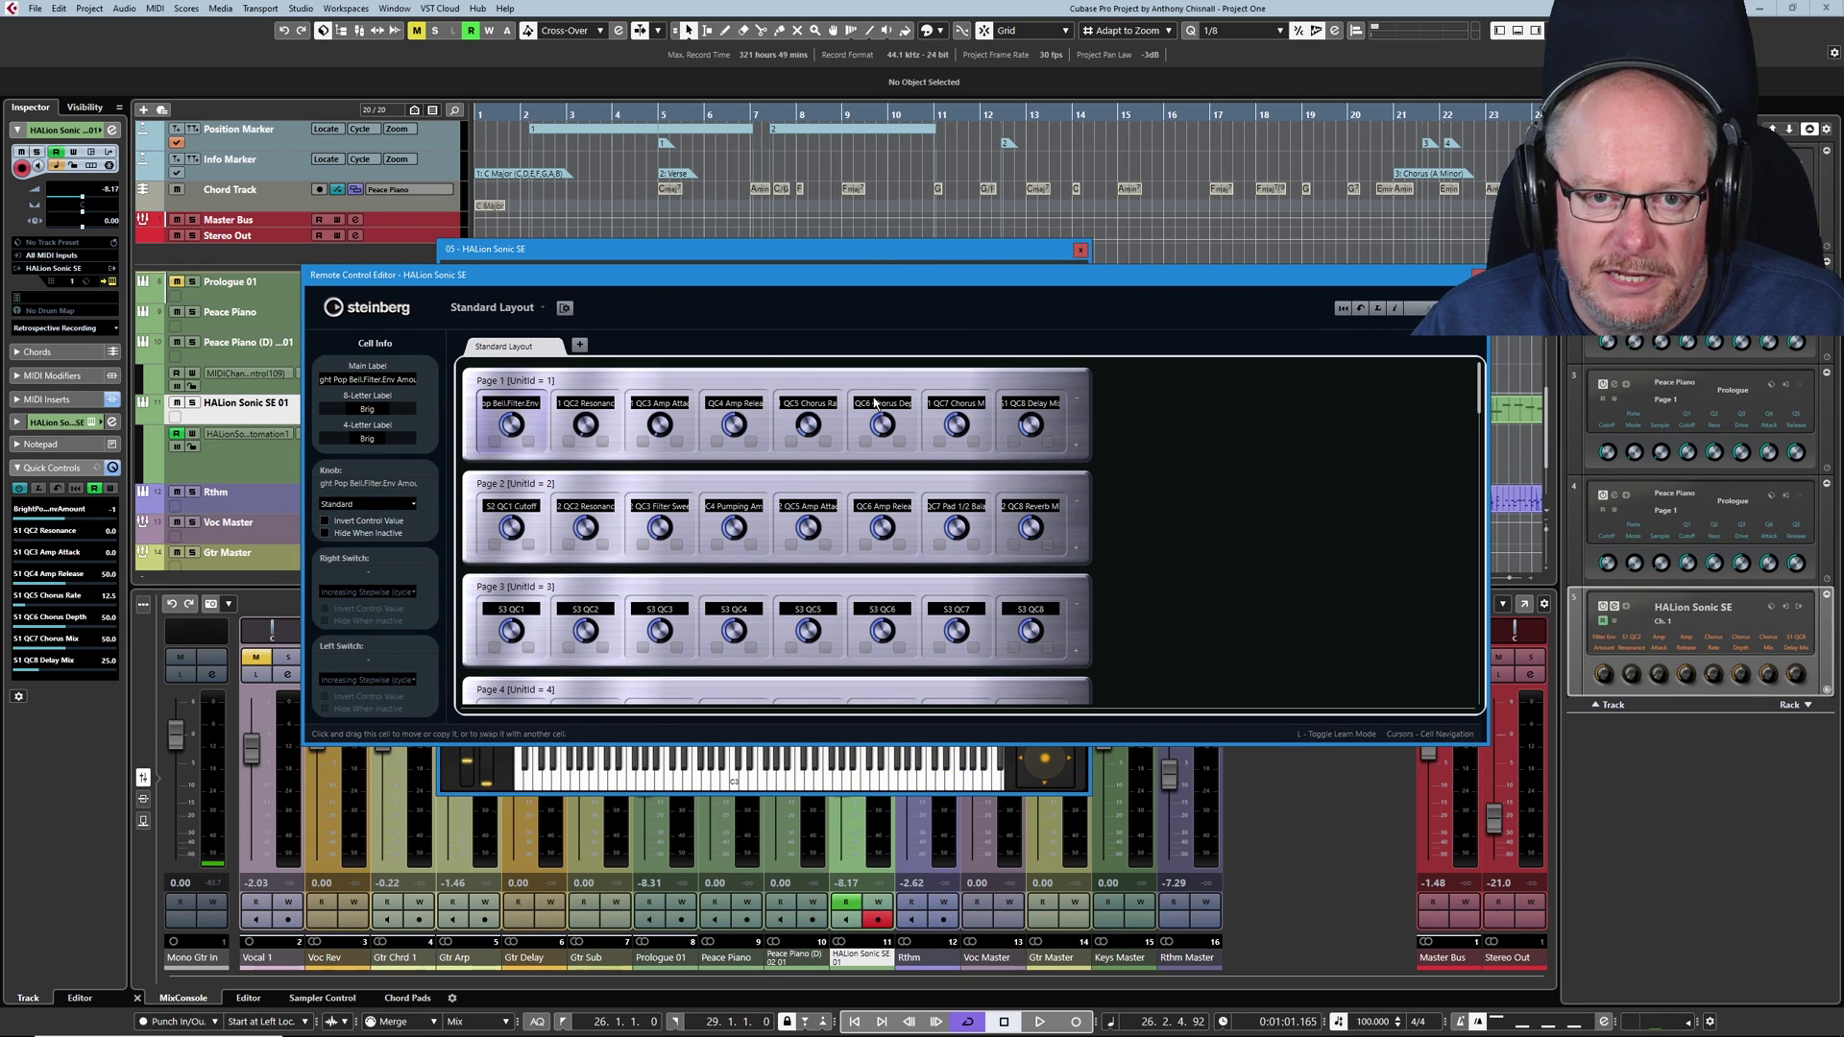
pyautogui.scroll(-3, 1303, 528)
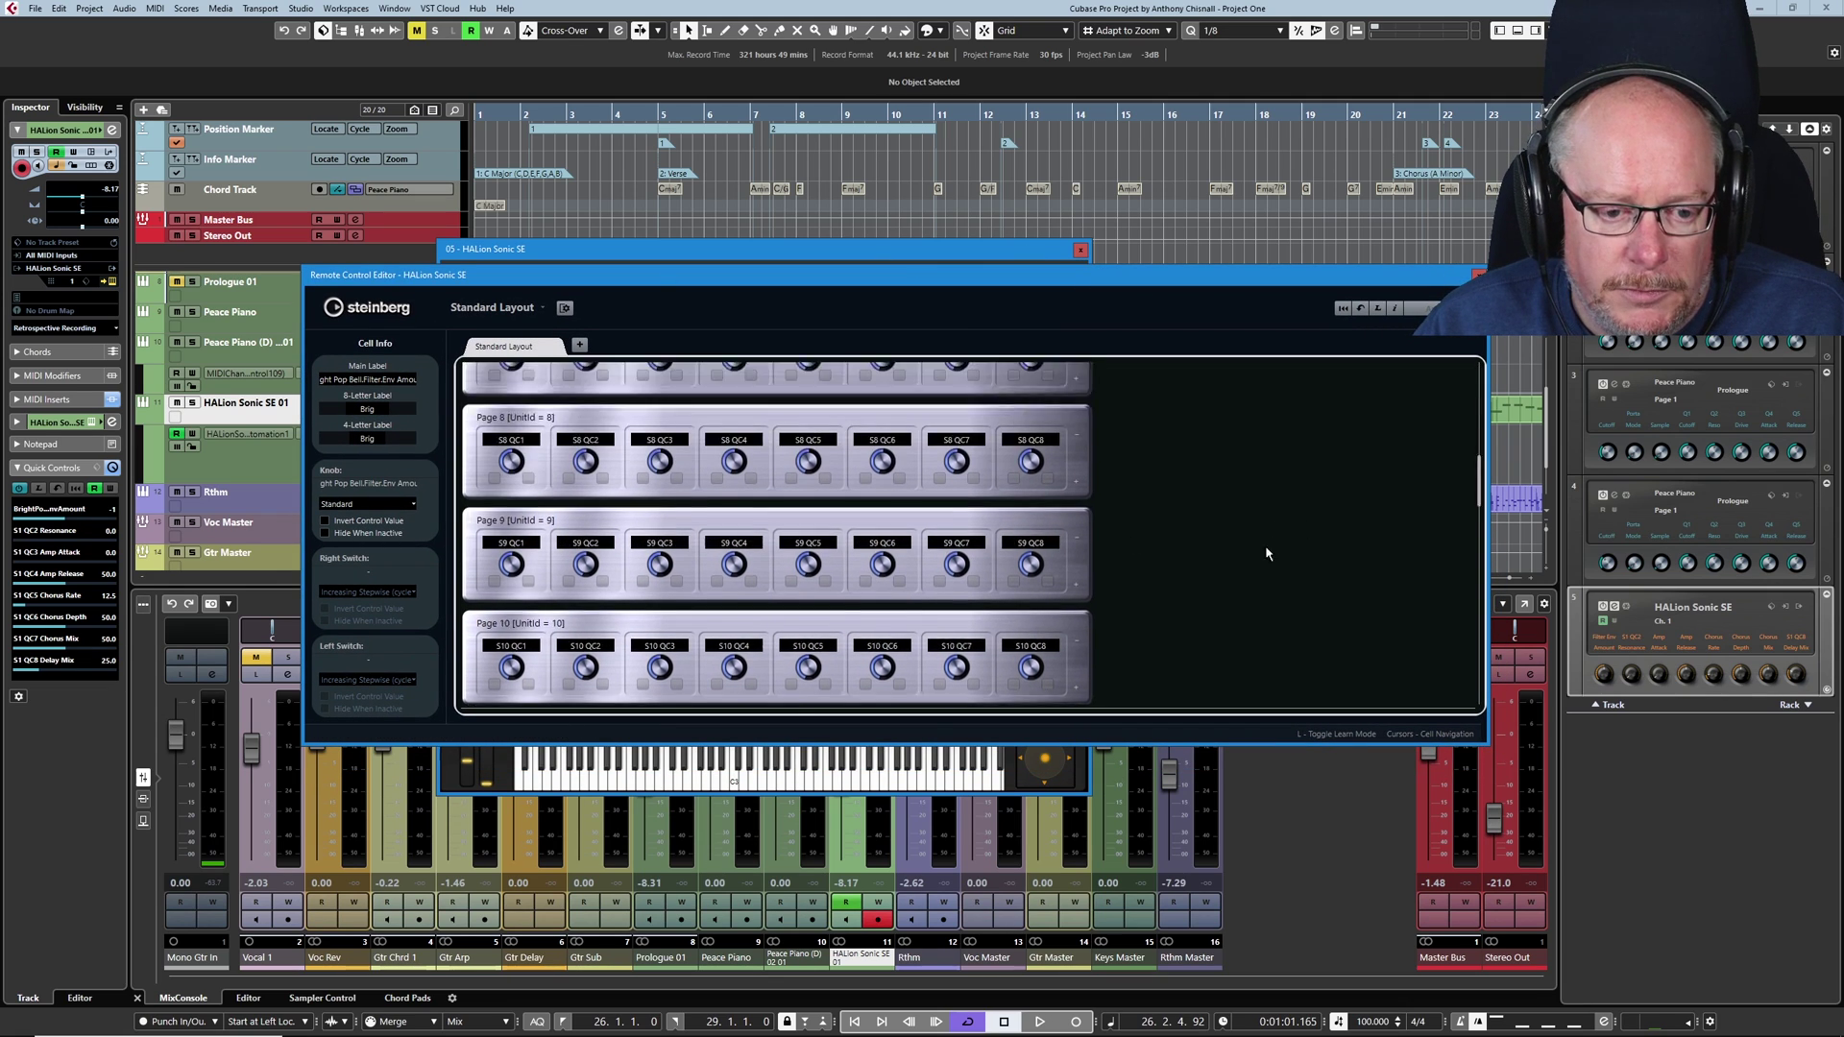
pyautogui.scroll(3, 1224, 538)
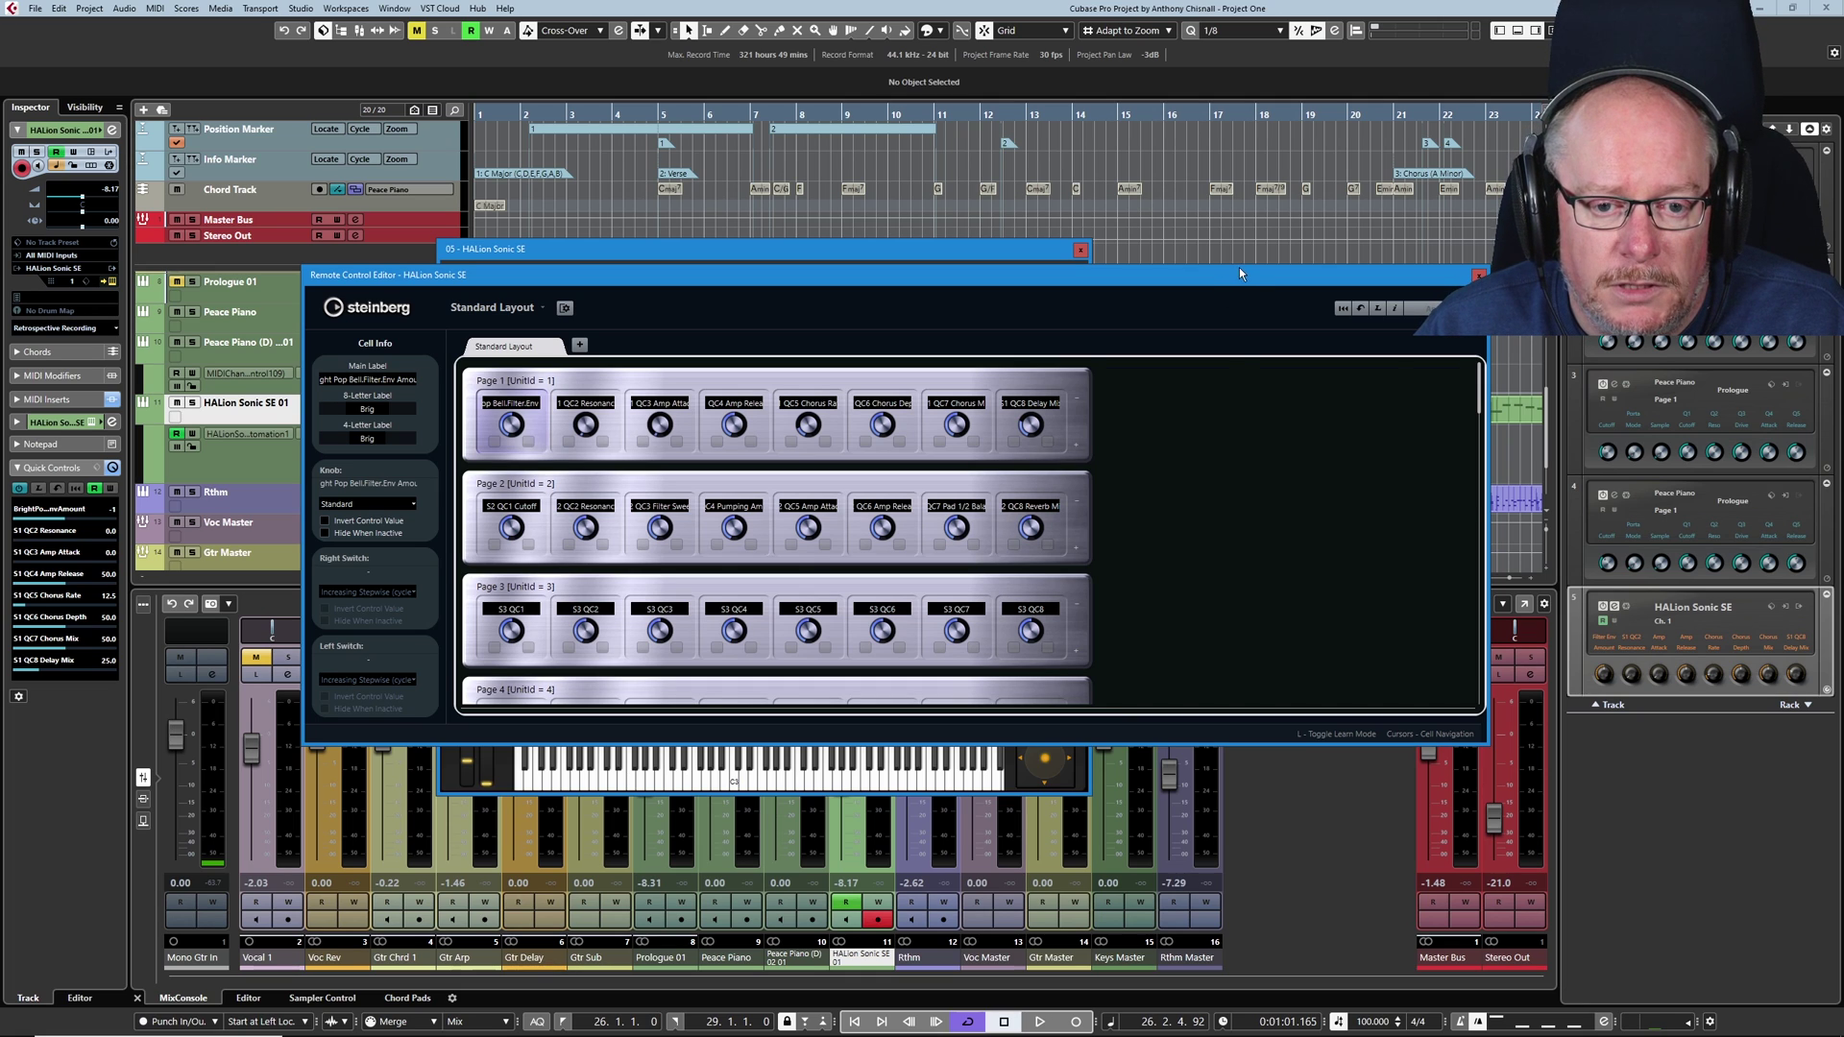
pyautogui.moveTo(1238, 273); pyautogui.dragTo(1315, 372)
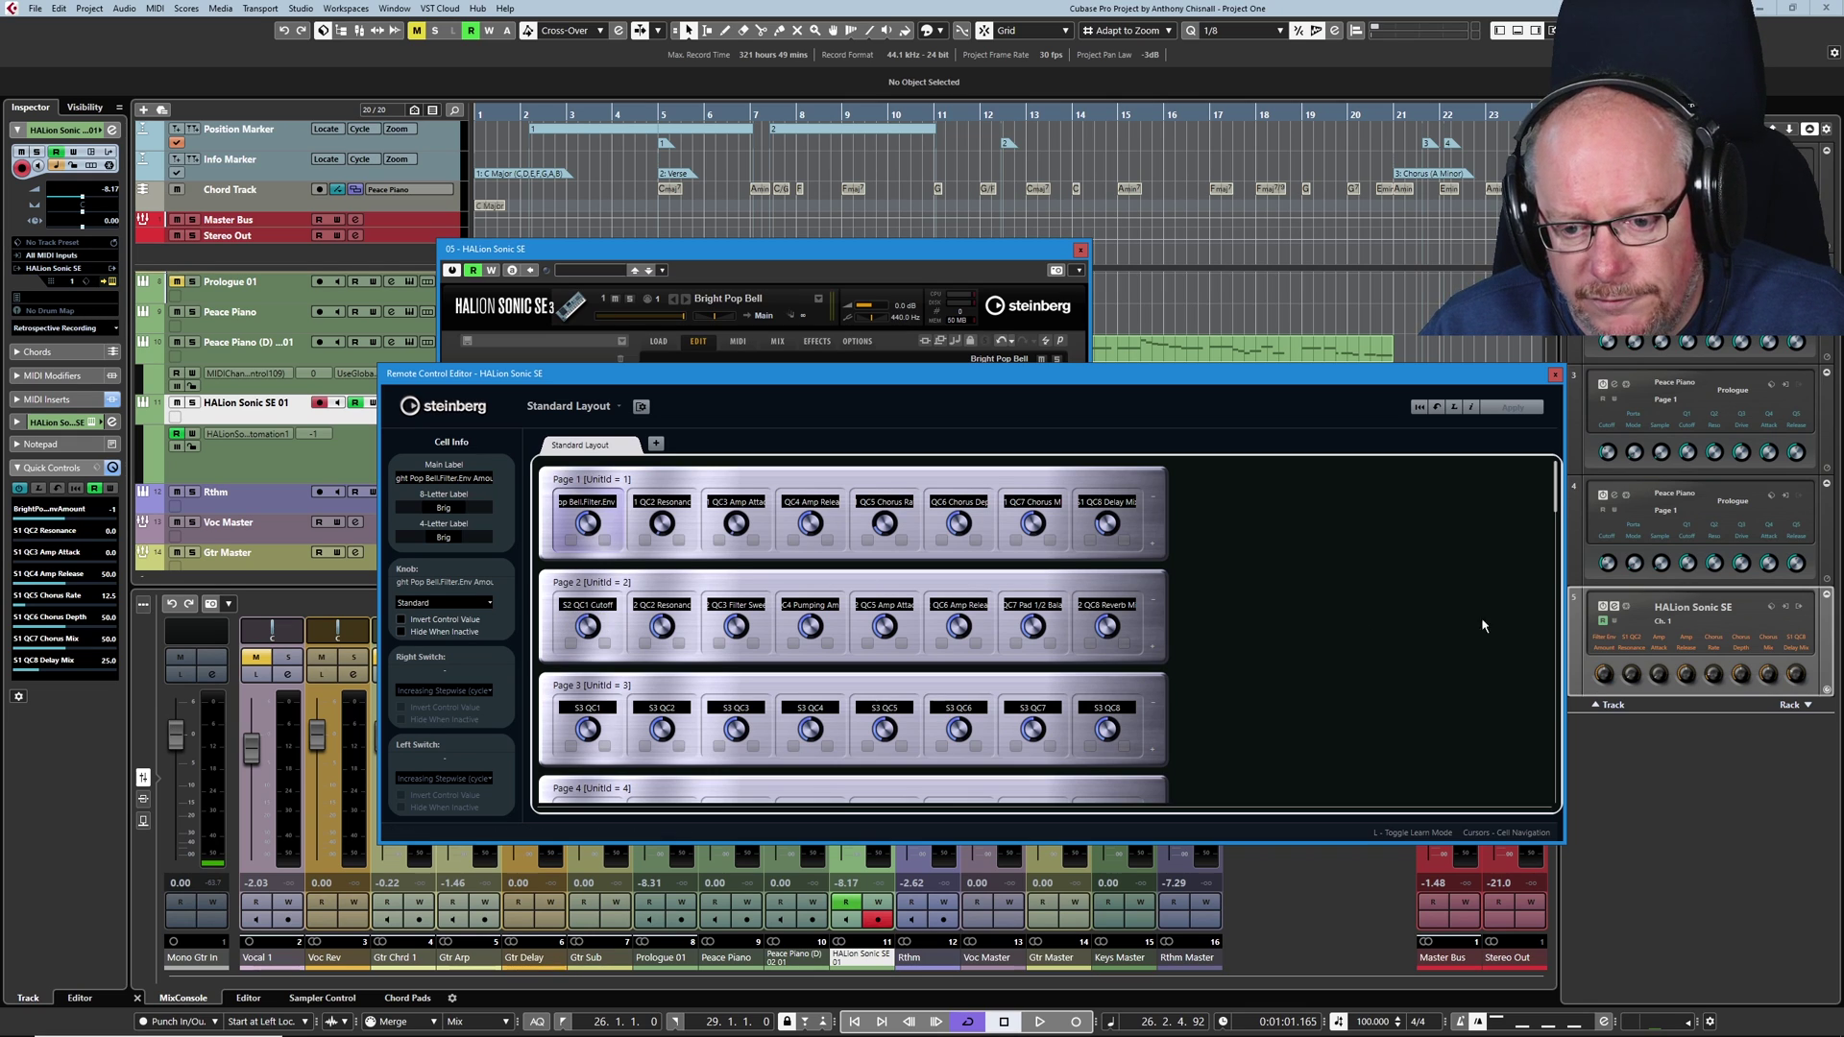
pyautogui.click(1555, 375)
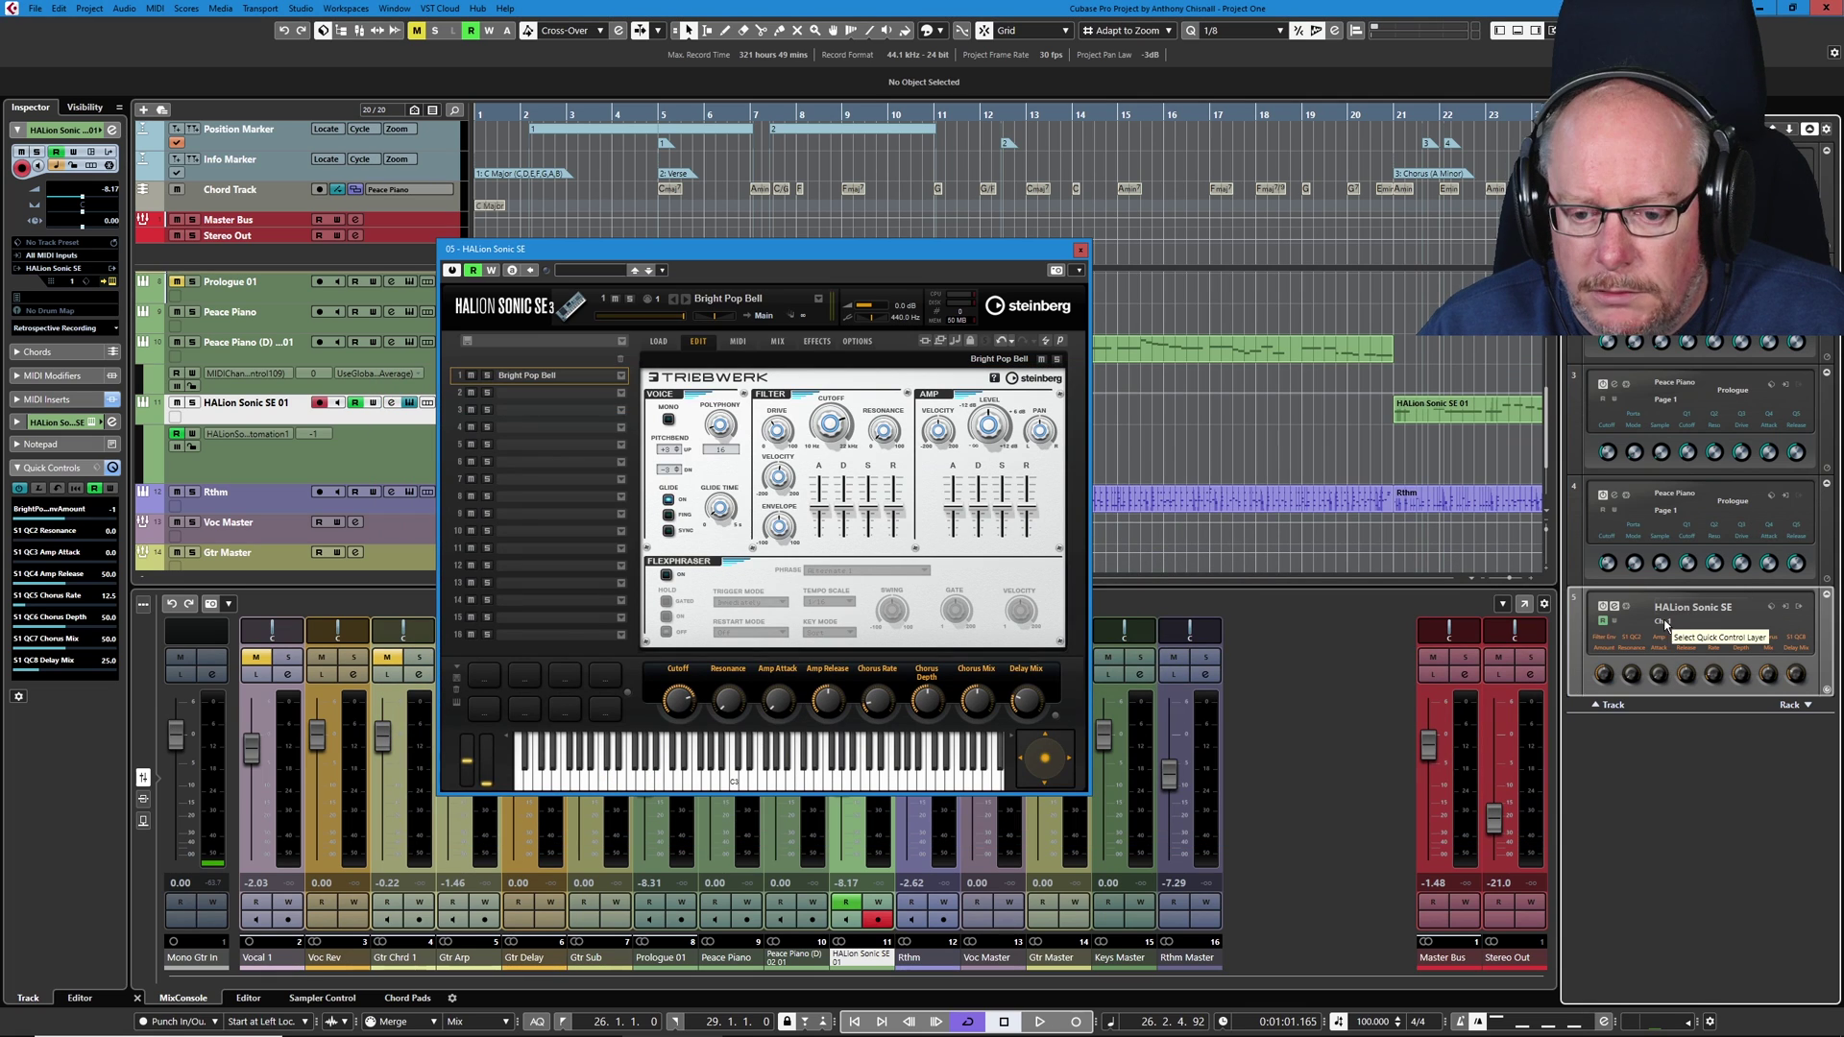
# Step: Make the quick controls follow MIDI channel 2 and reposition the HALion Sonic SE window
pyautogui.click(1666, 626)
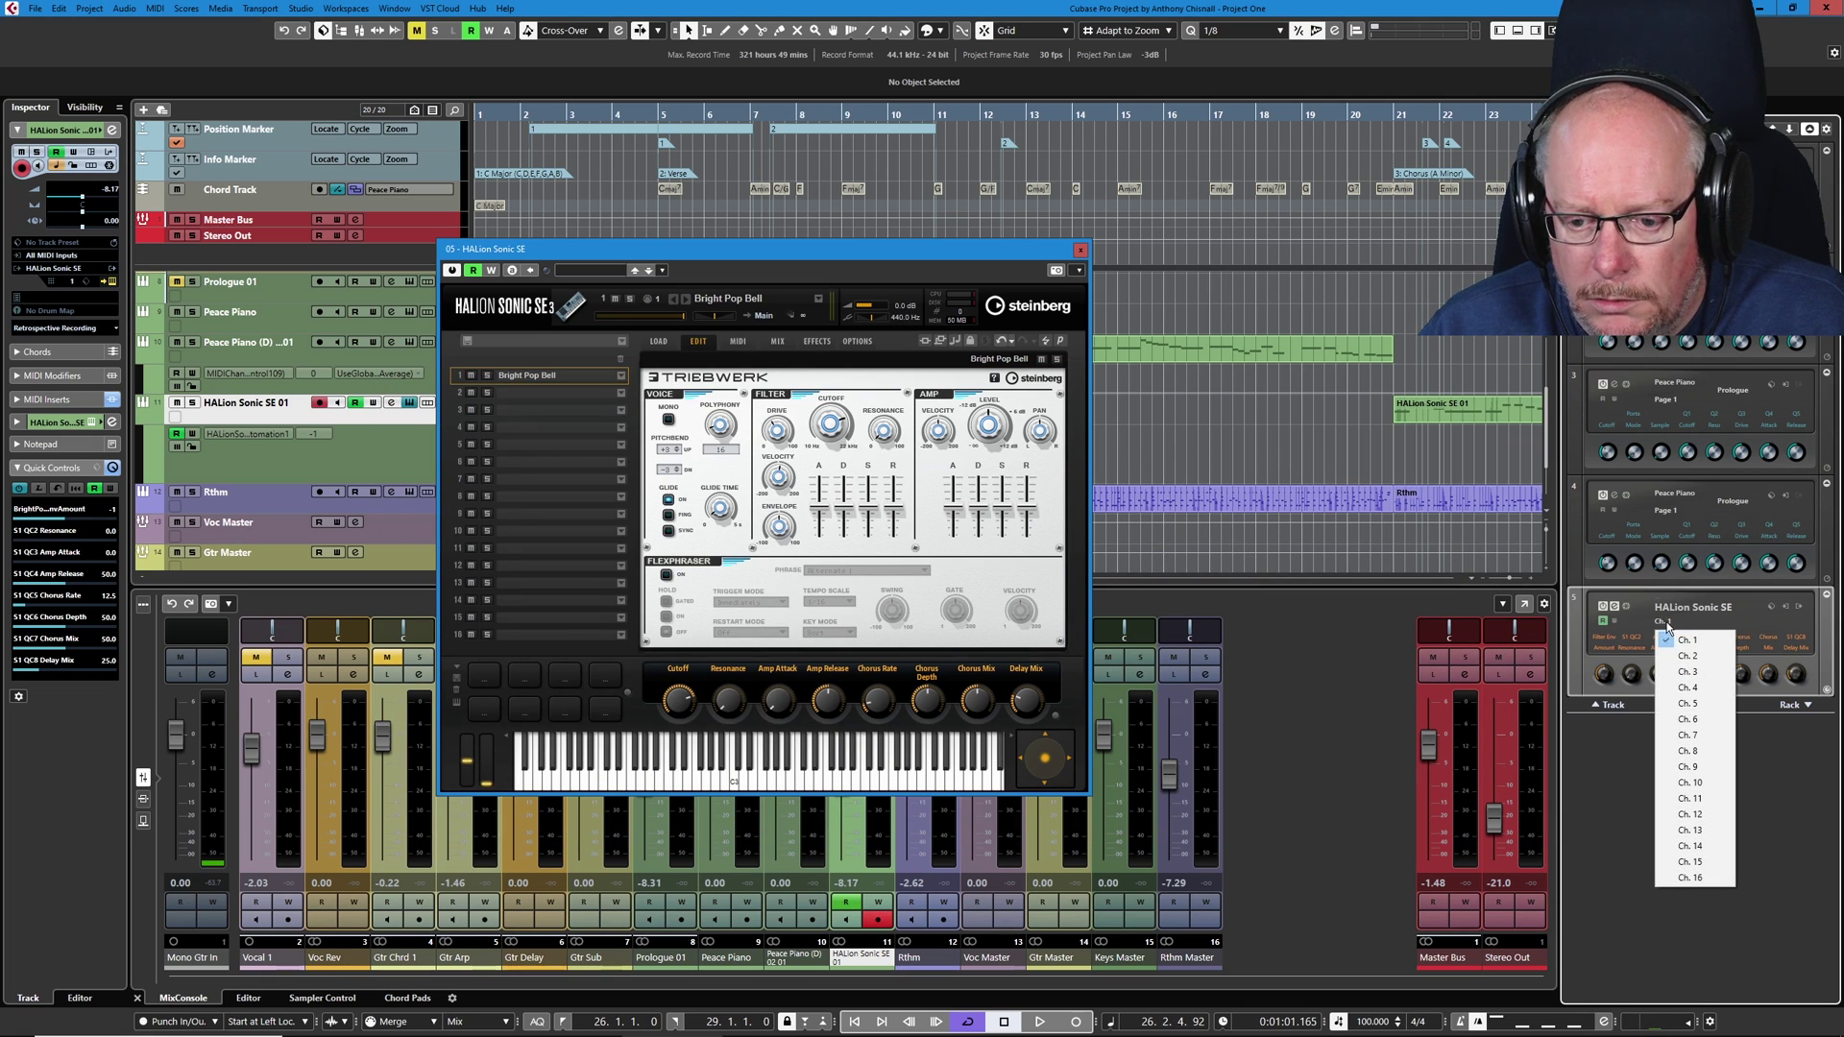
pyautogui.click(1681, 655)
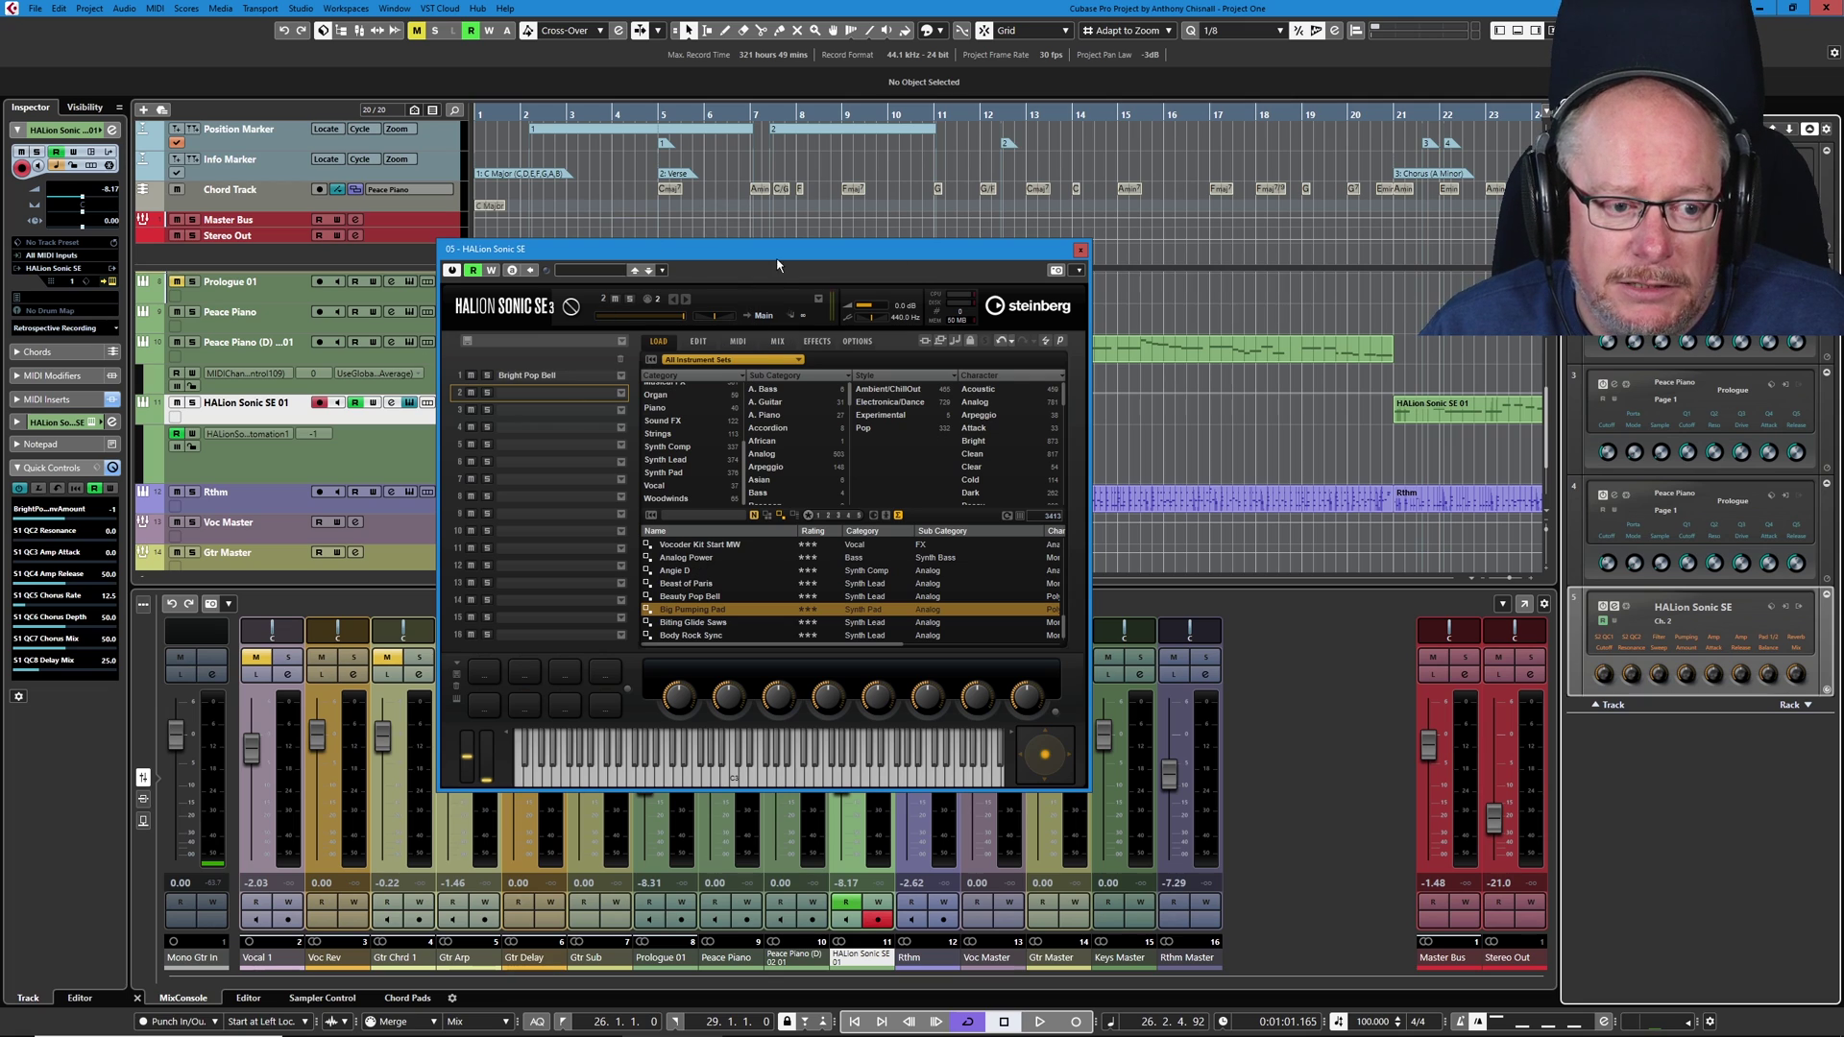
pyautogui.moveTo(788, 255); pyautogui.dragTo(827, 317)
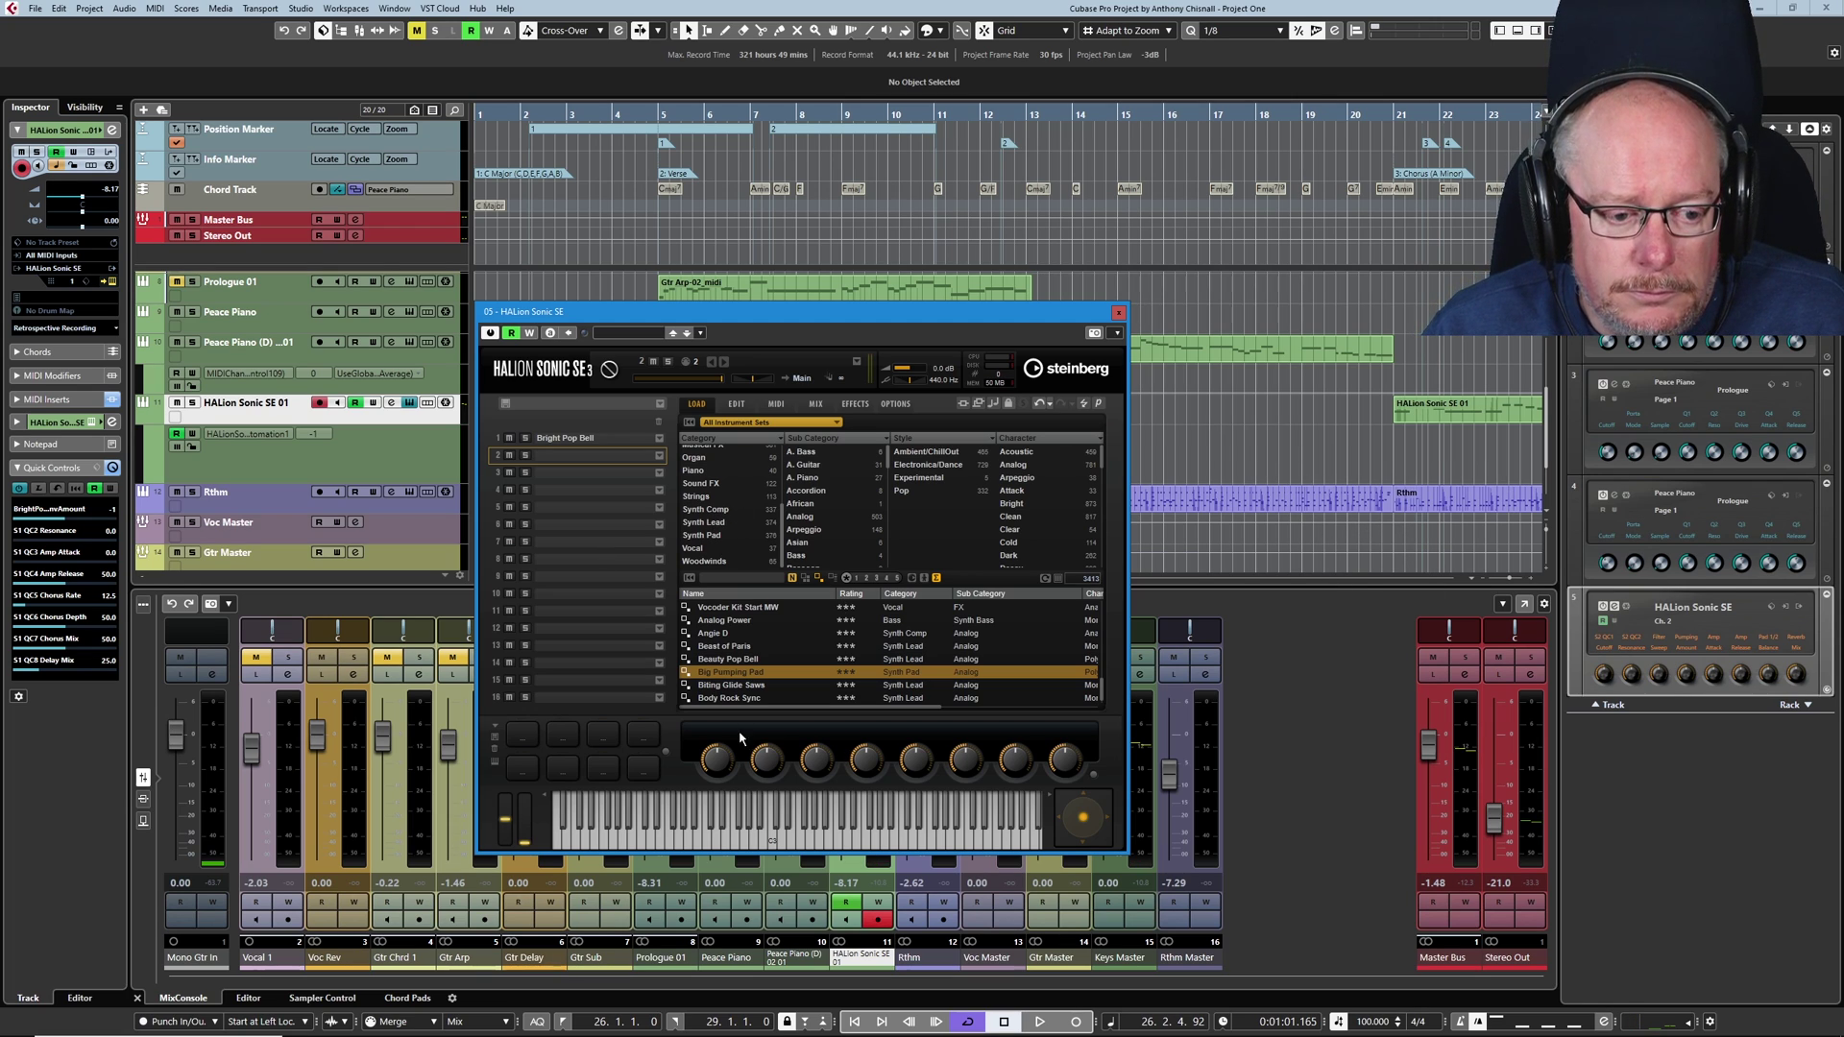
# Step: Load Big Pumping Pad into HALion slot 2 and move the plug-in window
pyautogui.doubleClick(730, 674)
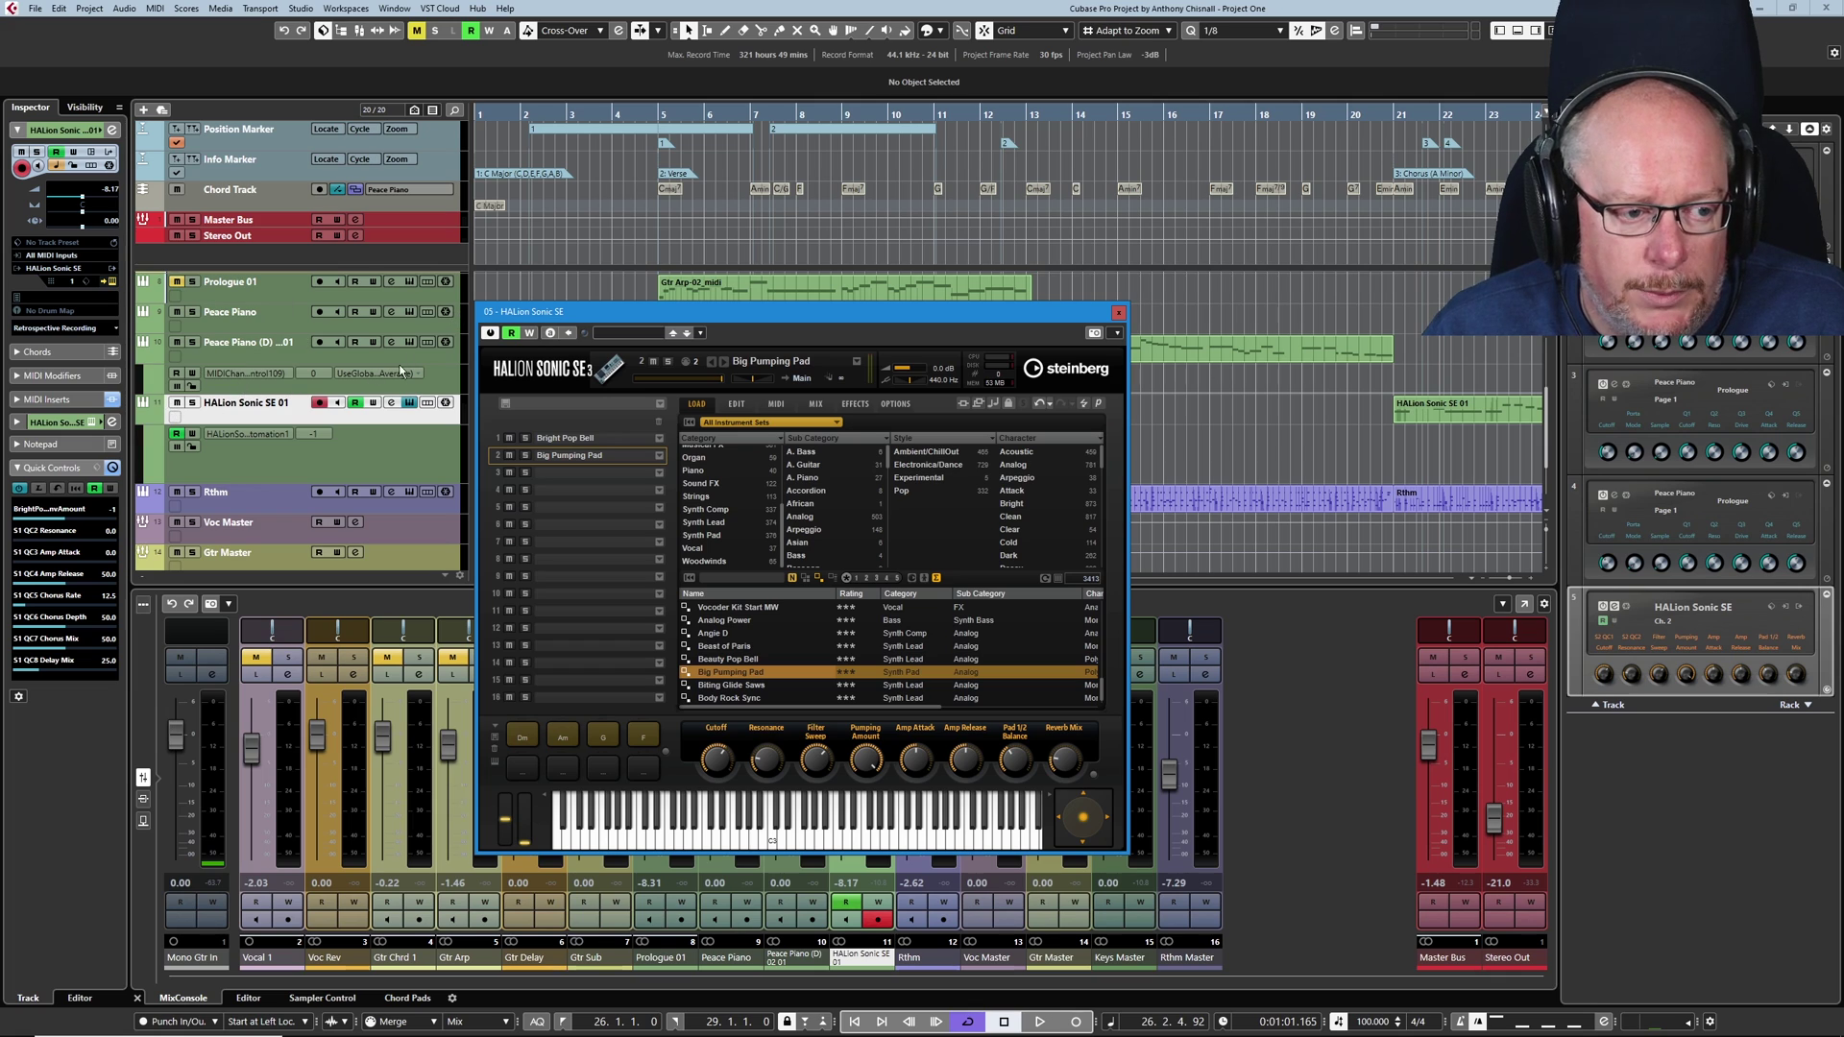
pyautogui.moveTo(537, 311); pyautogui.dragTo(621, 356)
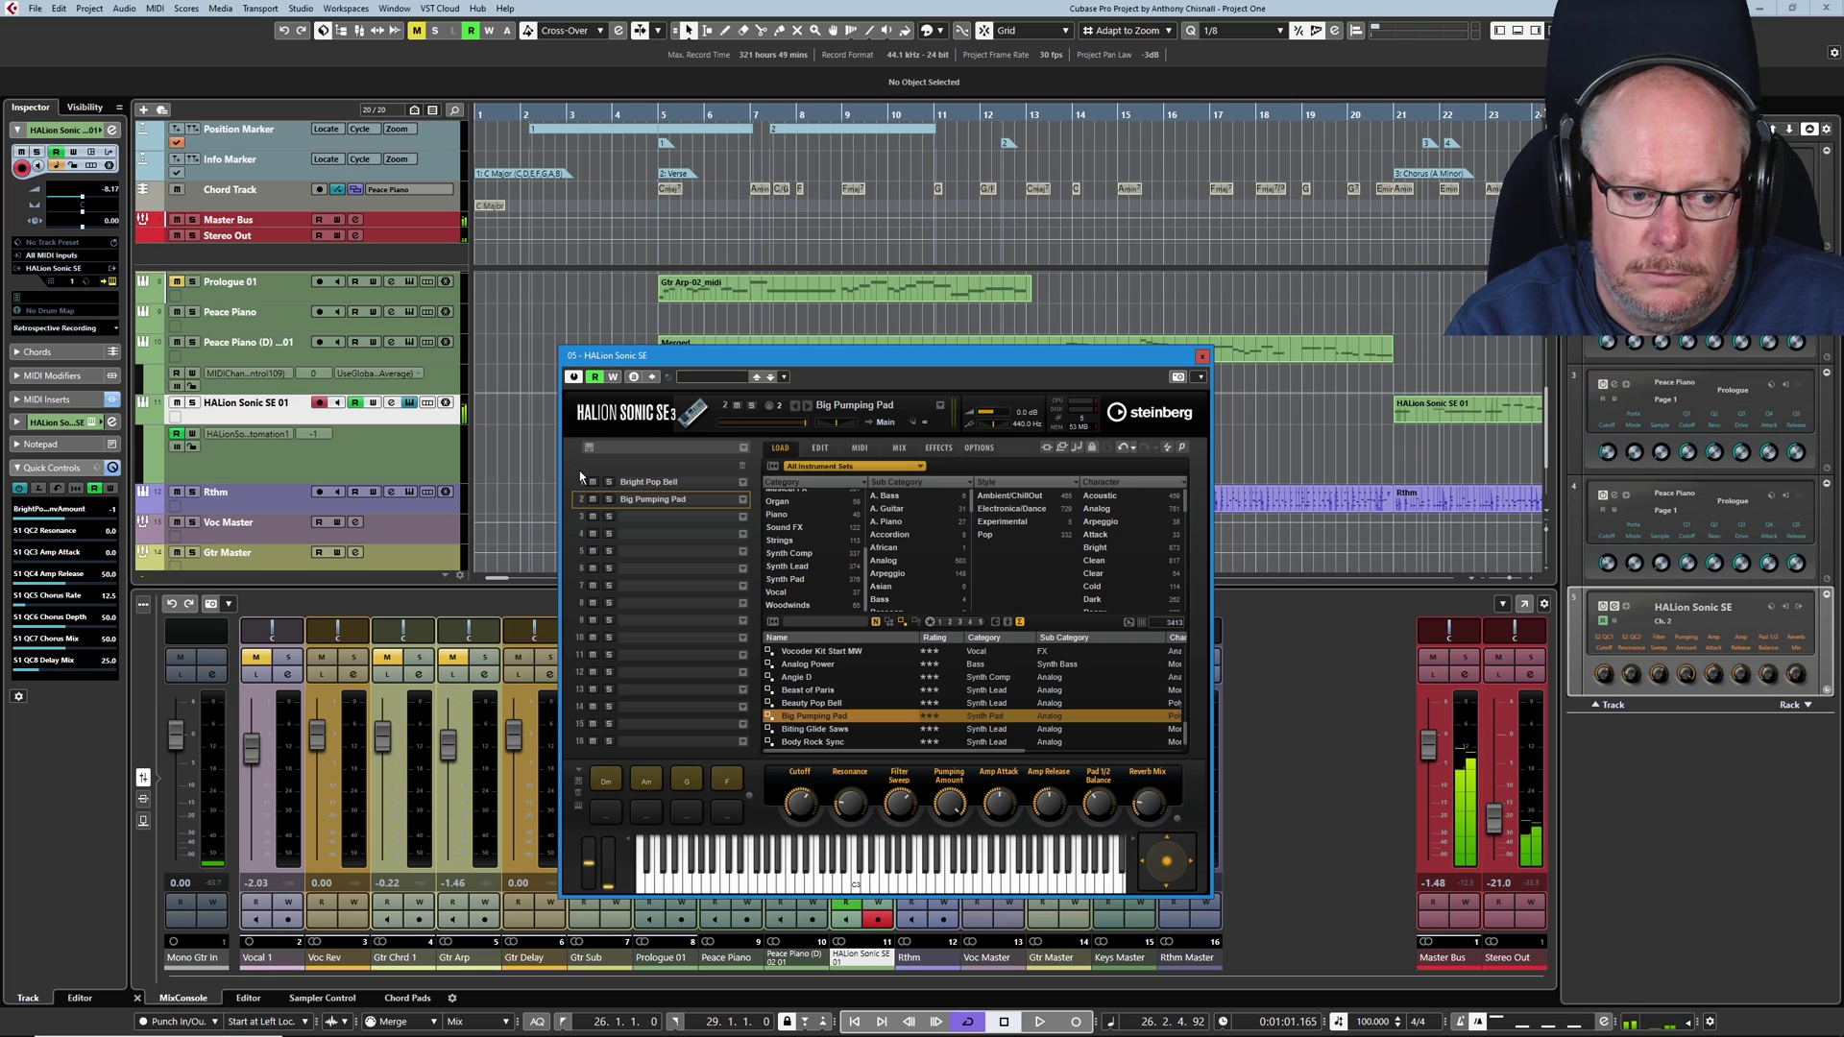
# Step: Add a new MIDI track and raise the Stereo Out level to -7.35
pyautogui.click(144, 110)
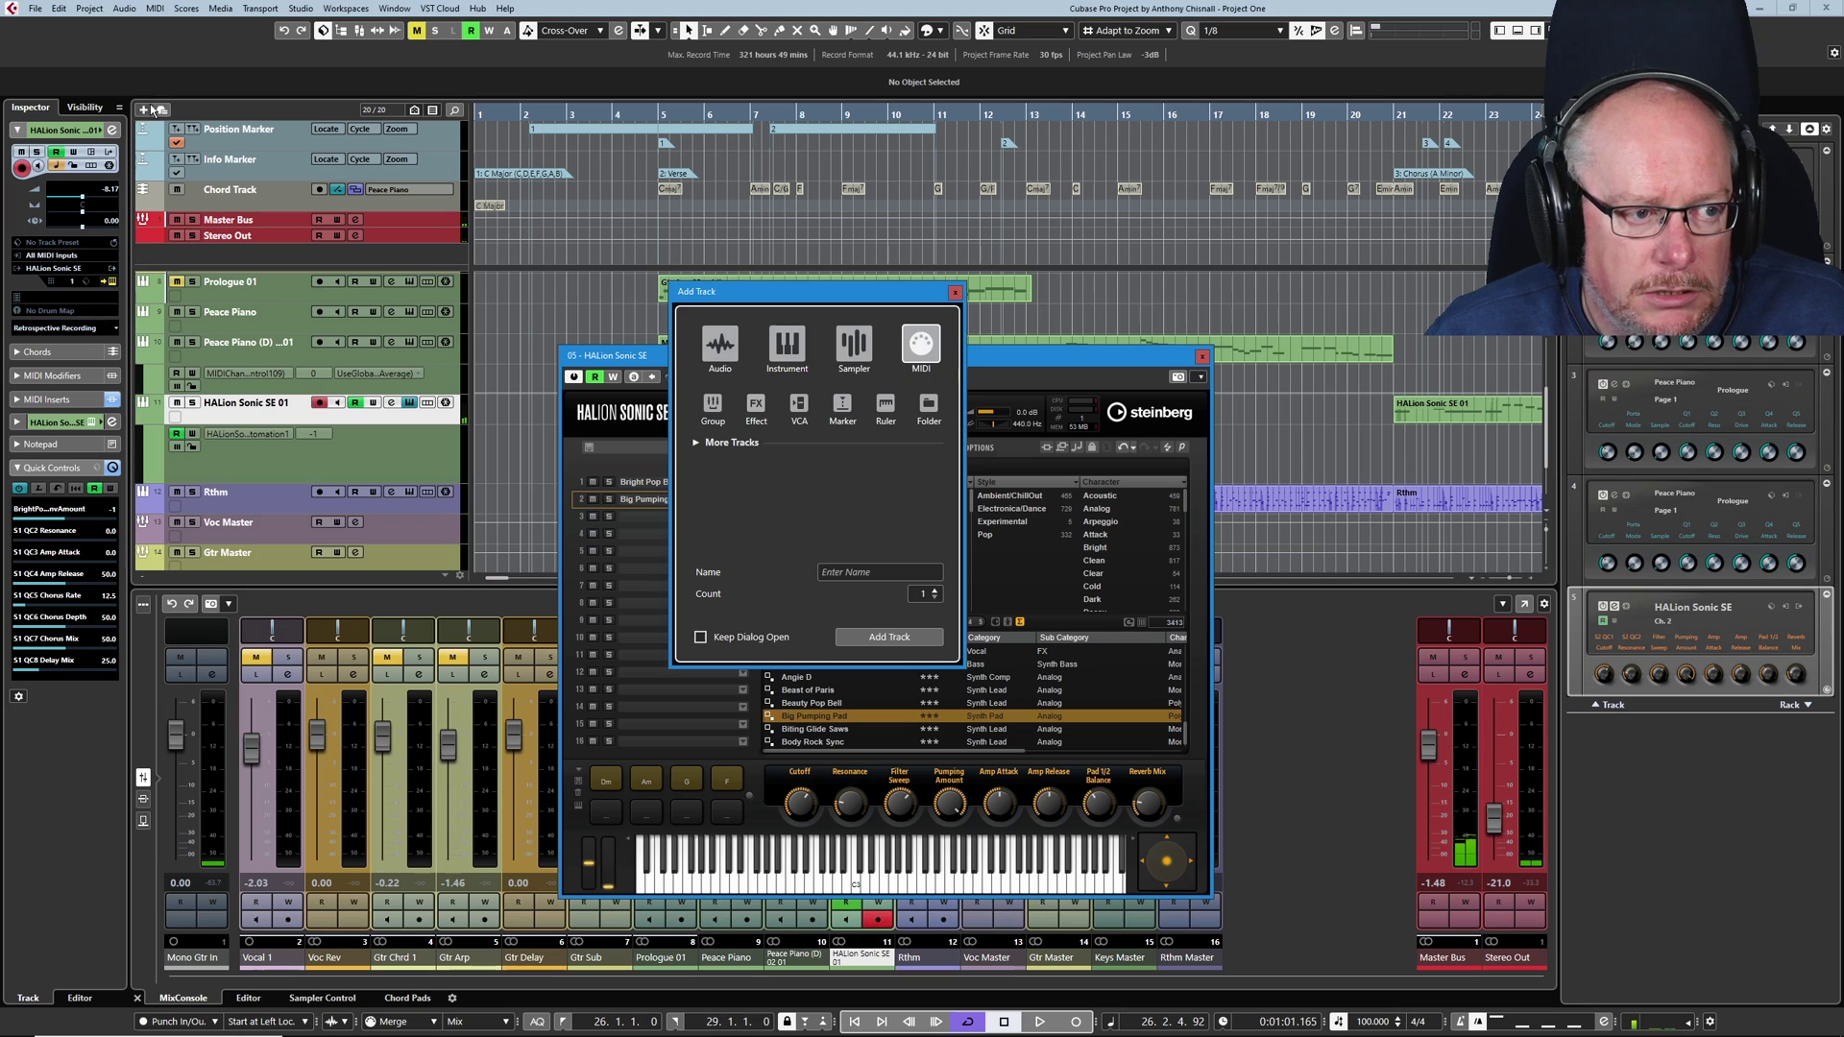
pyautogui.click(907, 649)
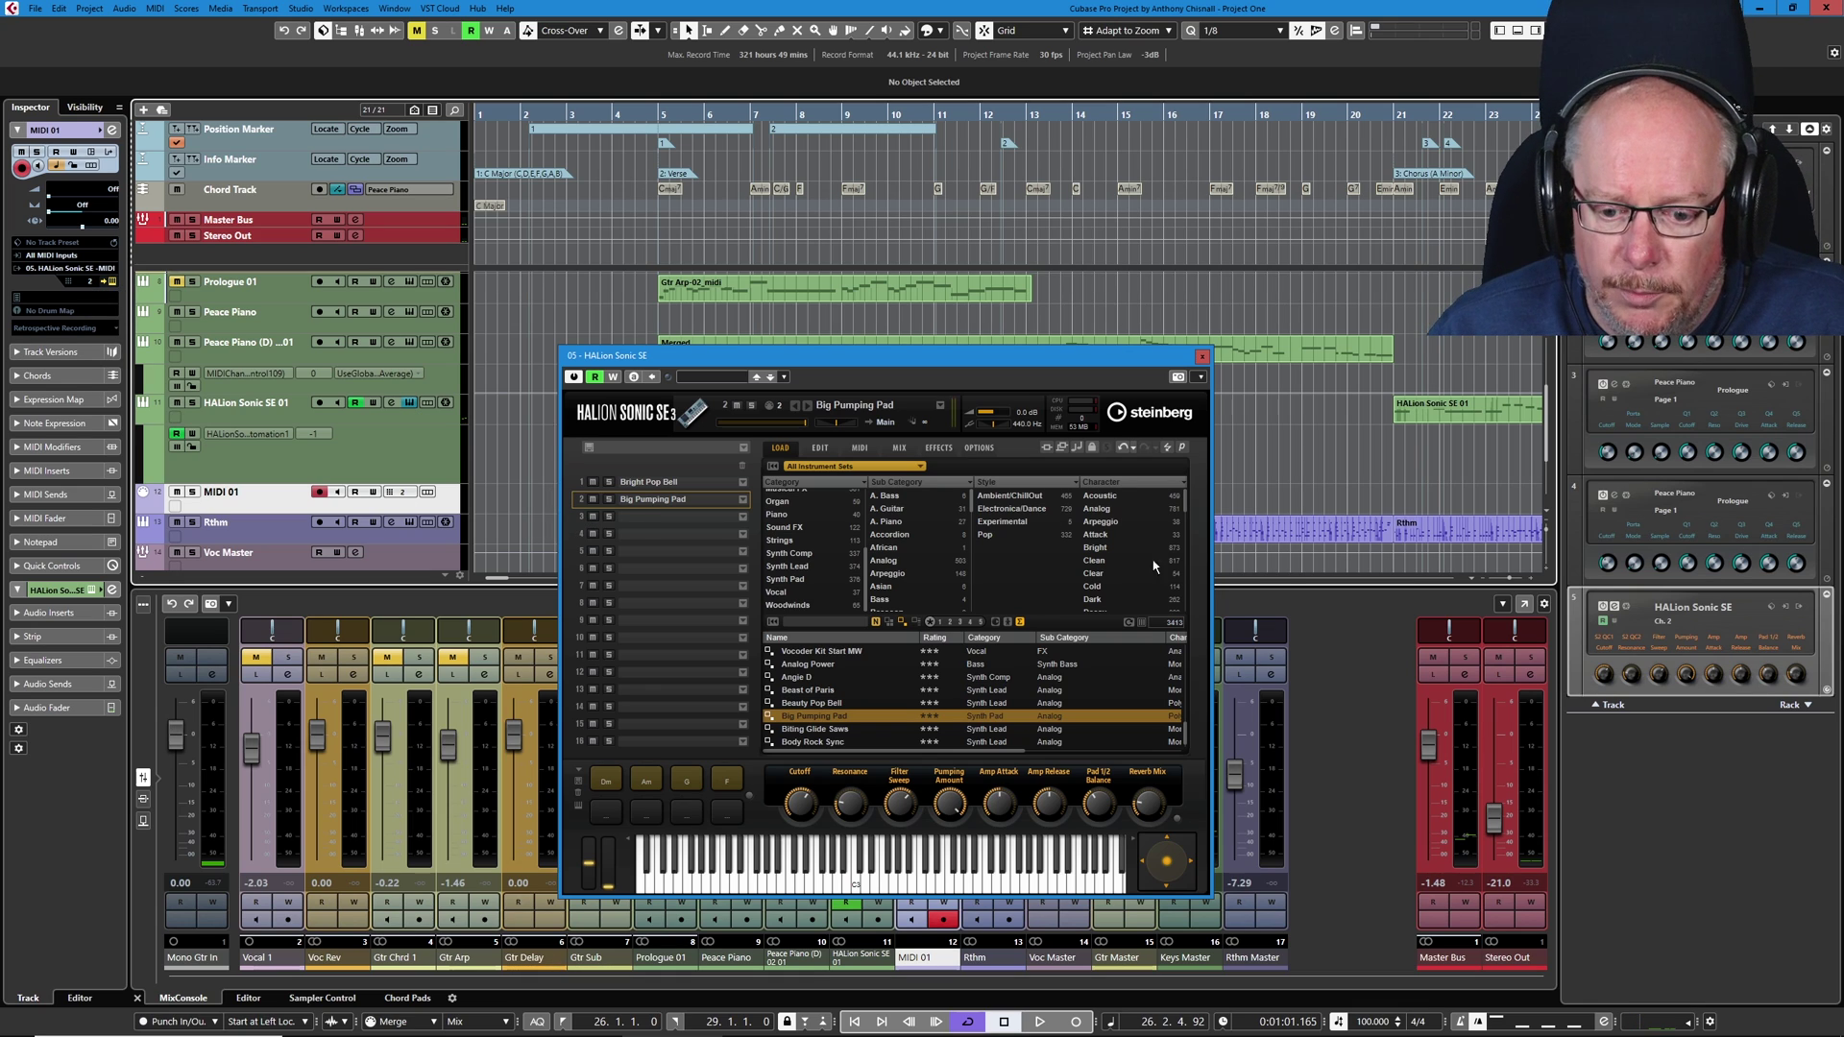
pyautogui.moveTo(1502, 818); pyautogui.dragTo(1510, 773)
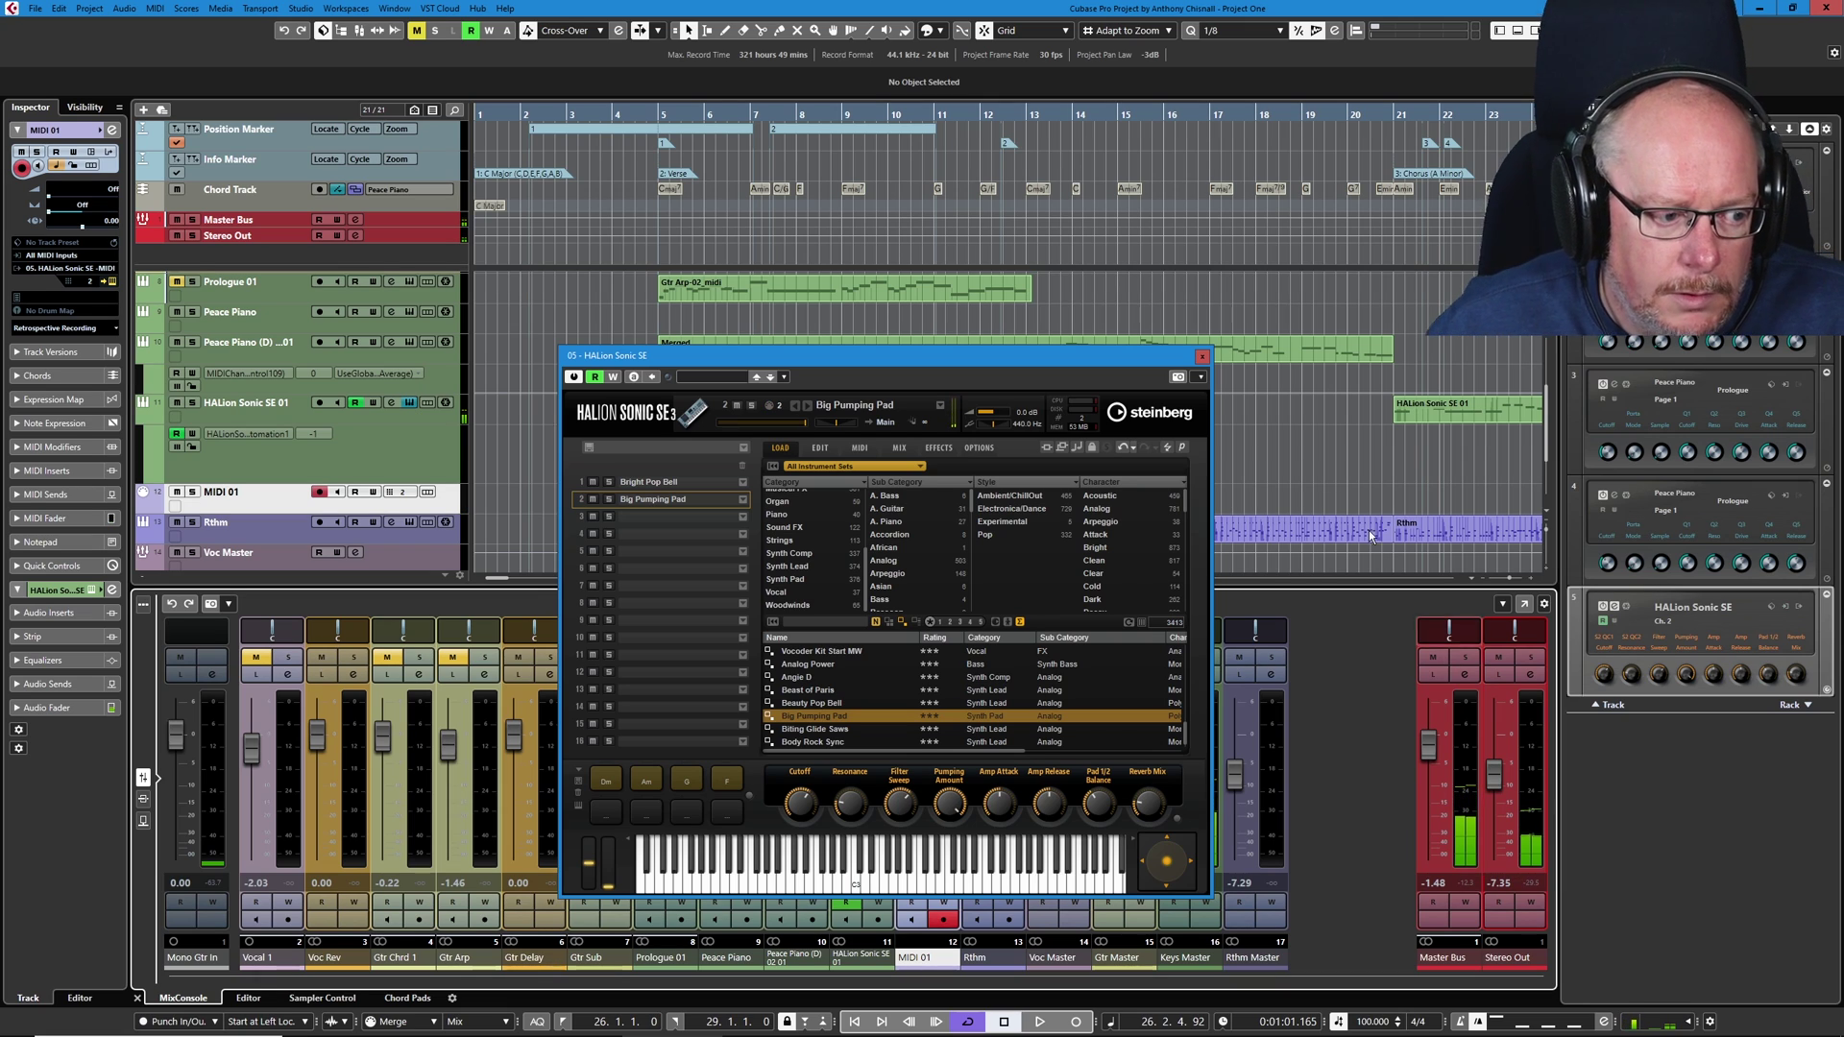
# Step: Fill MIDI 01's quick controls with plug-in defaults, then reselect the HALion Sonic SE 01 track
pyautogui.click(66, 566)
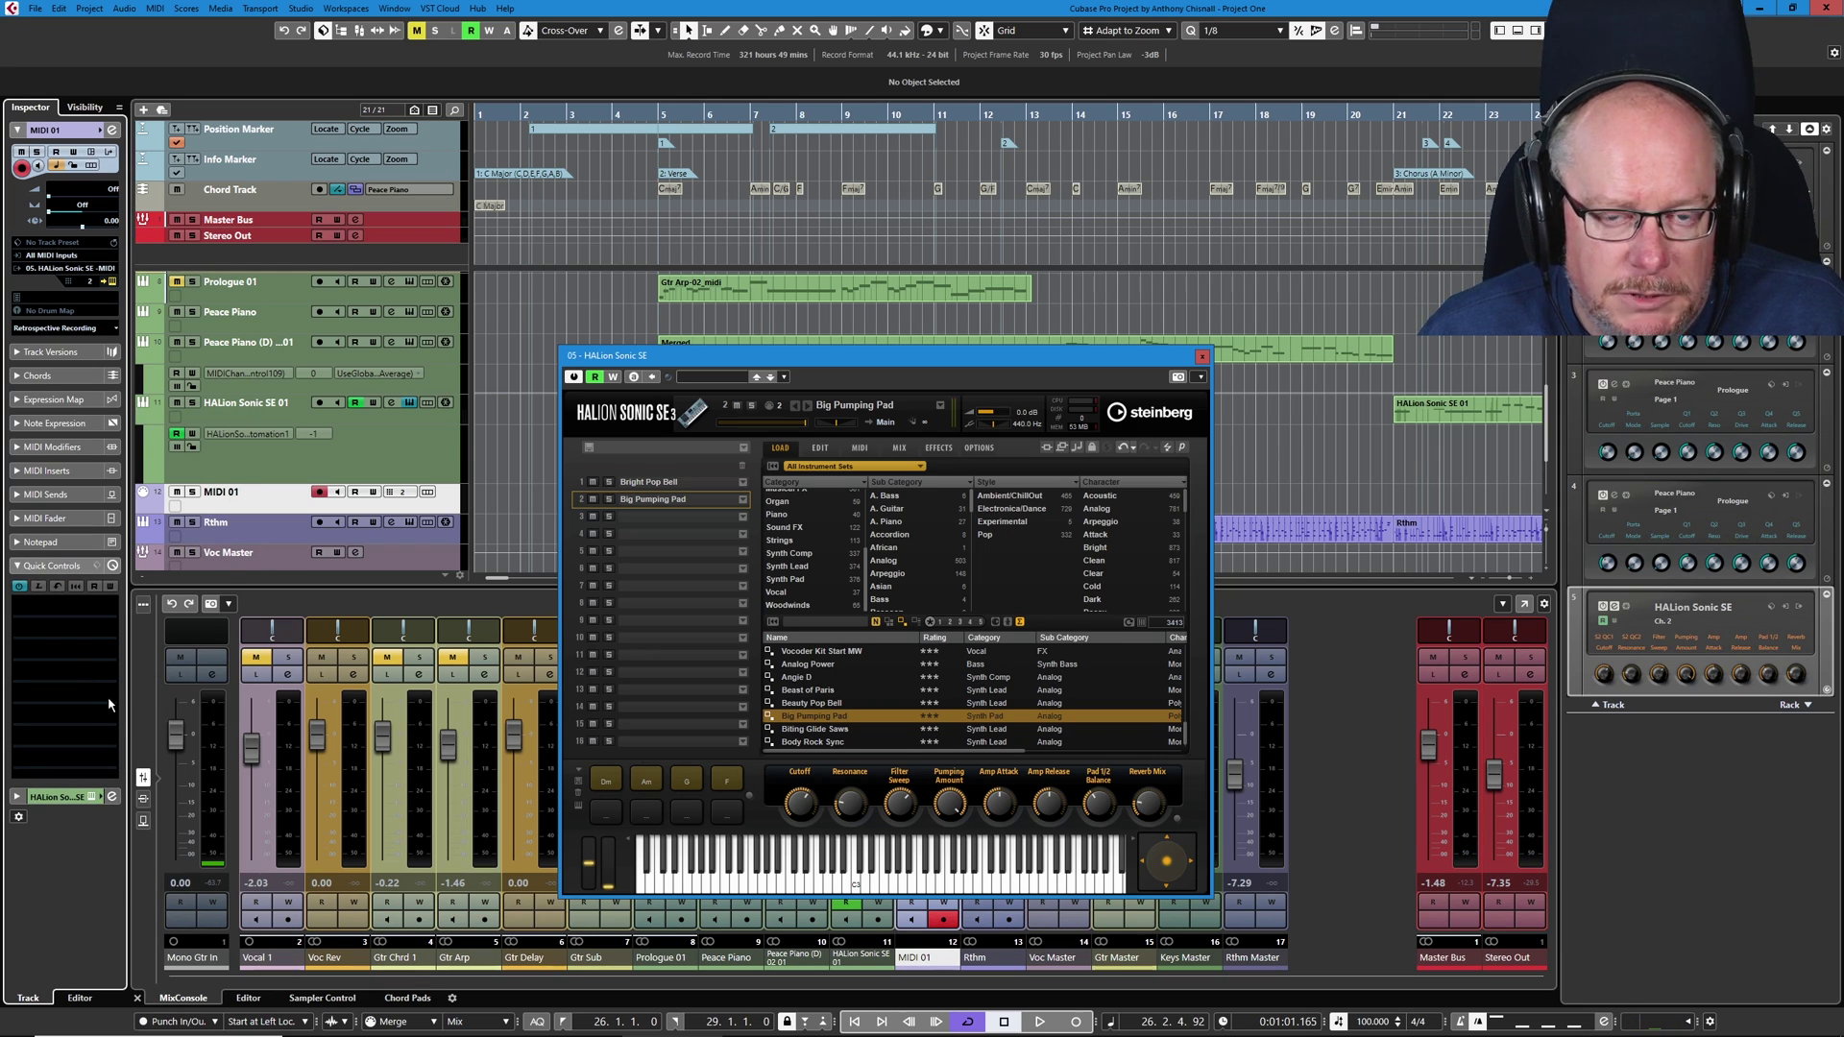
pyautogui.click(59, 586)
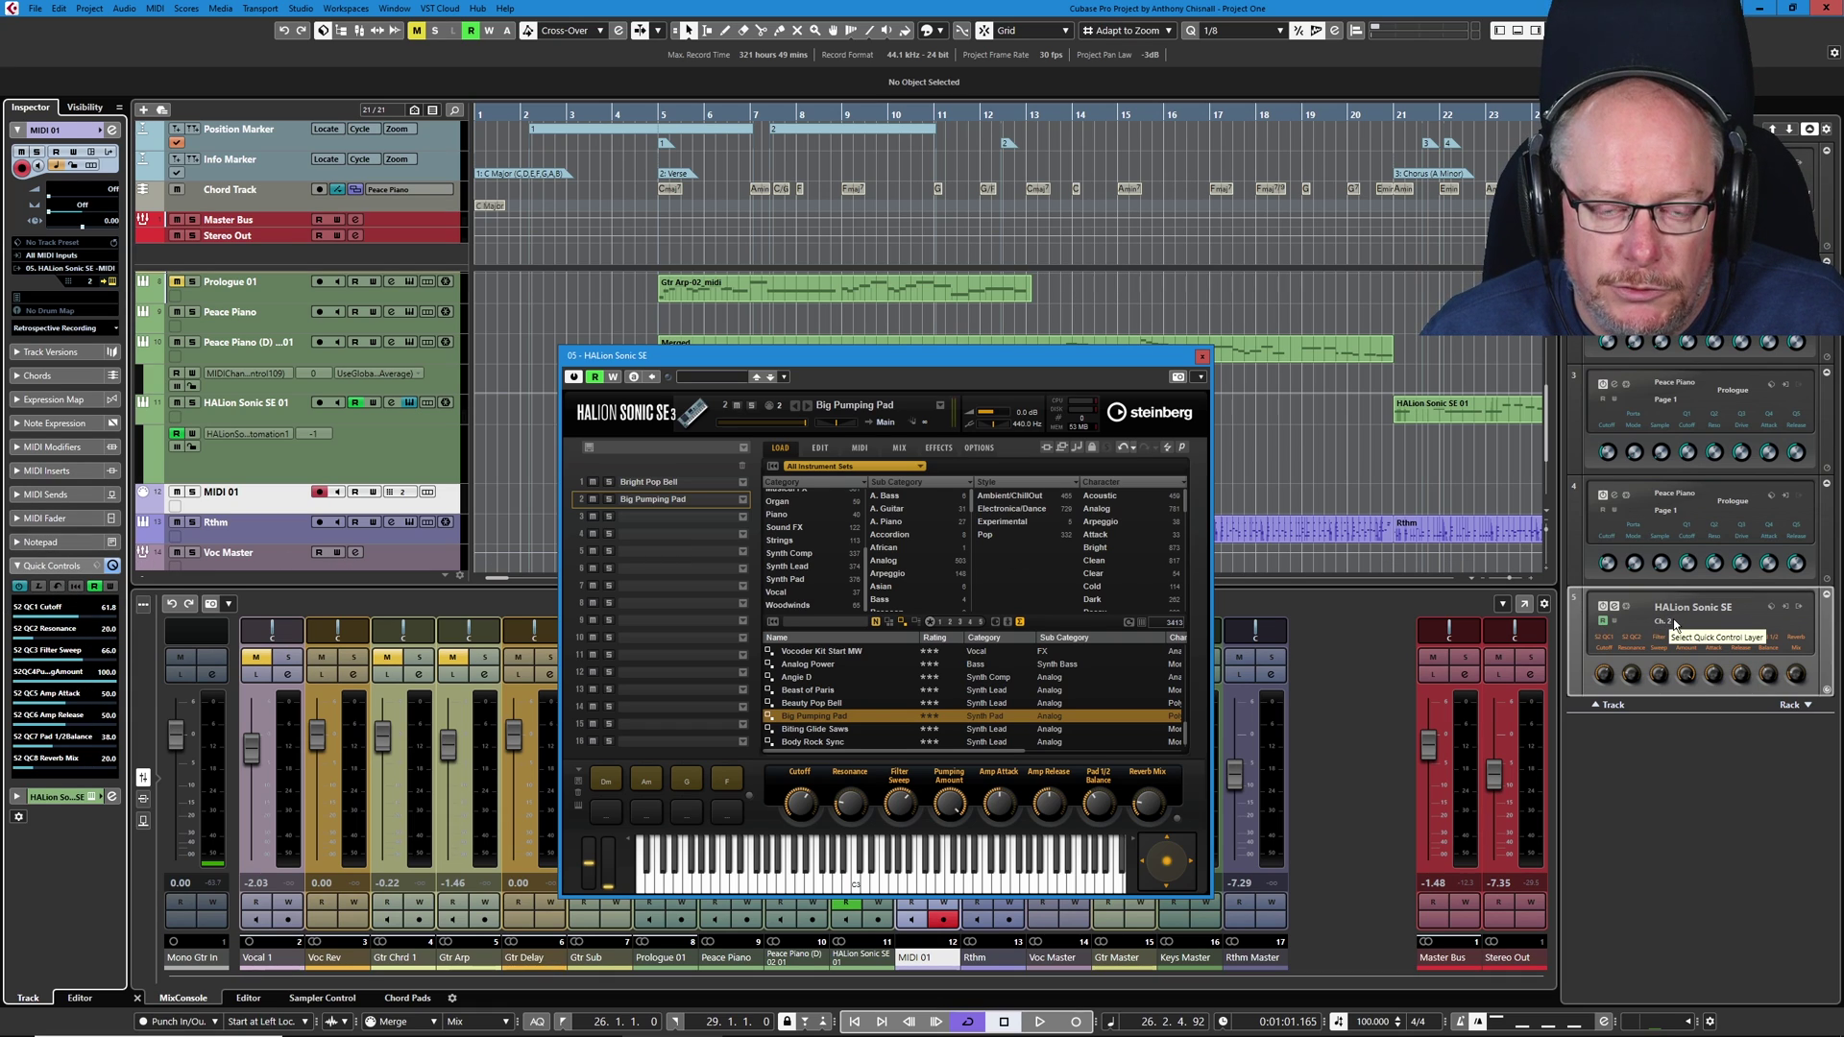
pyautogui.click(267, 415)
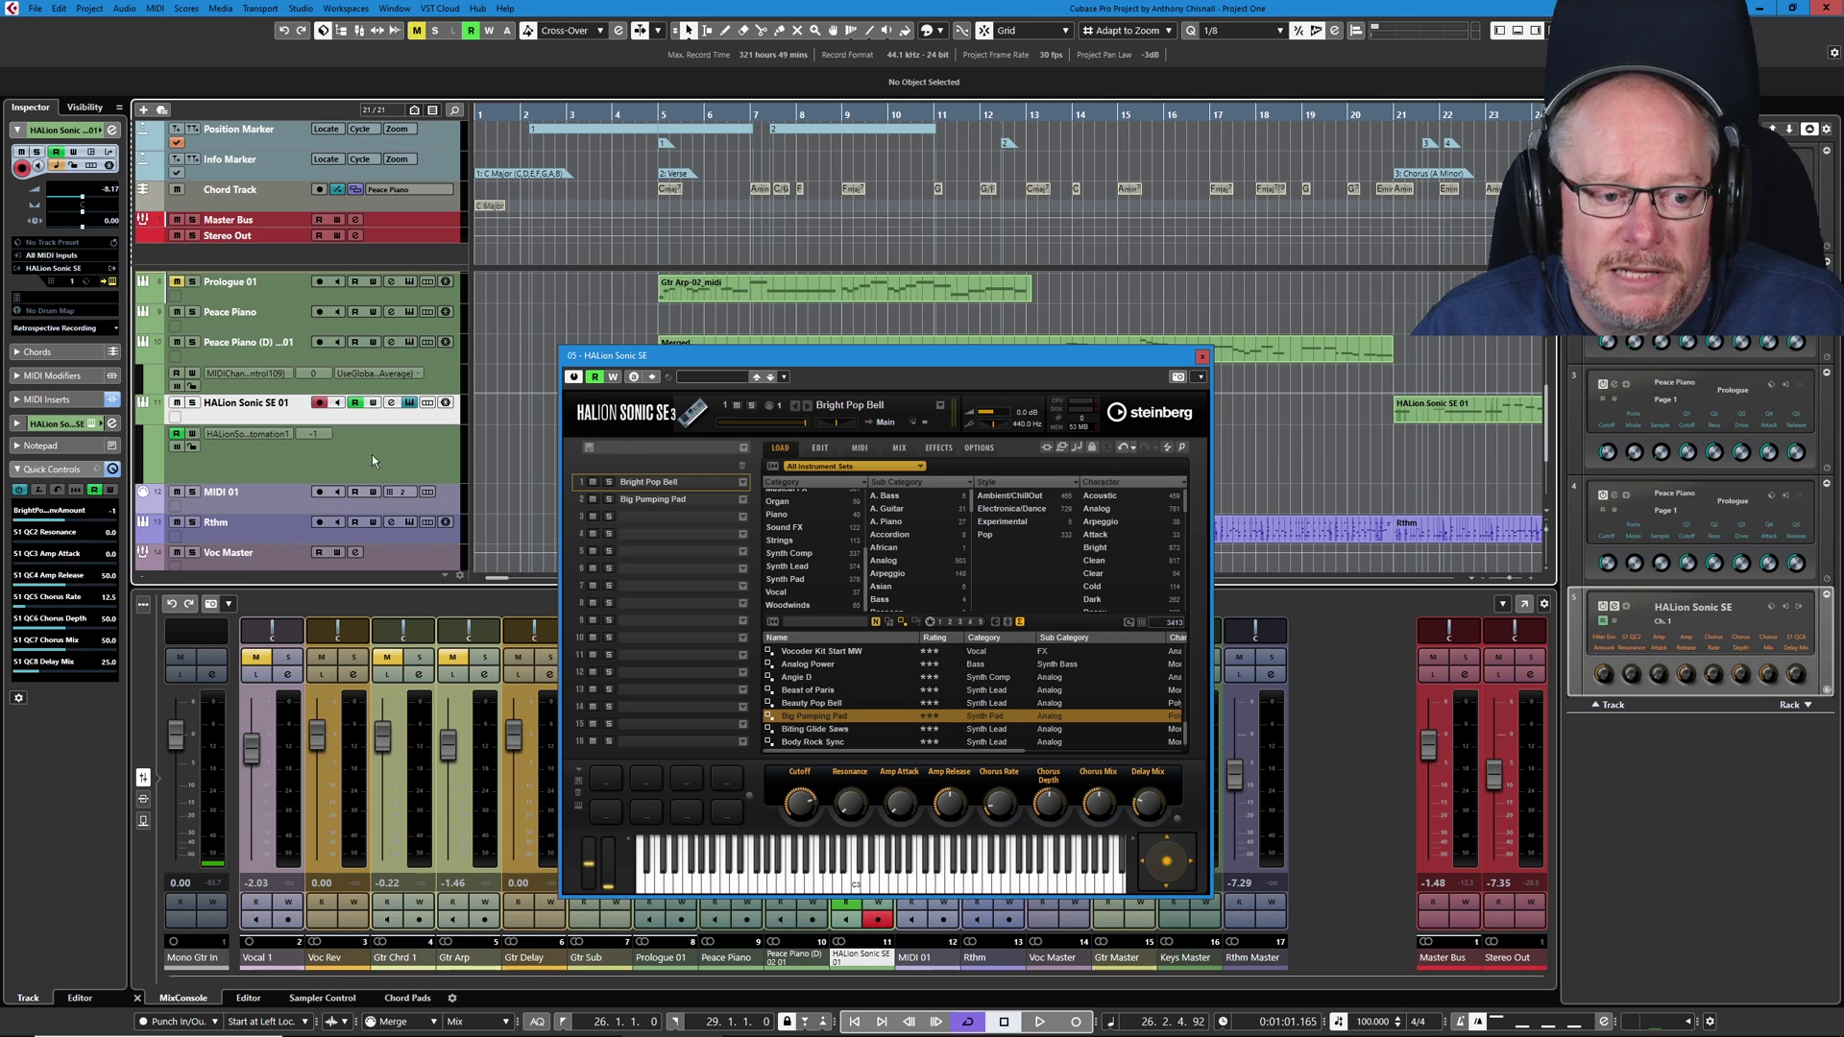
pyautogui.click(1202, 356)
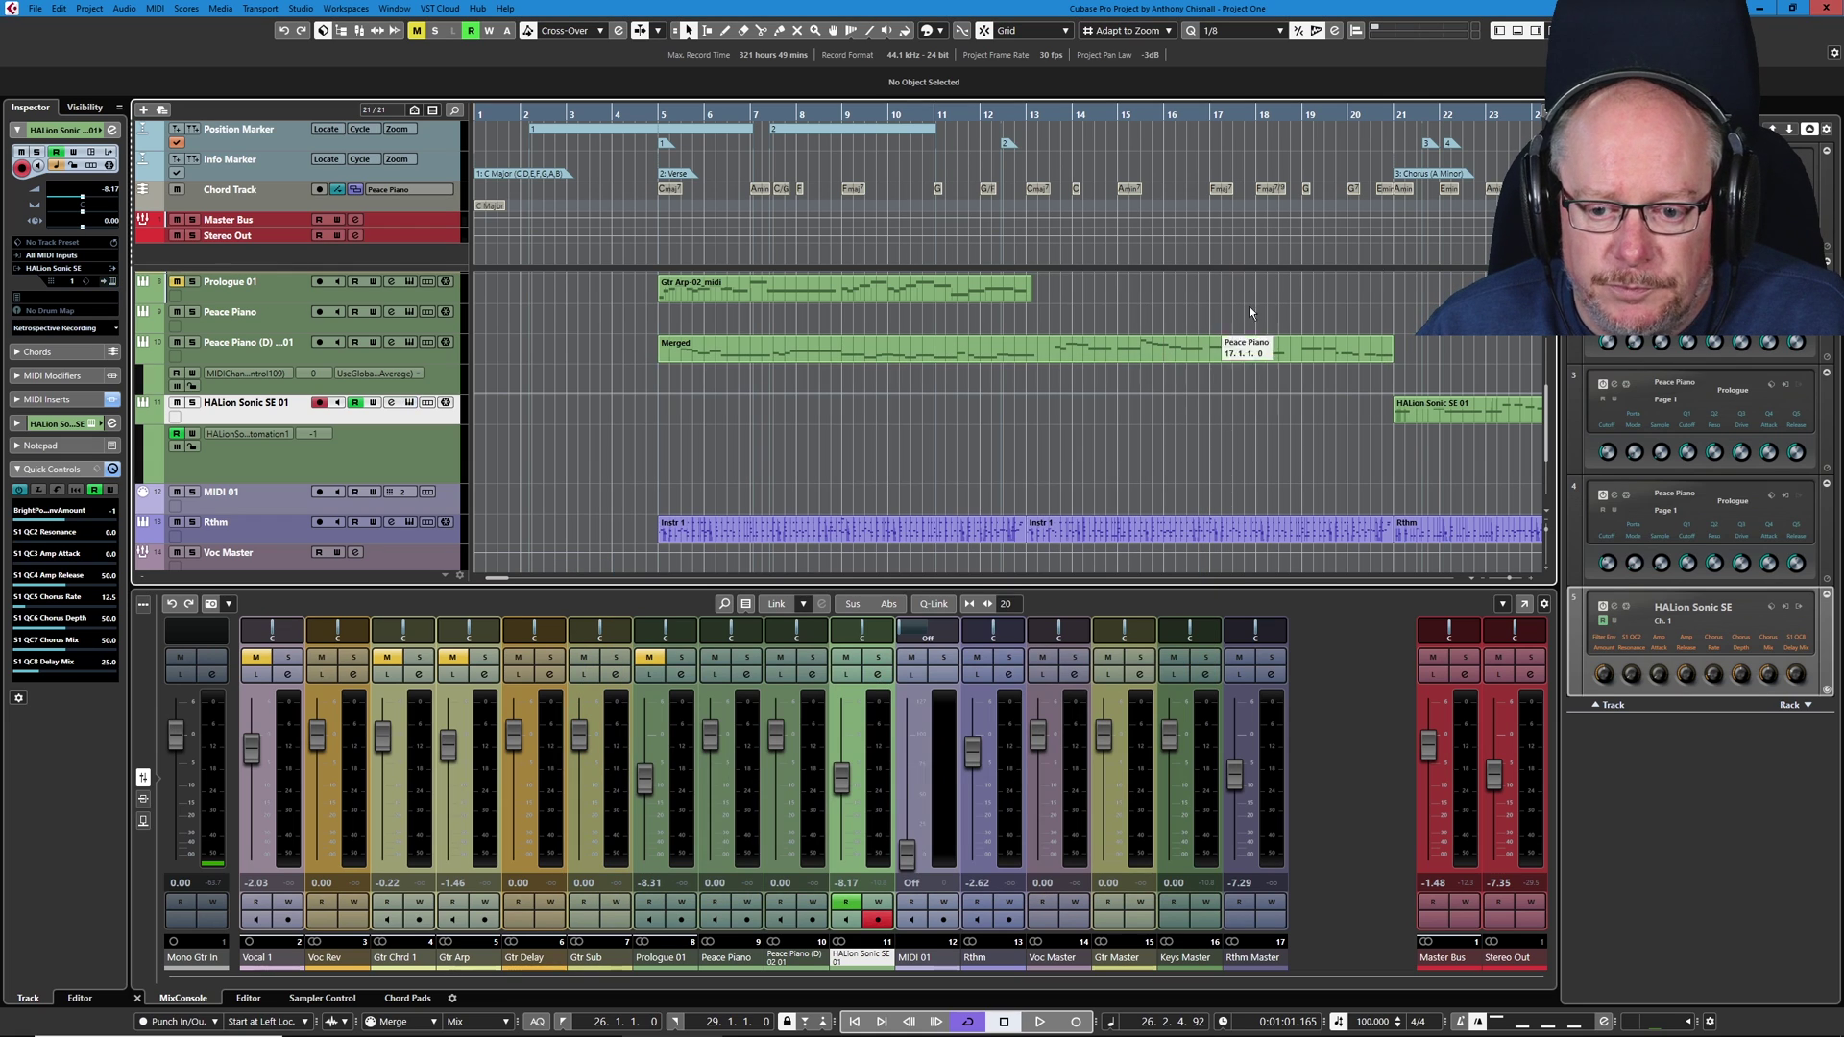
pyautogui.click(245, 362)
pyautogui.scroll(2, 378, 439)
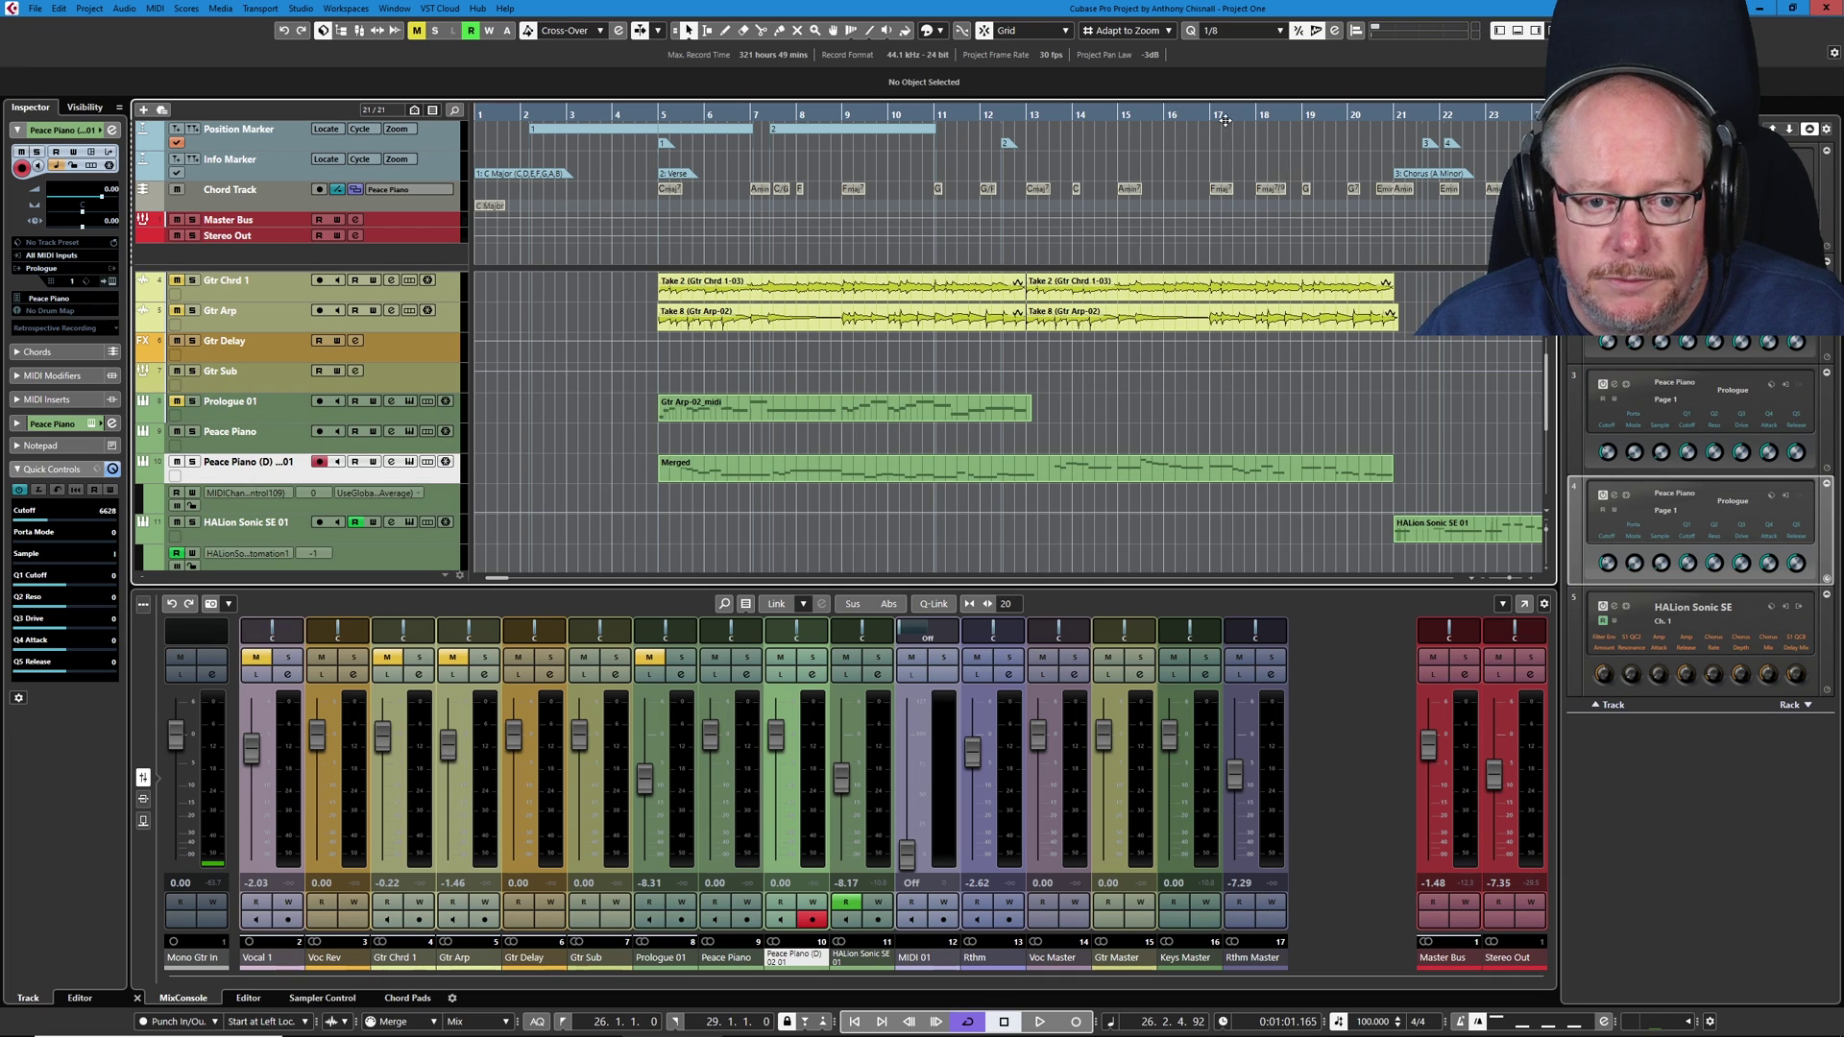
pyautogui.moveTo(1215, 104); pyautogui.dragTo(1393, 103)
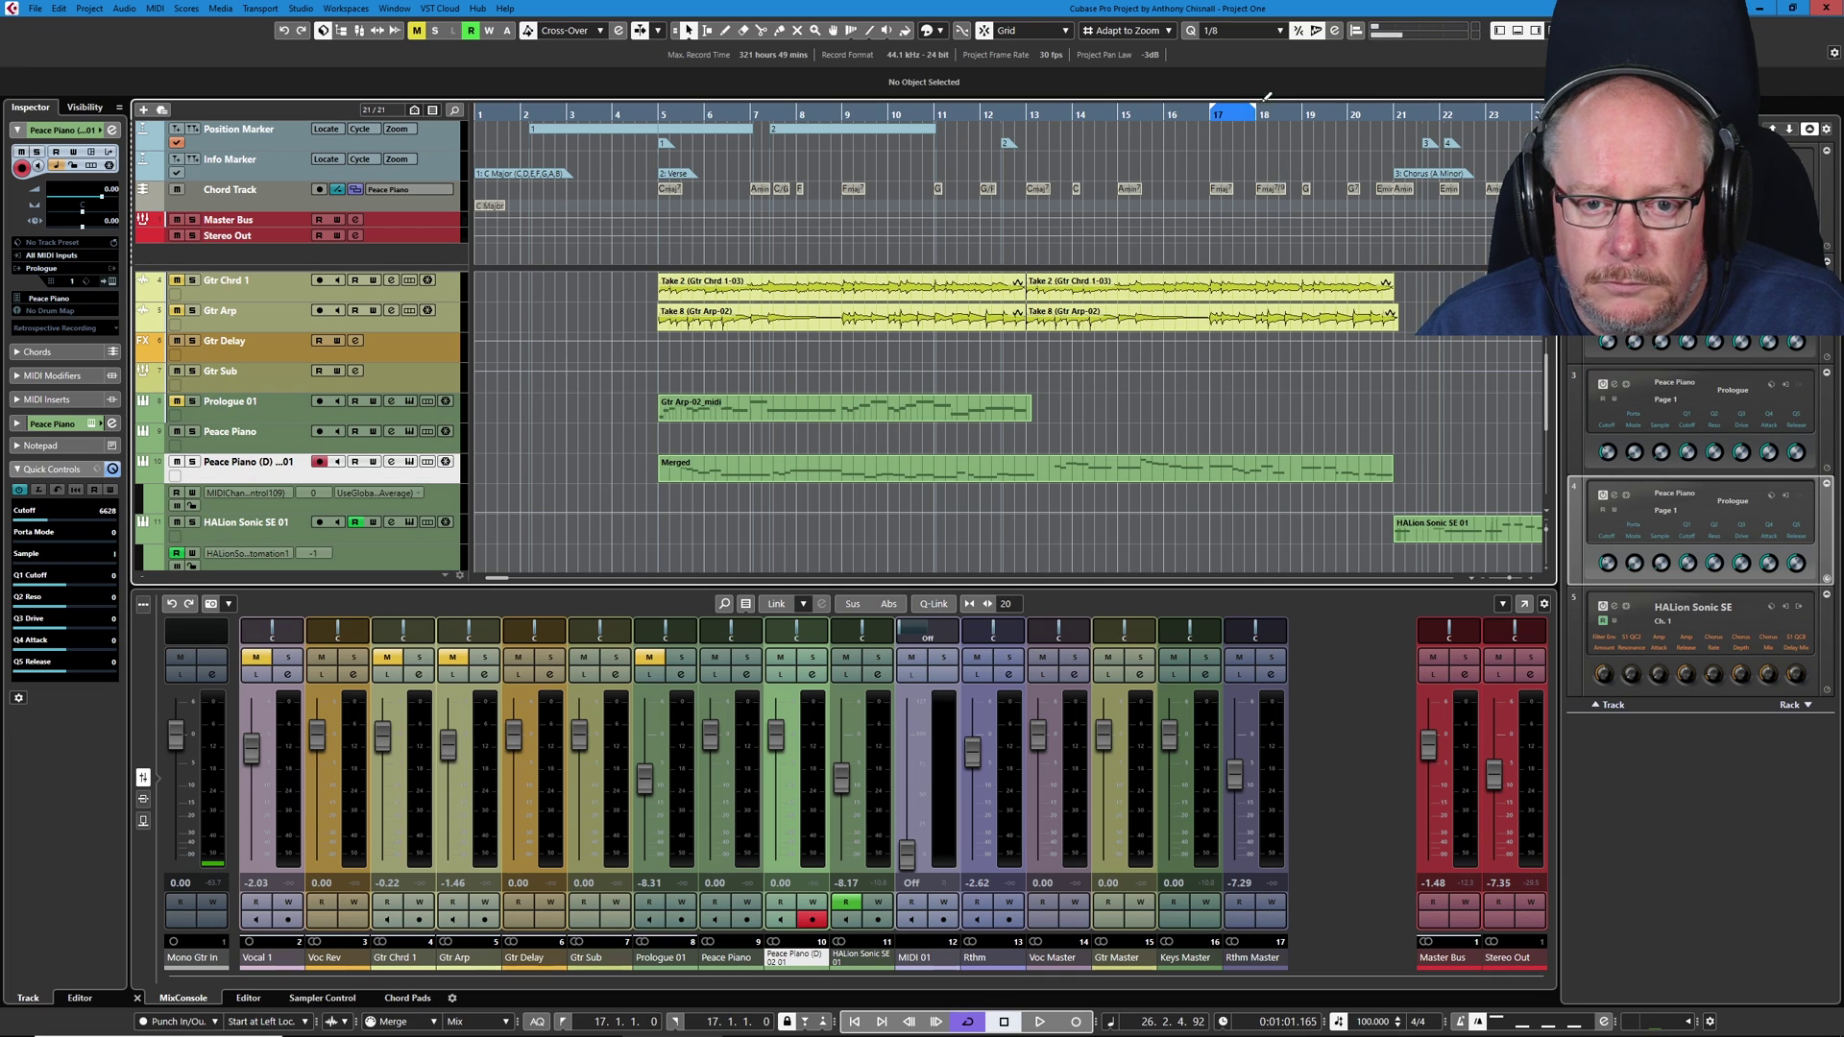
pyautogui.press('space')
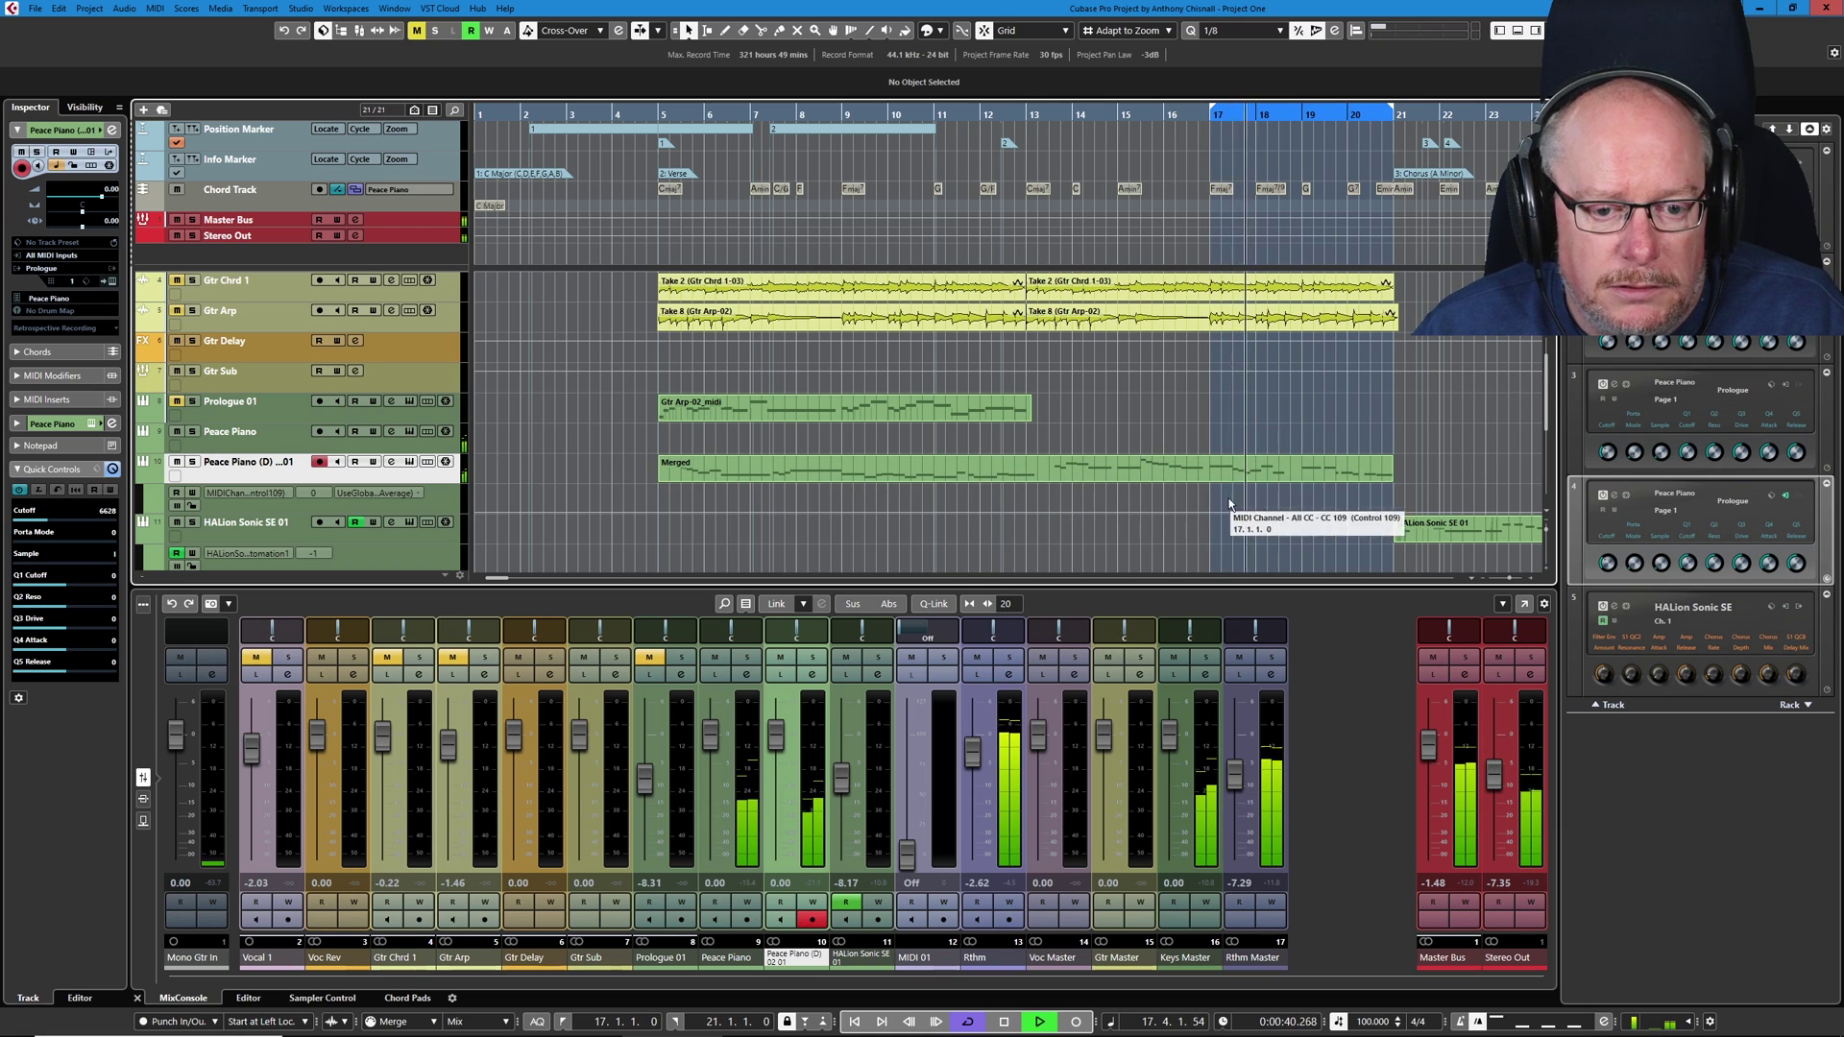
pyautogui.press('space')
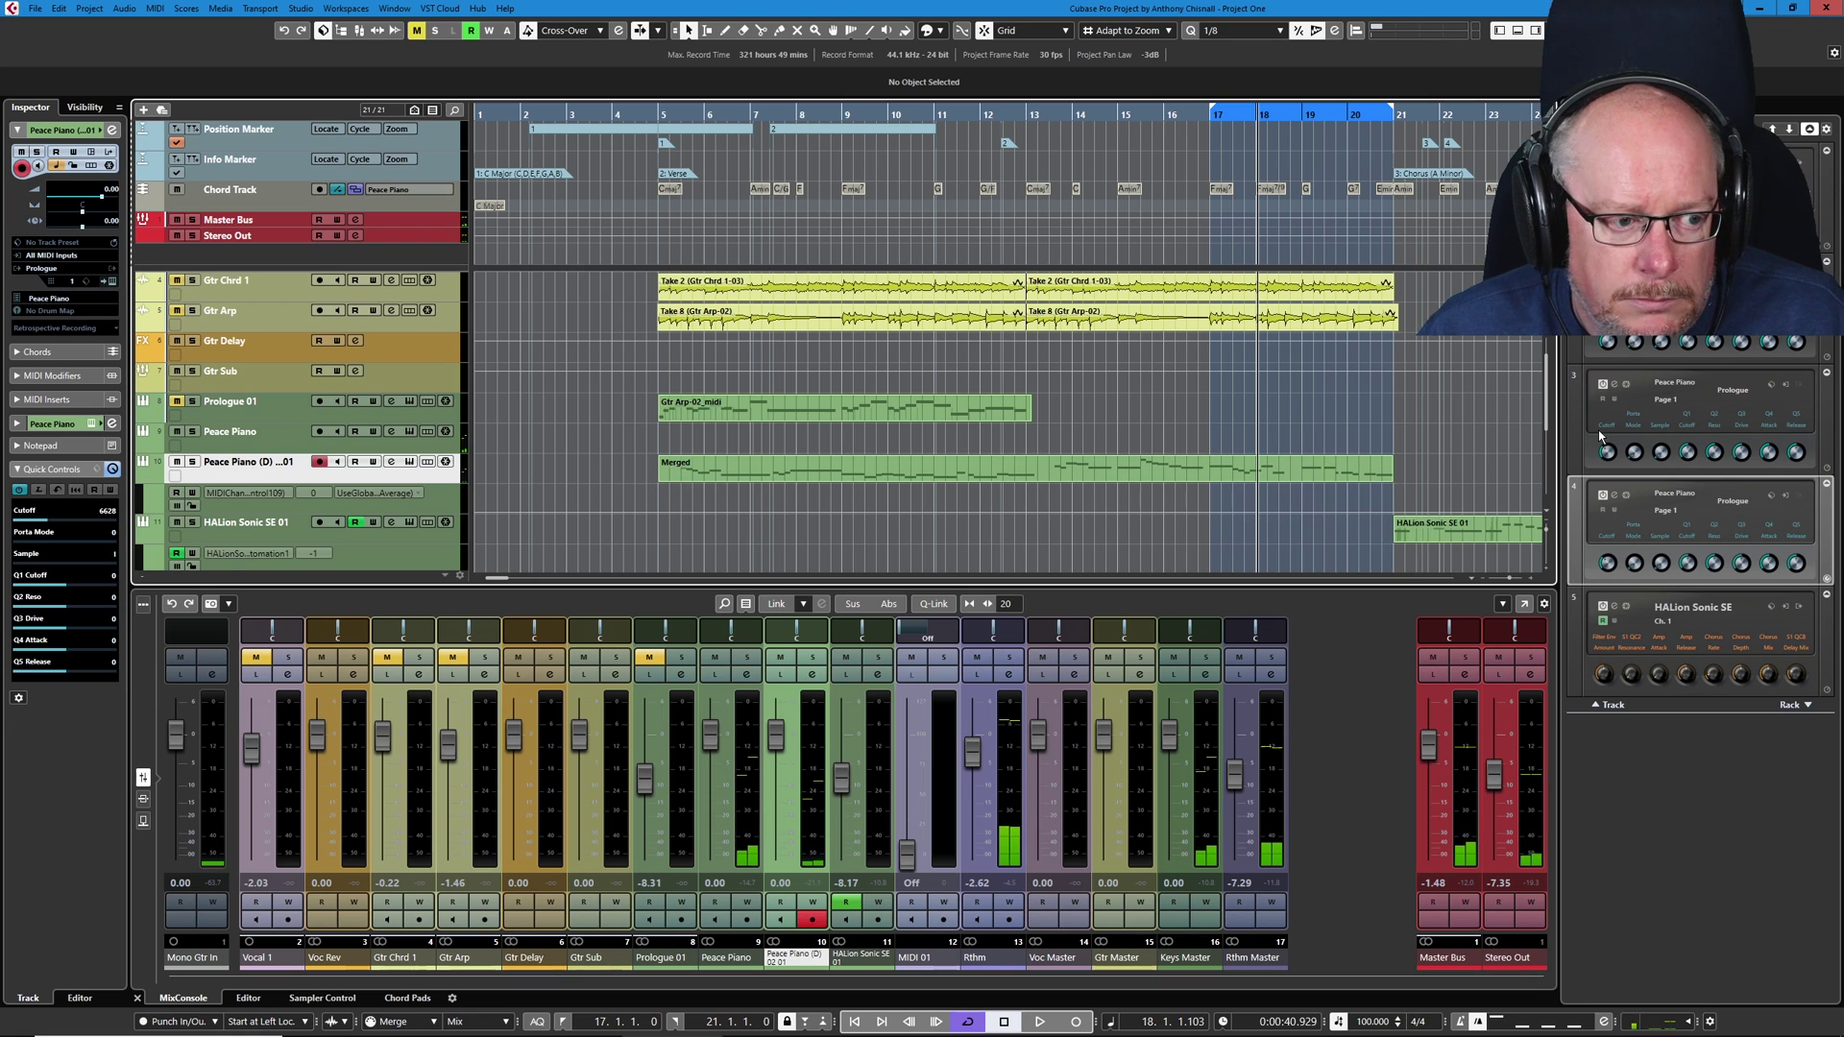
pyautogui.rightClick(1651, 529)
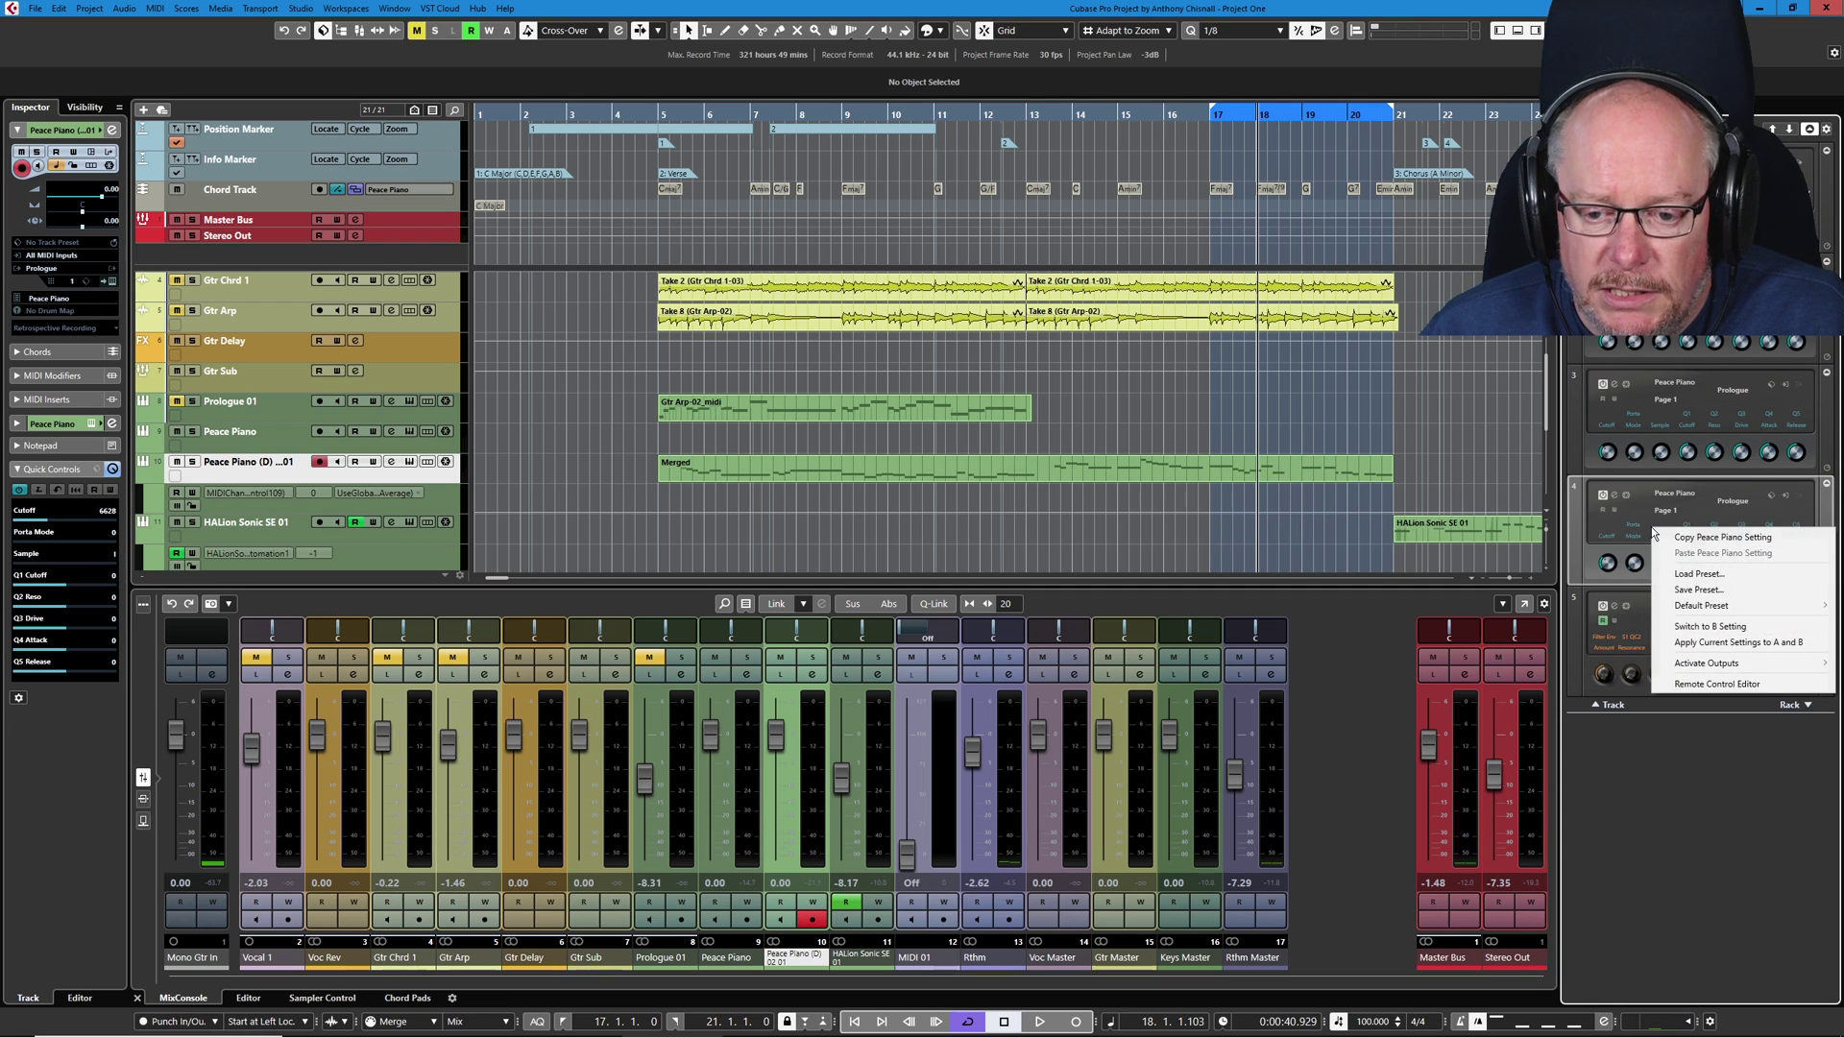
pyautogui.click(1718, 684)
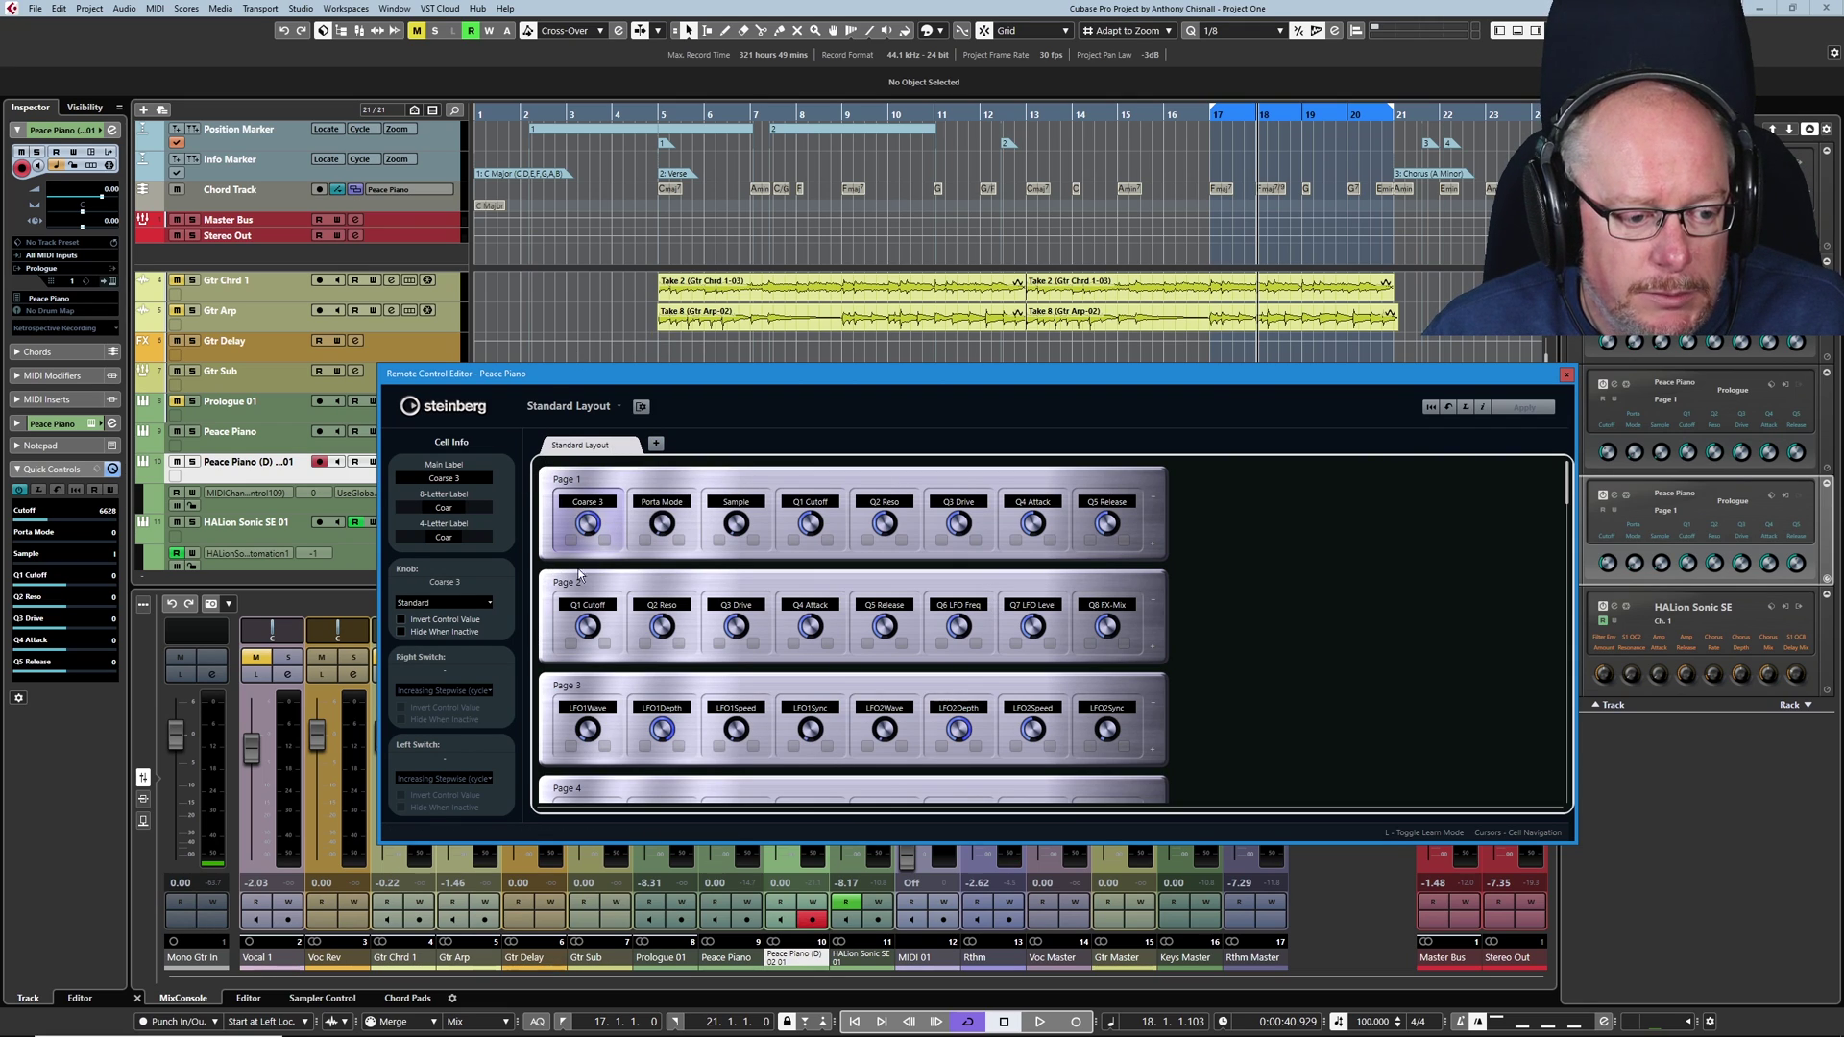
pyautogui.click(1566, 373)
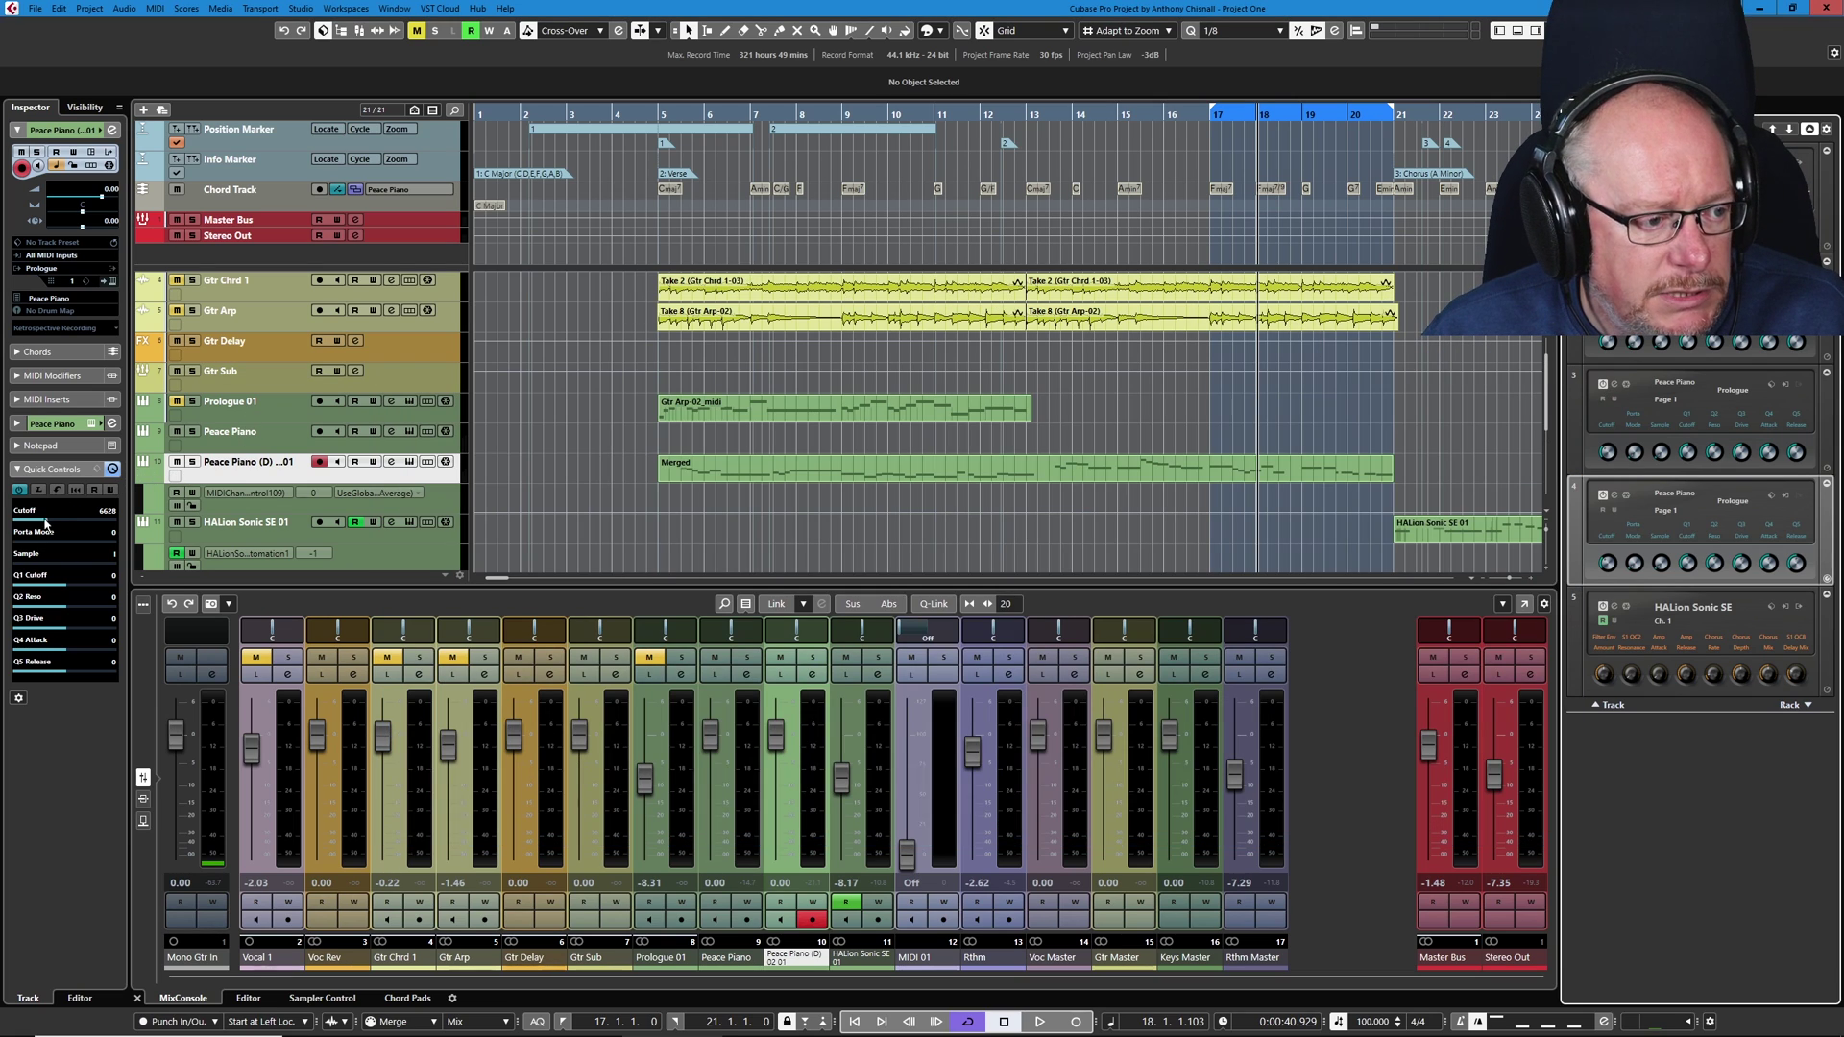
pyautogui.rightClick(1621, 528)
pyautogui.click(1696, 688)
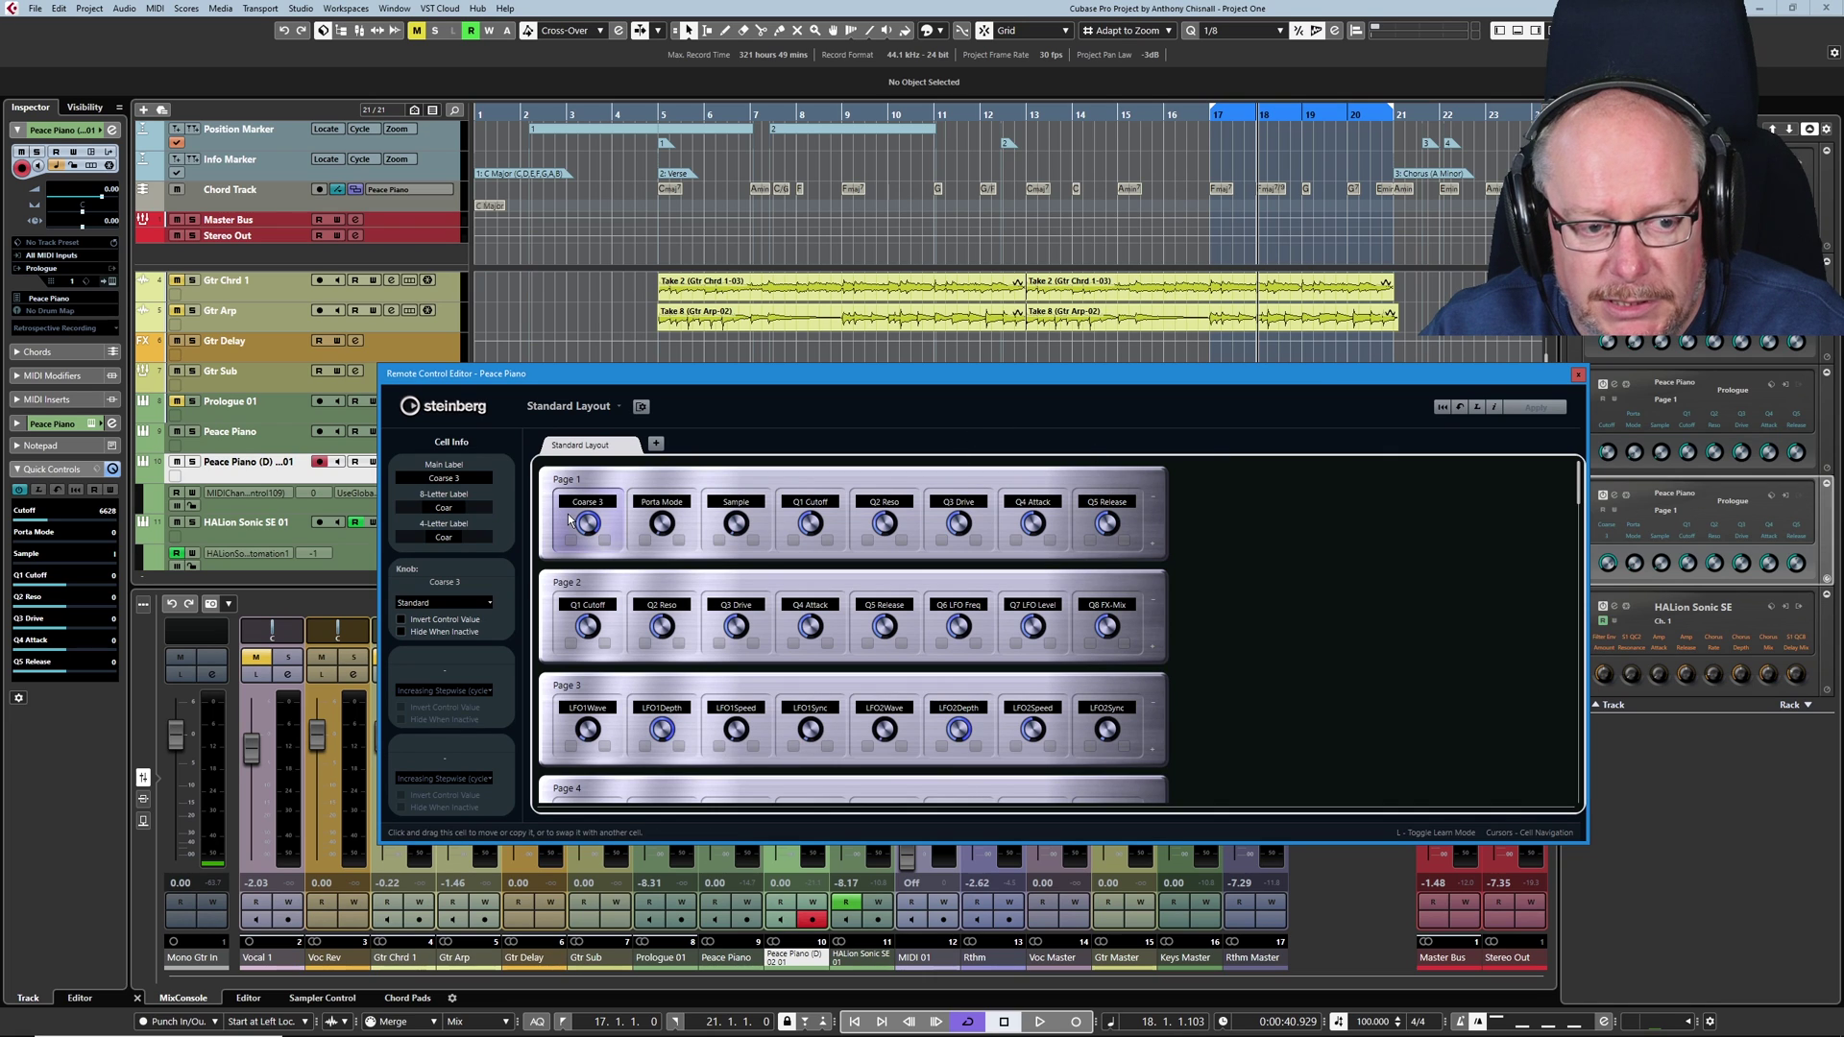
pyautogui.moveTo(968, 374); pyautogui.dragTo(1074, 387)
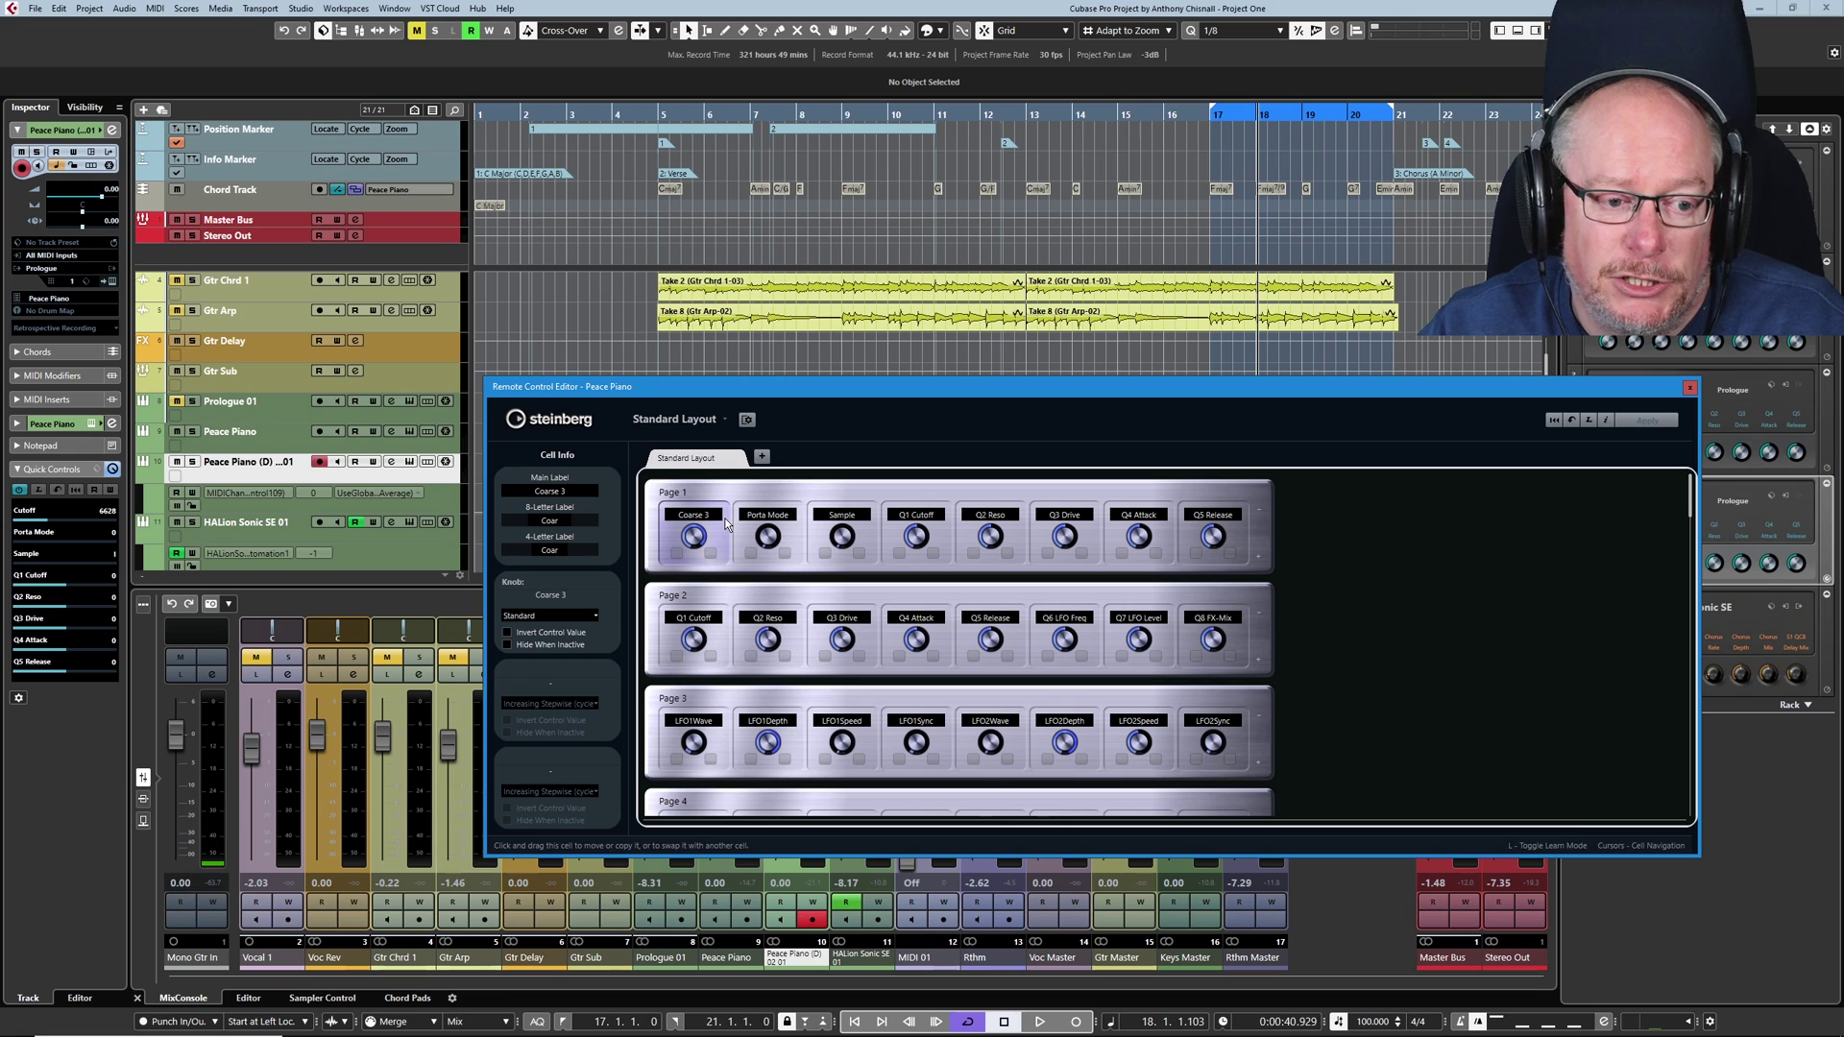
pyautogui.click(1686, 389)
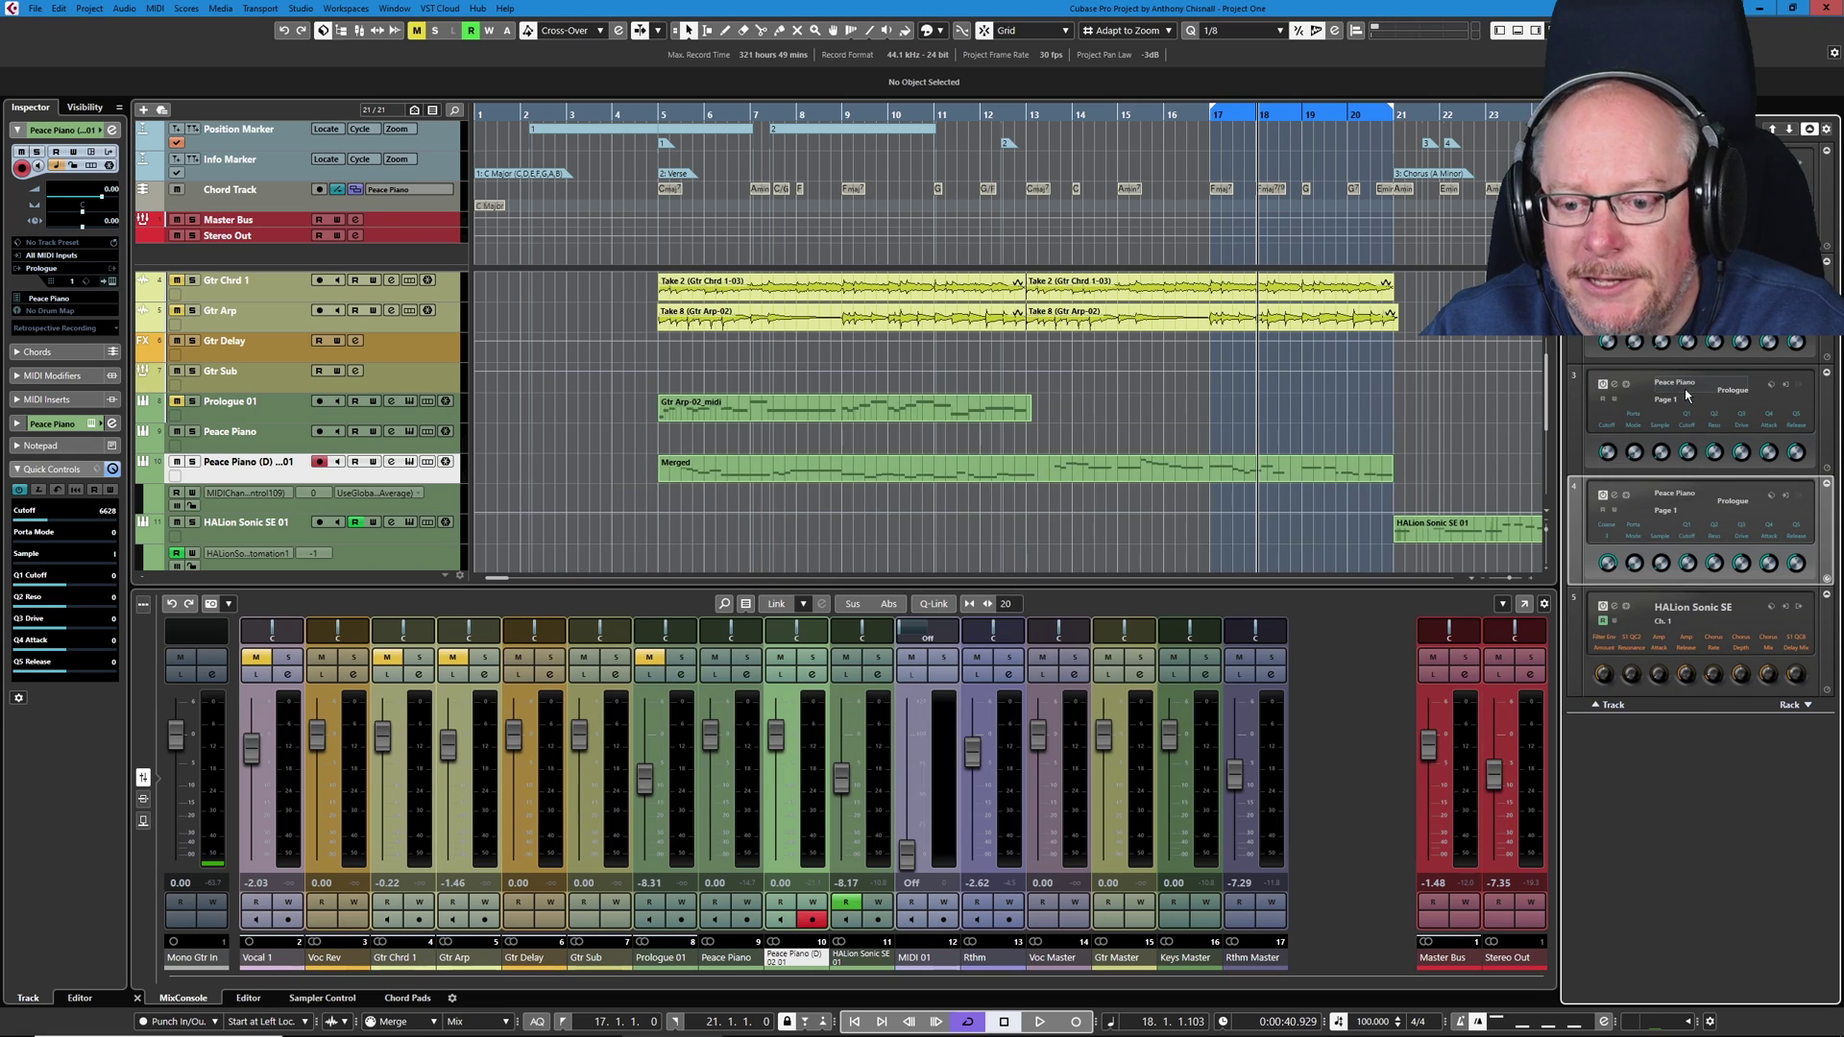
# Step: Switch Peace Piano's rack page between Page 1 and 2, set QC1 to Coarse 3, then show Page 2
pyautogui.click(1667, 510)
pyautogui.click(1679, 546)
pyautogui.click(1669, 510)
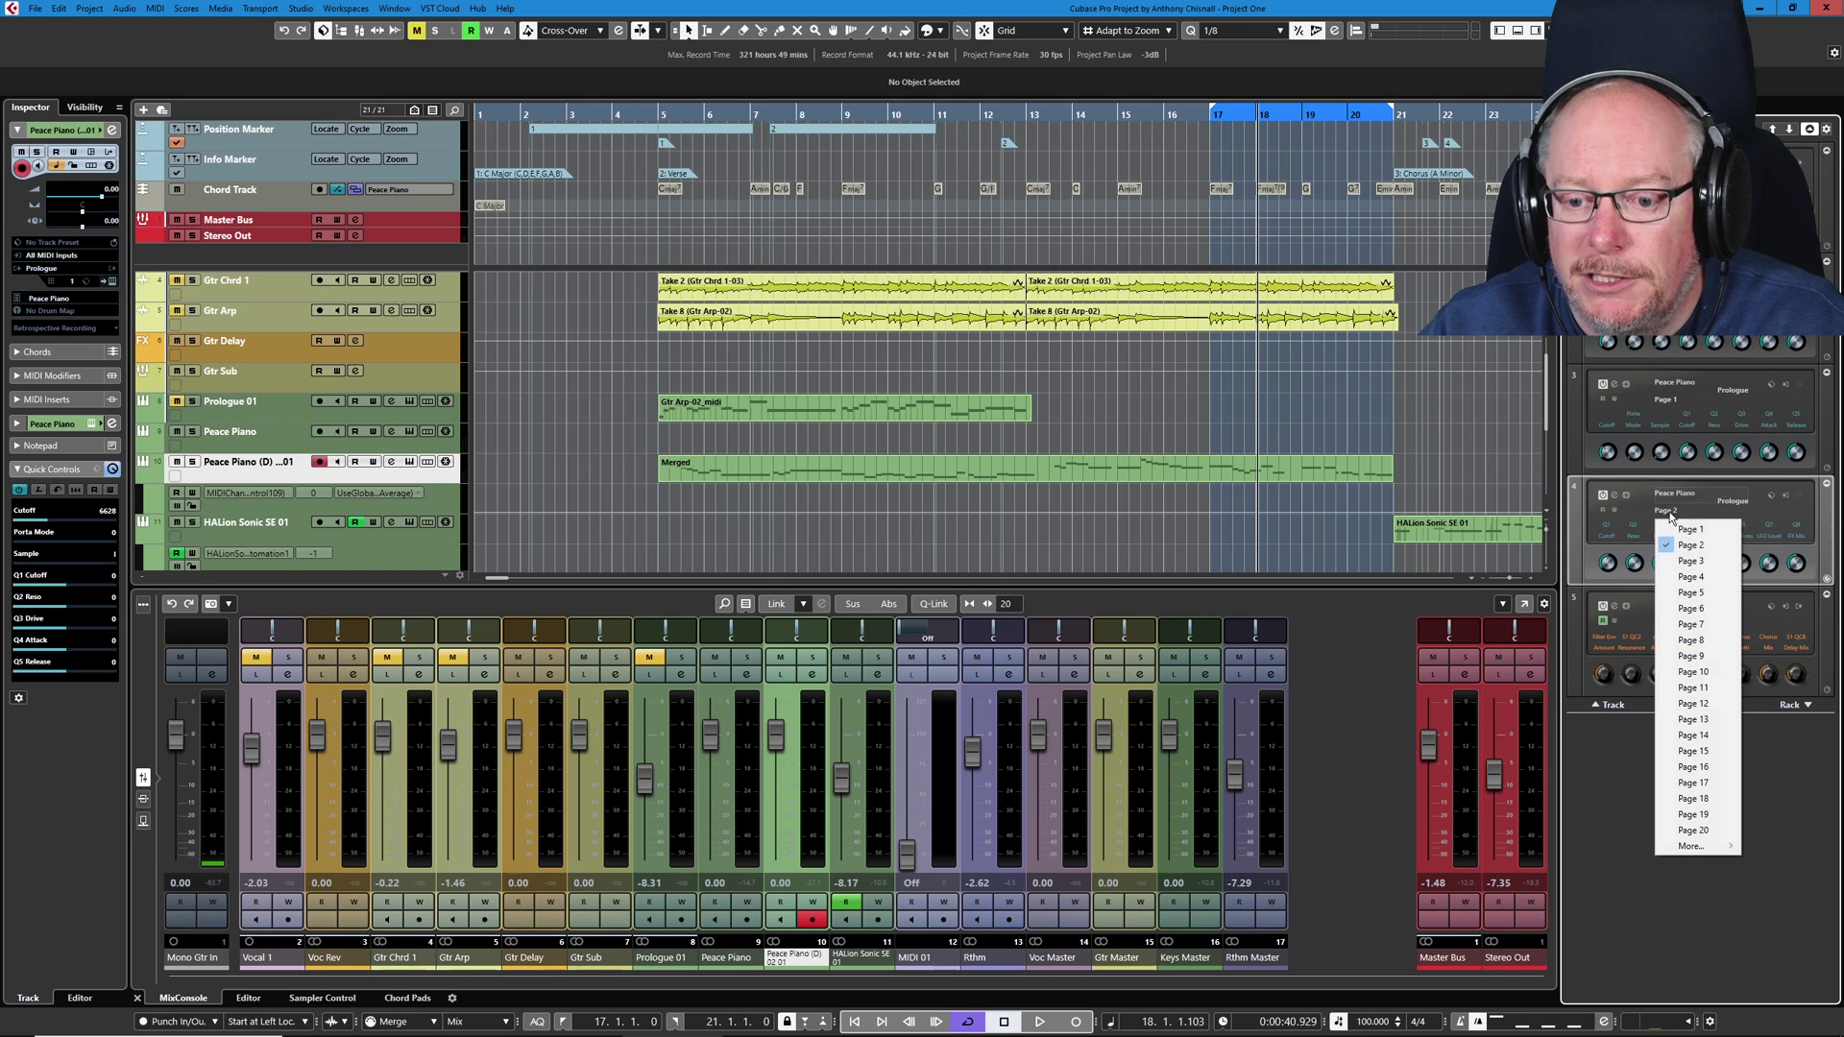
pyautogui.click(1688, 531)
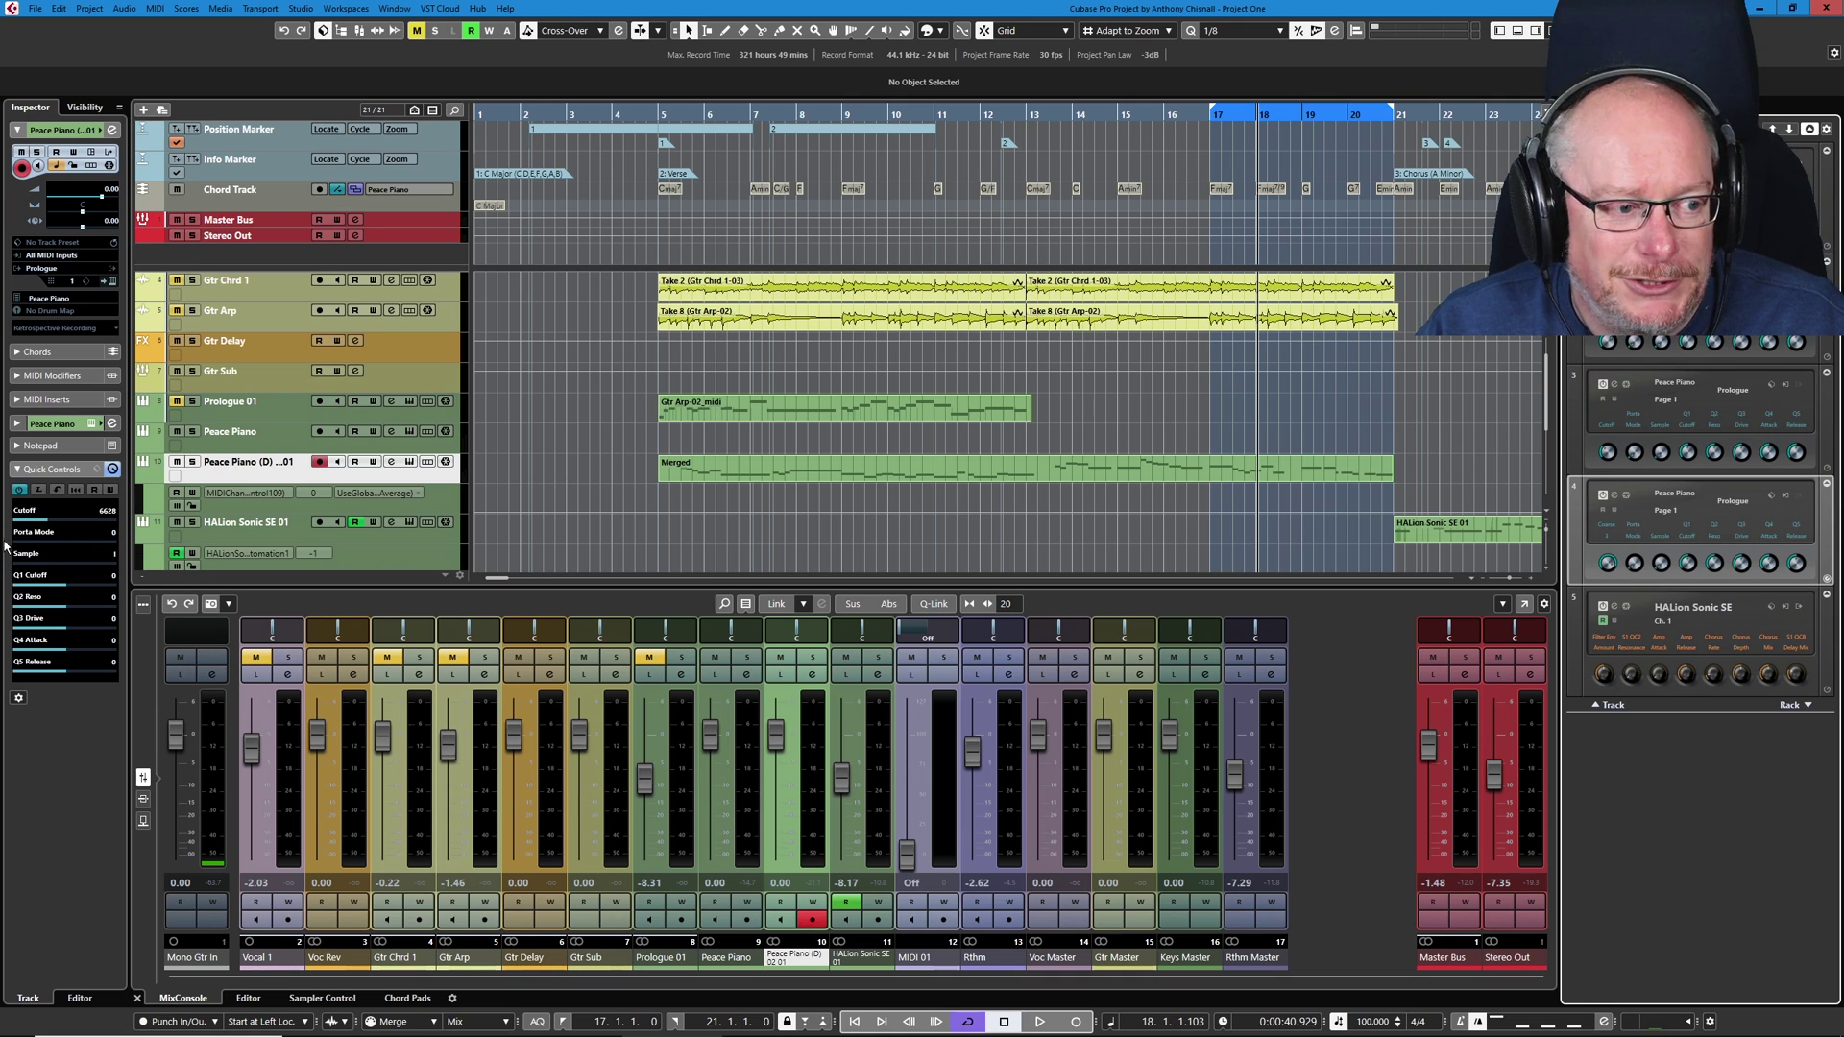
pyautogui.click(57, 490)
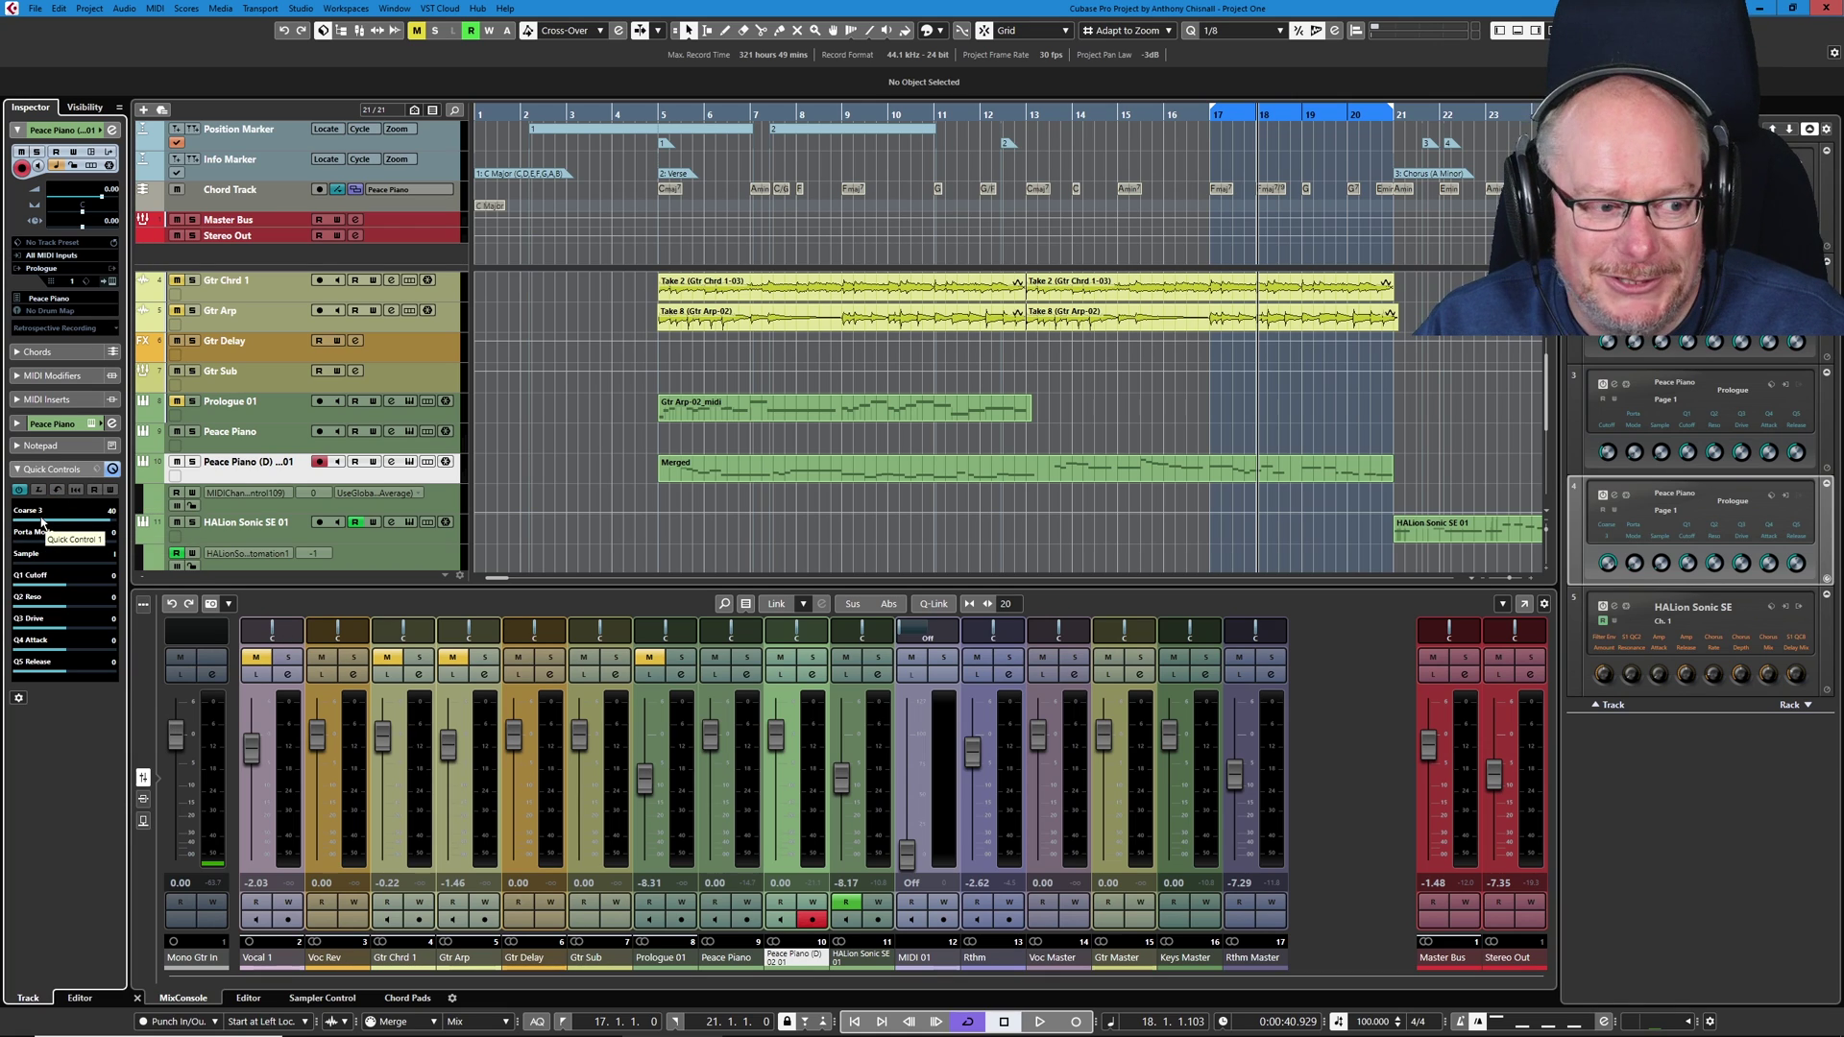
pyautogui.click(1661, 515)
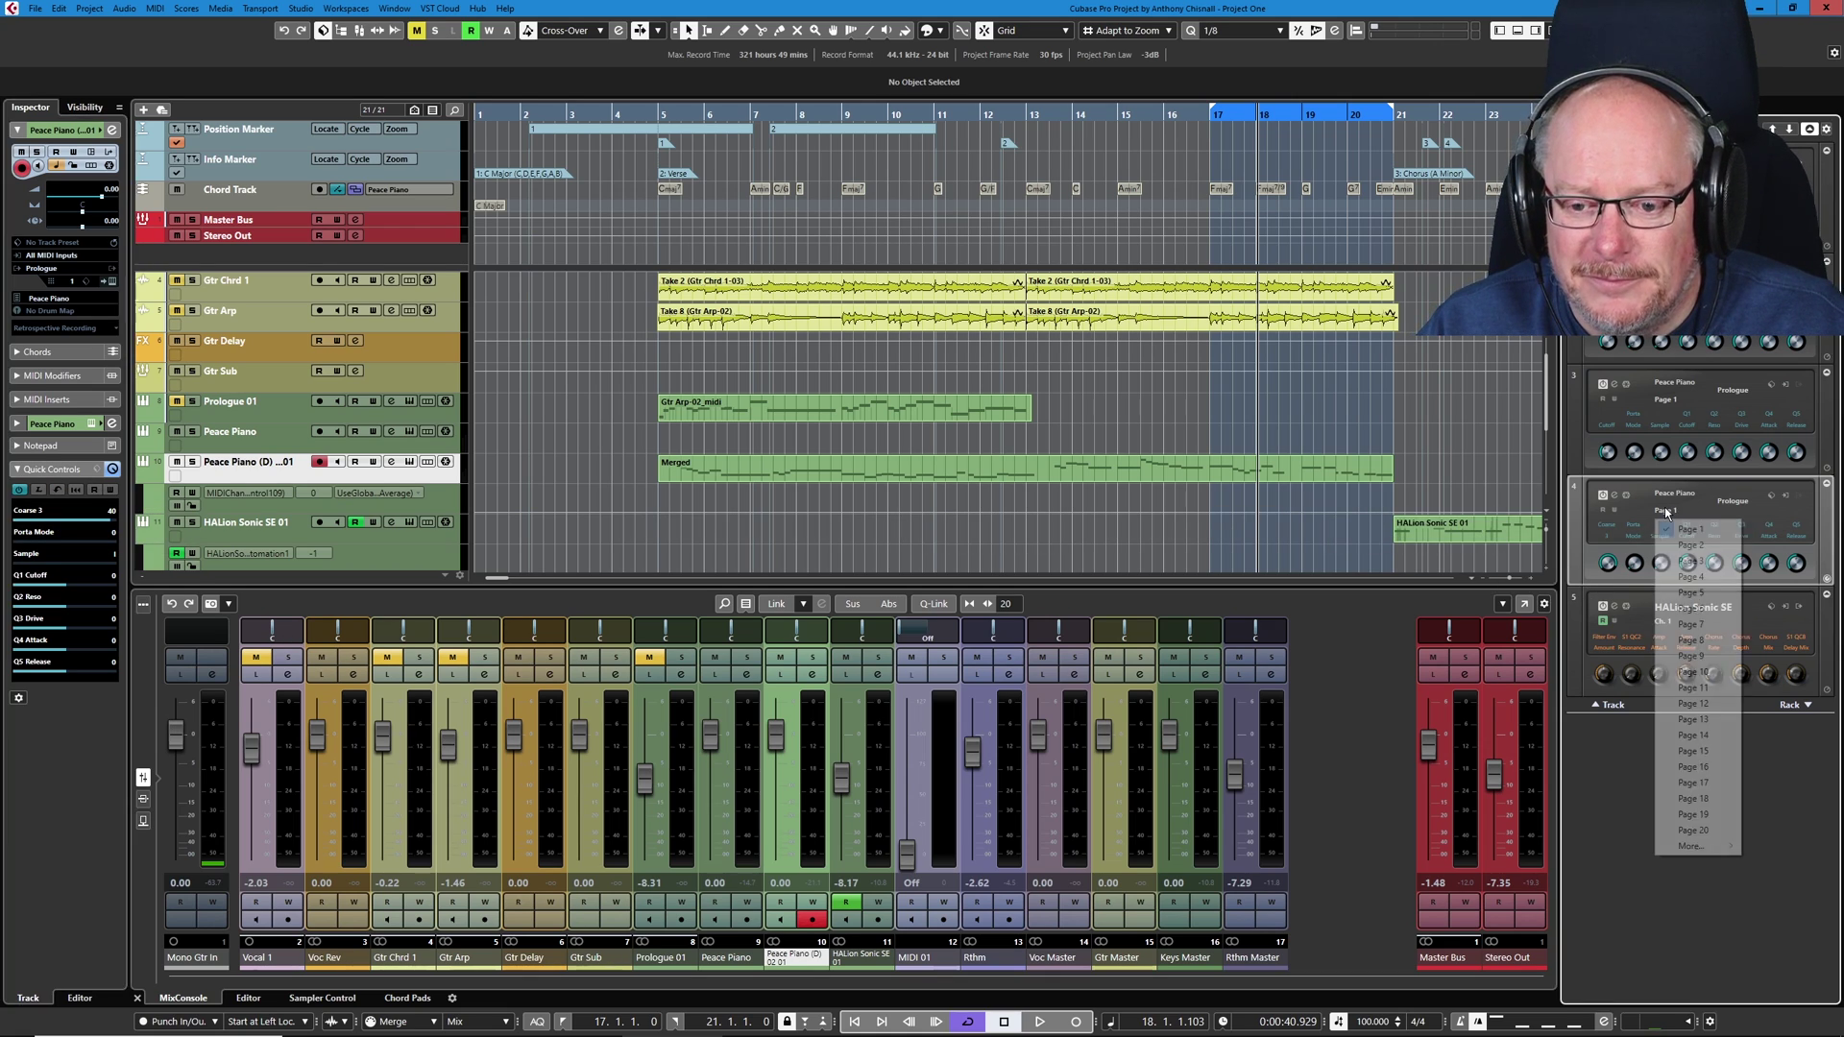
pyautogui.click(1702, 551)
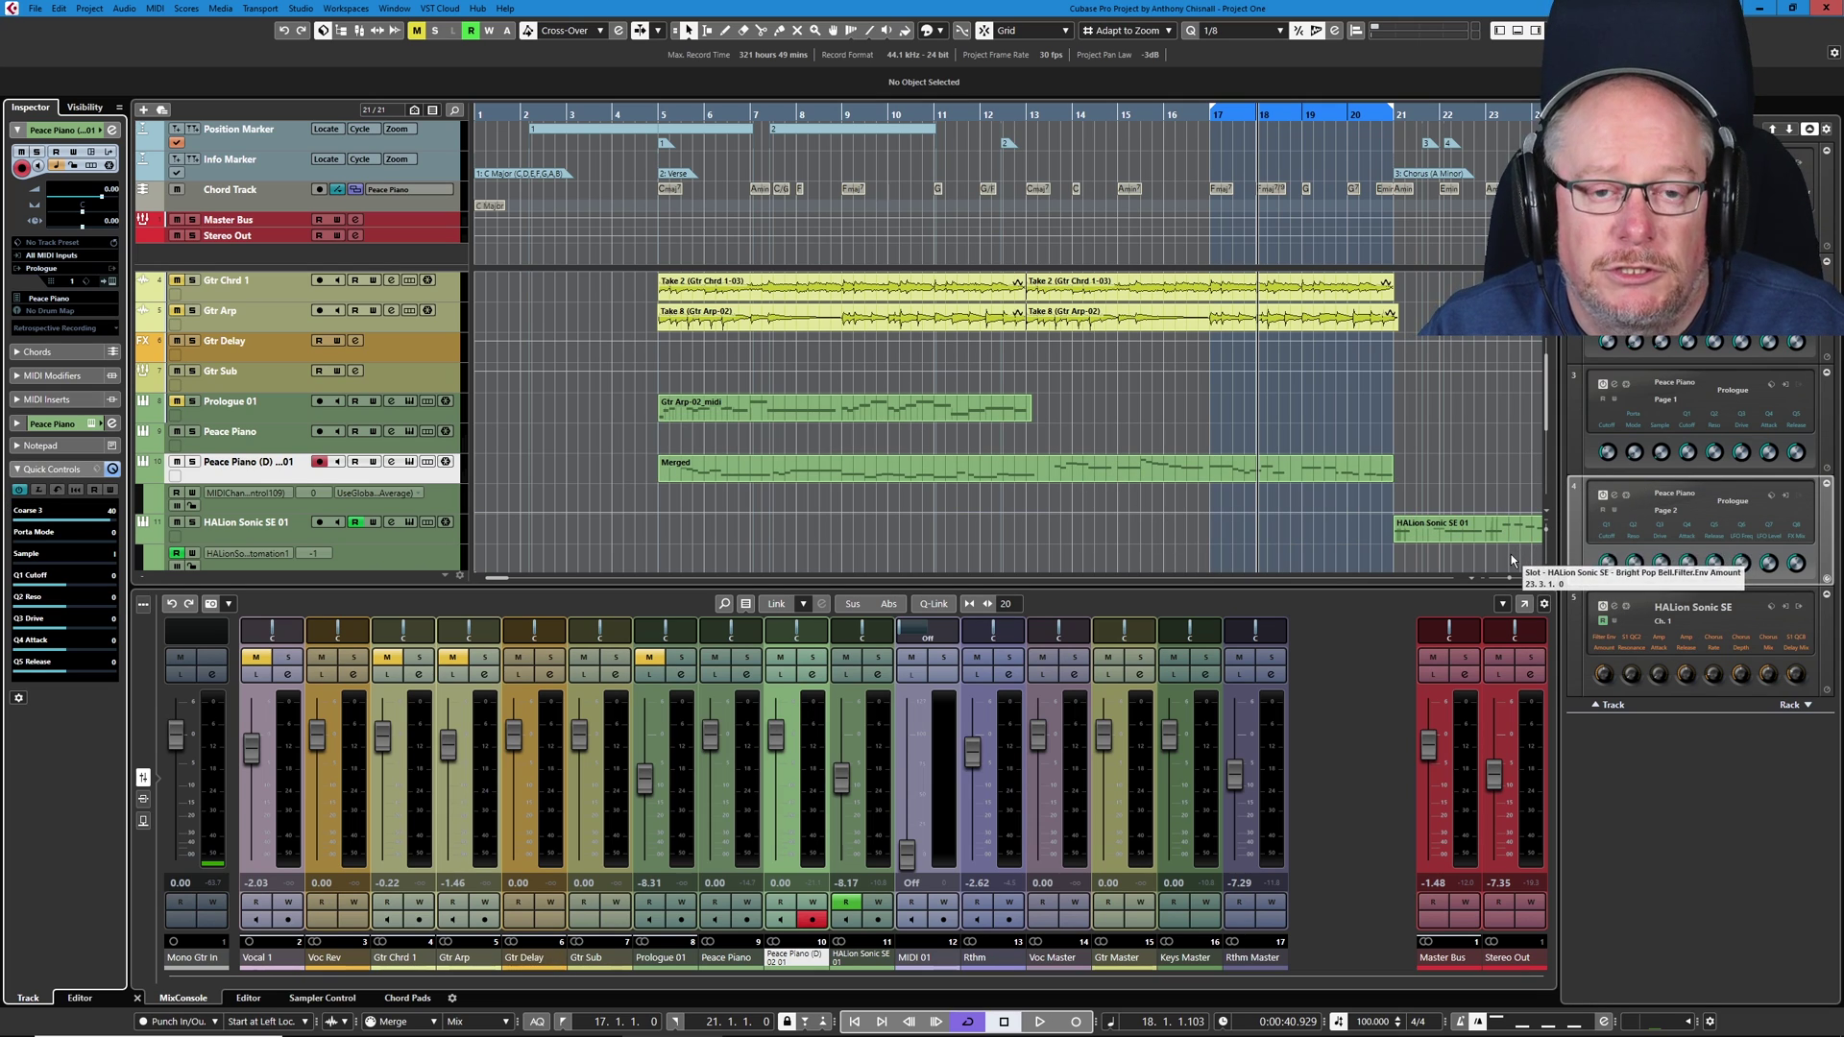
# Step: Add MIDI 02 with Peace Piano's default quick controls and show rack Page 1
pyautogui.click(144, 110)
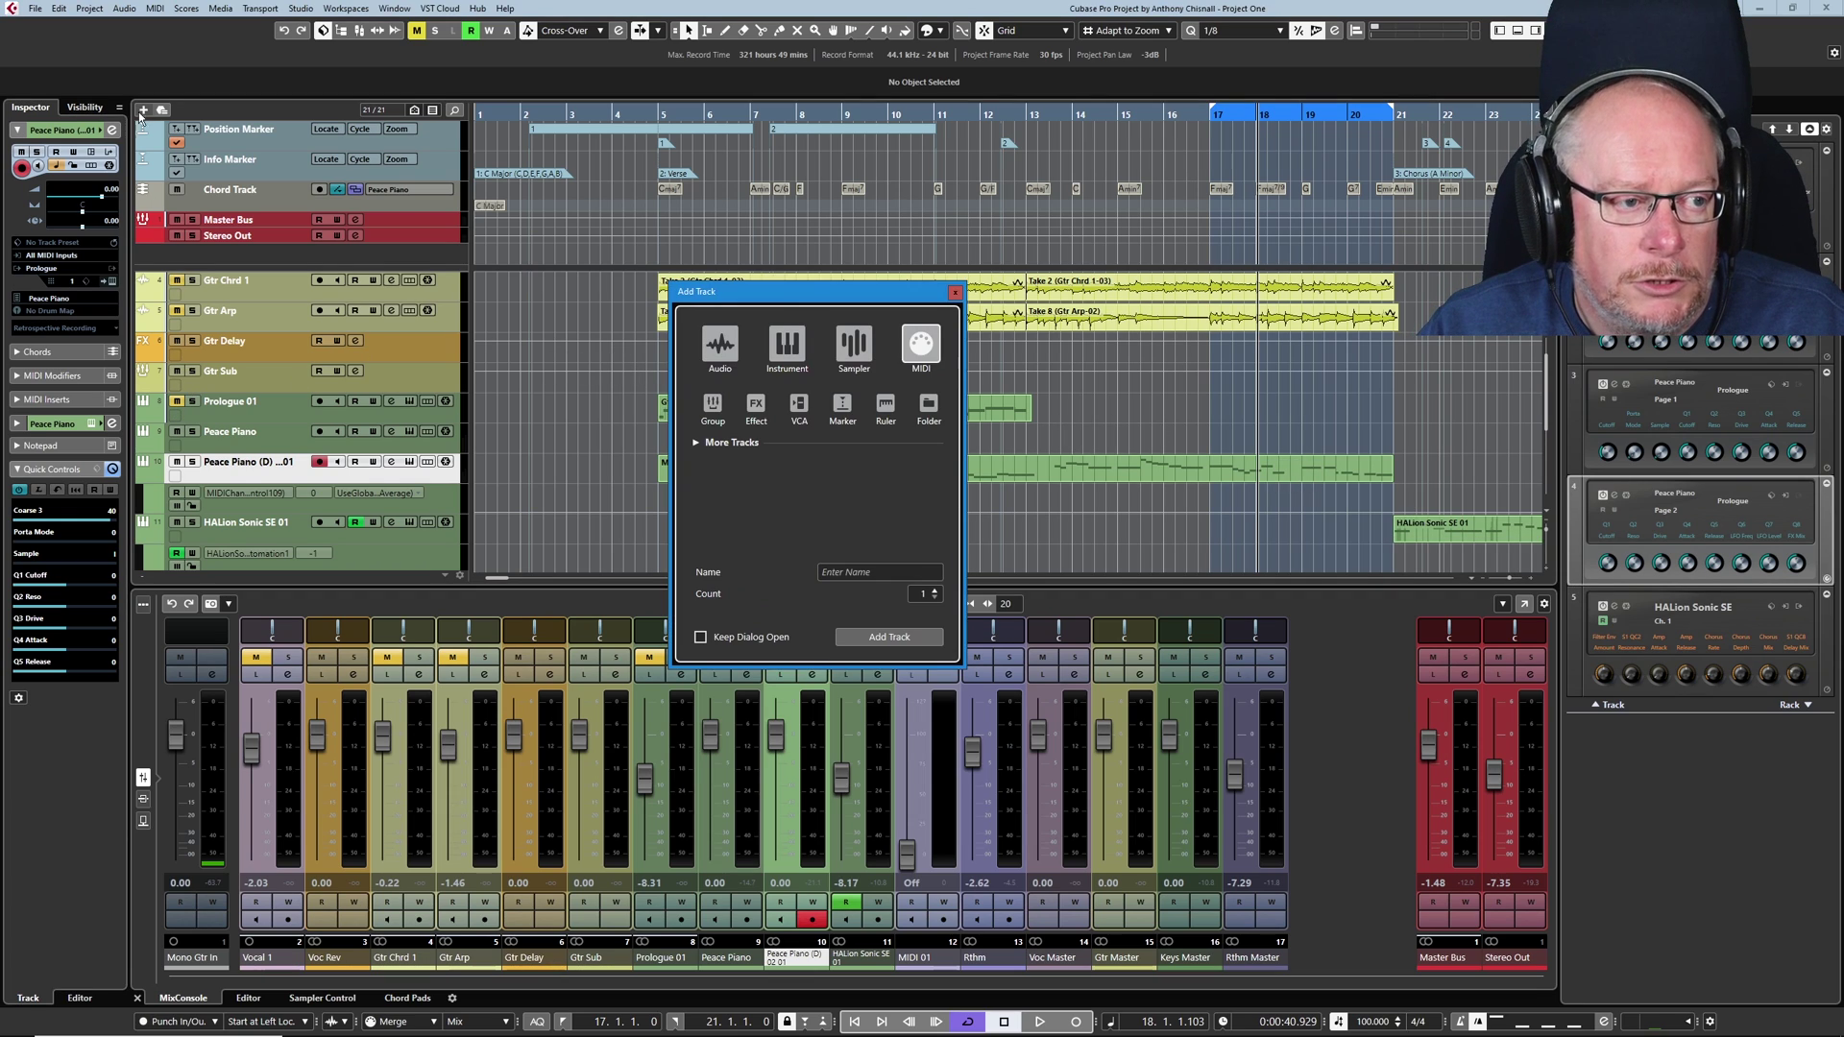
pyautogui.click(876, 639)
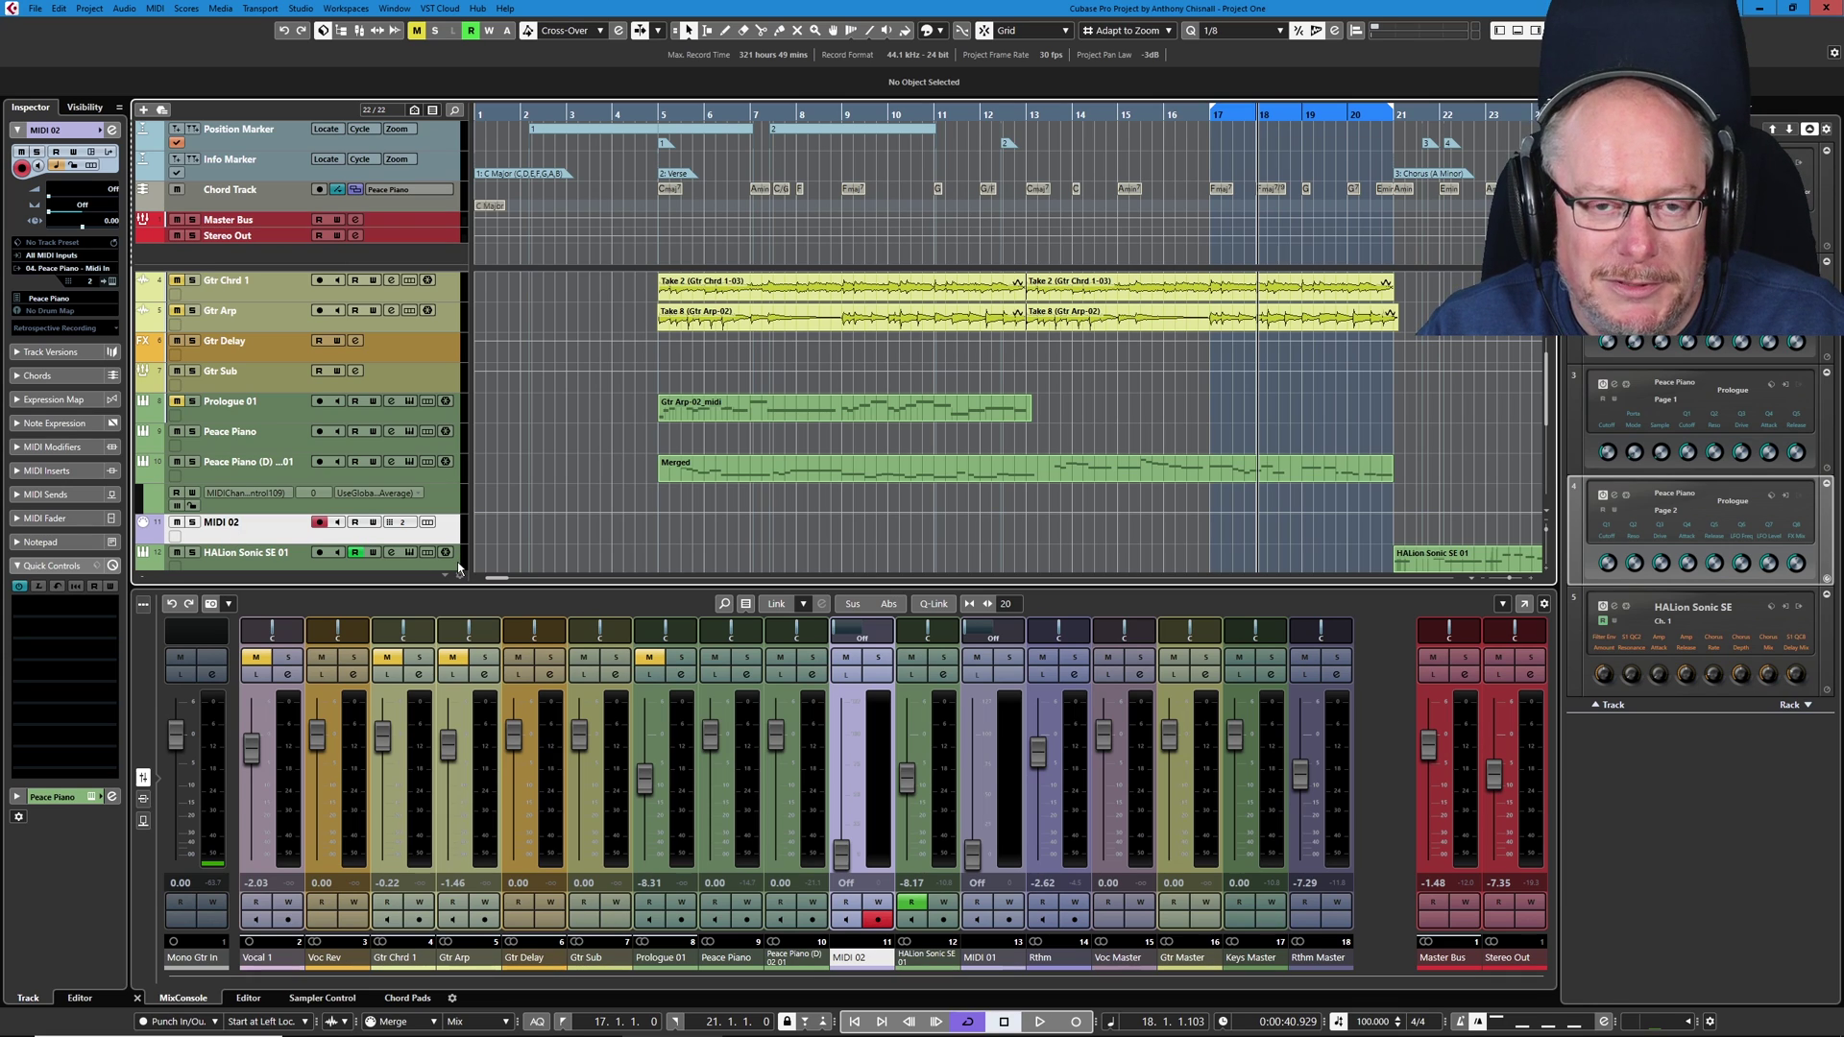
pyautogui.click(58, 587)
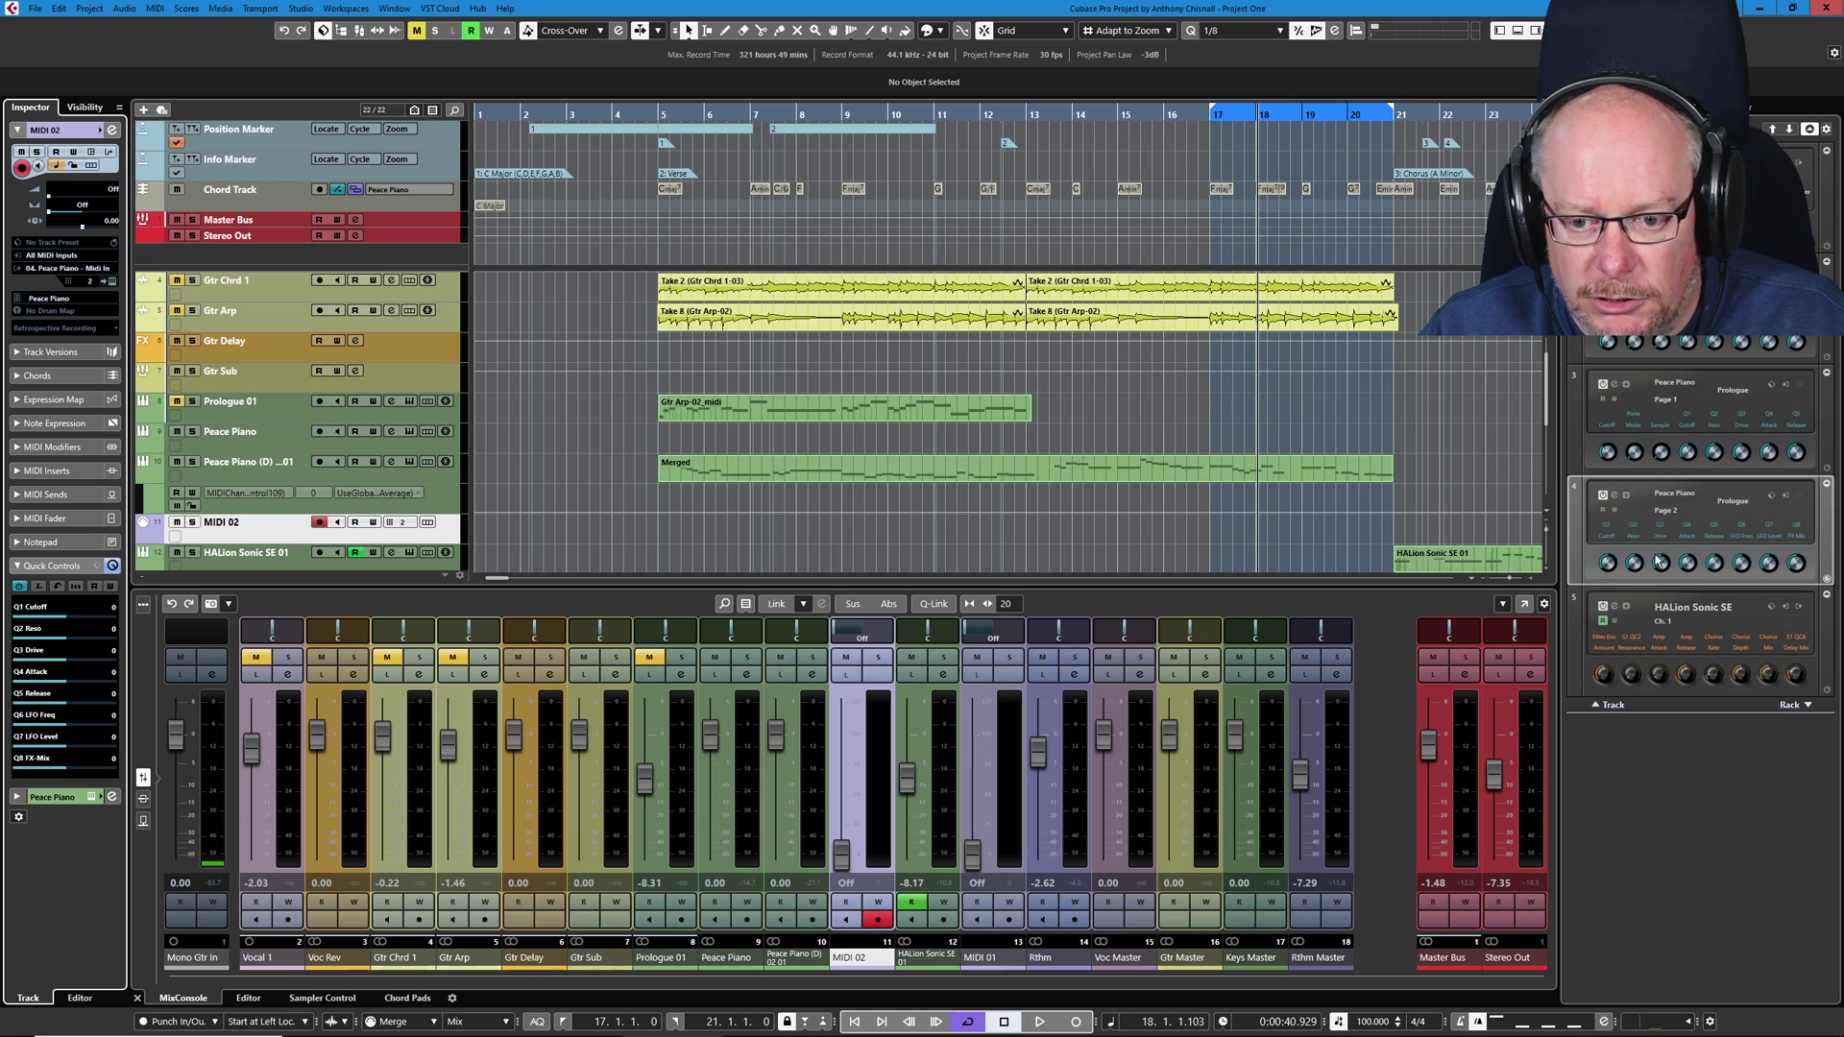
pyautogui.click(1677, 520)
pyautogui.click(1697, 534)
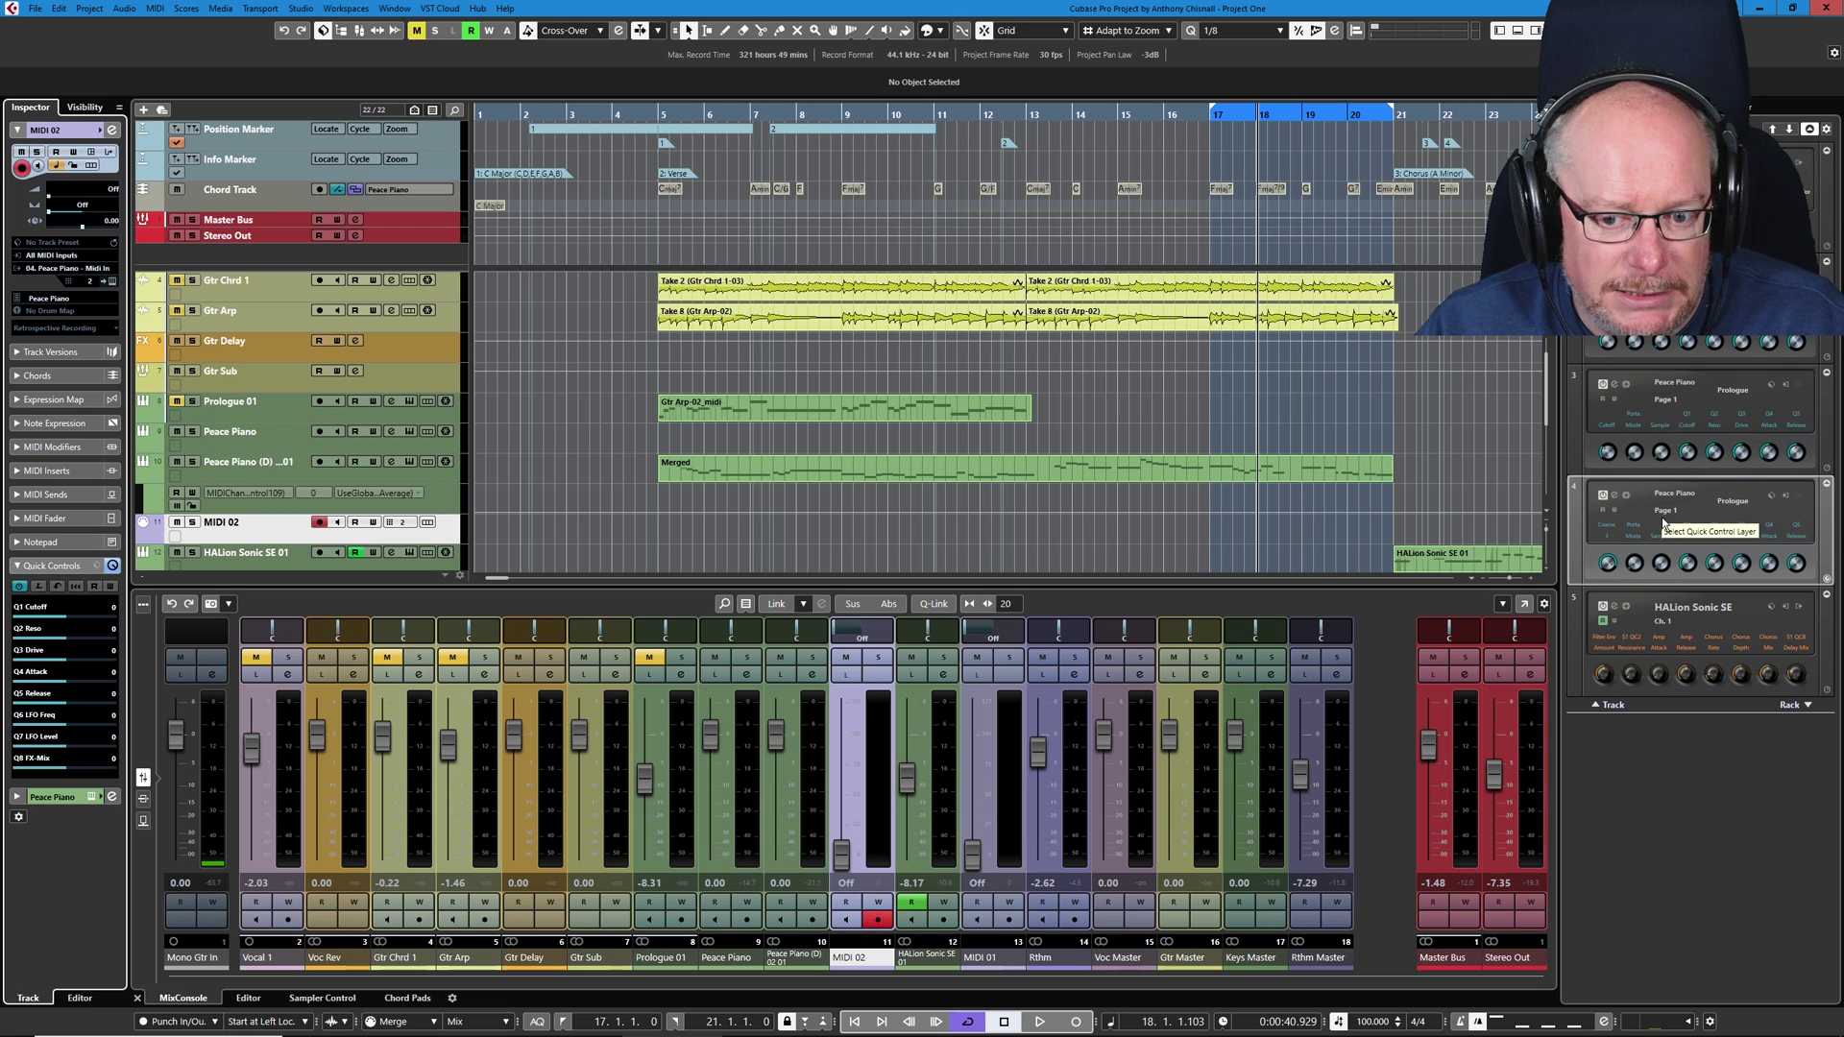
# Step: Open Peace Piano's Remote Control Editor from the rack's Page 1 menu
pyautogui.click(1664, 519)
pyautogui.click(1729, 690)
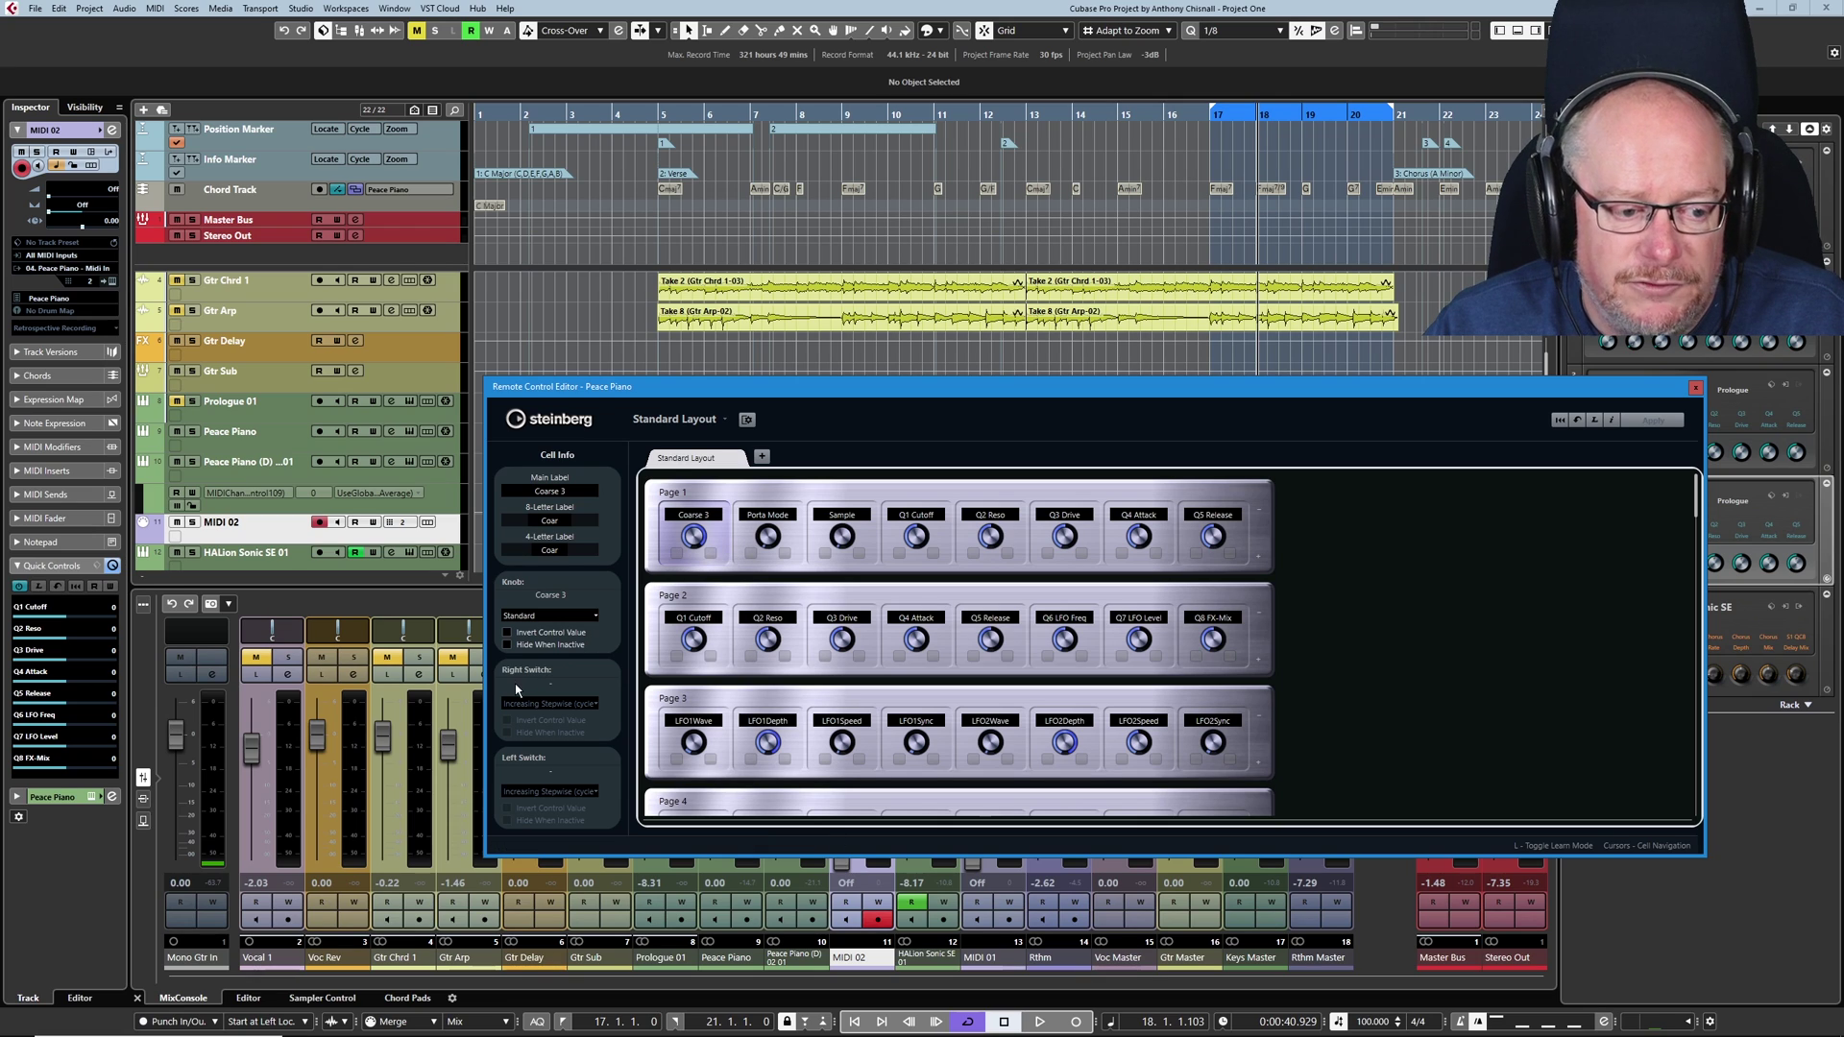
# Step: Assign Amp/Fx > Volume to the Peace Piano editor's right switch
pyautogui.click(551, 684)
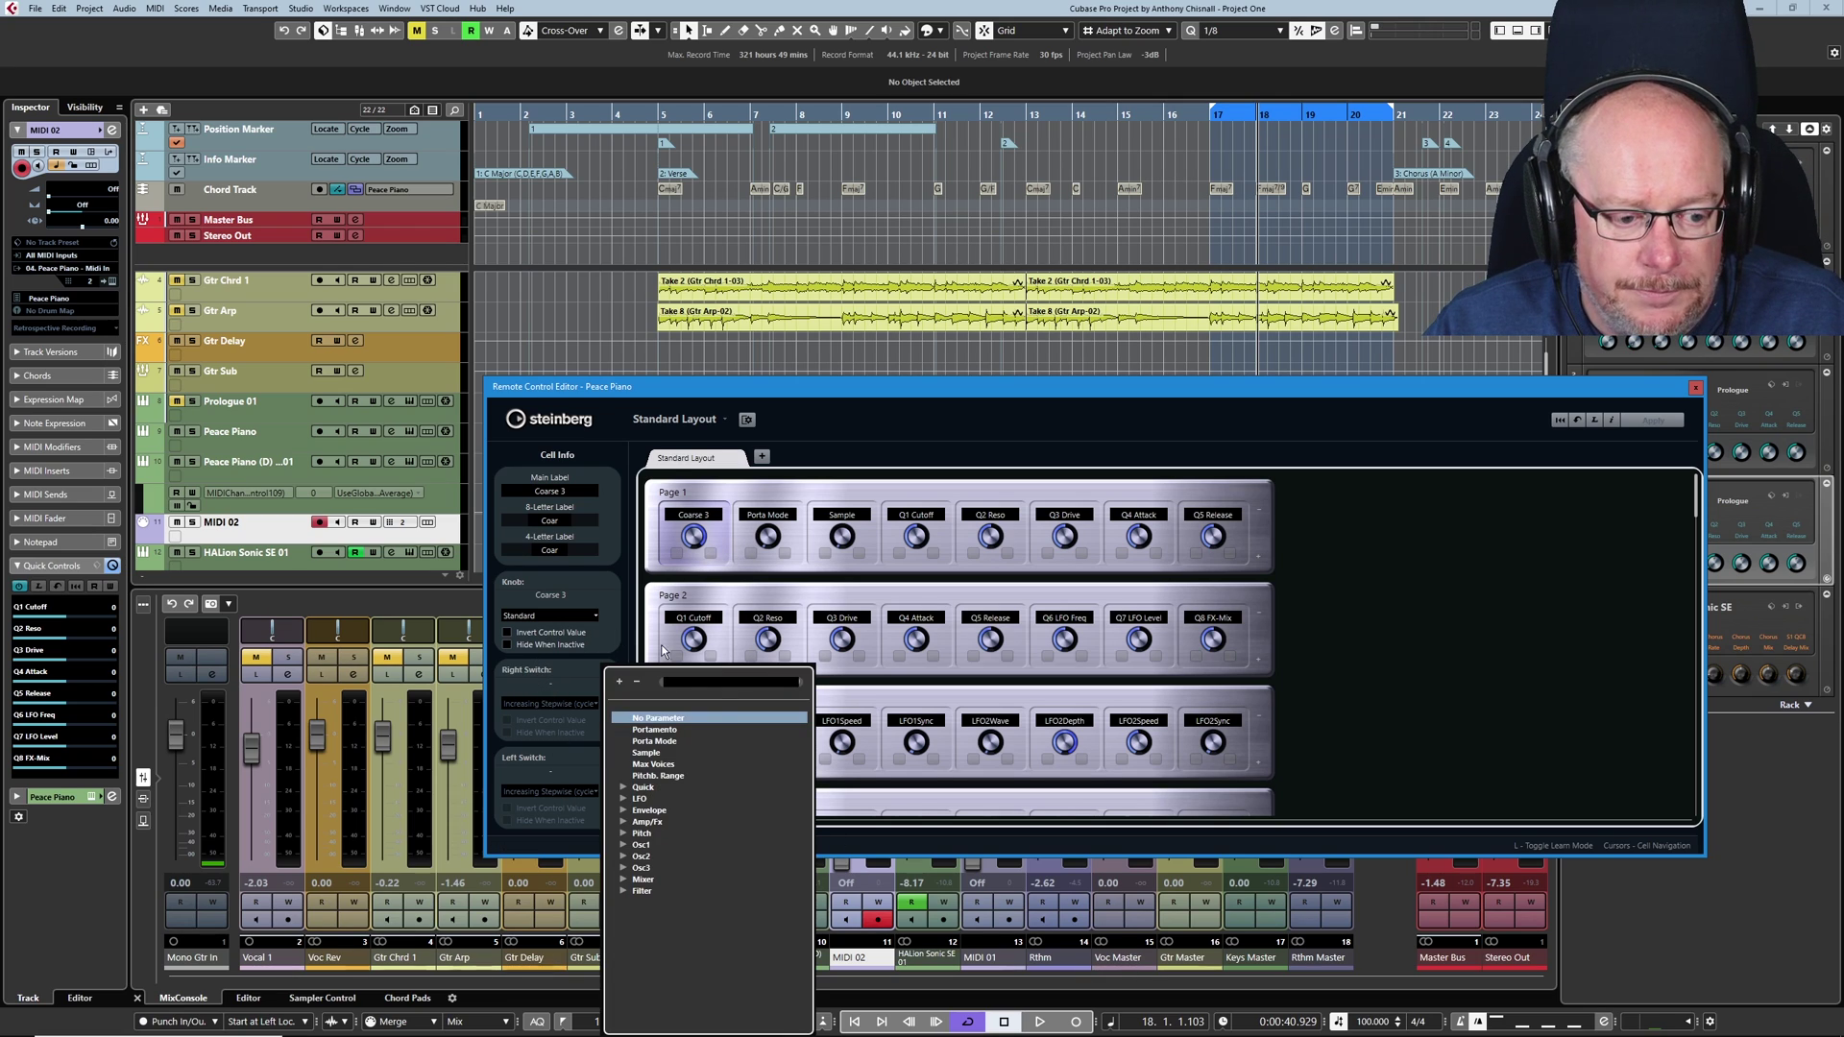
pyautogui.click(624, 821)
pyautogui.click(653, 835)
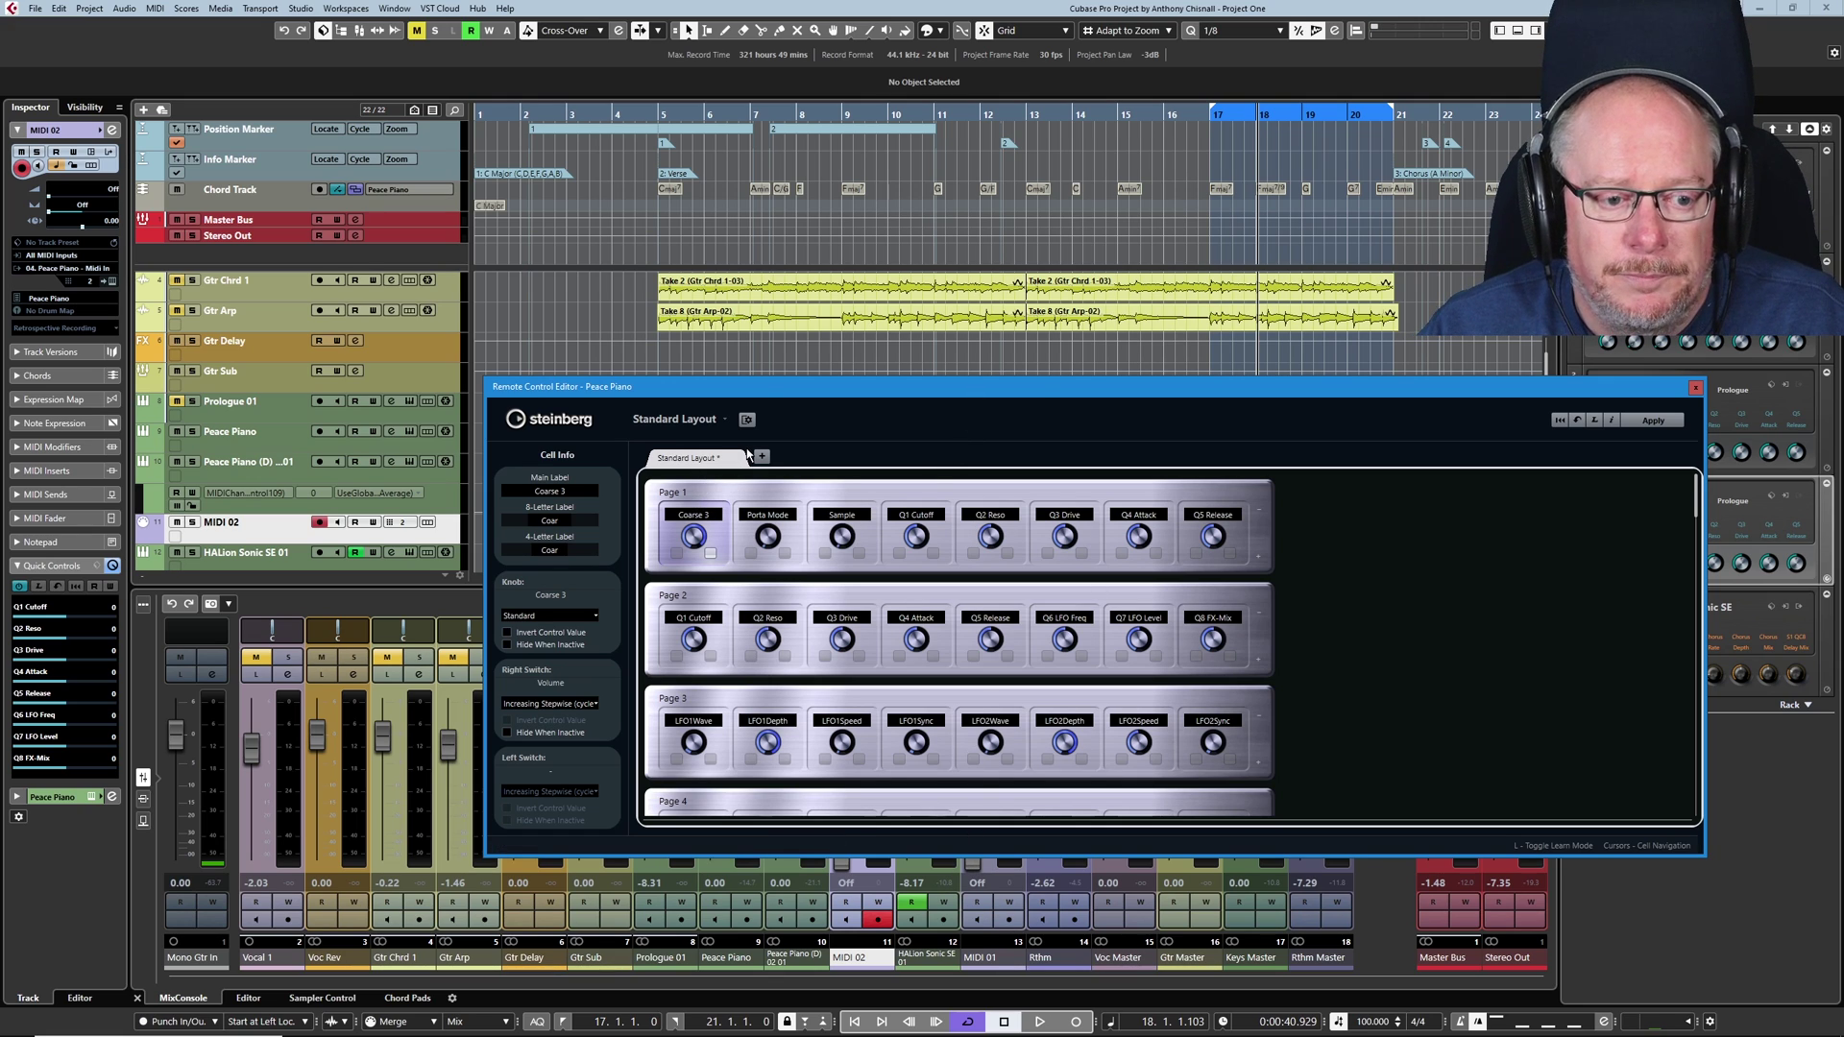
# Step: Close the Remote Control Editor without saving the layout changes
pyautogui.moveTo(1111, 386); pyautogui.dragTo(1009, 415)
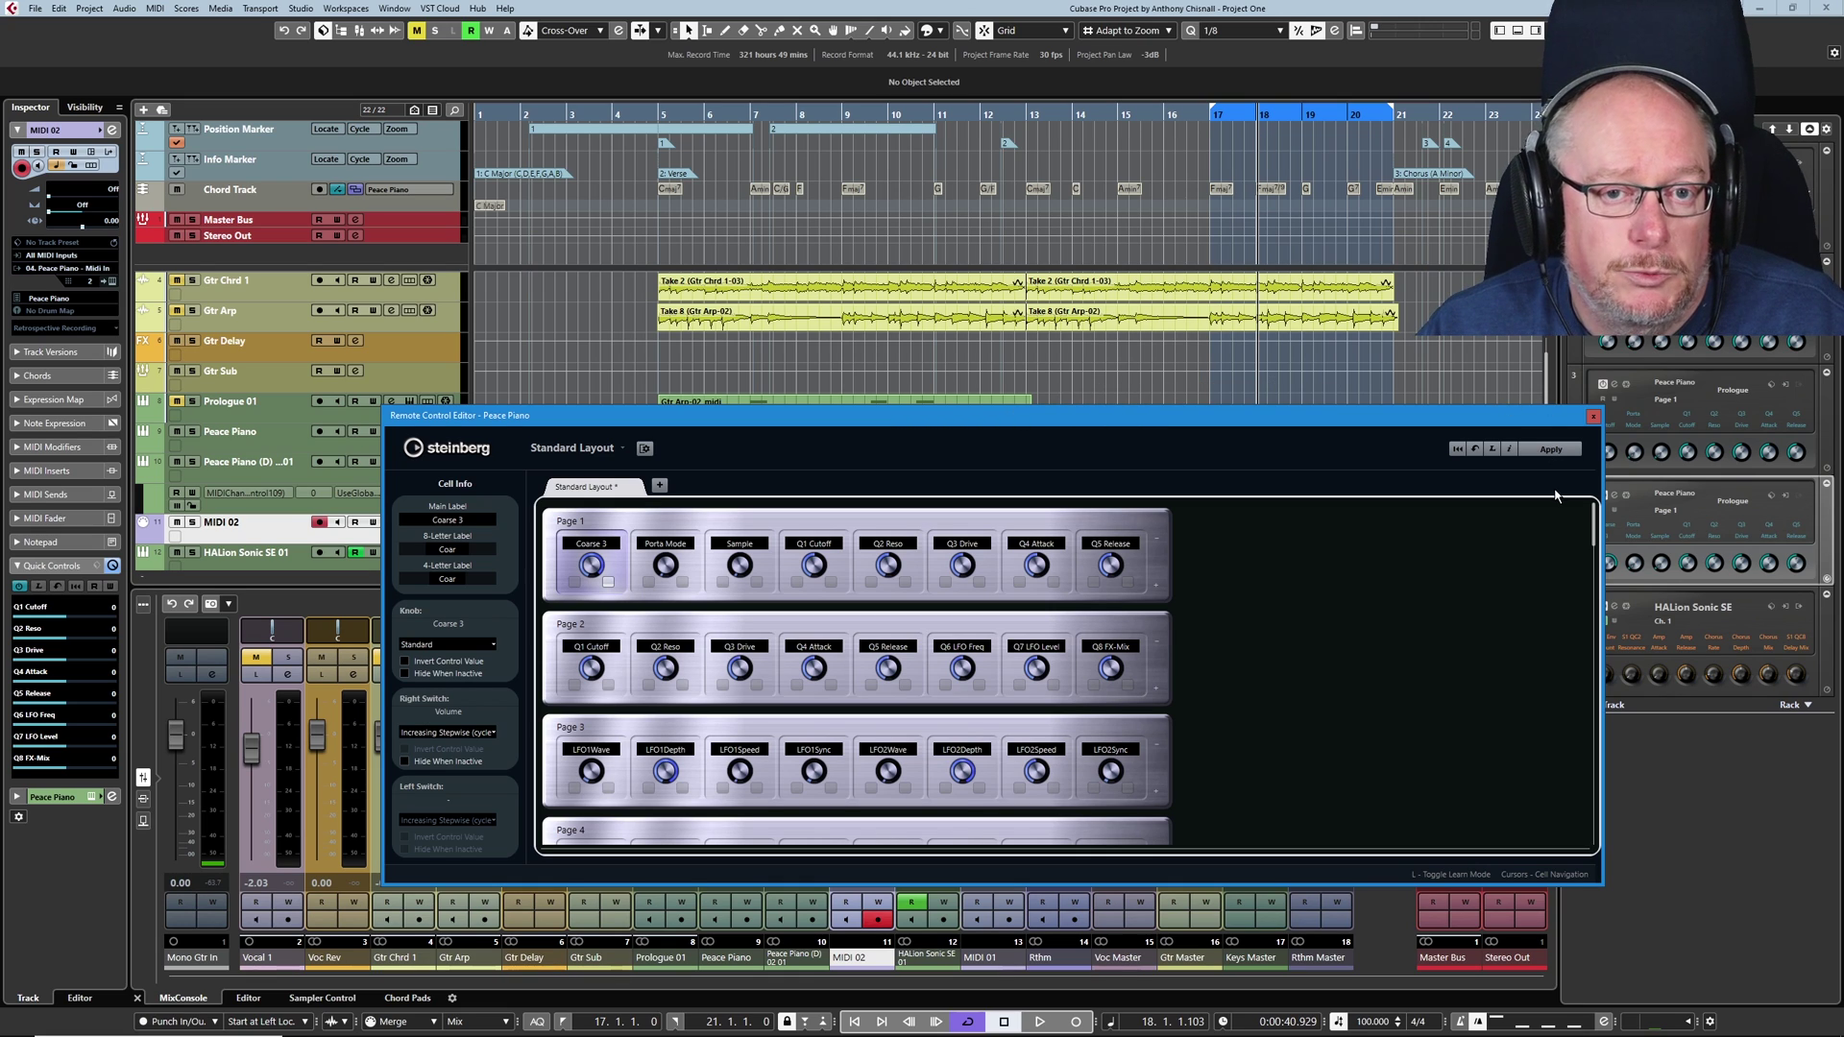
pyautogui.click(1593, 418)
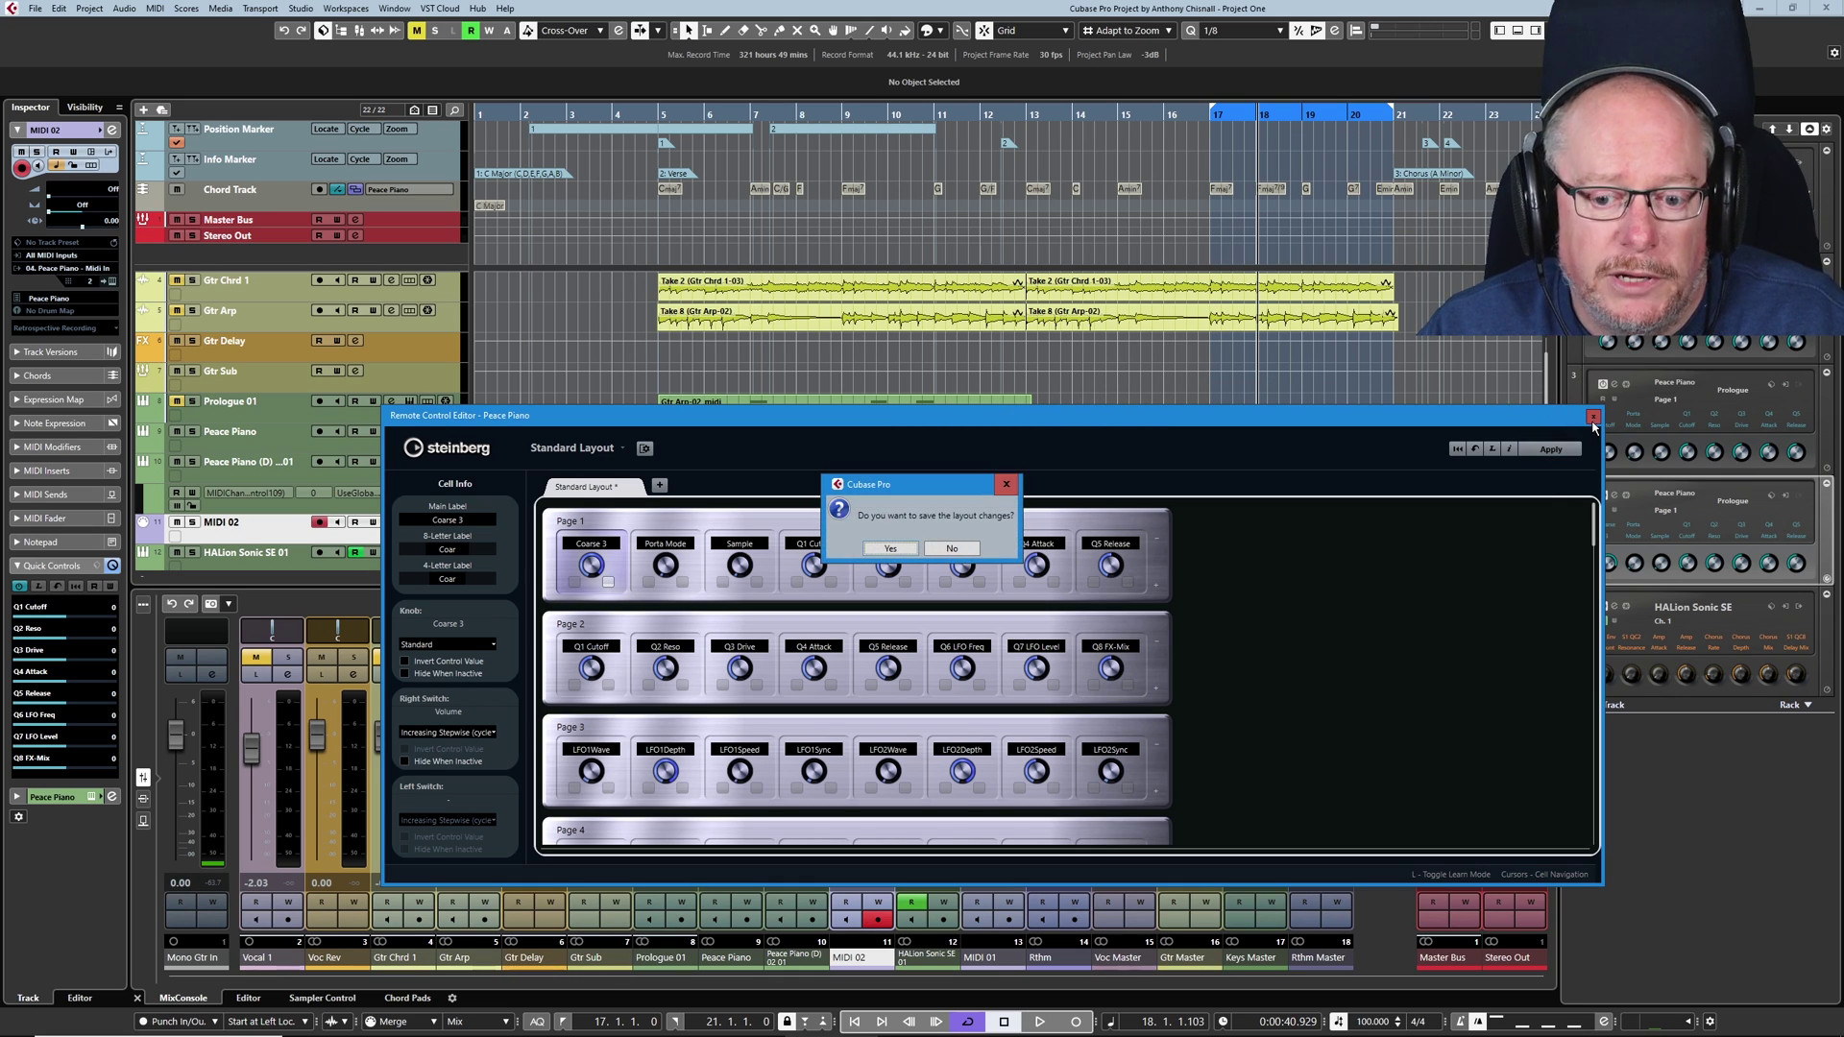
pyautogui.click(950, 546)
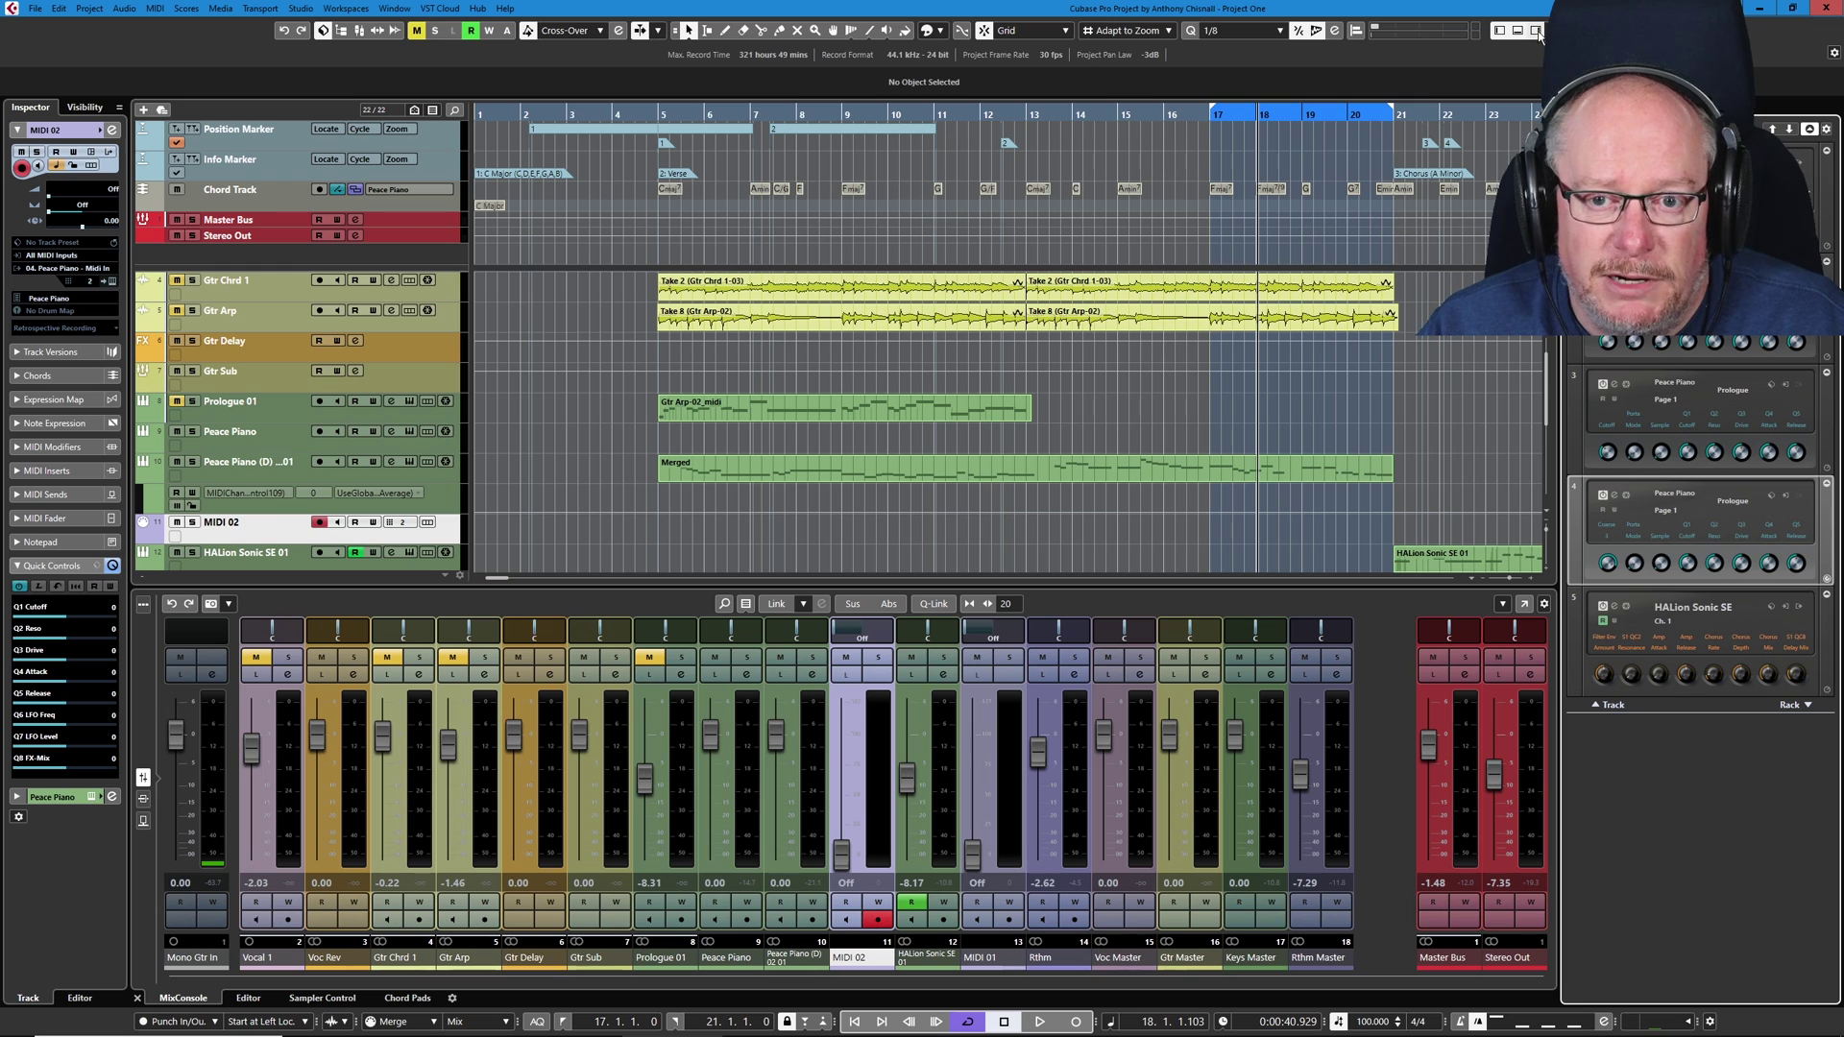
# Step: Hide the right rack zone with Ctrl+Alt+R to widen the project window and mixer
pyautogui.hotkey('ctrl', 'alt', 'r')
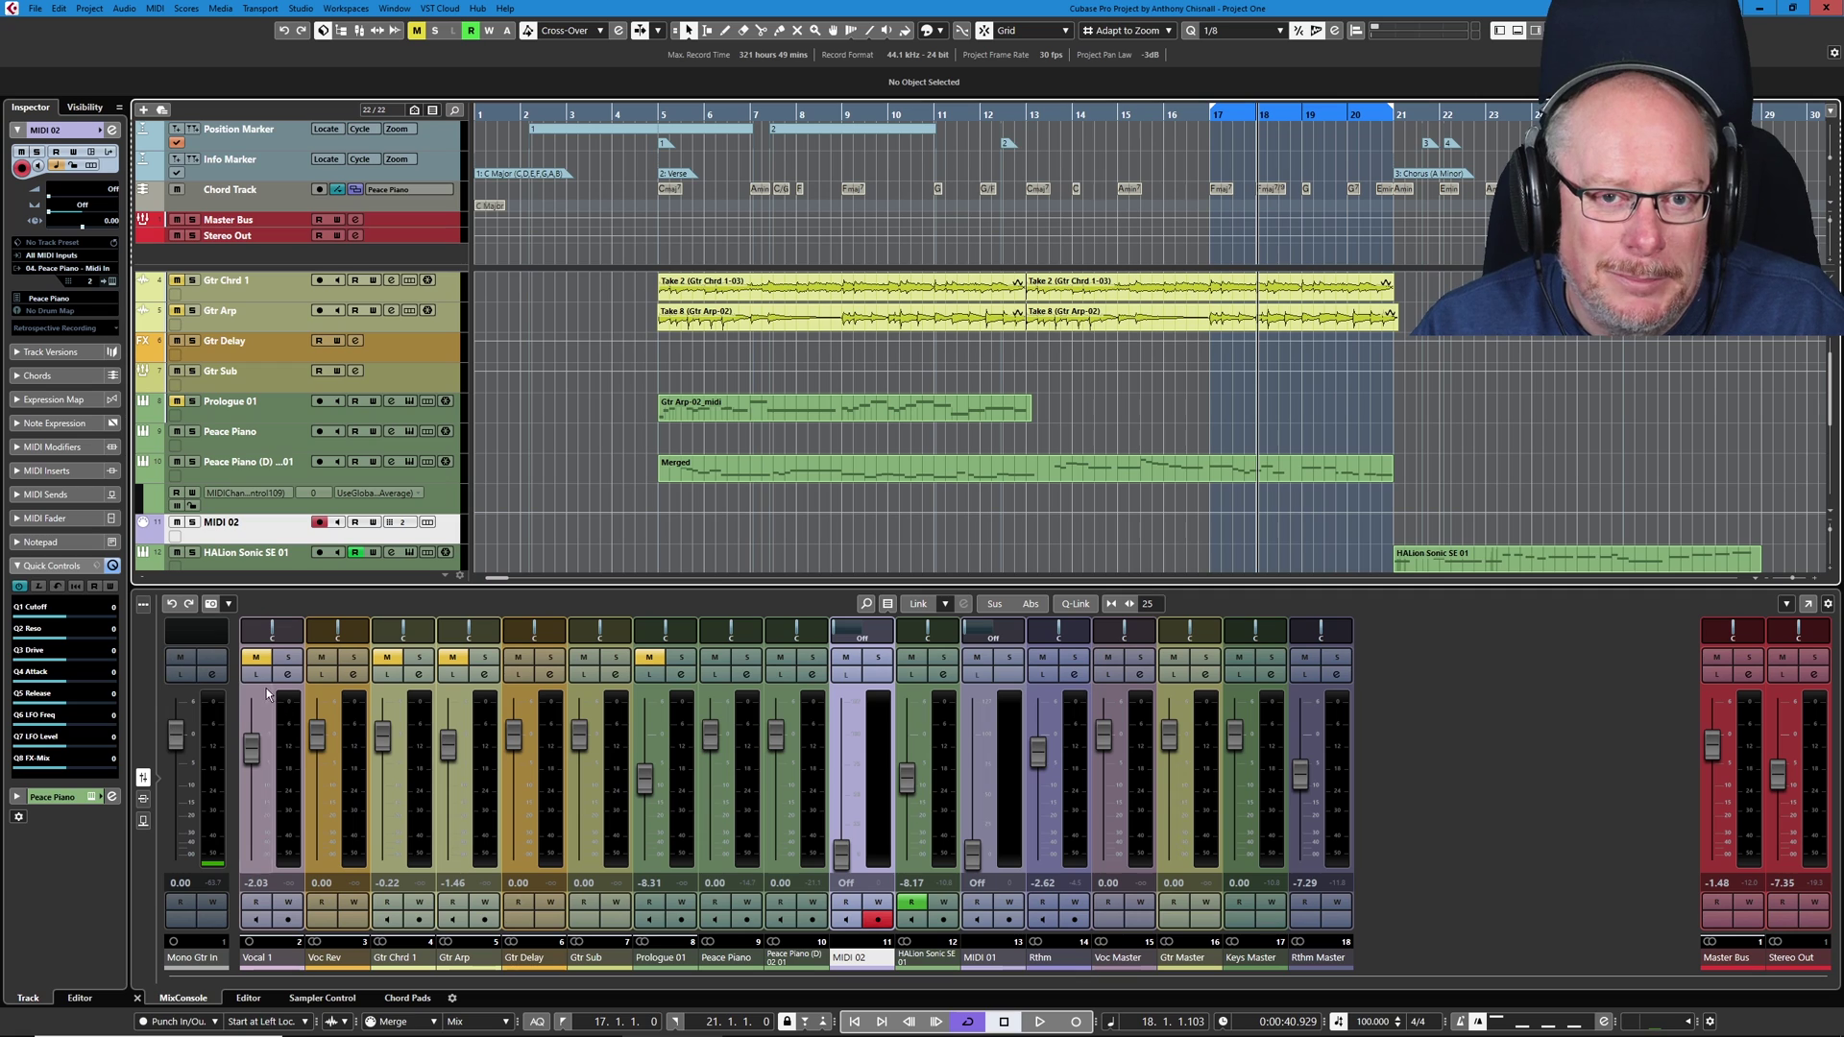
# Step: Remove the MIDI 02 and MIDI 01 tracks, then select the HALion Sonic SE 01 track
pyautogui.scroll(-3, 252, 413)
pyautogui.rightClick(253, 411)
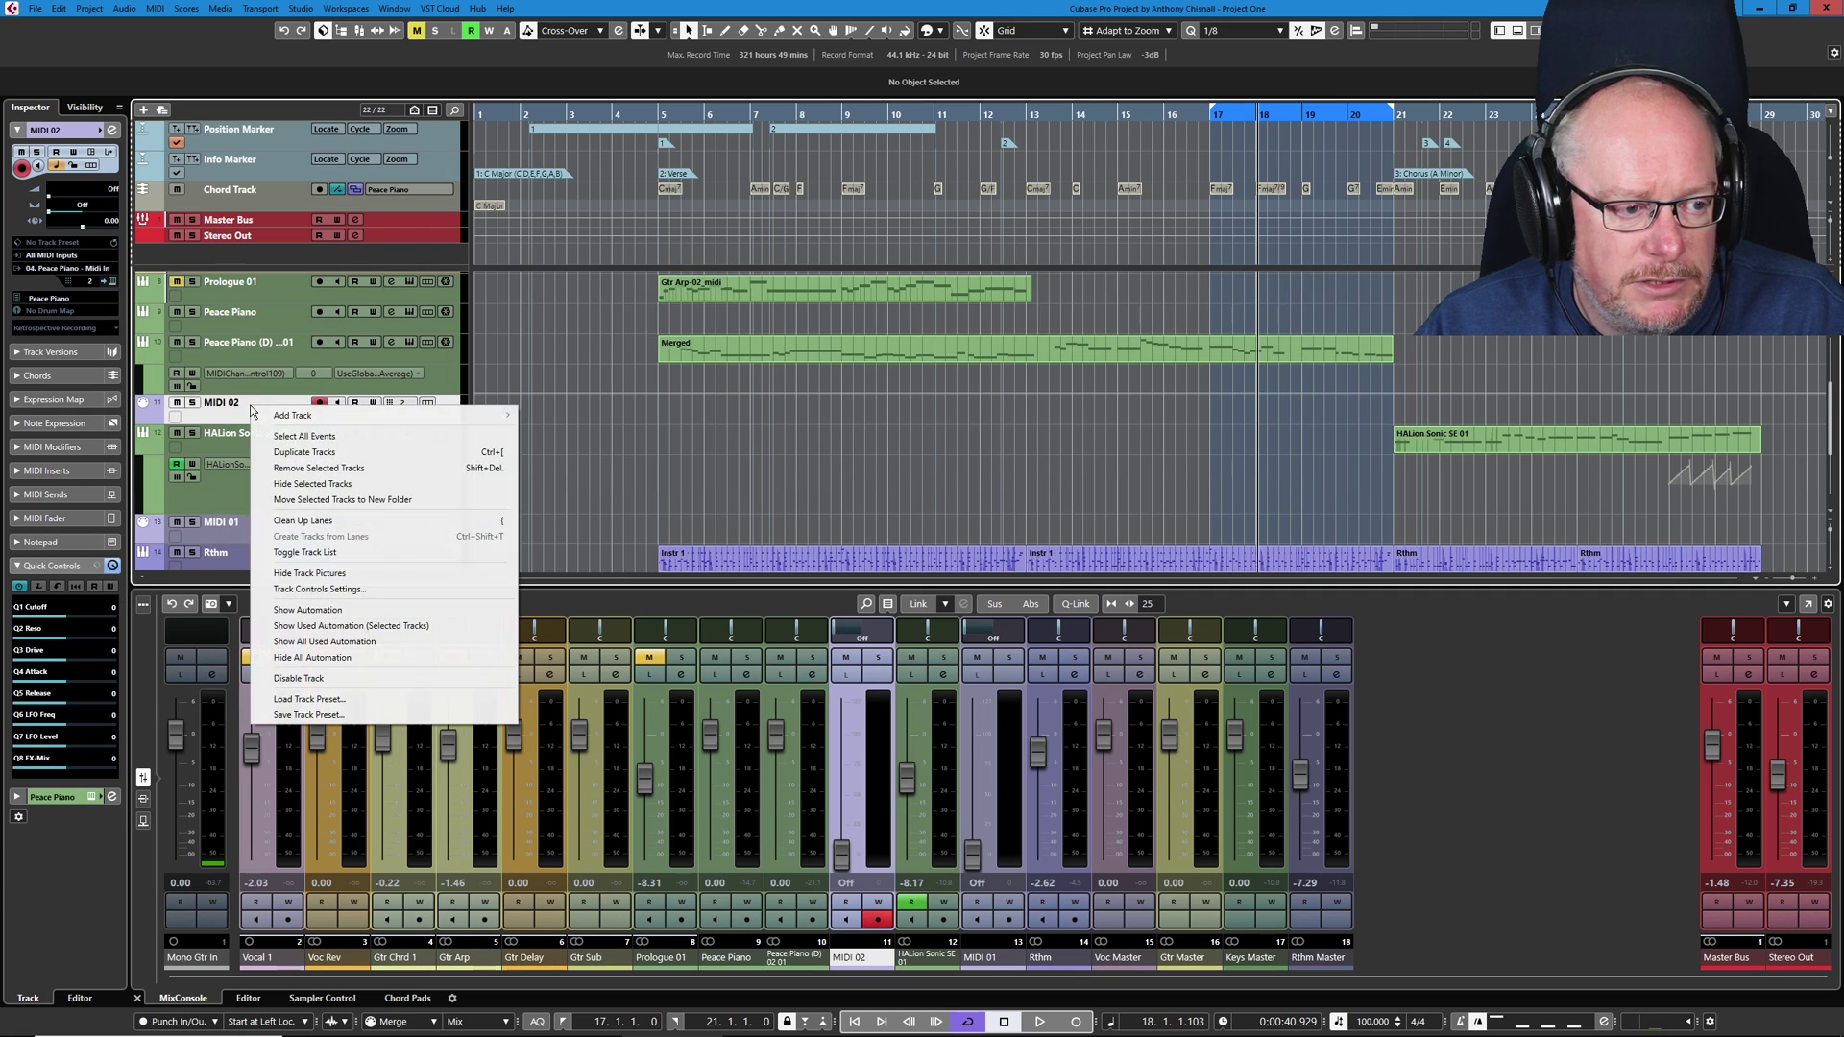
pyautogui.click(318, 467)
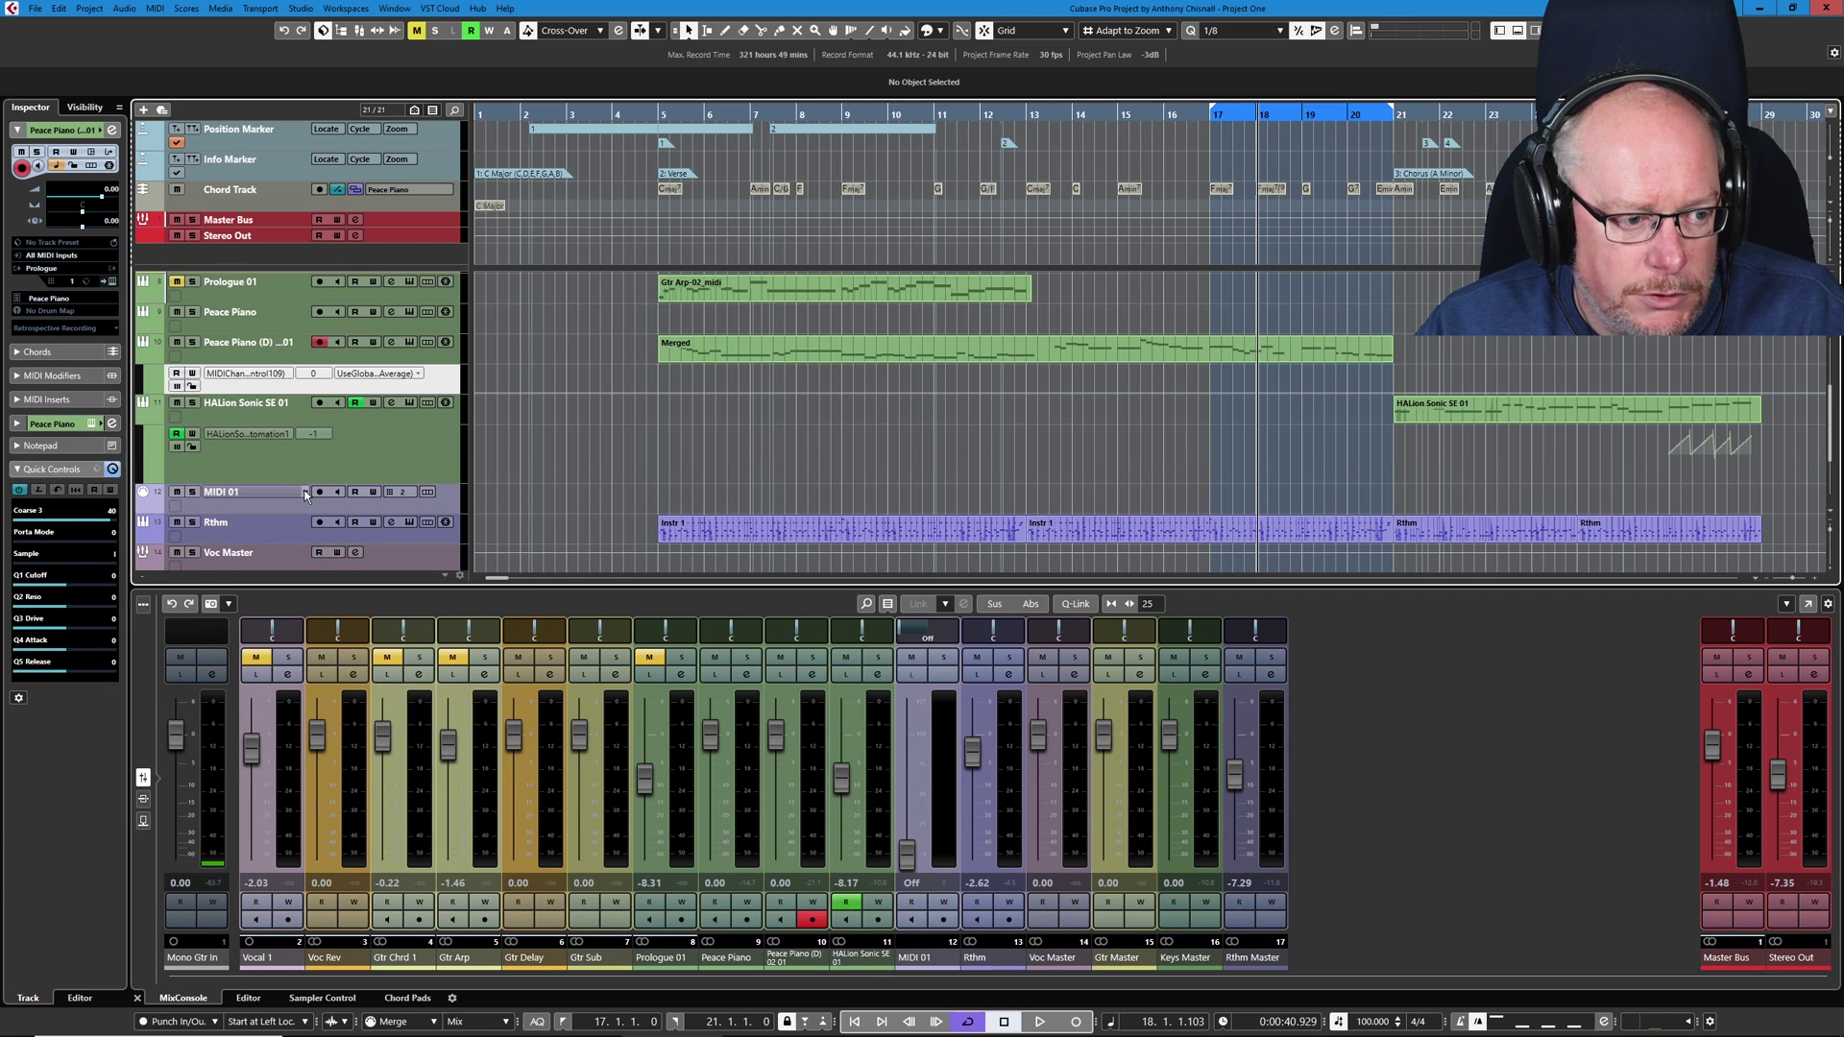
pyautogui.rightClick(272, 494)
pyautogui.click(342, 557)
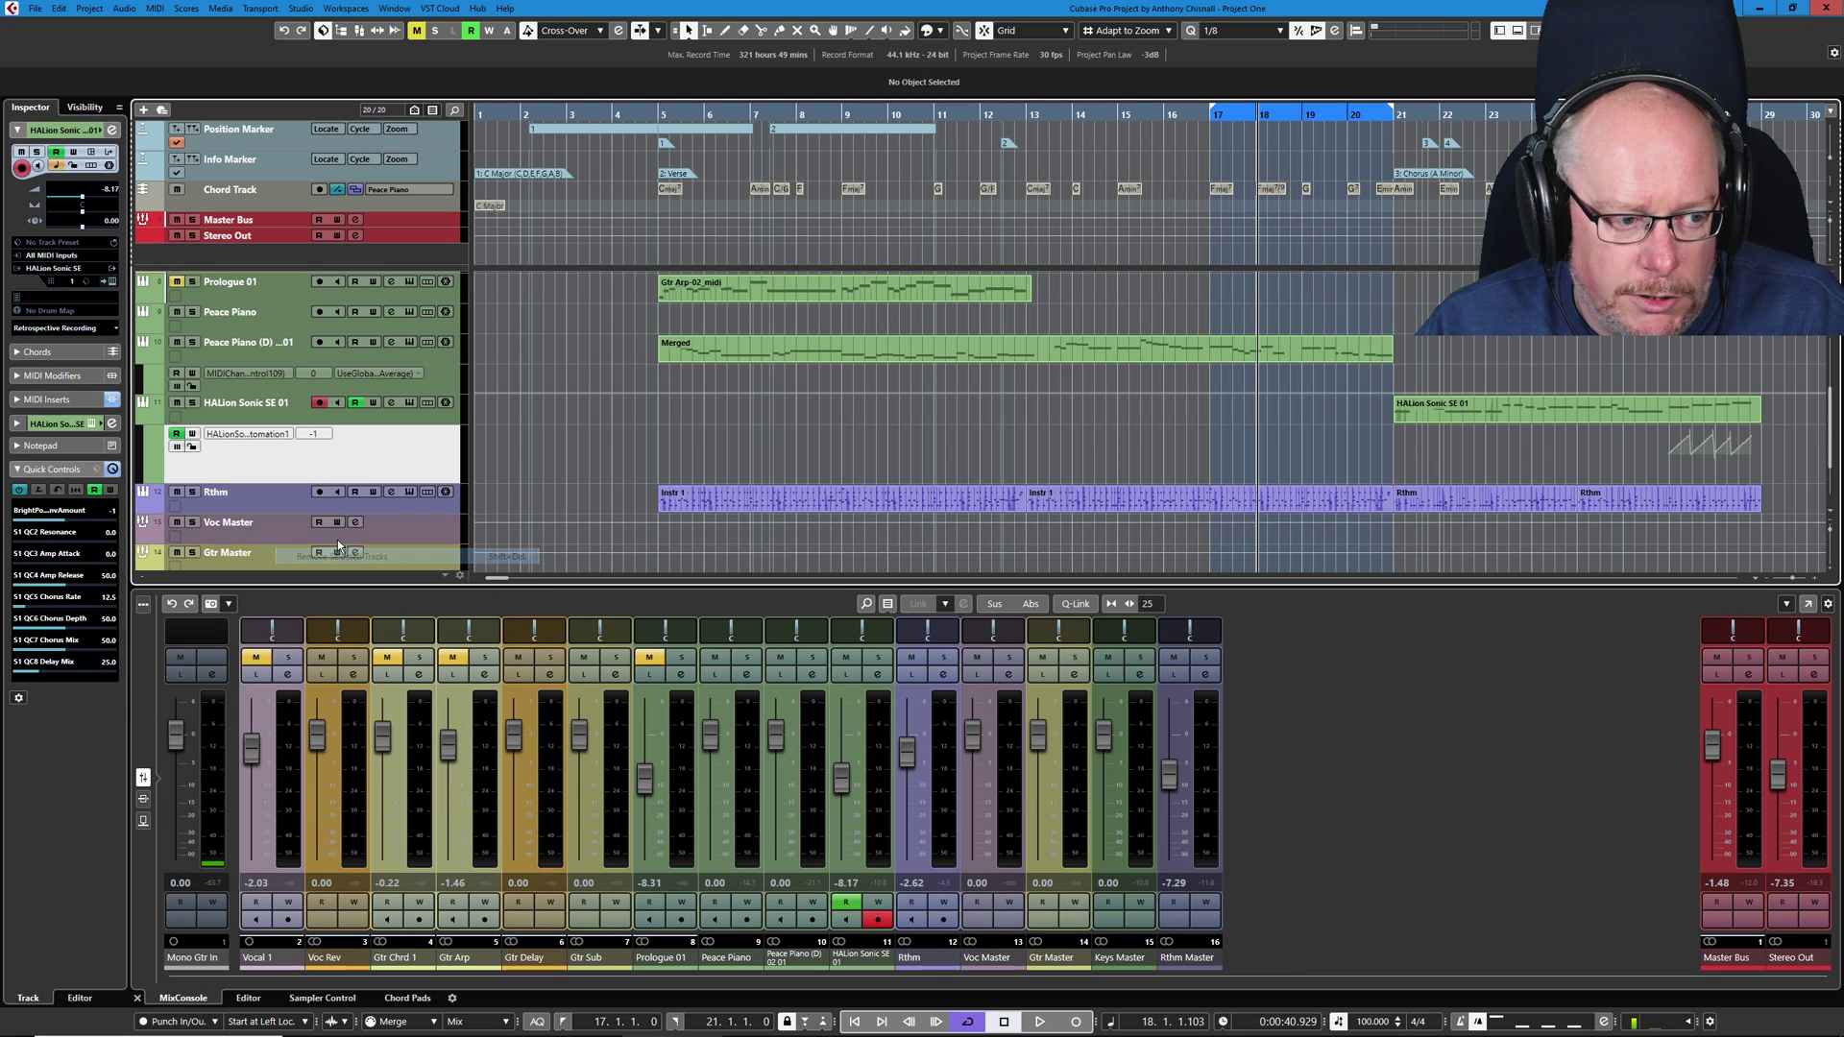
pyautogui.scroll(1, 336, 503)
pyautogui.click(288, 469)
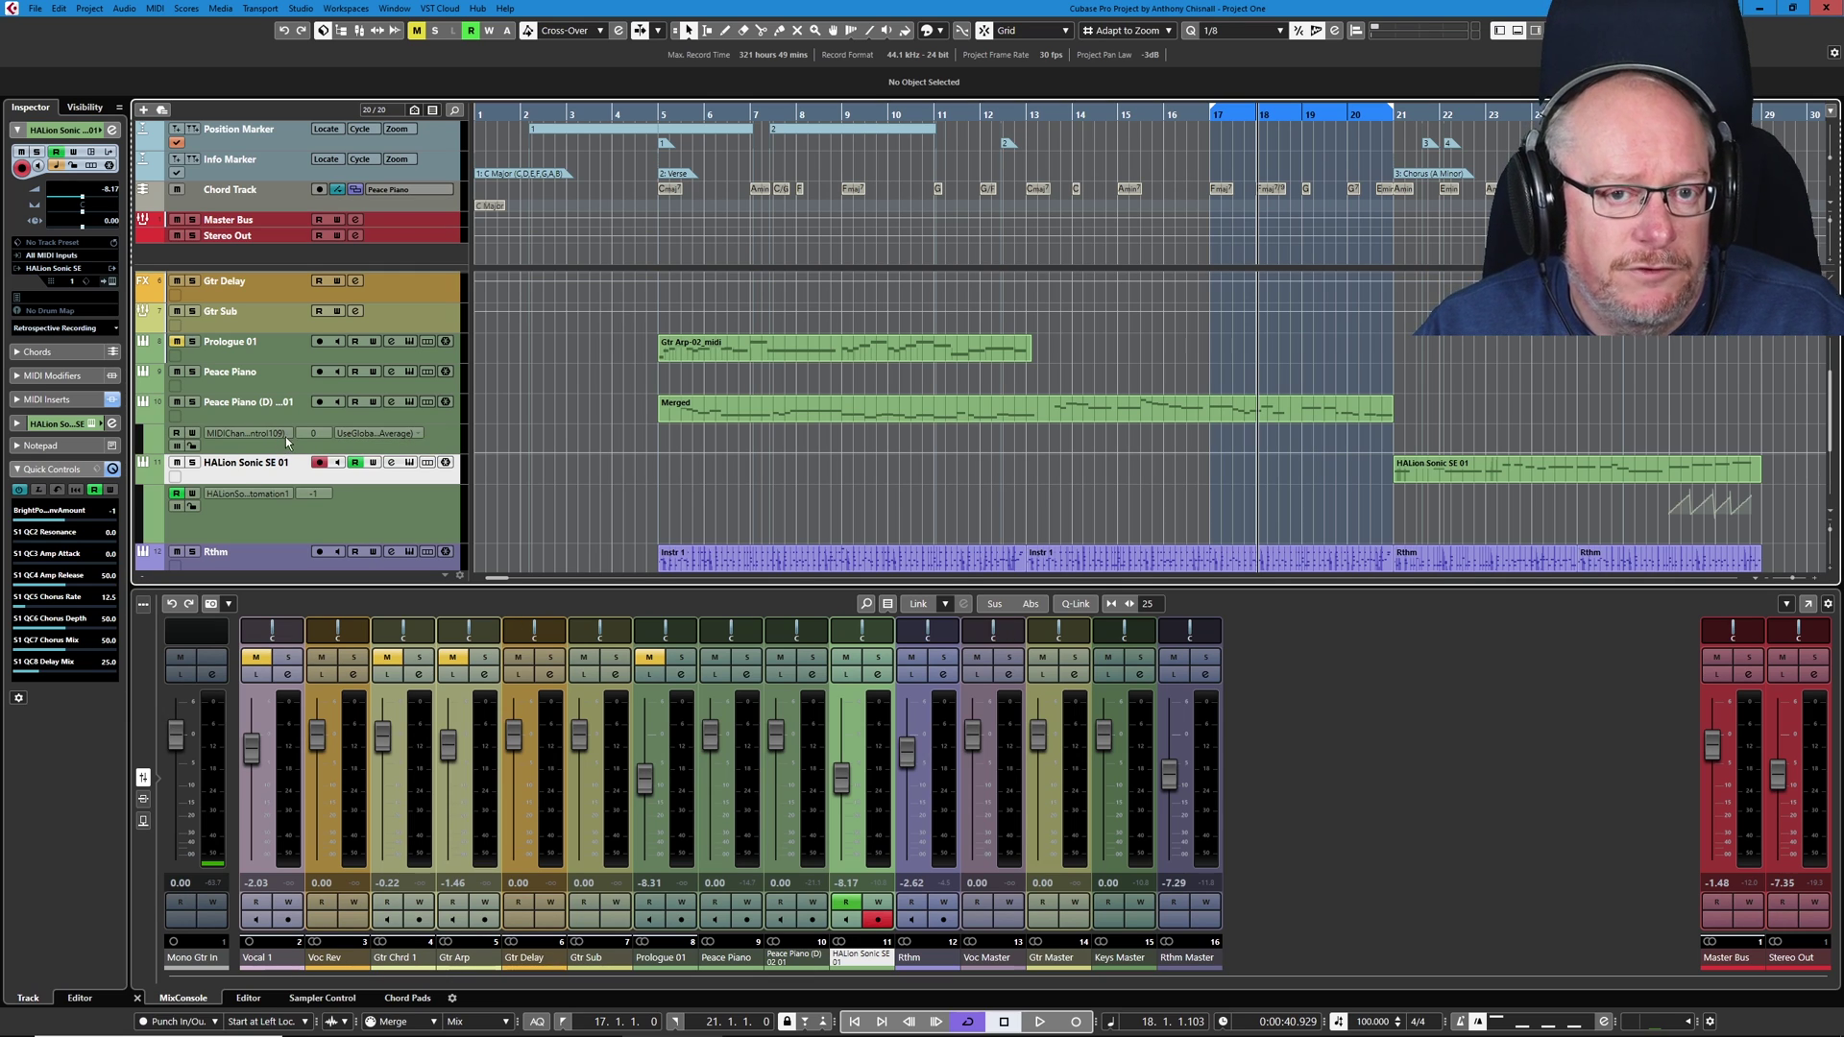
# Step: Load Steinberg Chorus into insert slot 1 of HALion Sonic SE 01's Channel Settings, then close them
pyautogui.click(391, 461)
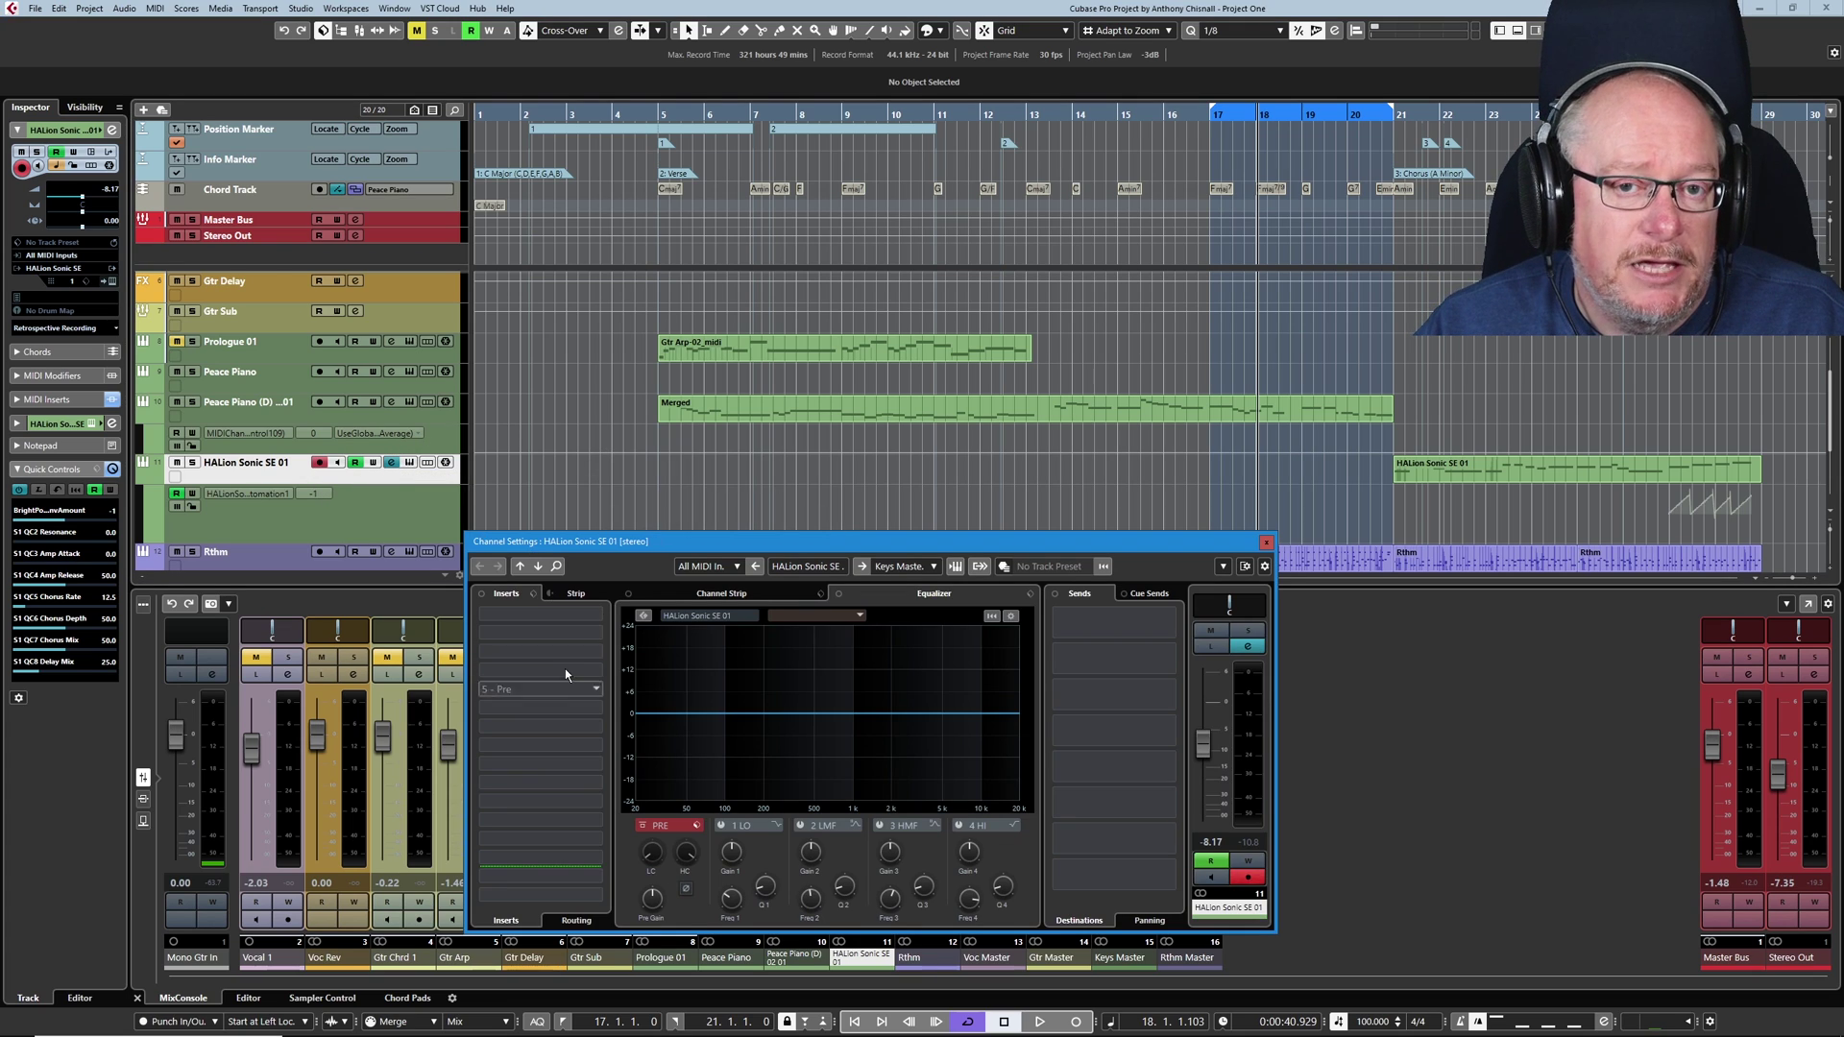
pyautogui.click(602, 627)
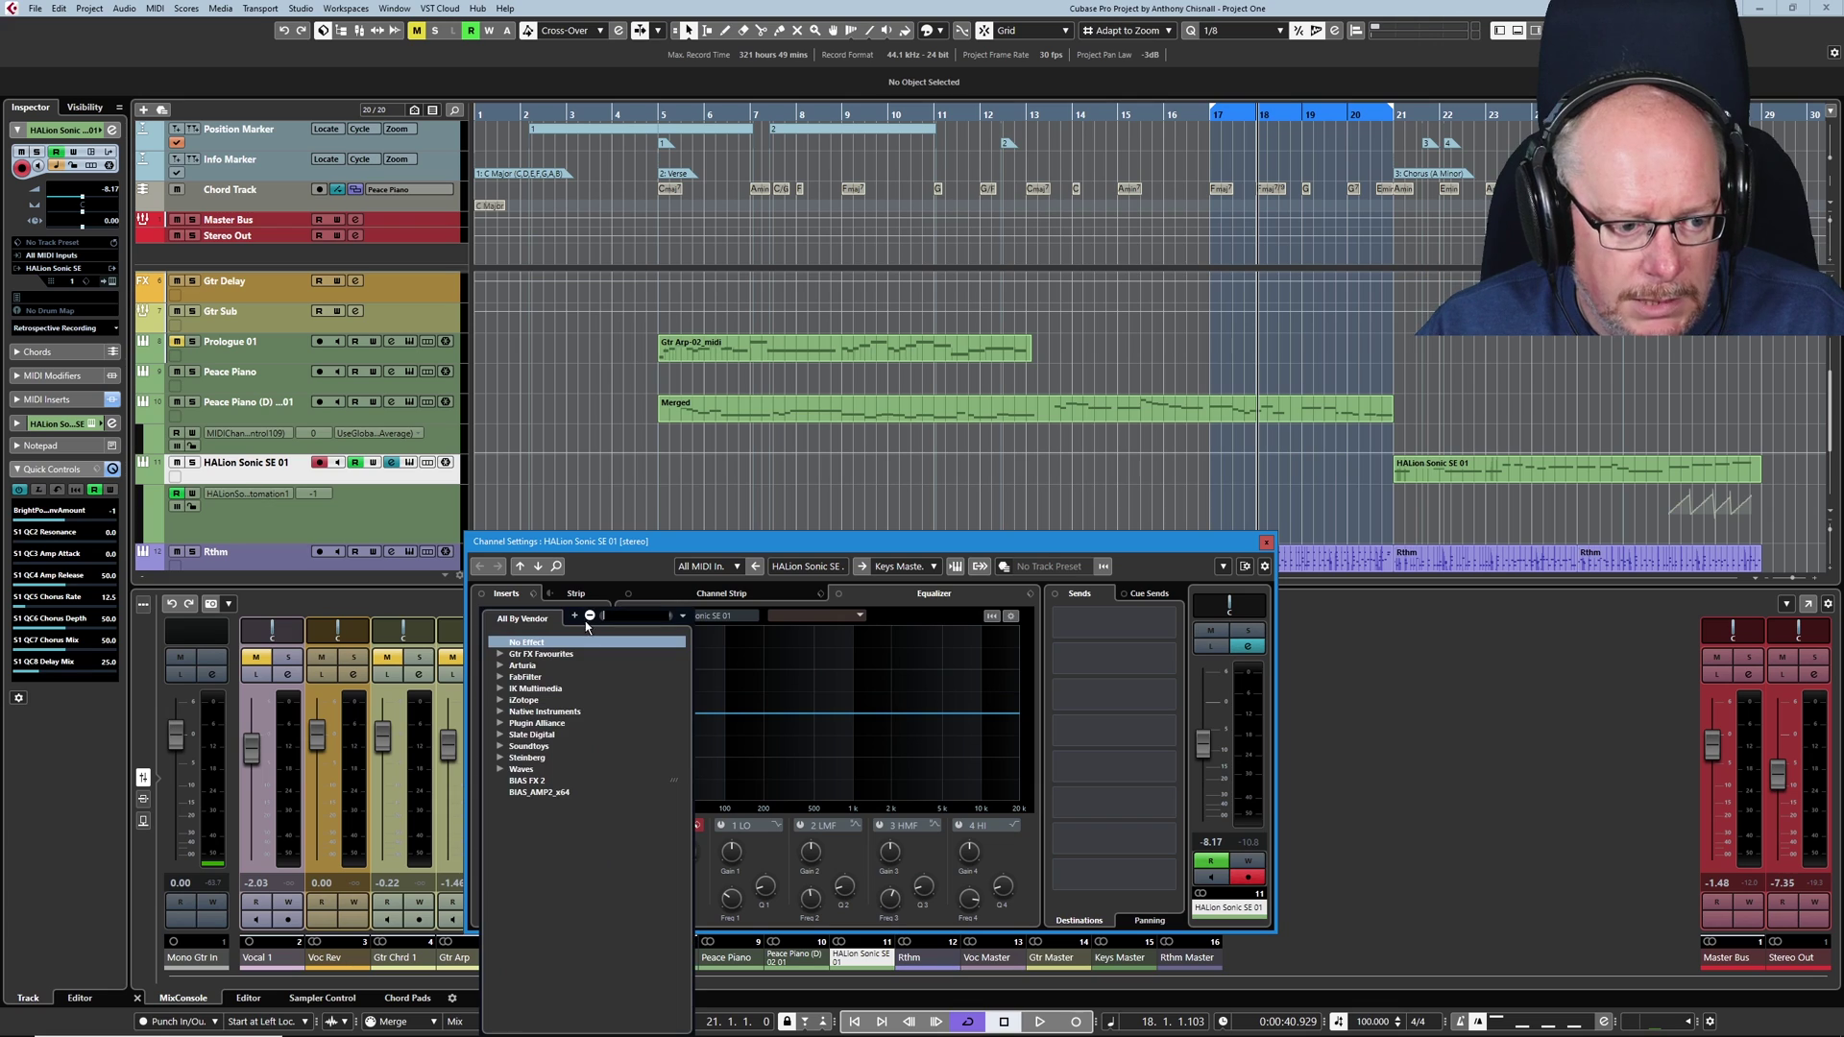
pyautogui.click(499, 758)
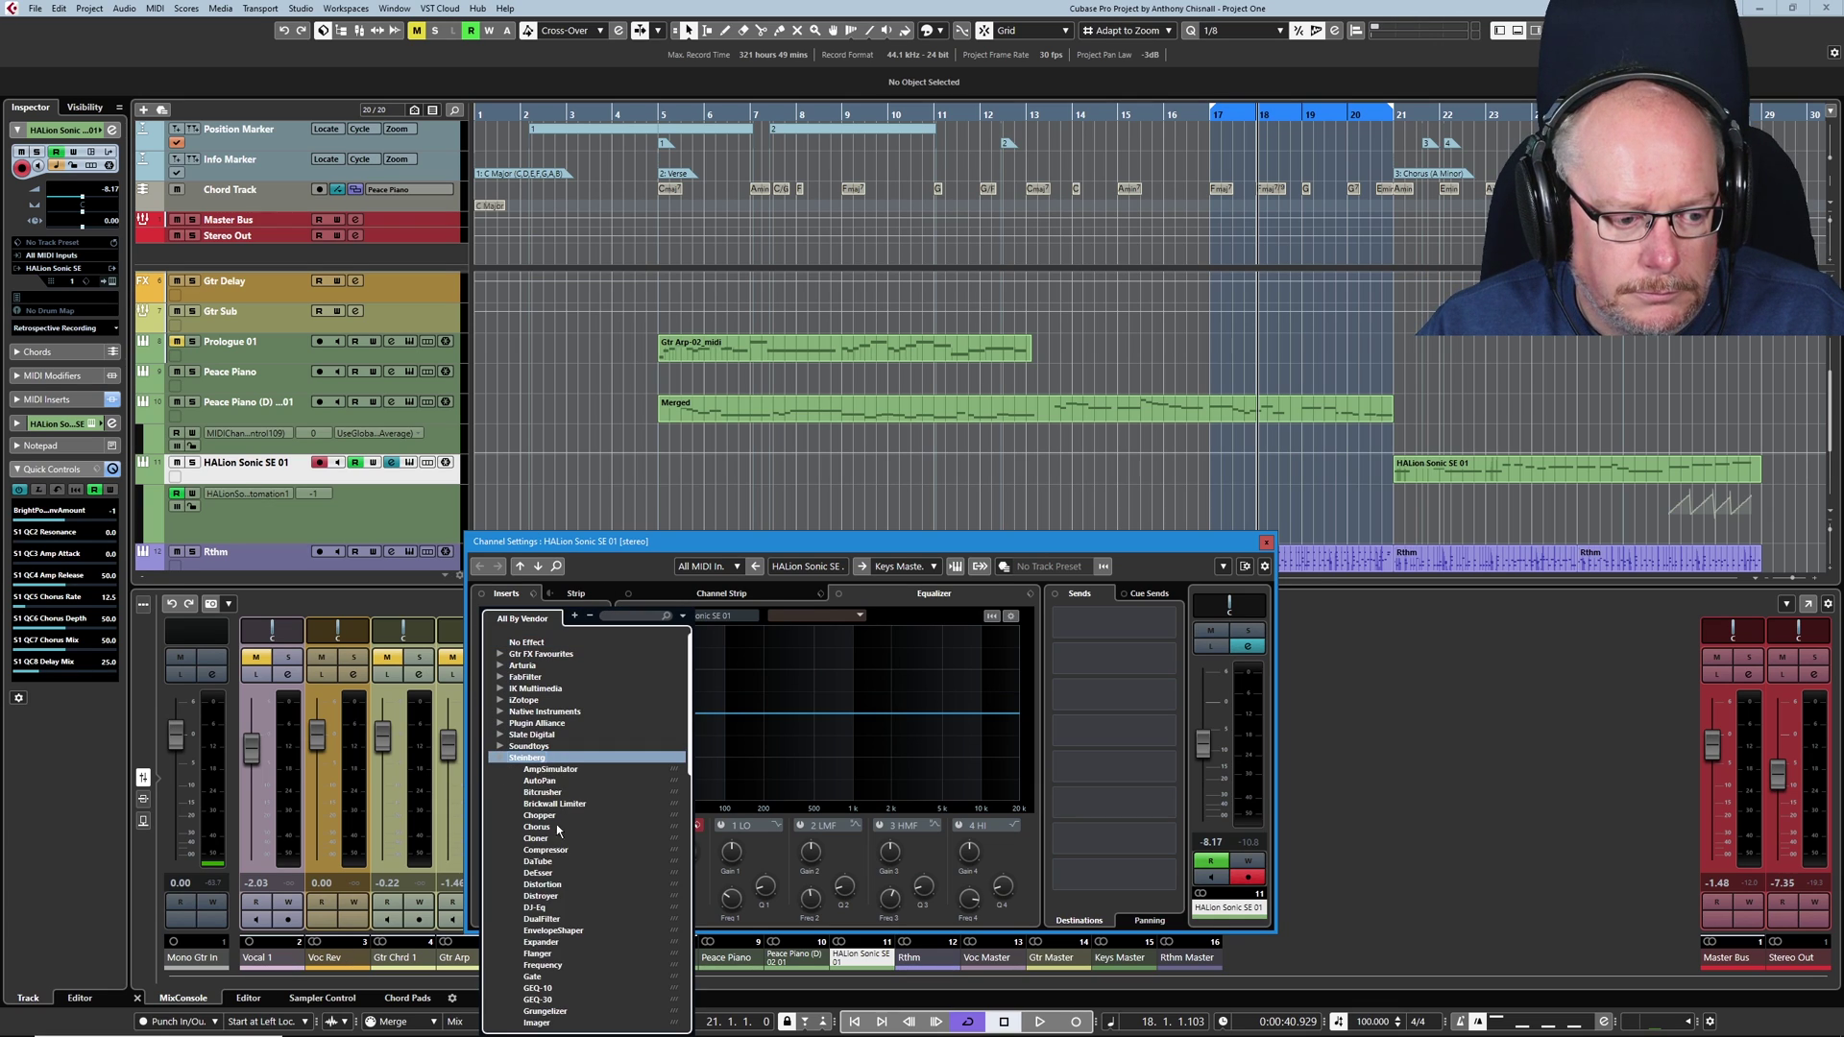
pyautogui.click(536, 827)
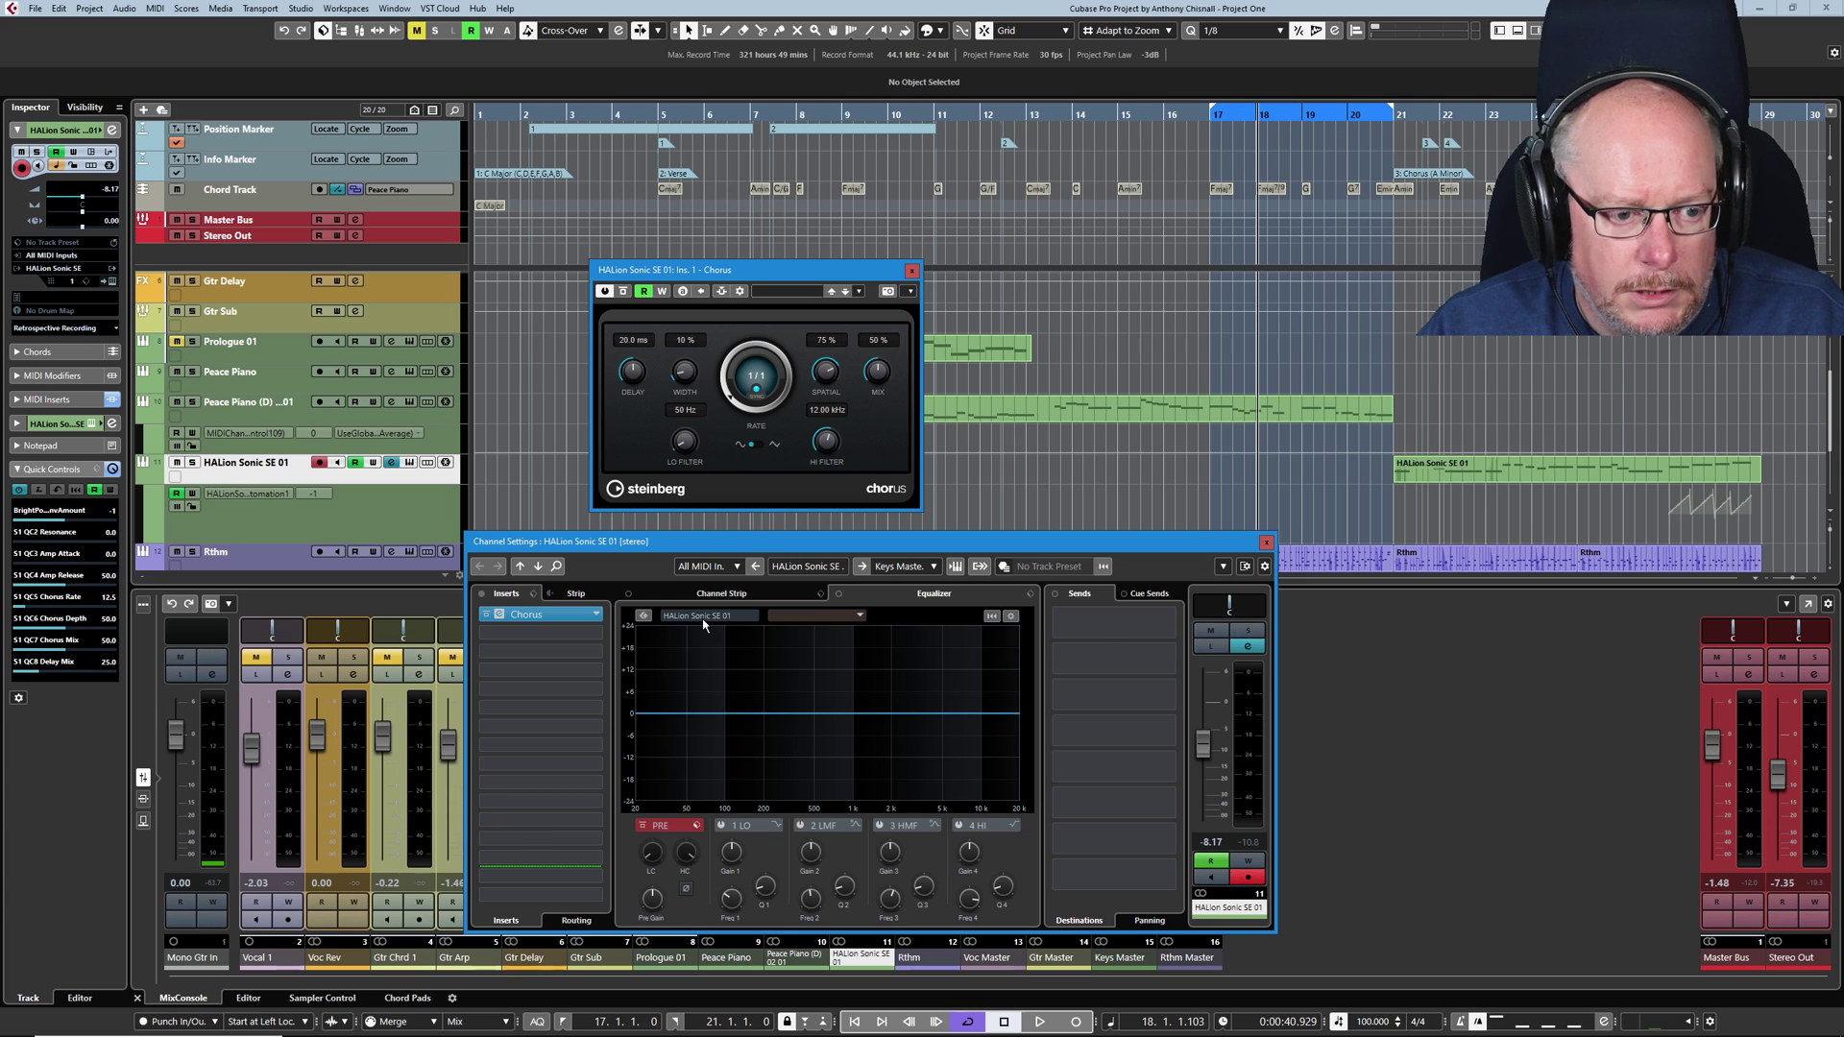
pyautogui.click(1266, 542)
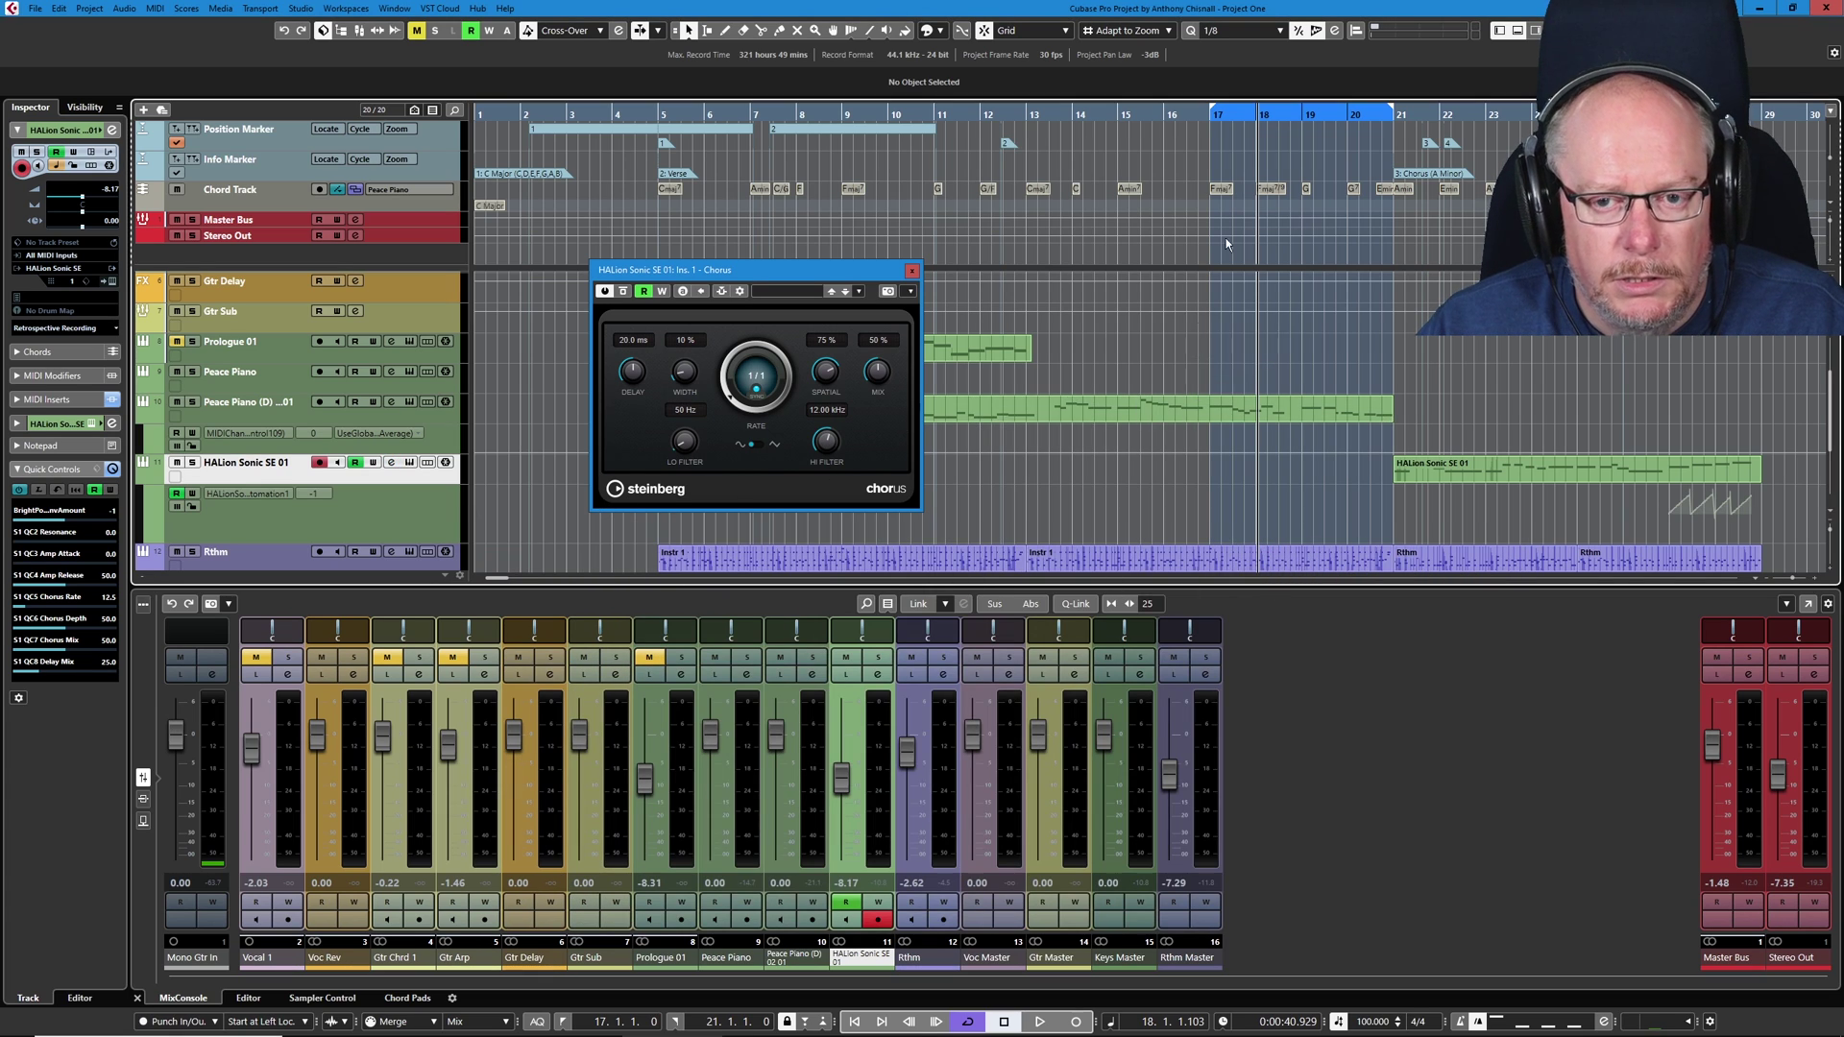
# Step: Use Quick Controls Learn to map the Chorus Width knob to quick control 8, then begin renaming it
pyautogui.click(1534, 34)
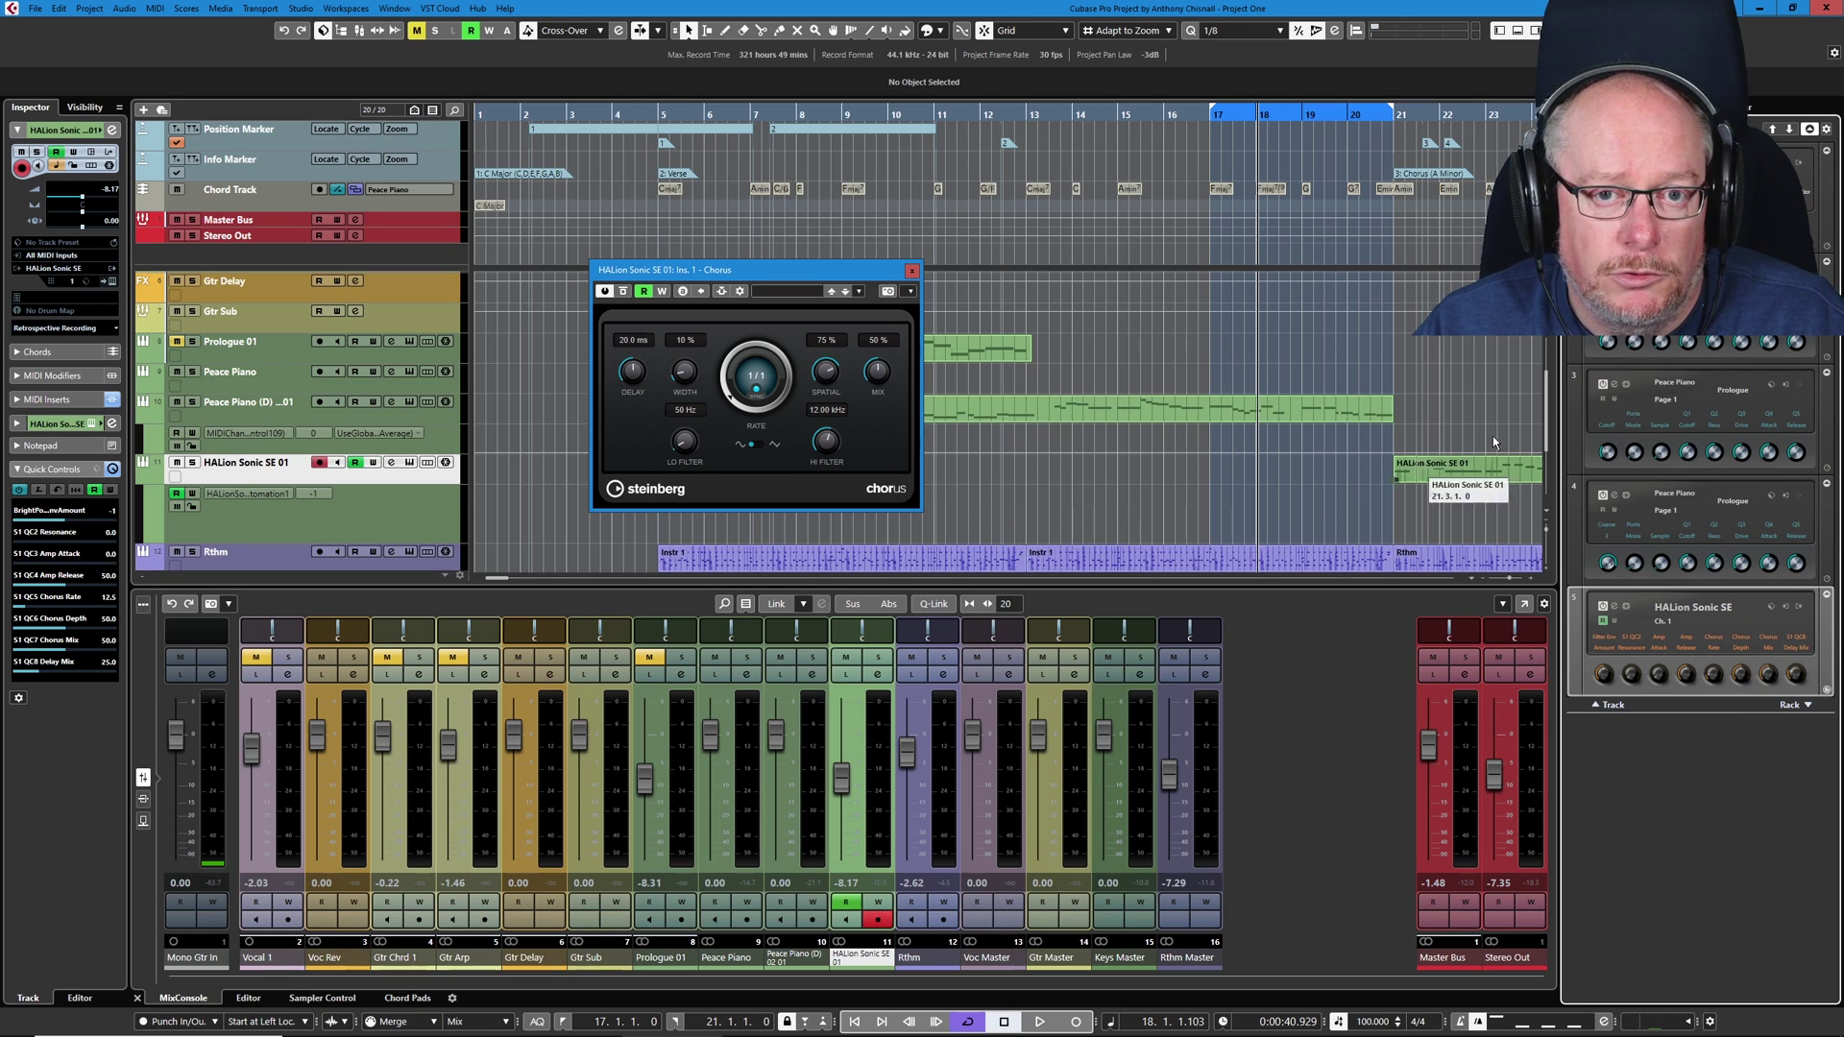
pyautogui.click(1534, 34)
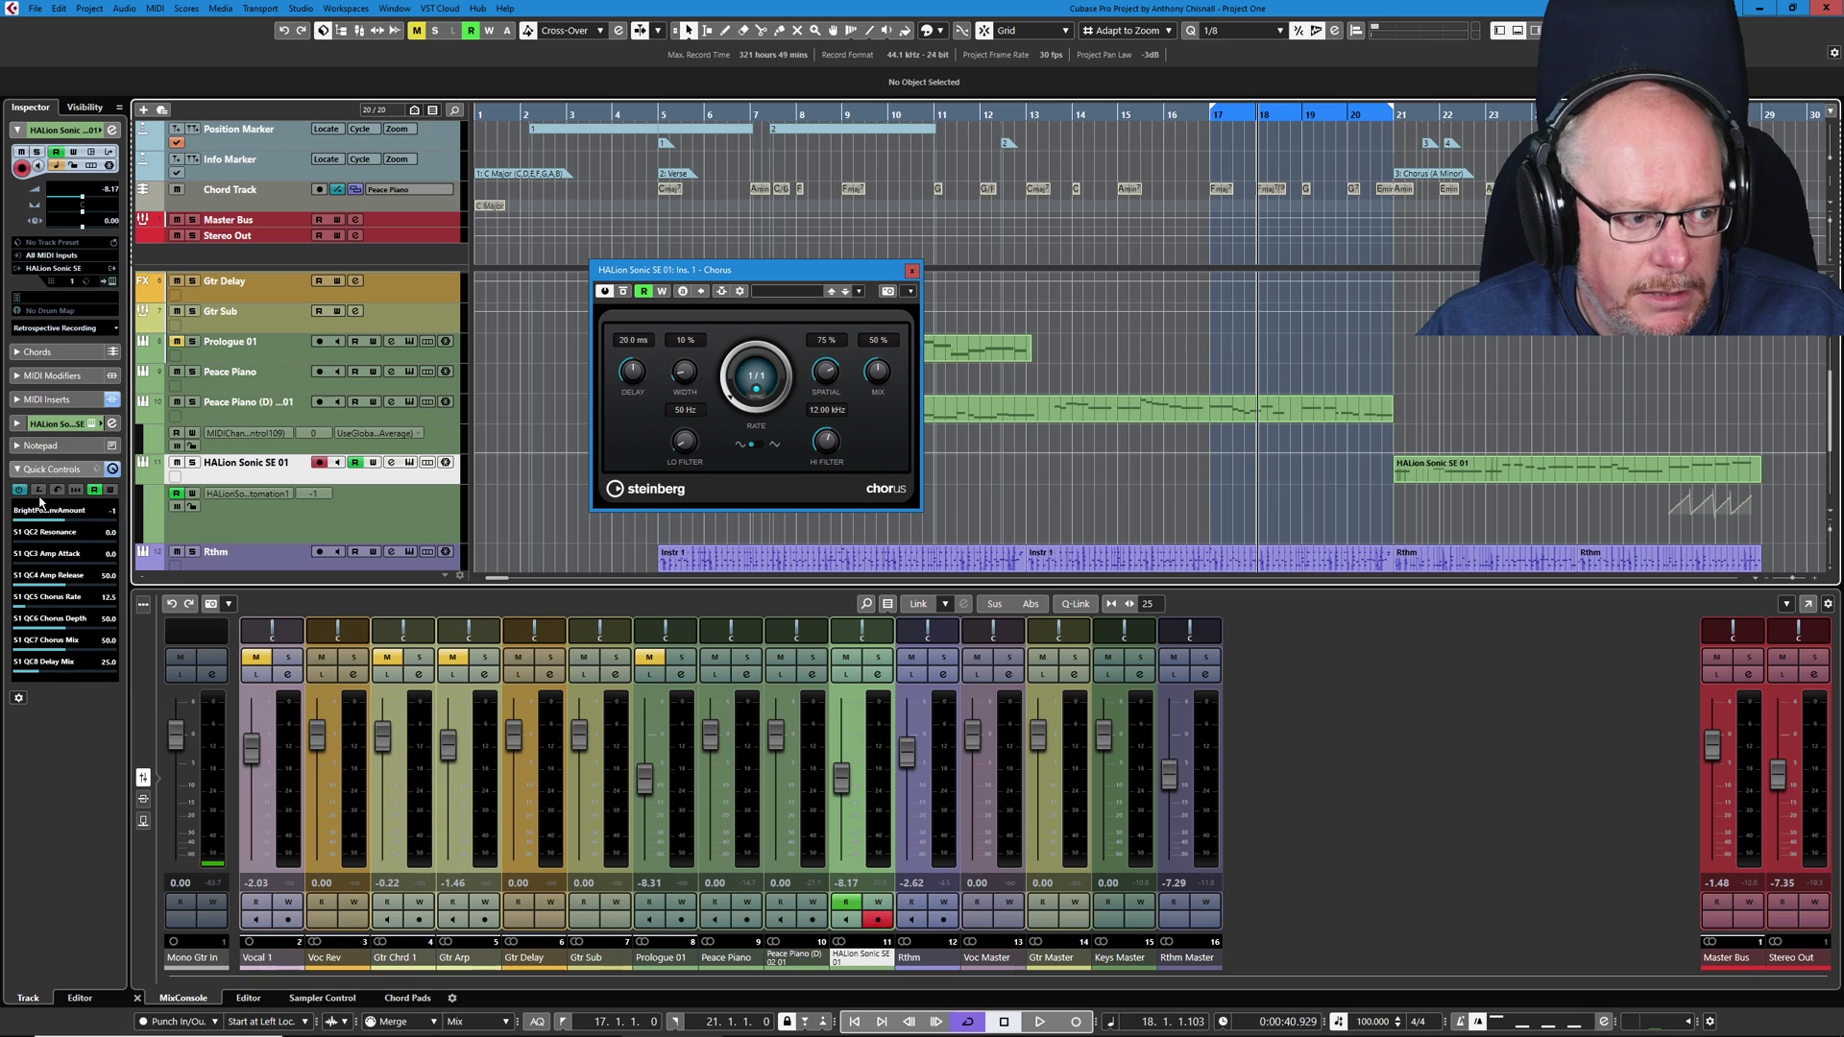
pyautogui.click(38, 490)
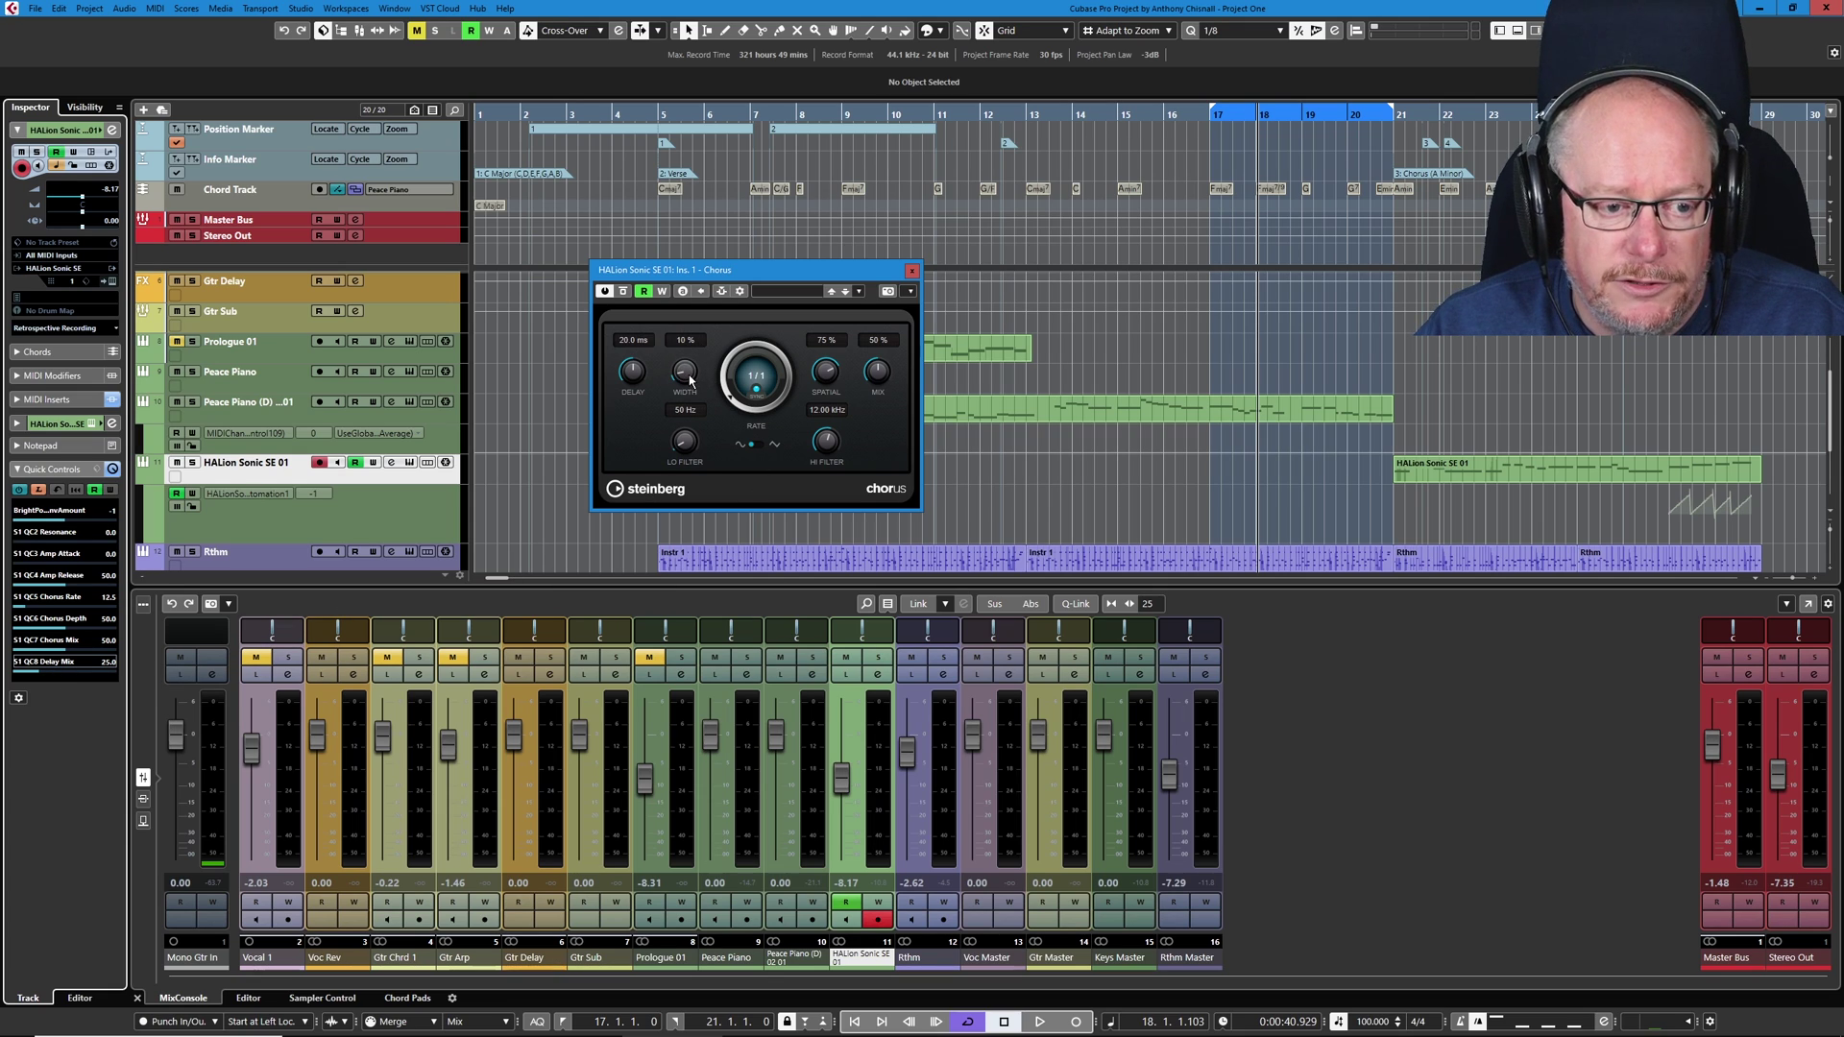
pyautogui.moveTo(687, 374); pyautogui.dragTo(678, 332)
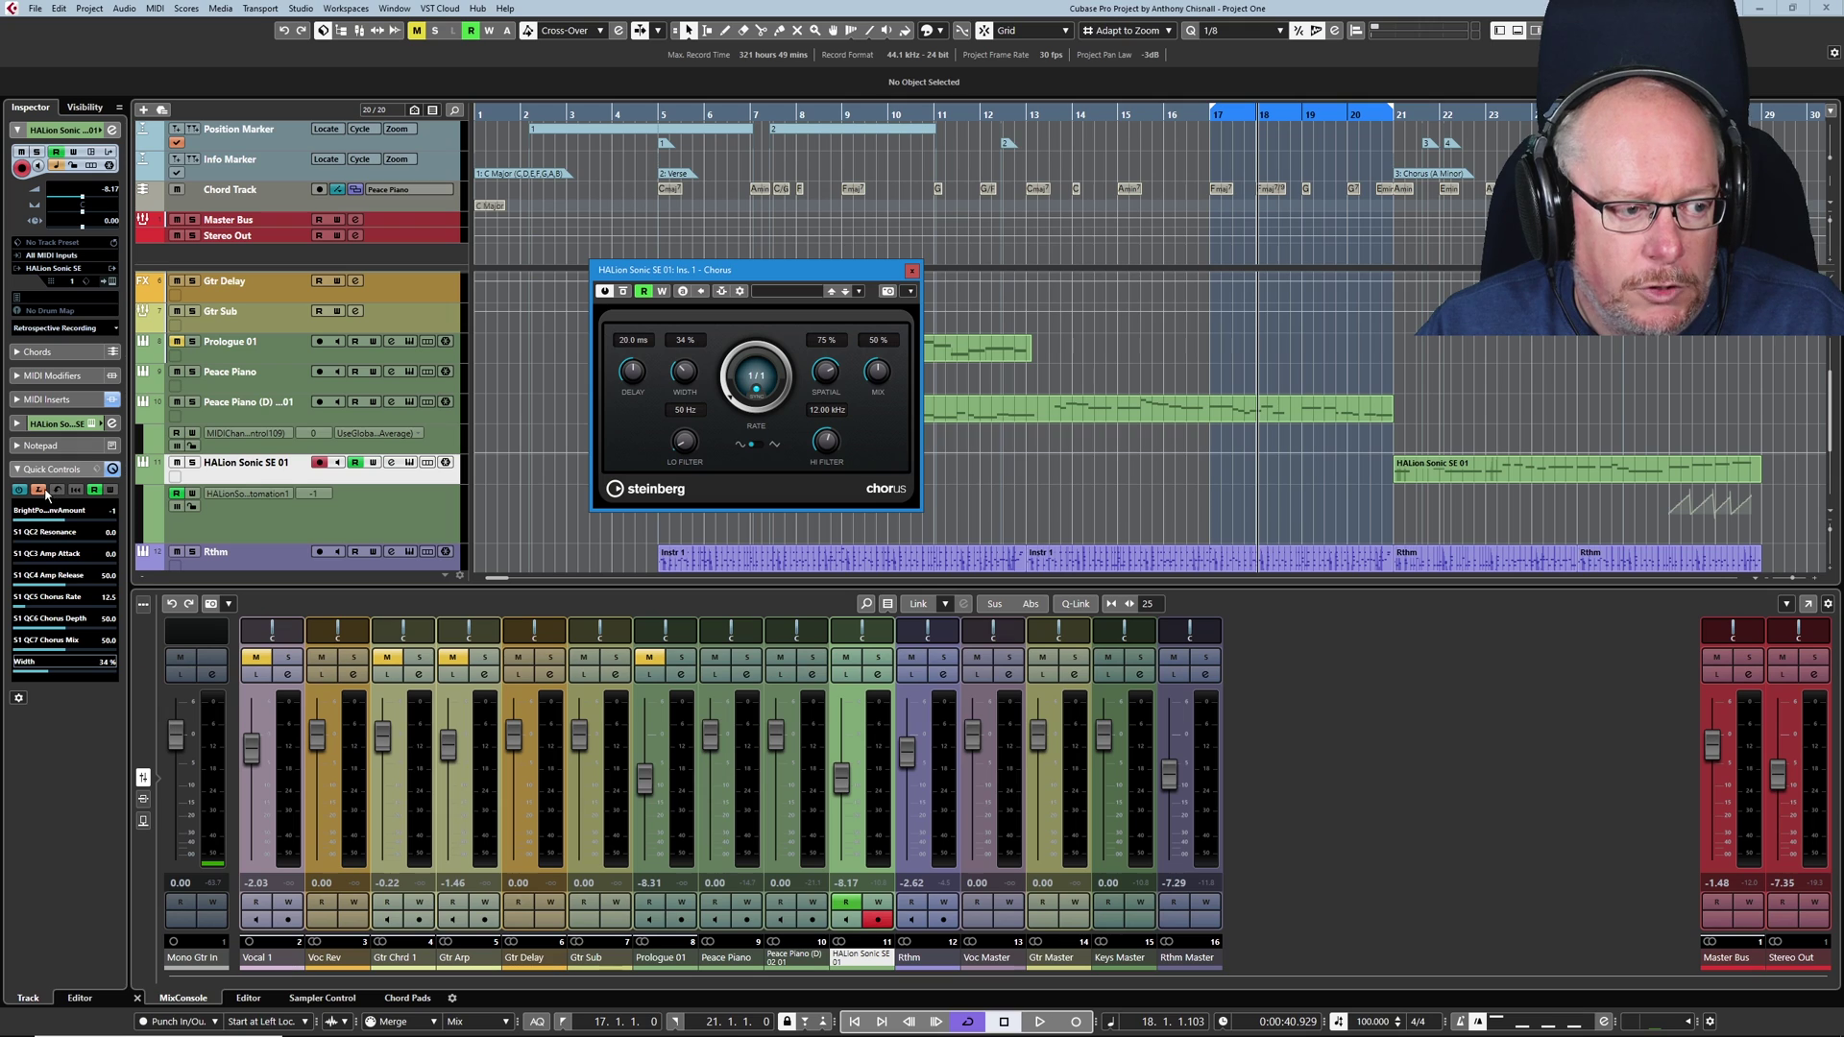
pyautogui.doubleClick(32, 666)
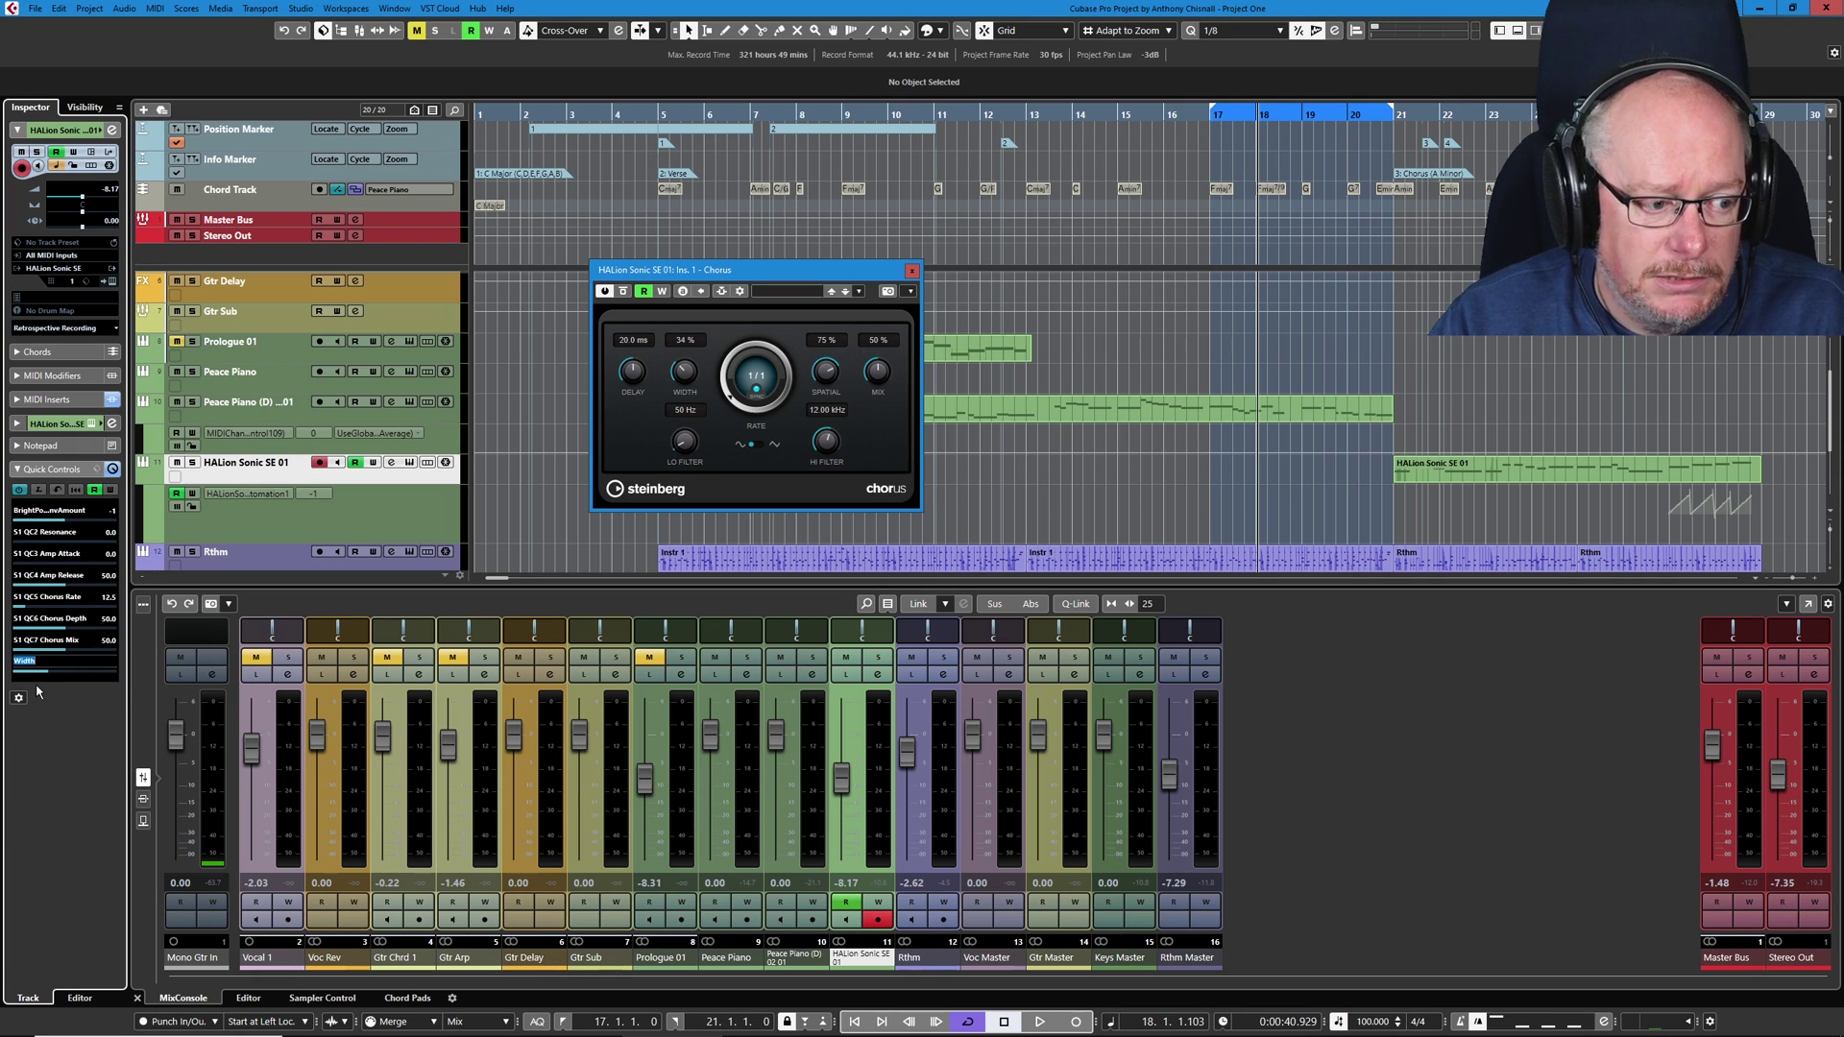
# Step: Name the quick control 'Chorus Width' and move the Chorus panel aside
pyautogui.write('Chorus Width')
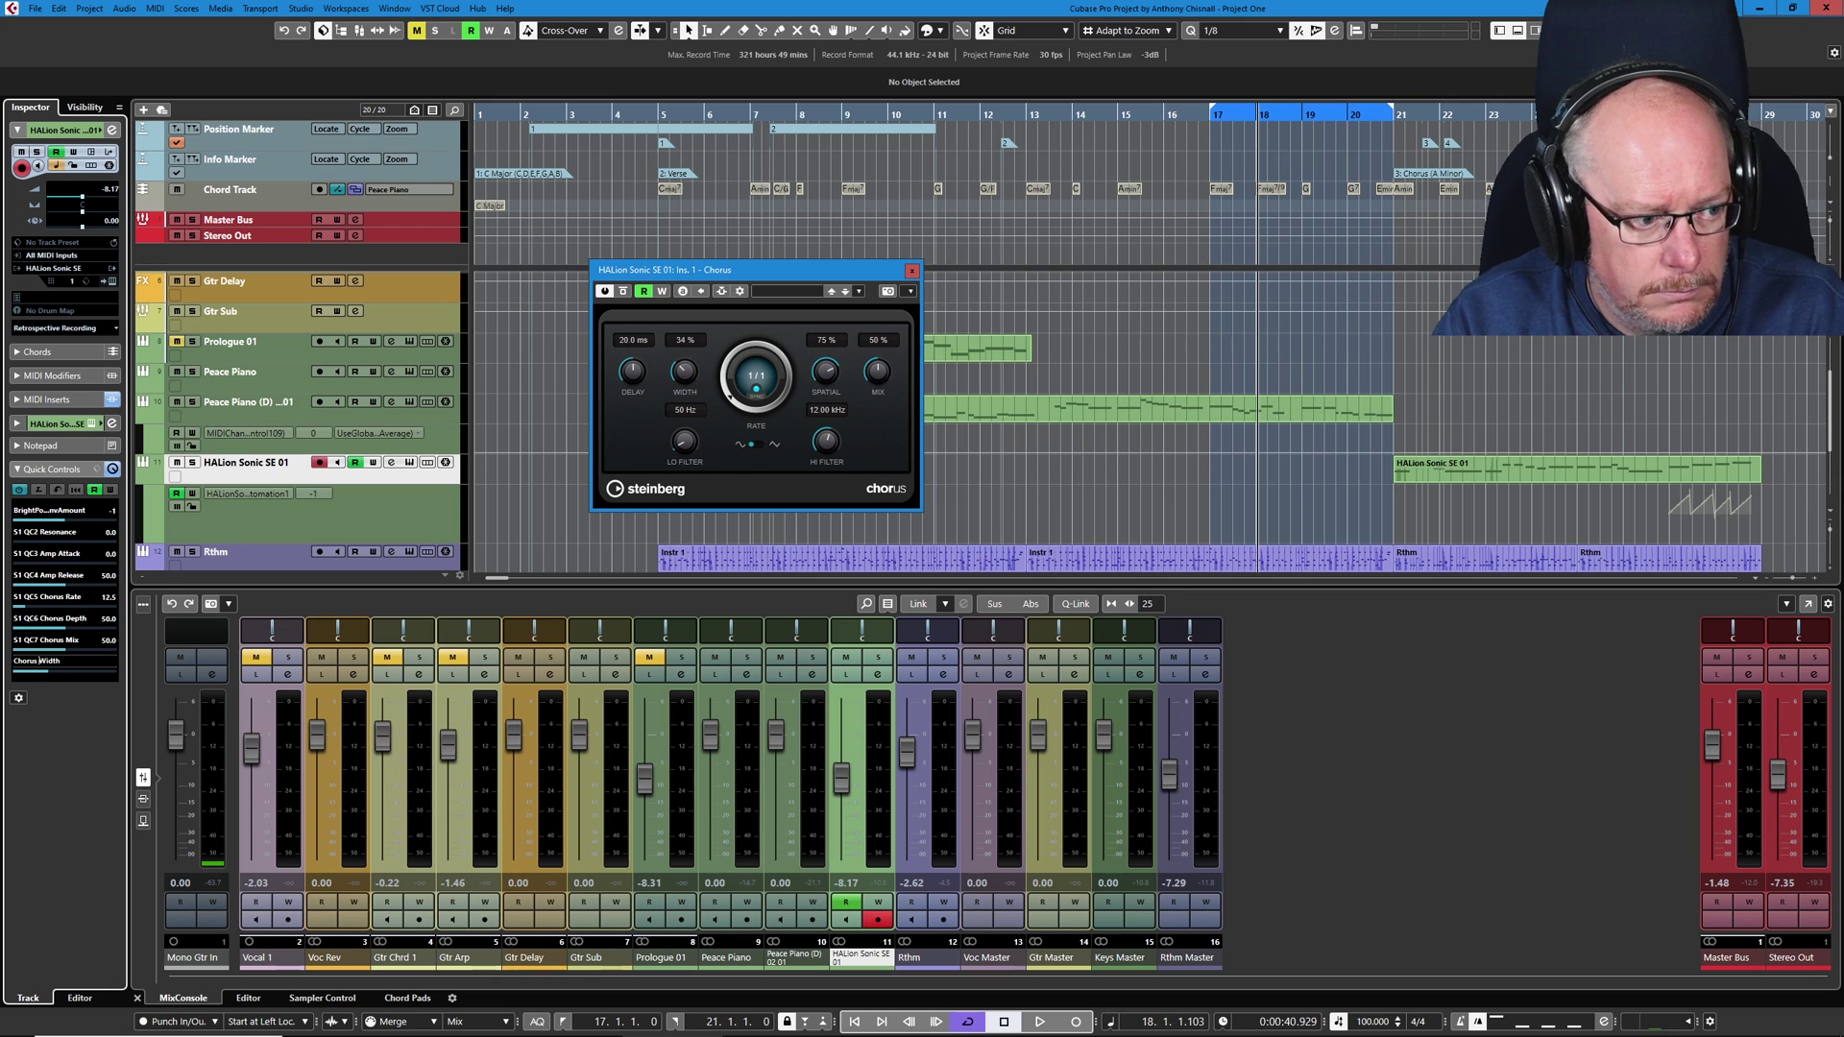
pyautogui.press('Return')
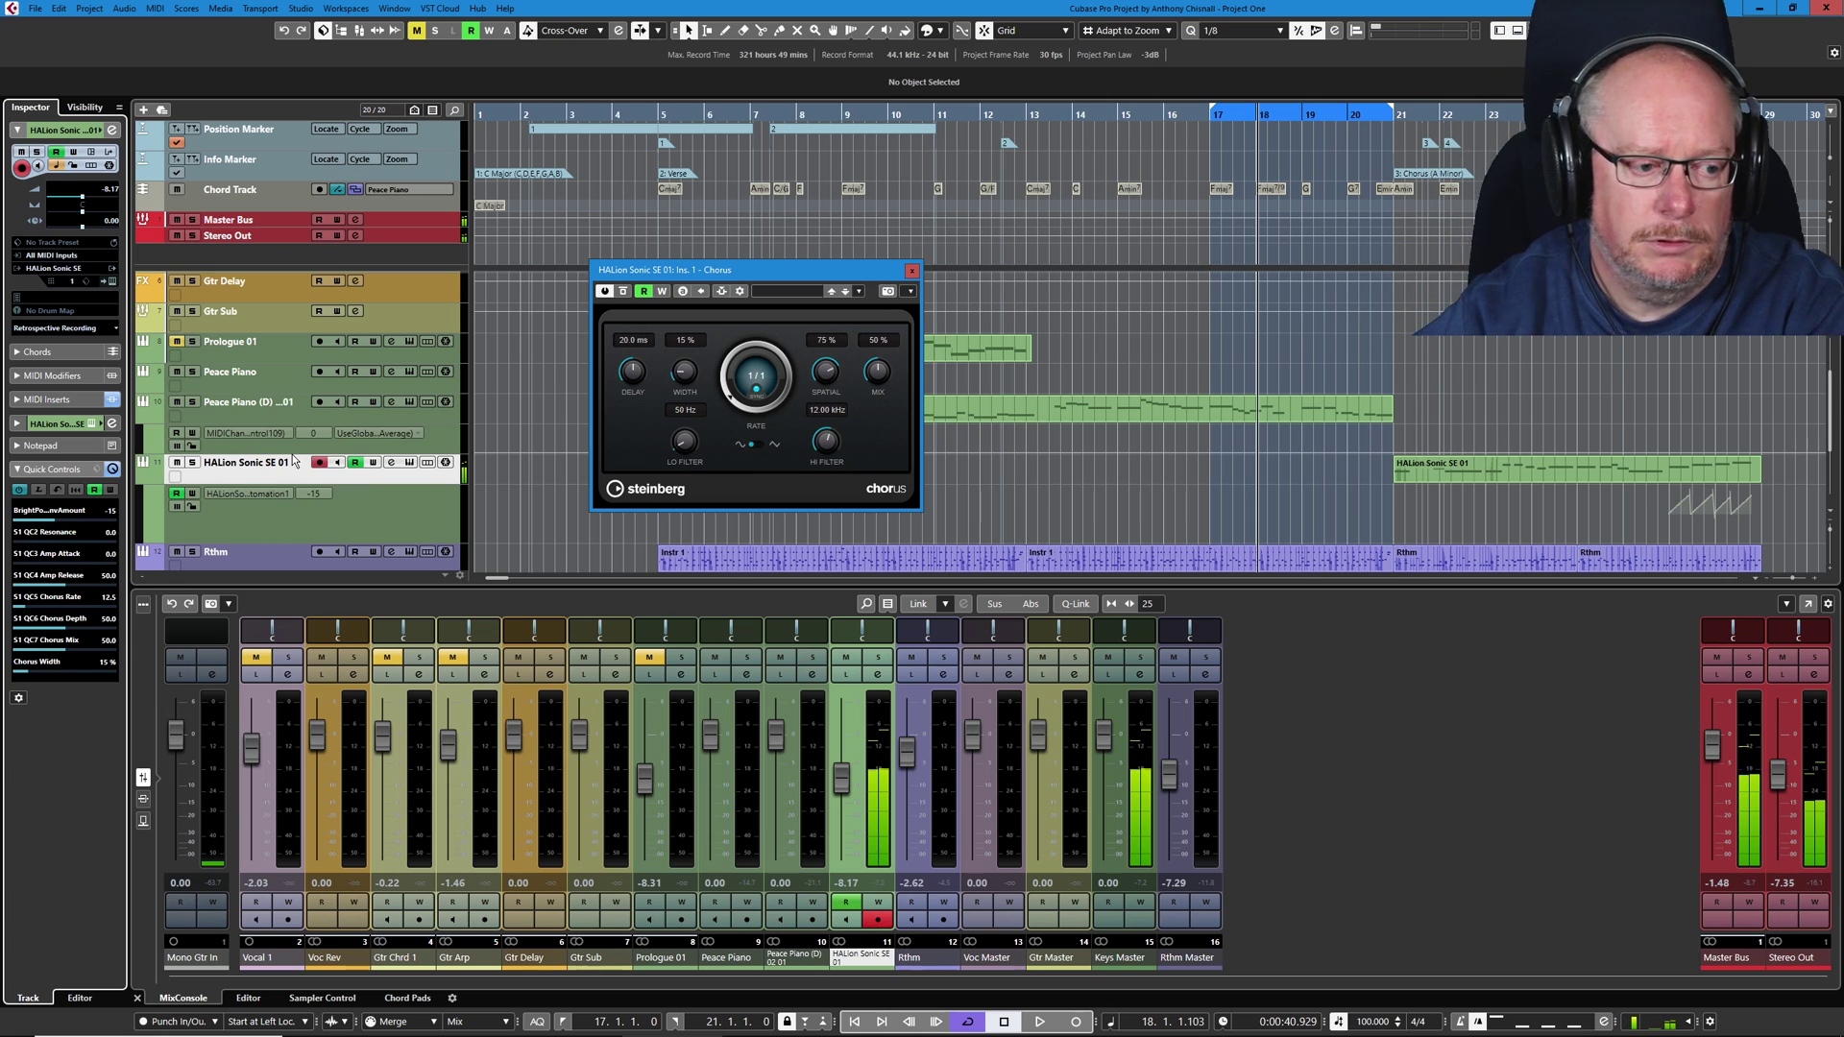
pyautogui.moveTo(893, 277); pyautogui.dragTo(858, 288)
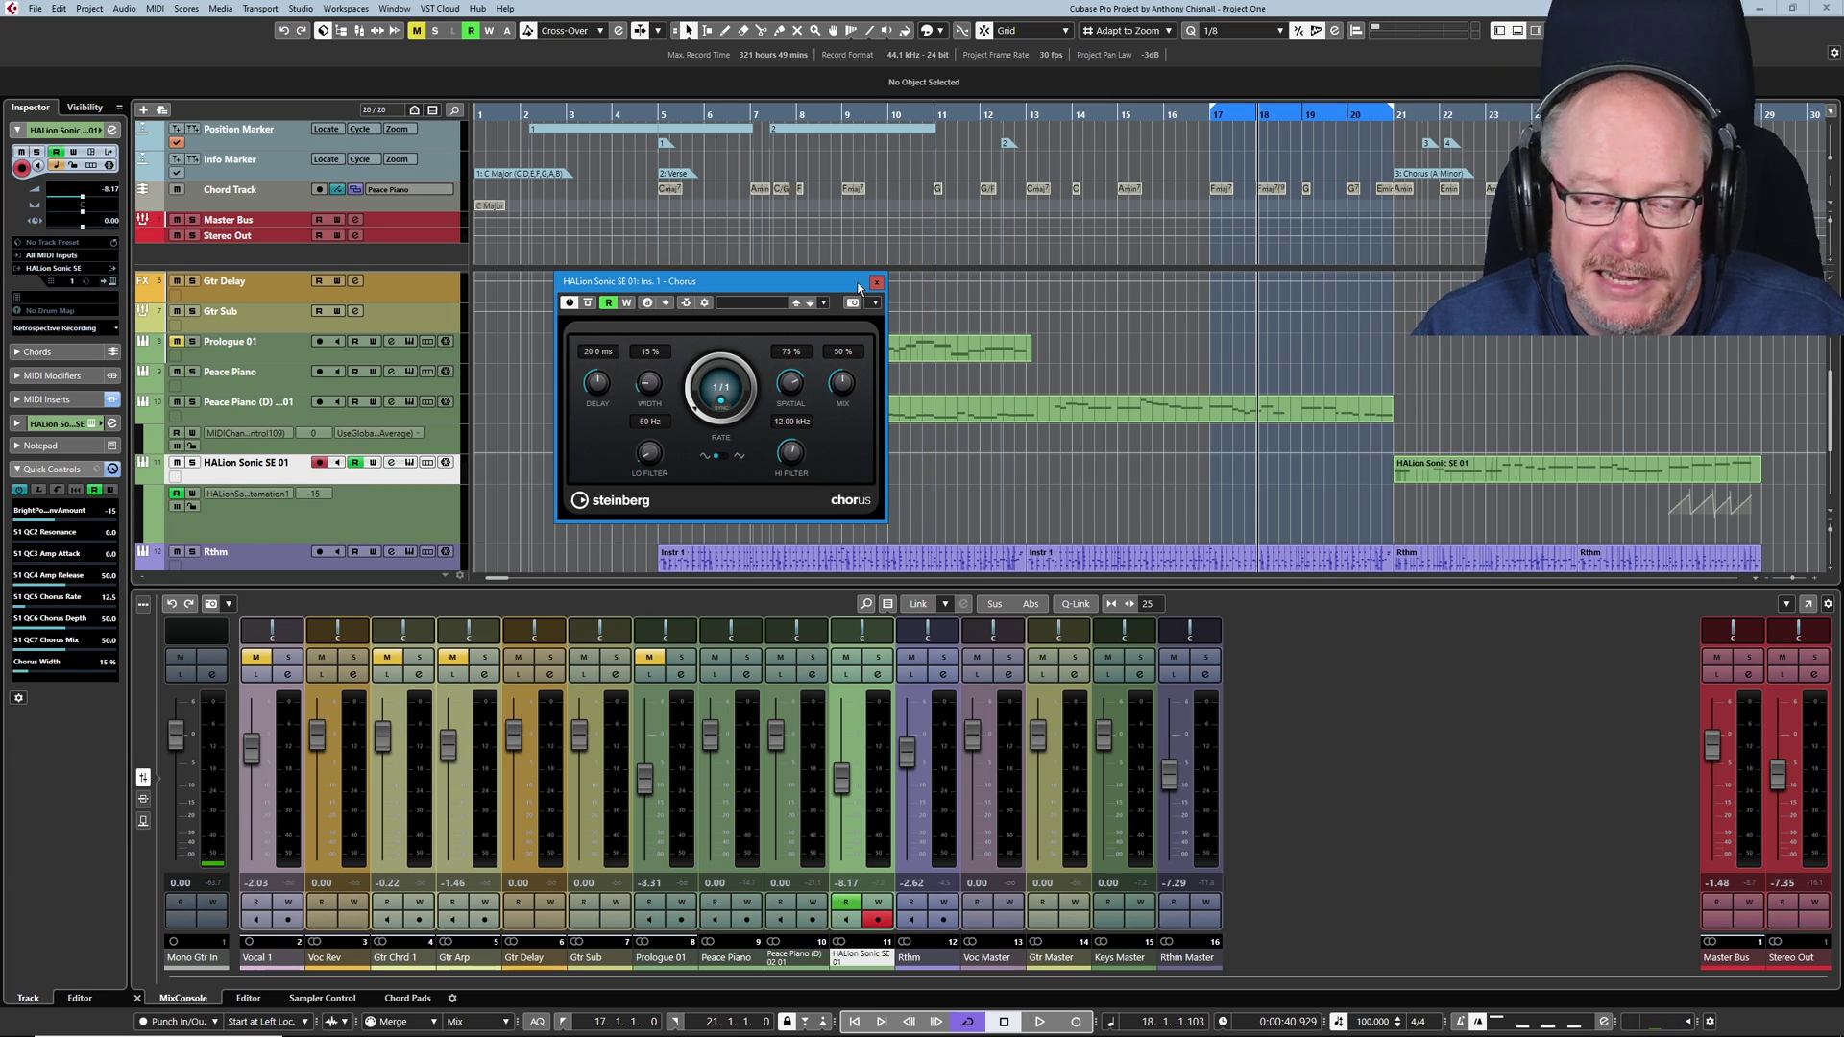
# Step: Close Chorus, open the HALion Sonic SE editor, and show Cutoff's quick control slots
pyautogui.click(876, 282)
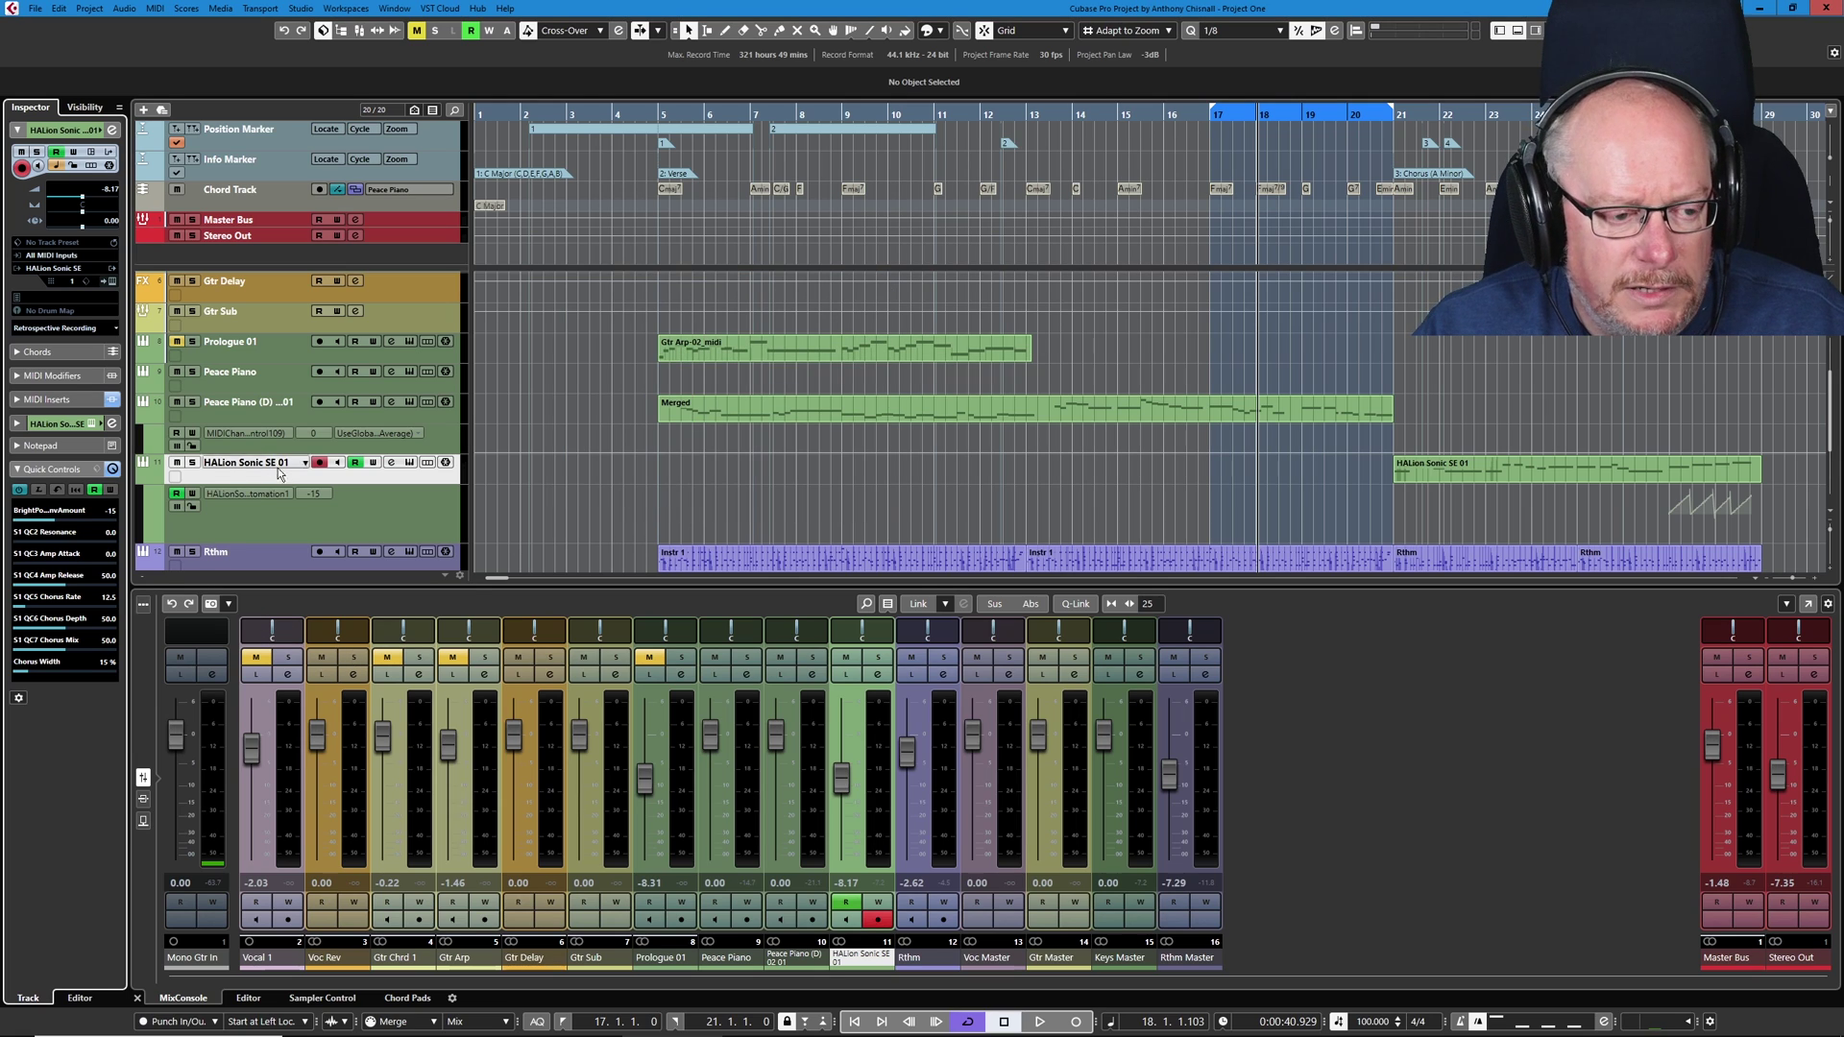
pyautogui.click(410, 465)
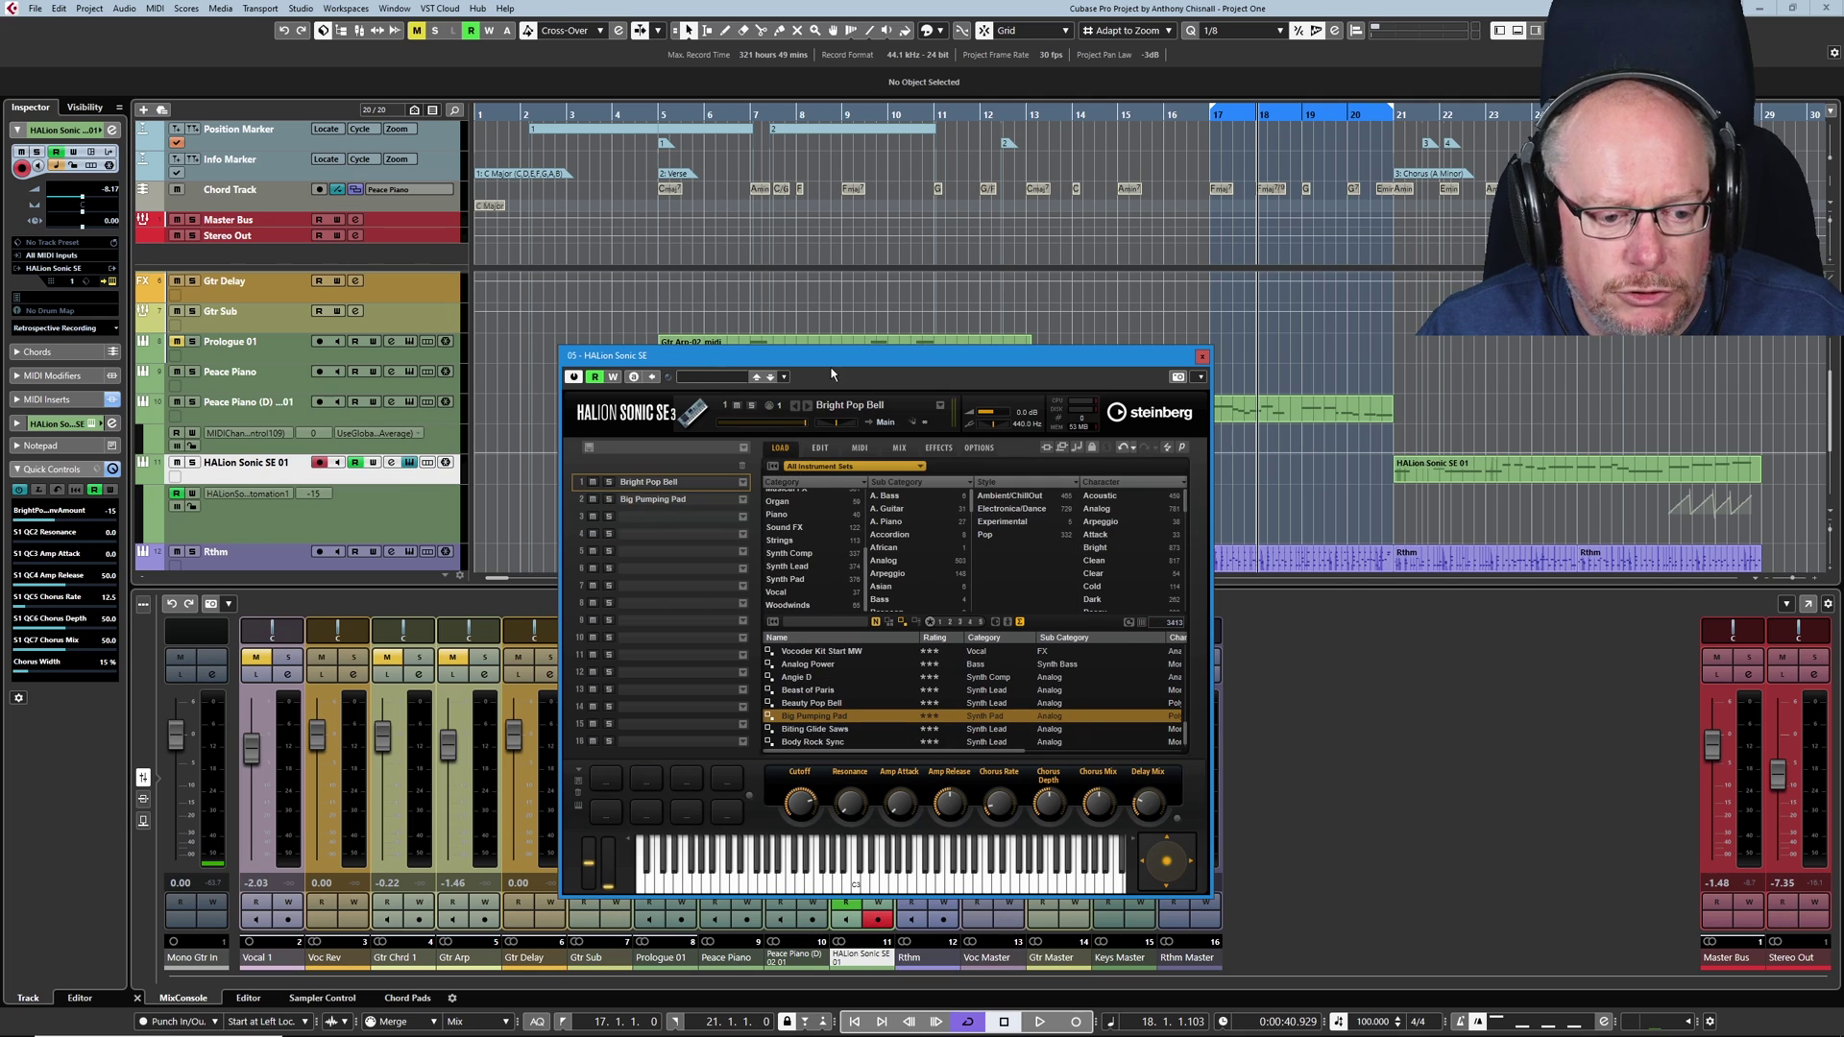
pyautogui.moveTo(827, 352); pyautogui.dragTo(706, 295)
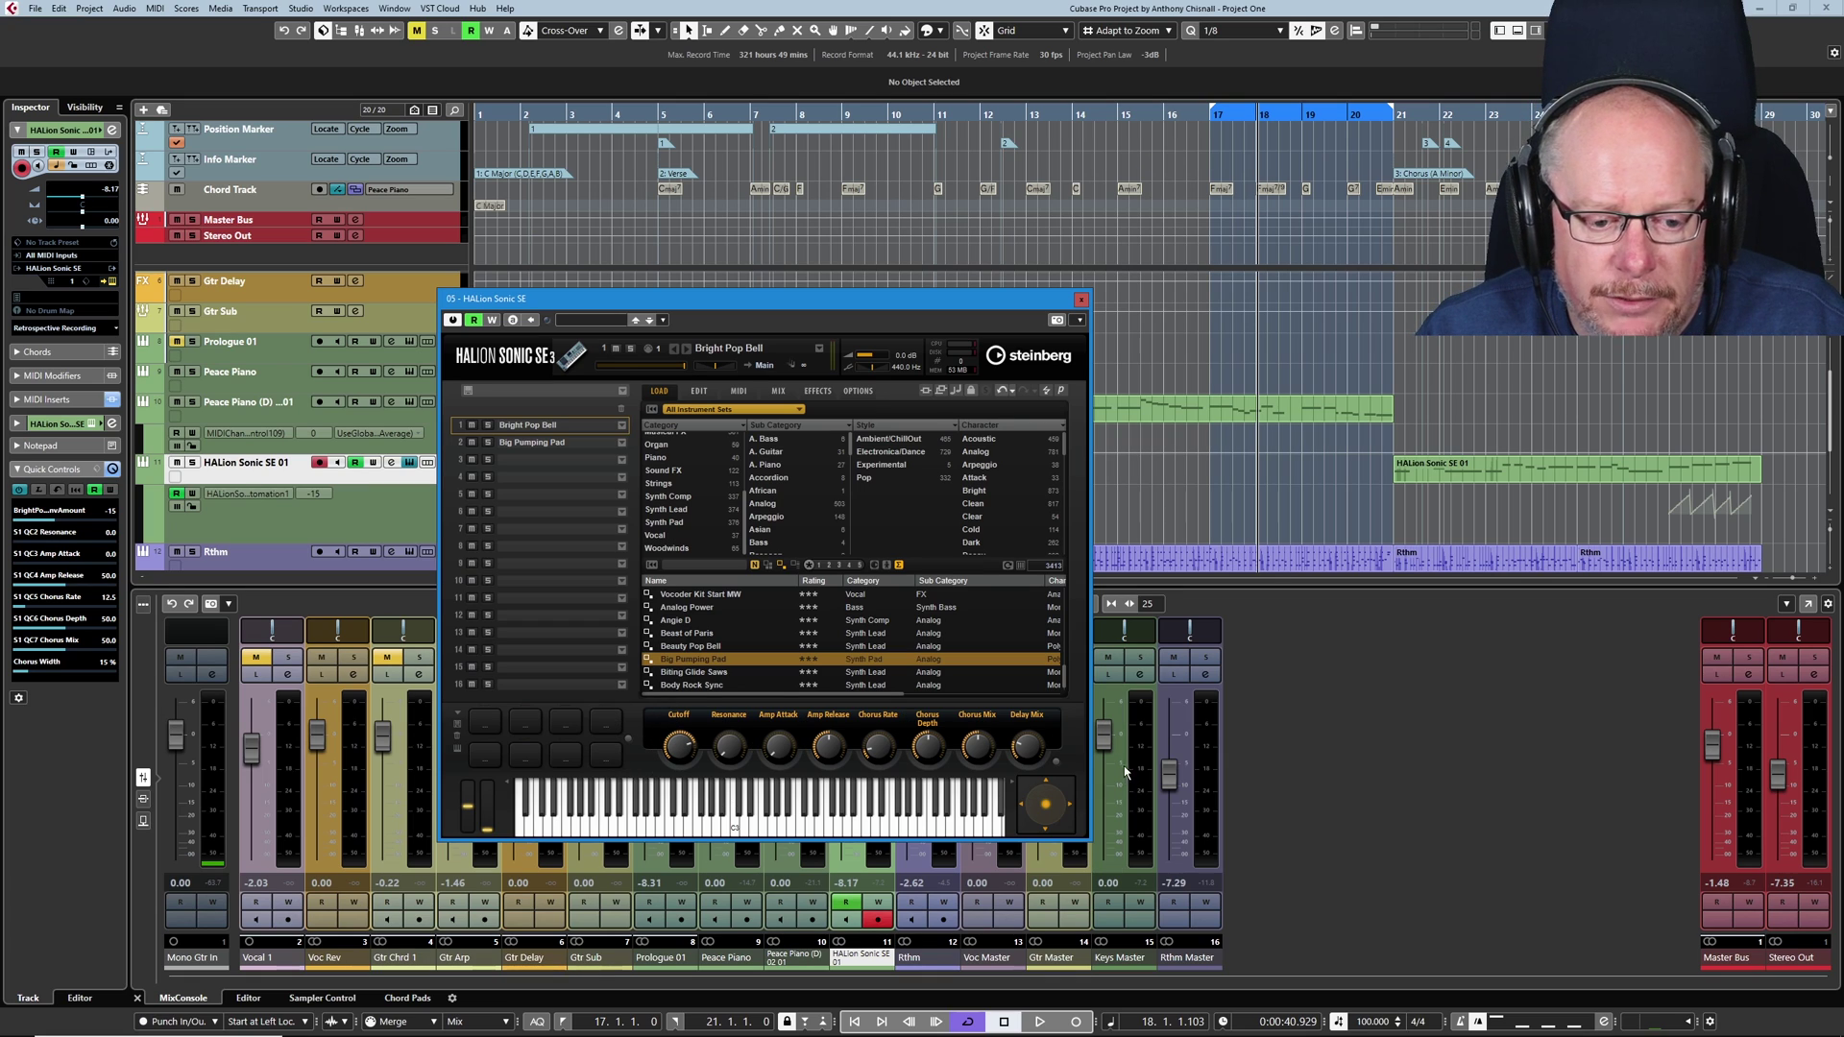
pyautogui.rightClick(676, 756)
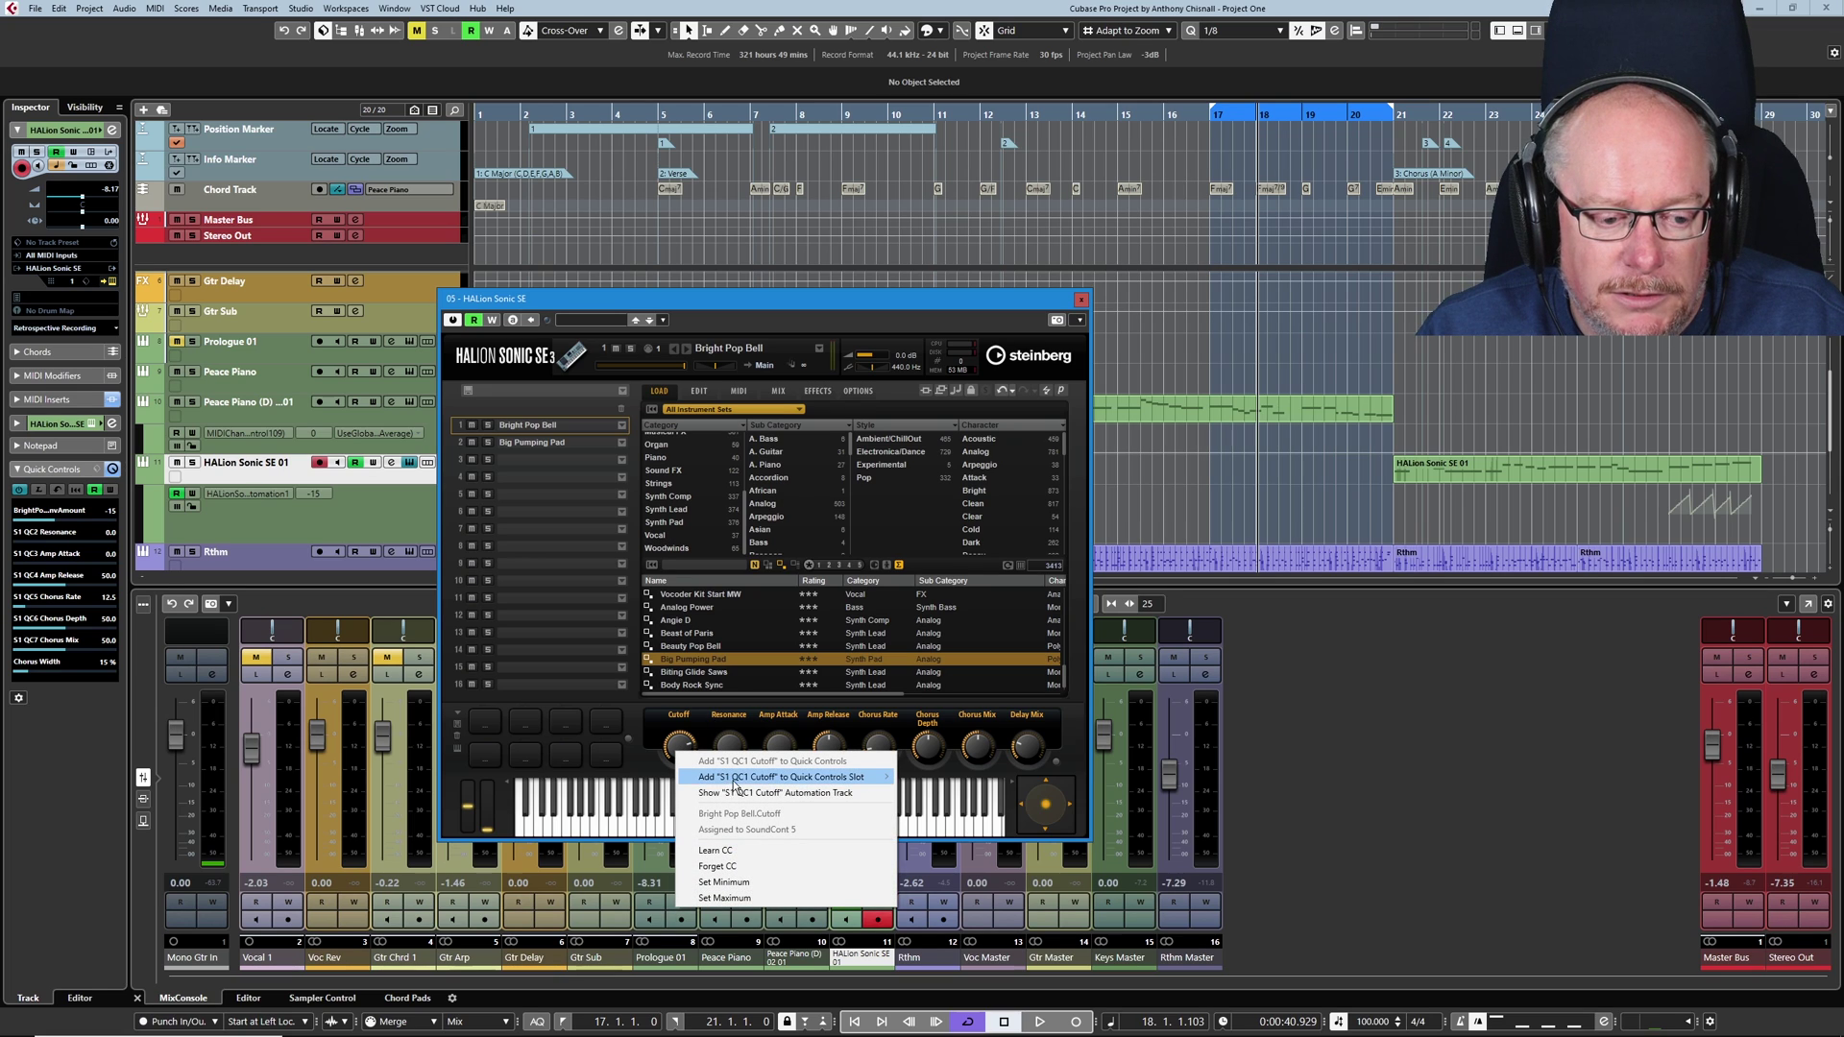
pyautogui.moveTo(855, 783)
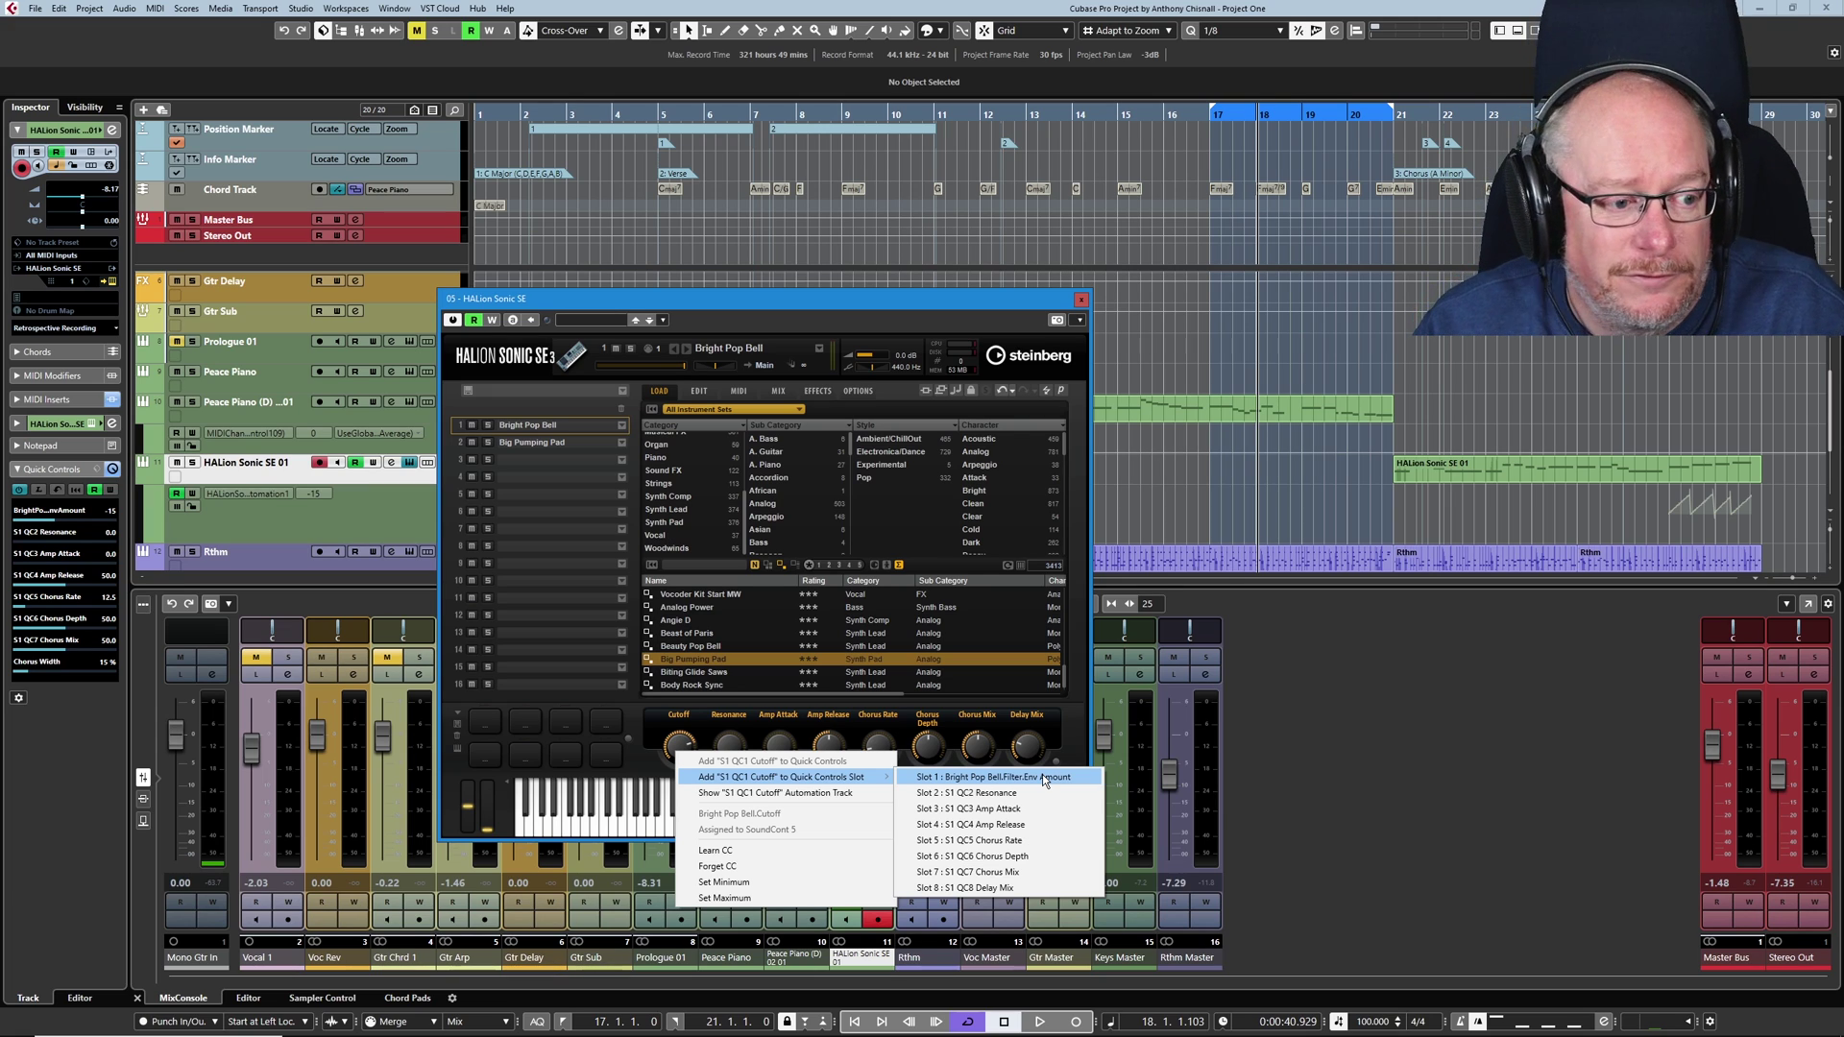
pyautogui.press('Escape')
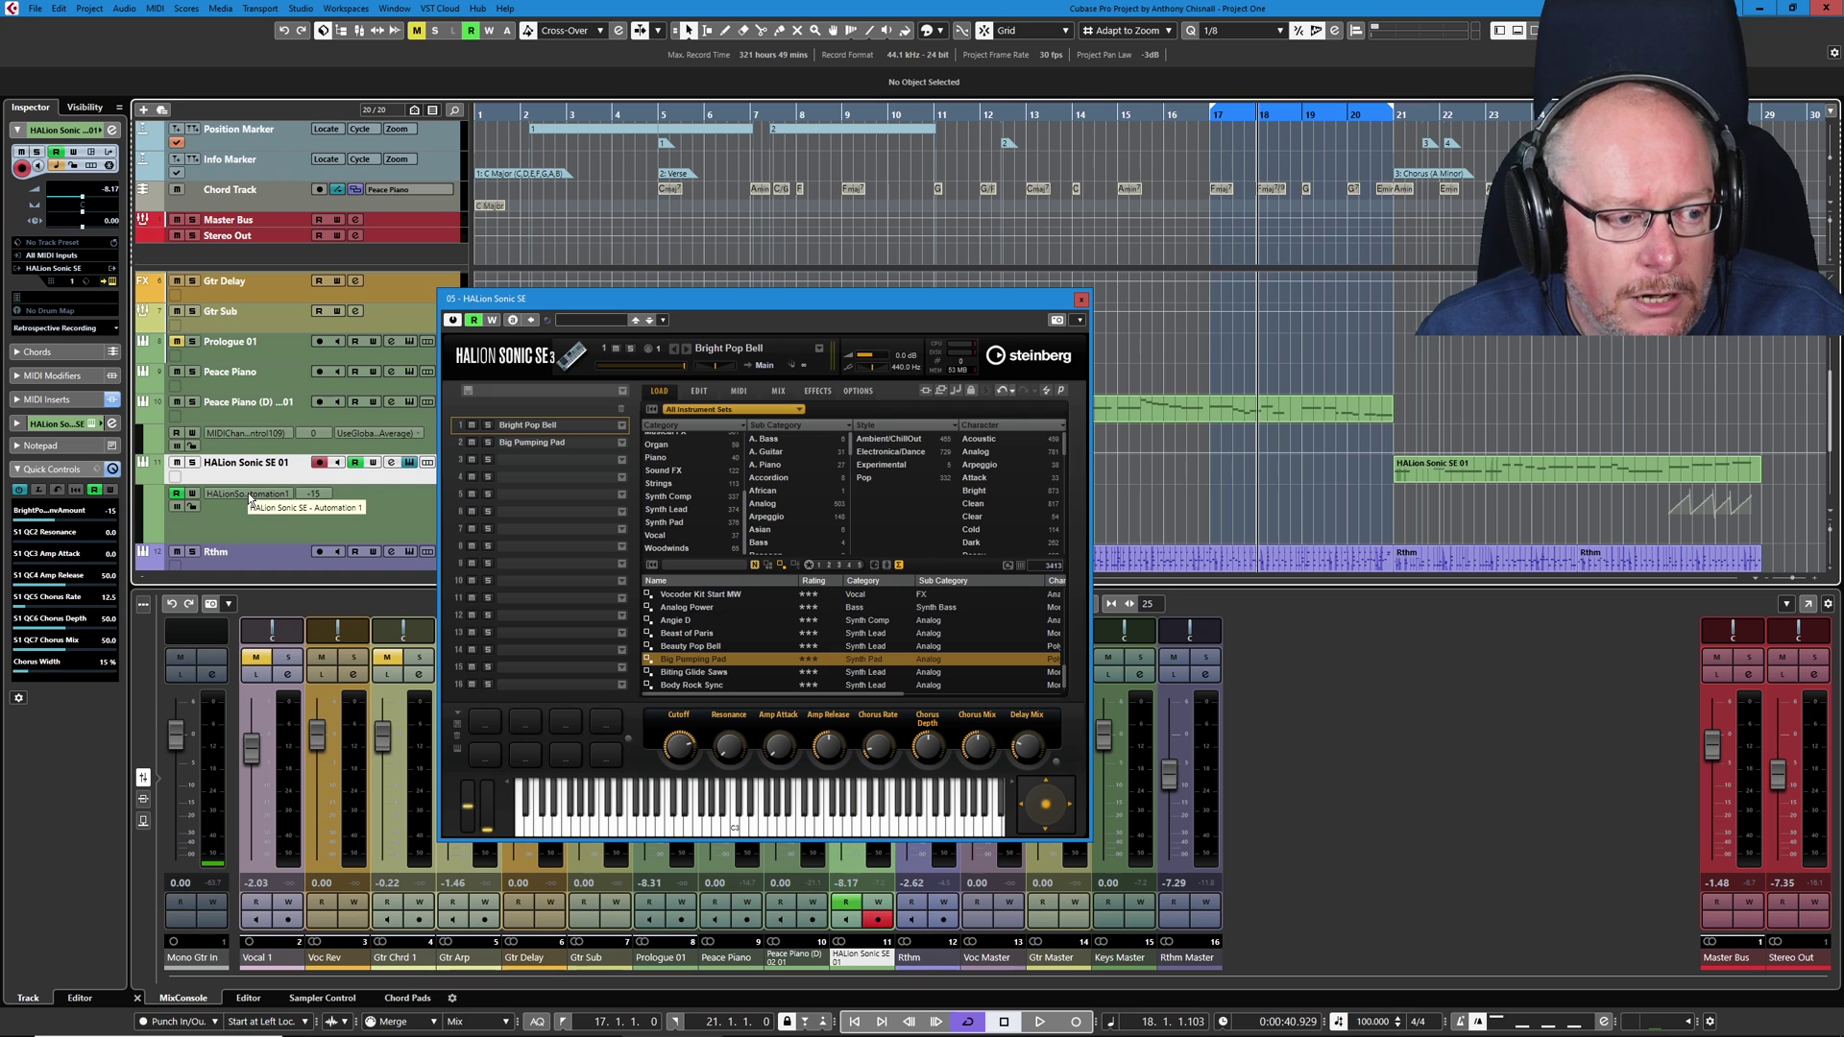
pyautogui.click(244, 495)
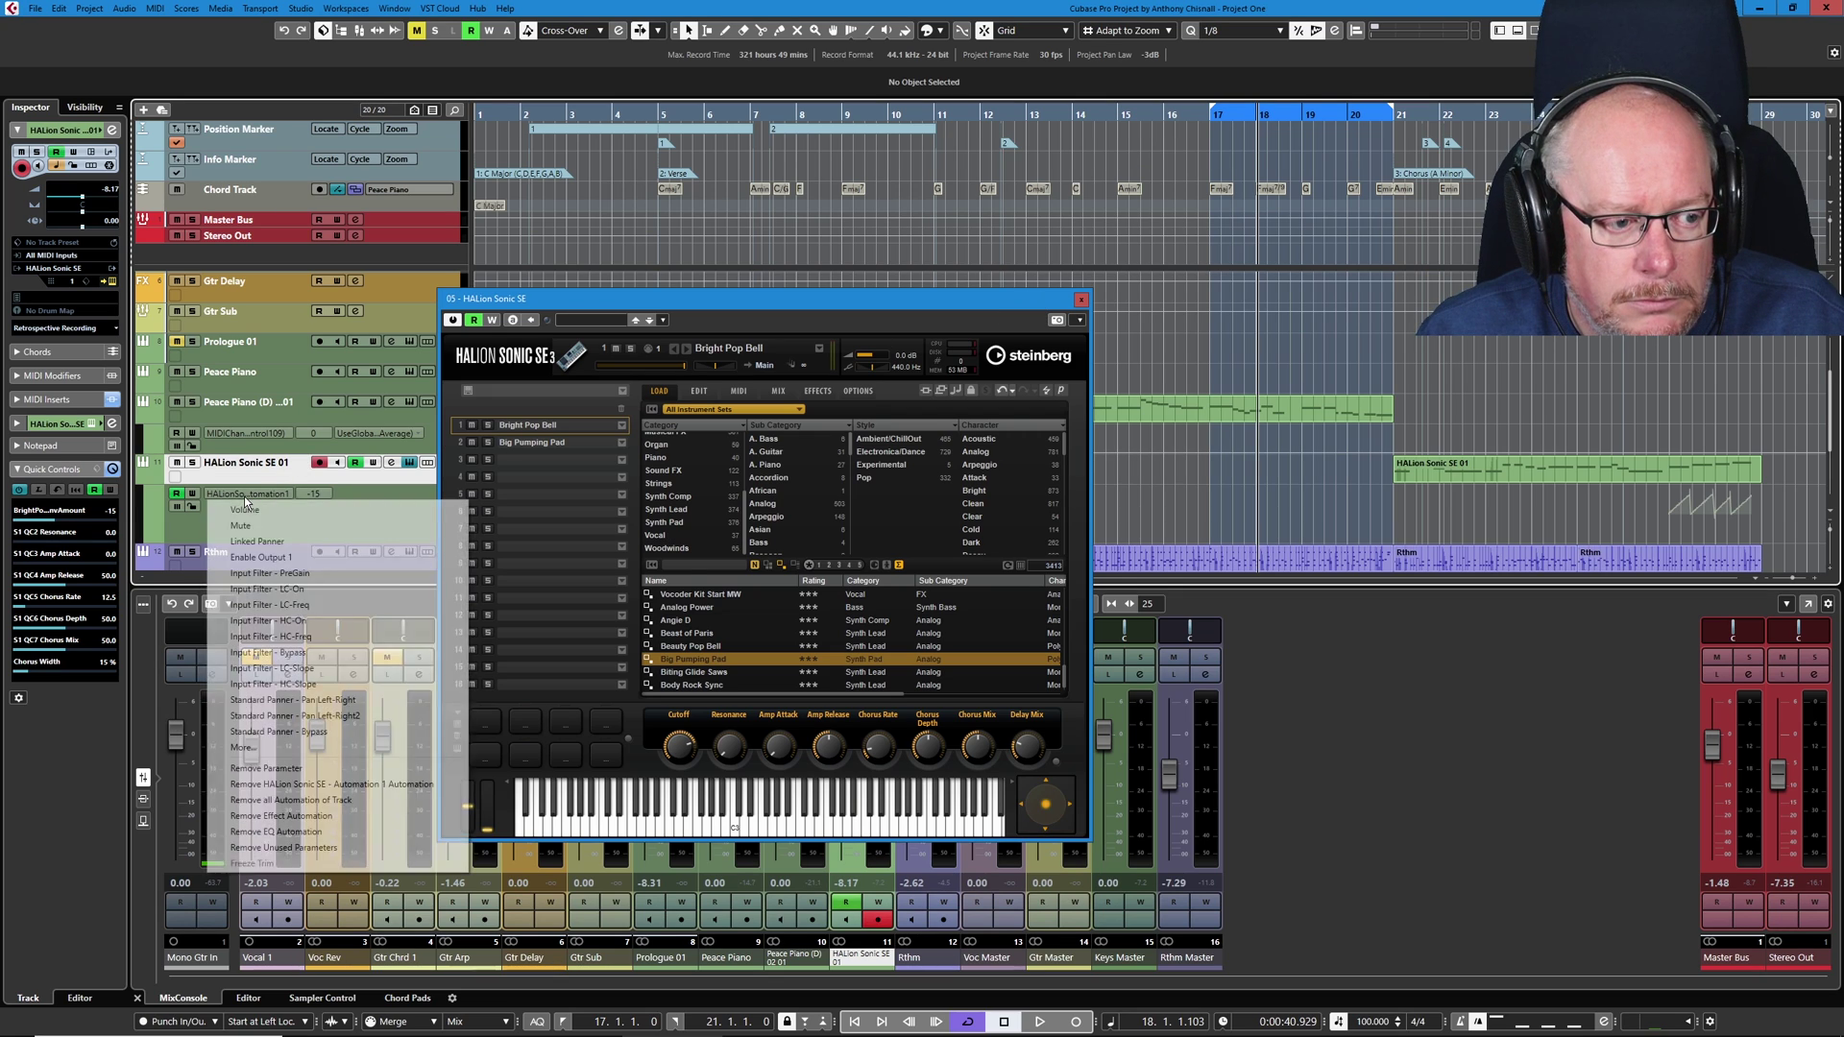
pyautogui.click(248, 748)
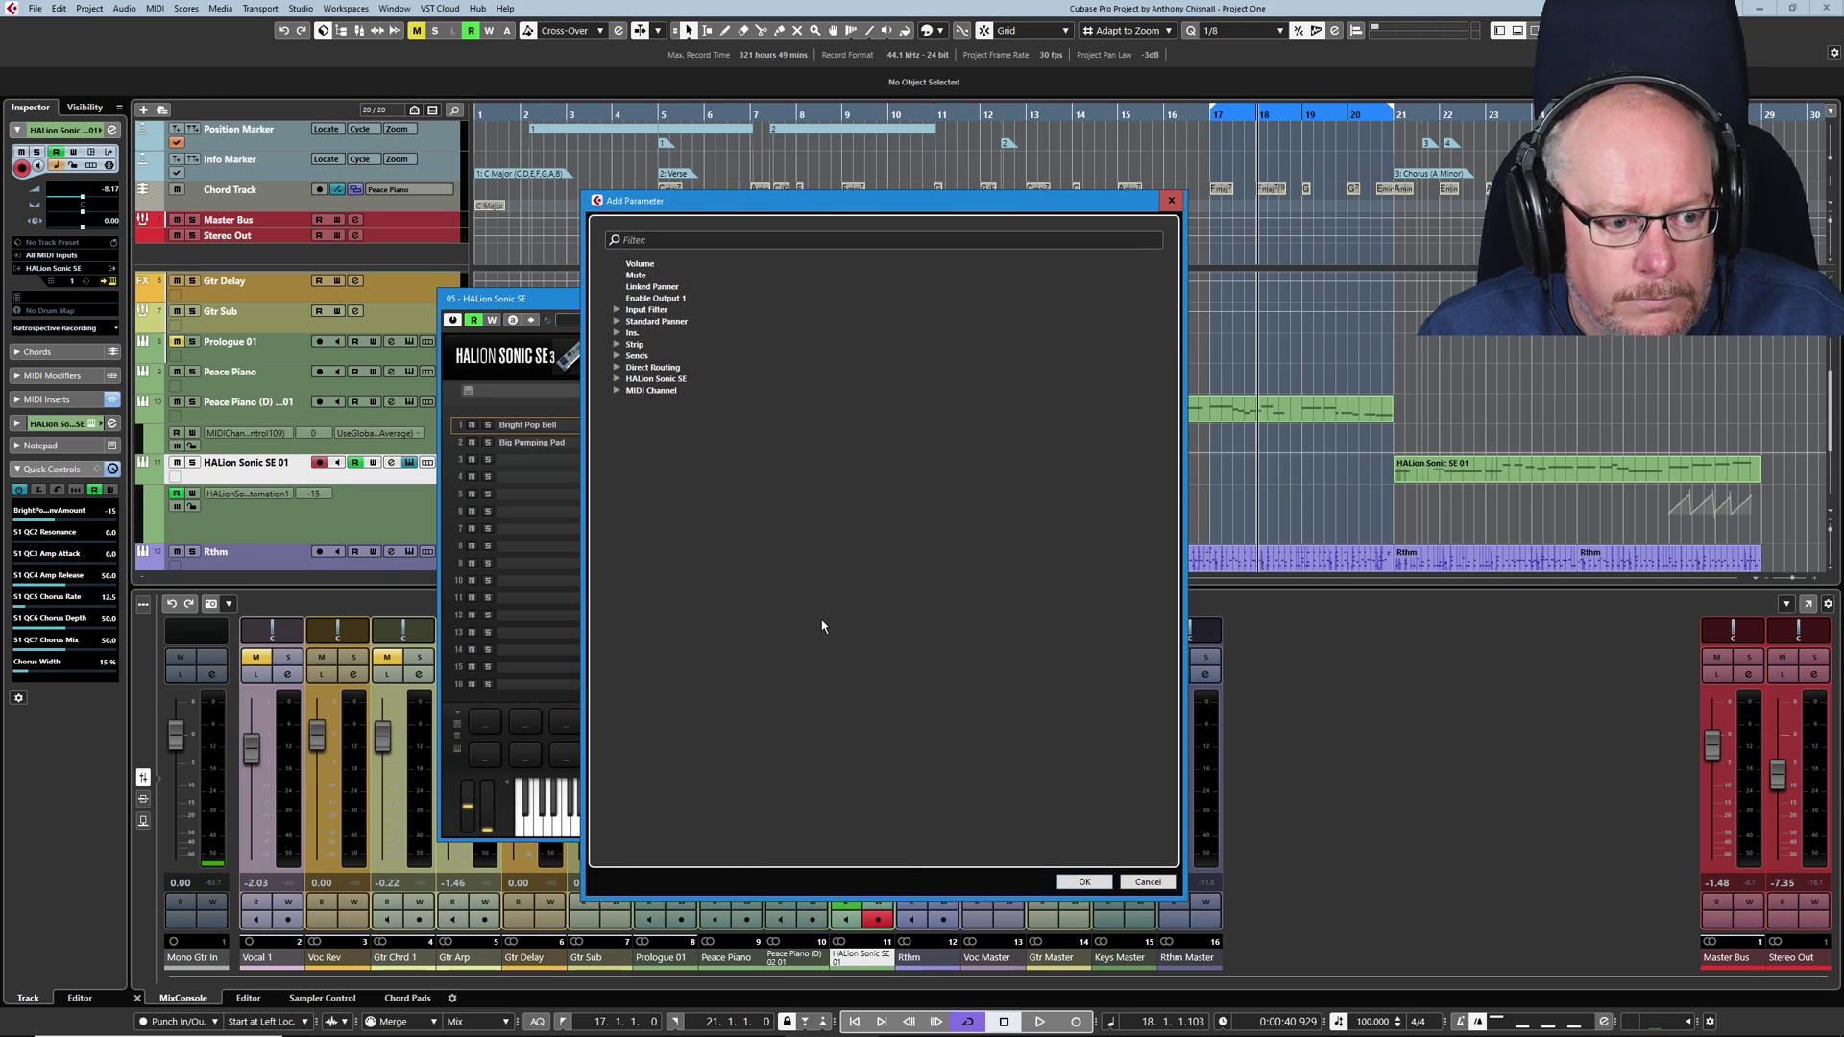
pyautogui.click(616, 379)
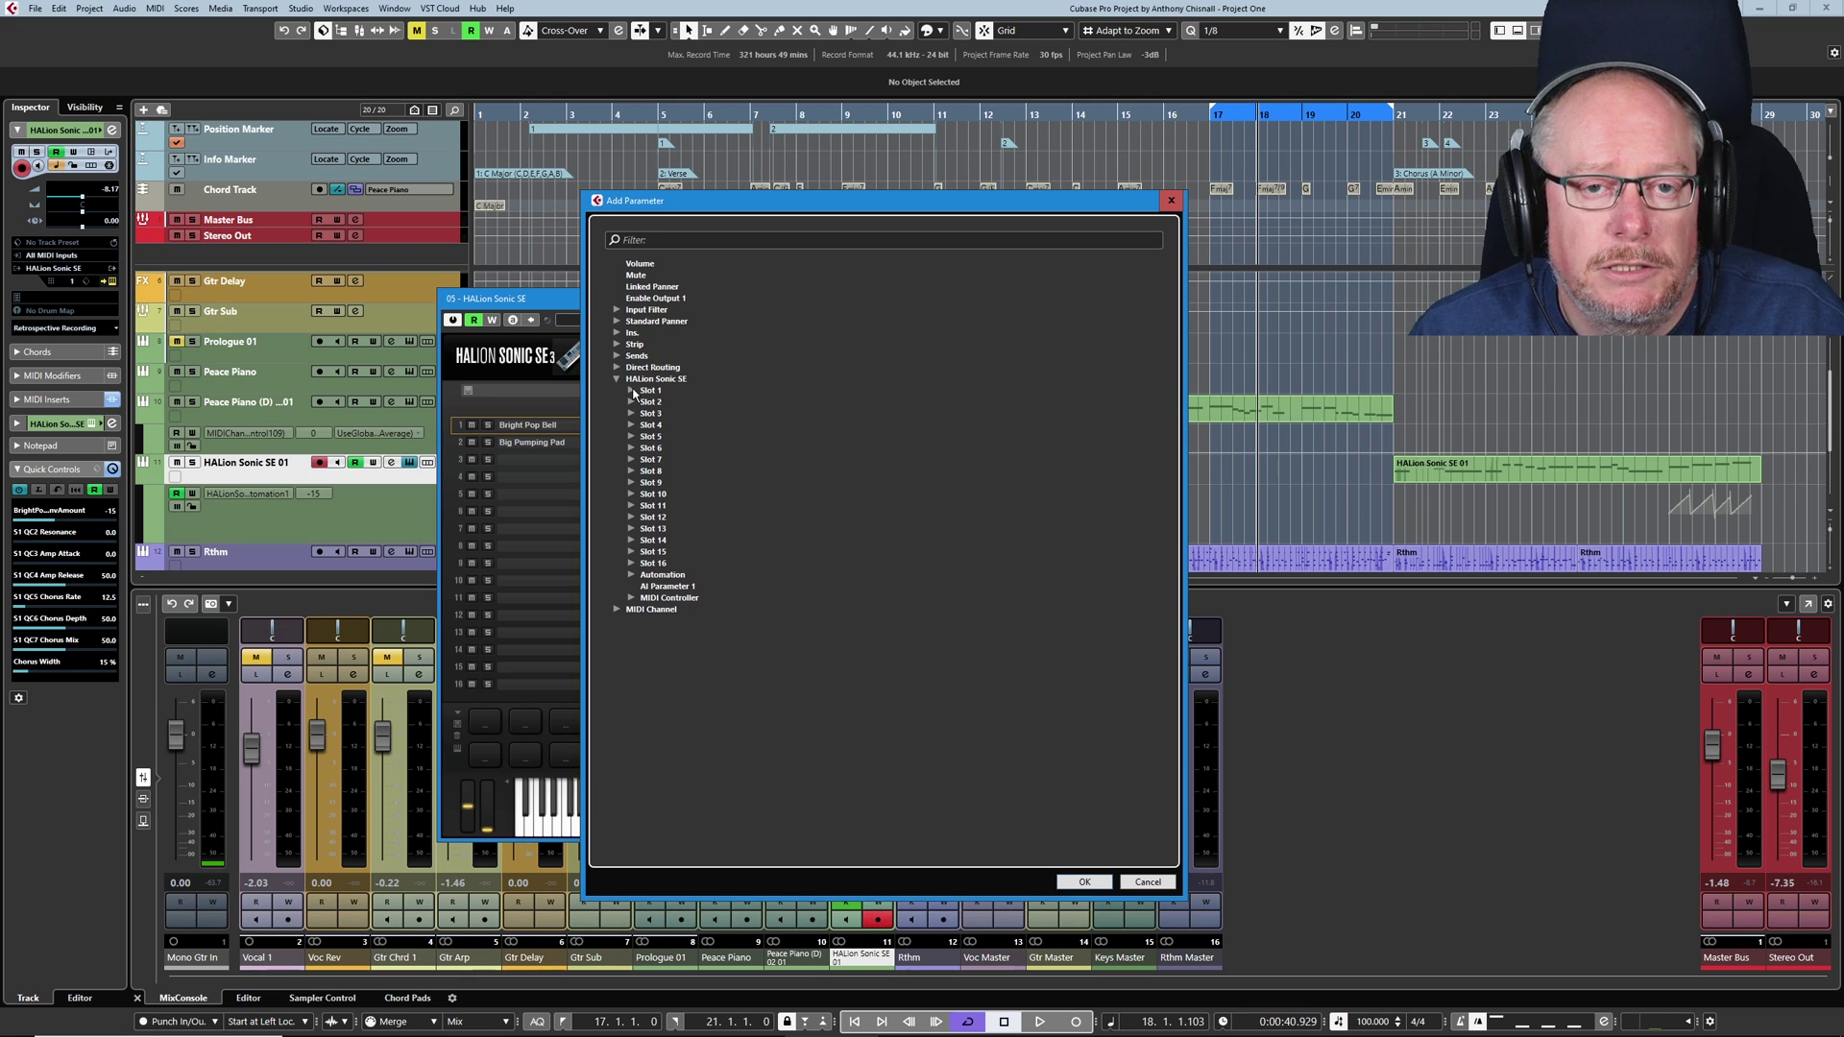
pyautogui.click(633, 392)
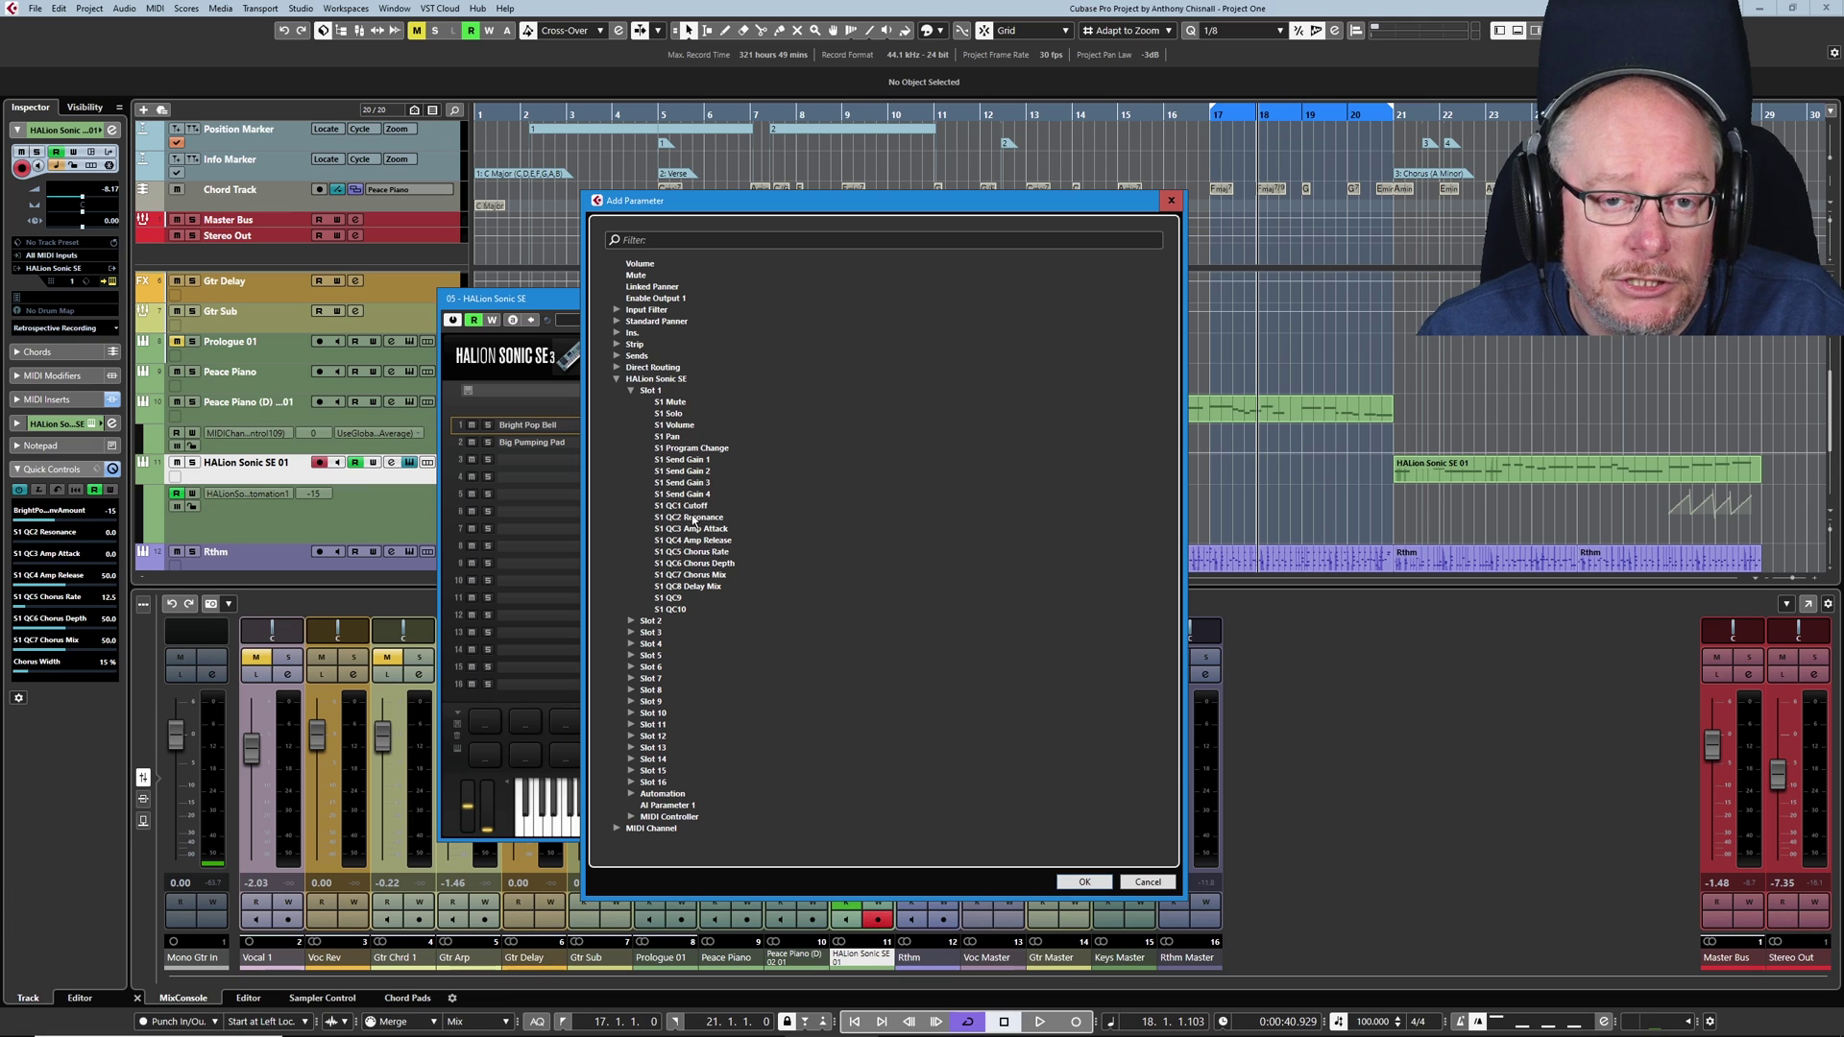
# Step: Rename the first quick control from Cutoff to 'Bob'
pyautogui.click(1148, 881)
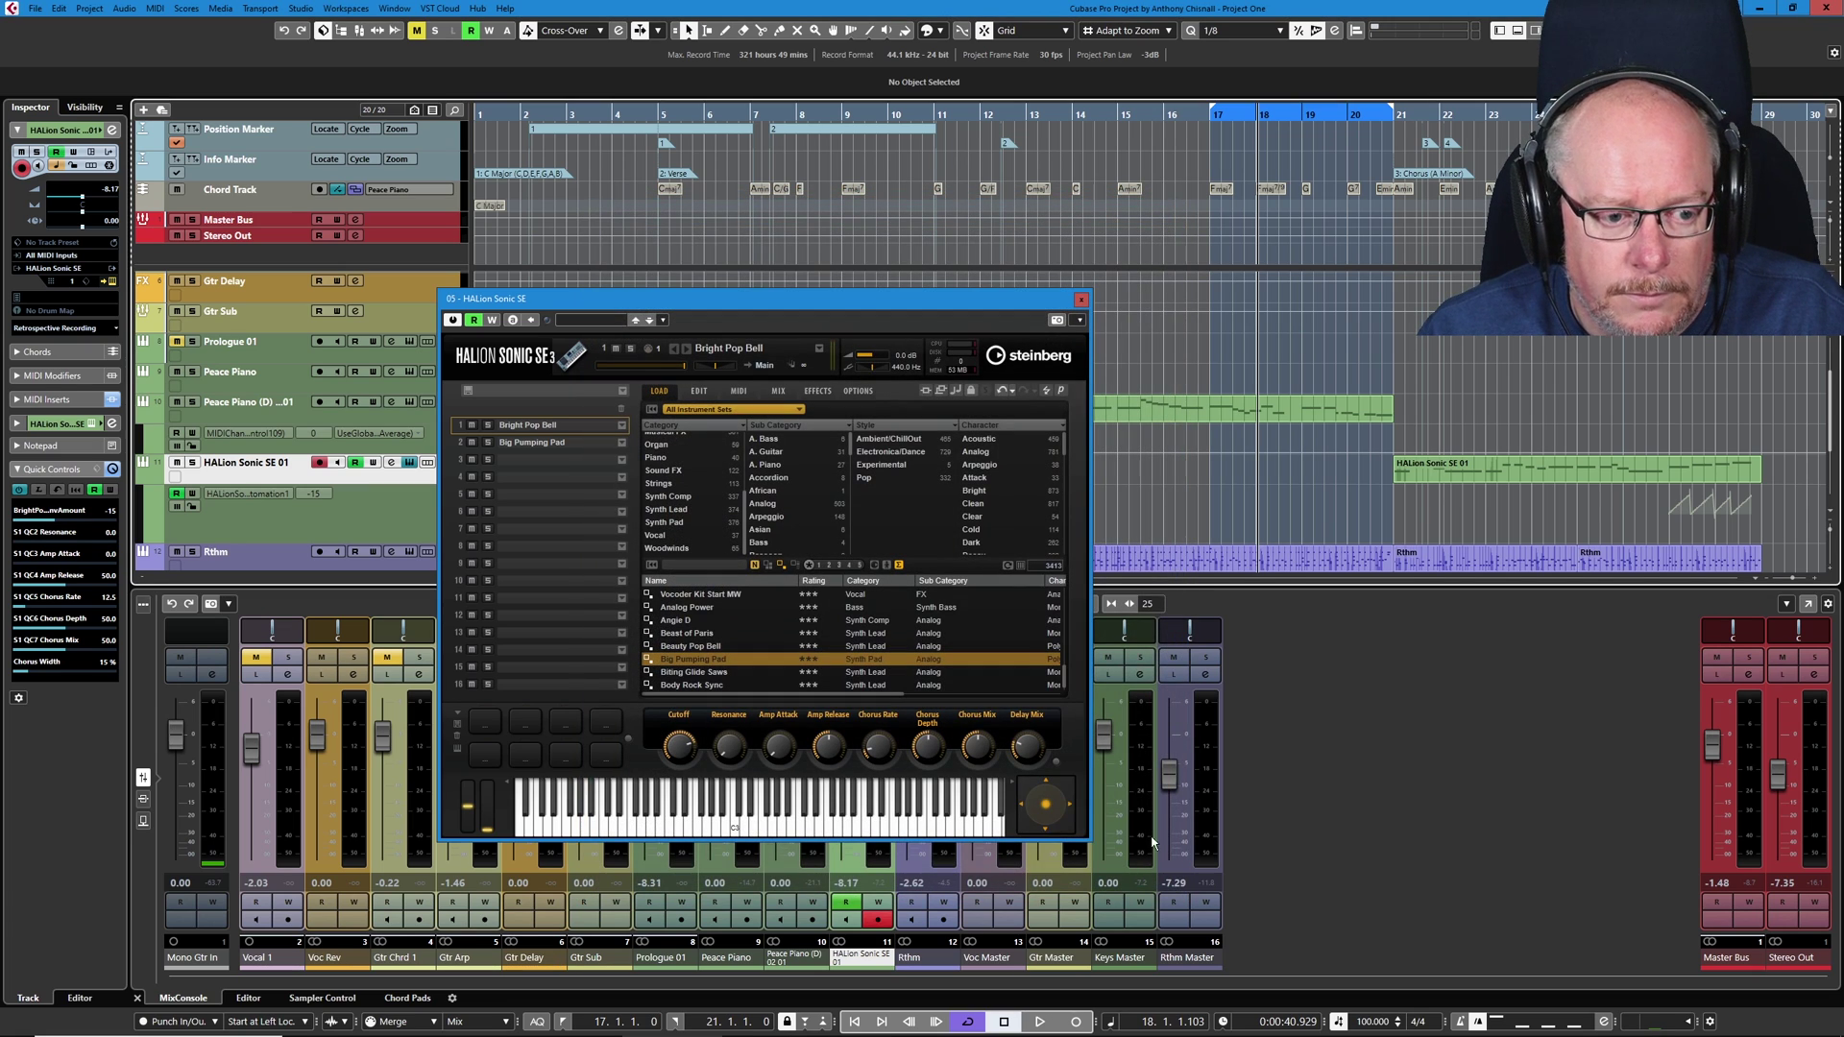
pyautogui.write('Bob')
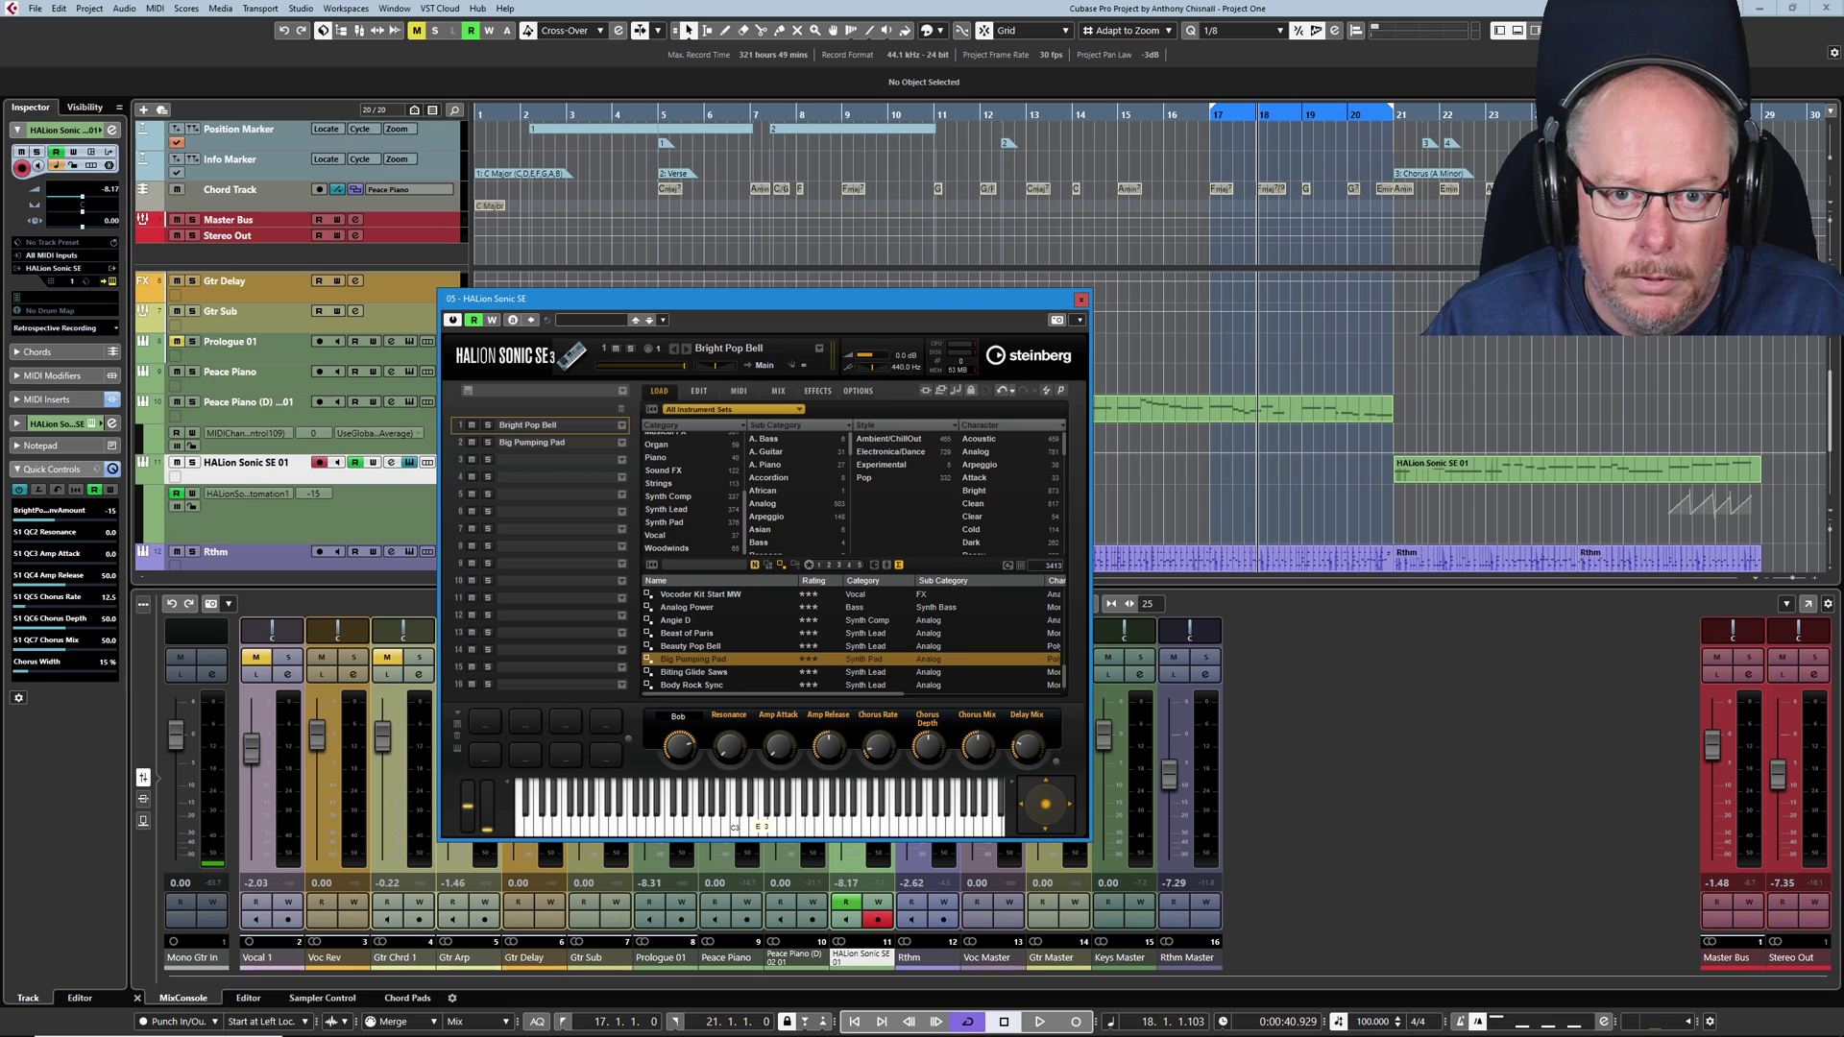
pyautogui.press('Return')
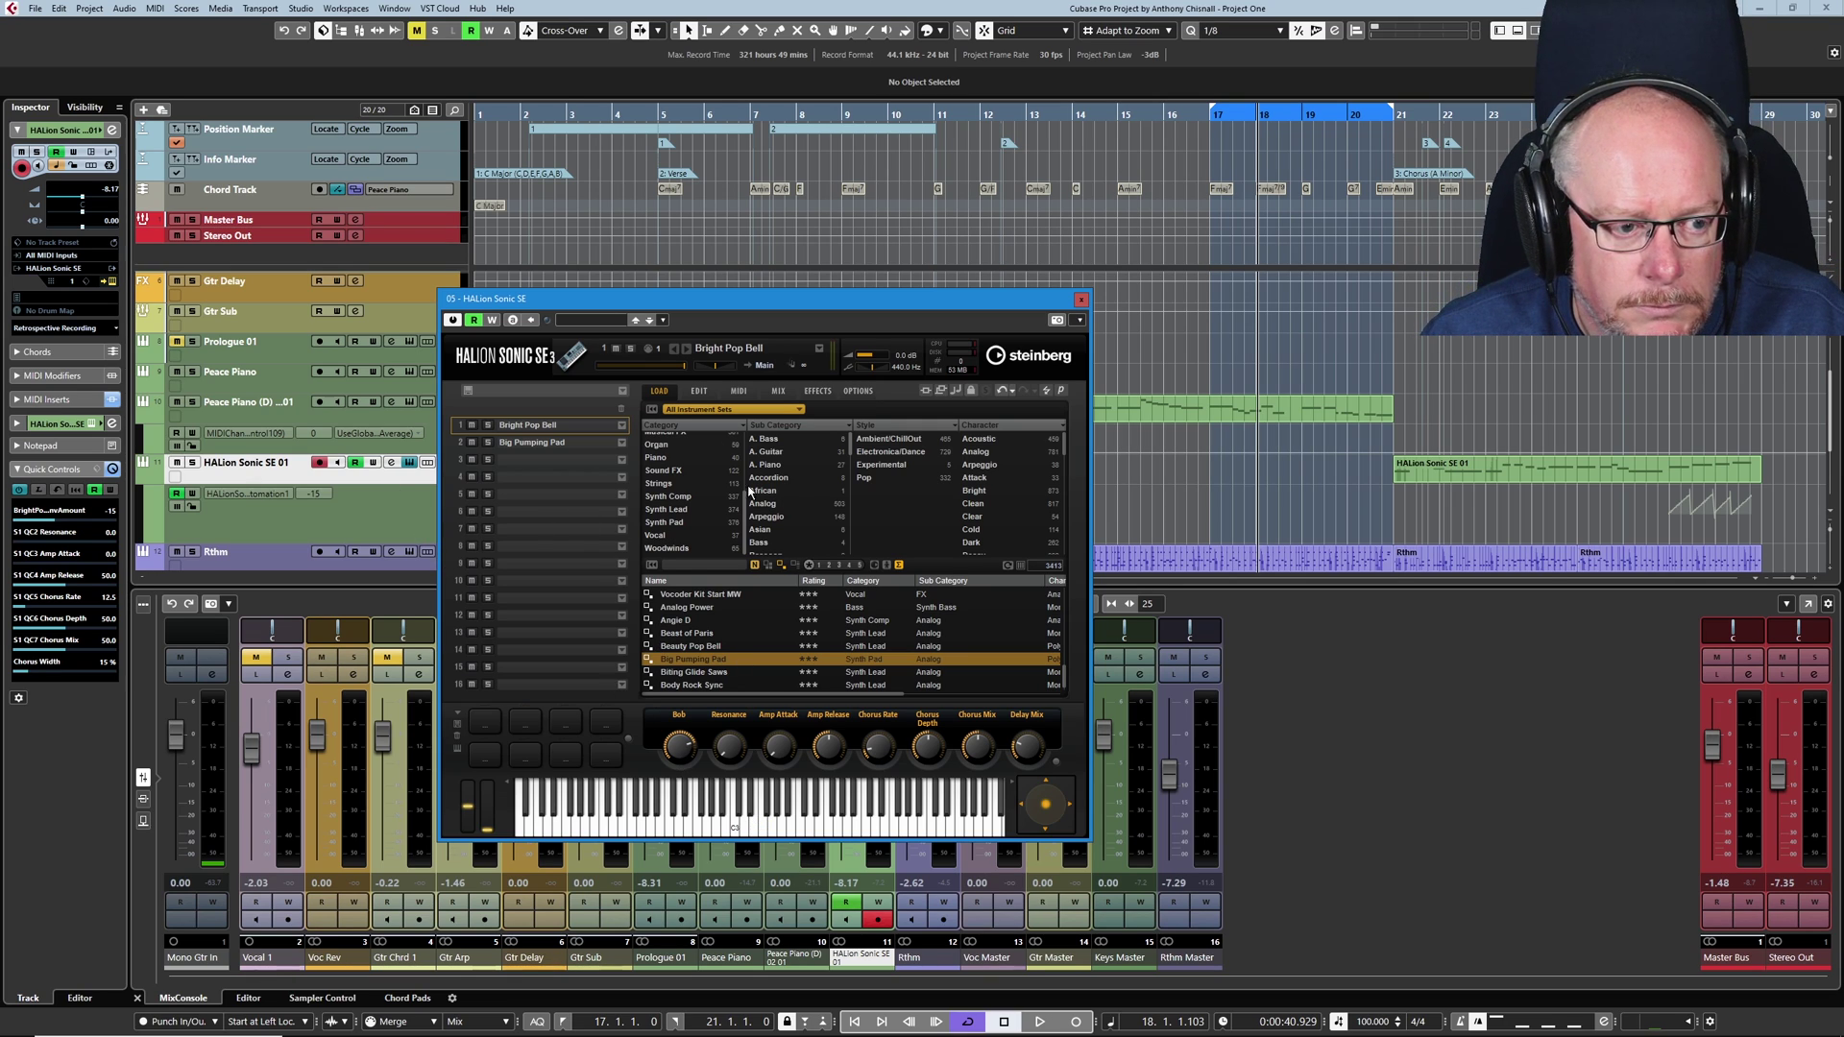
# Step: Check More... > HALion Sonic SE > Slot 1 in the automation list for S1 QC1 Bob
pyautogui.click(246, 494)
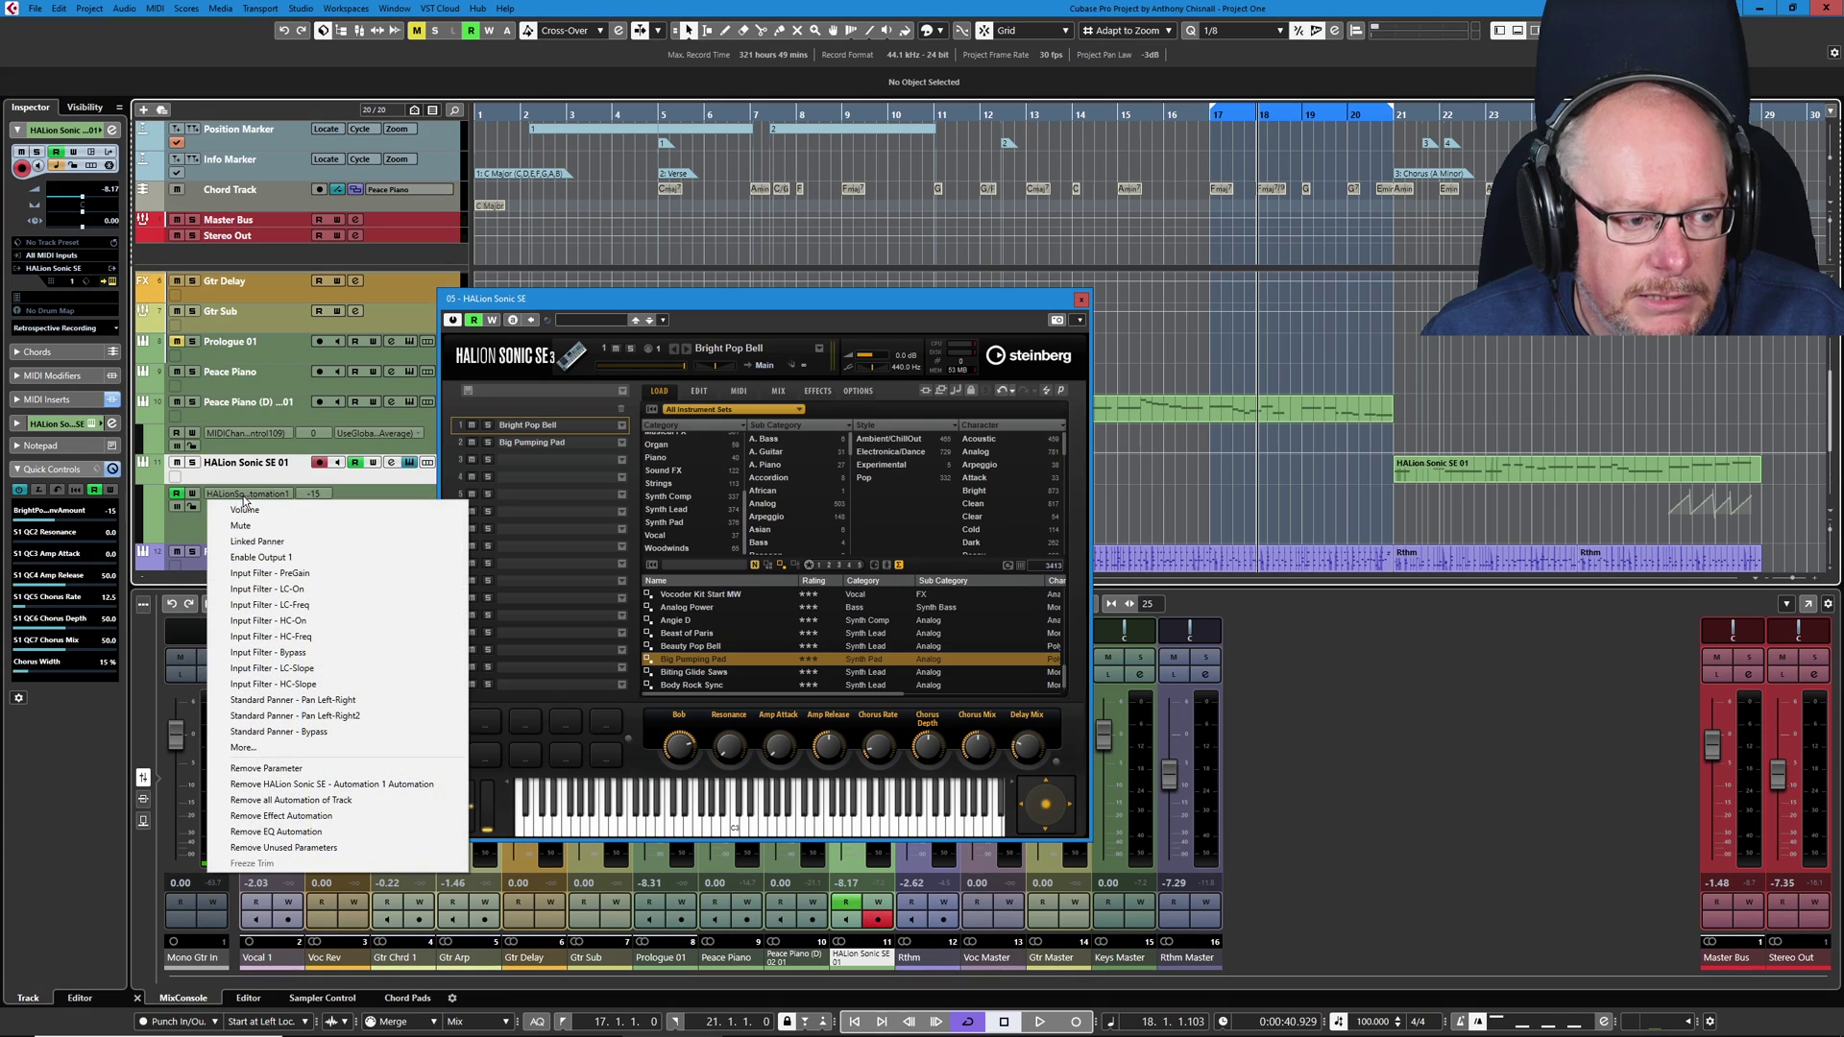
pyautogui.click(247, 750)
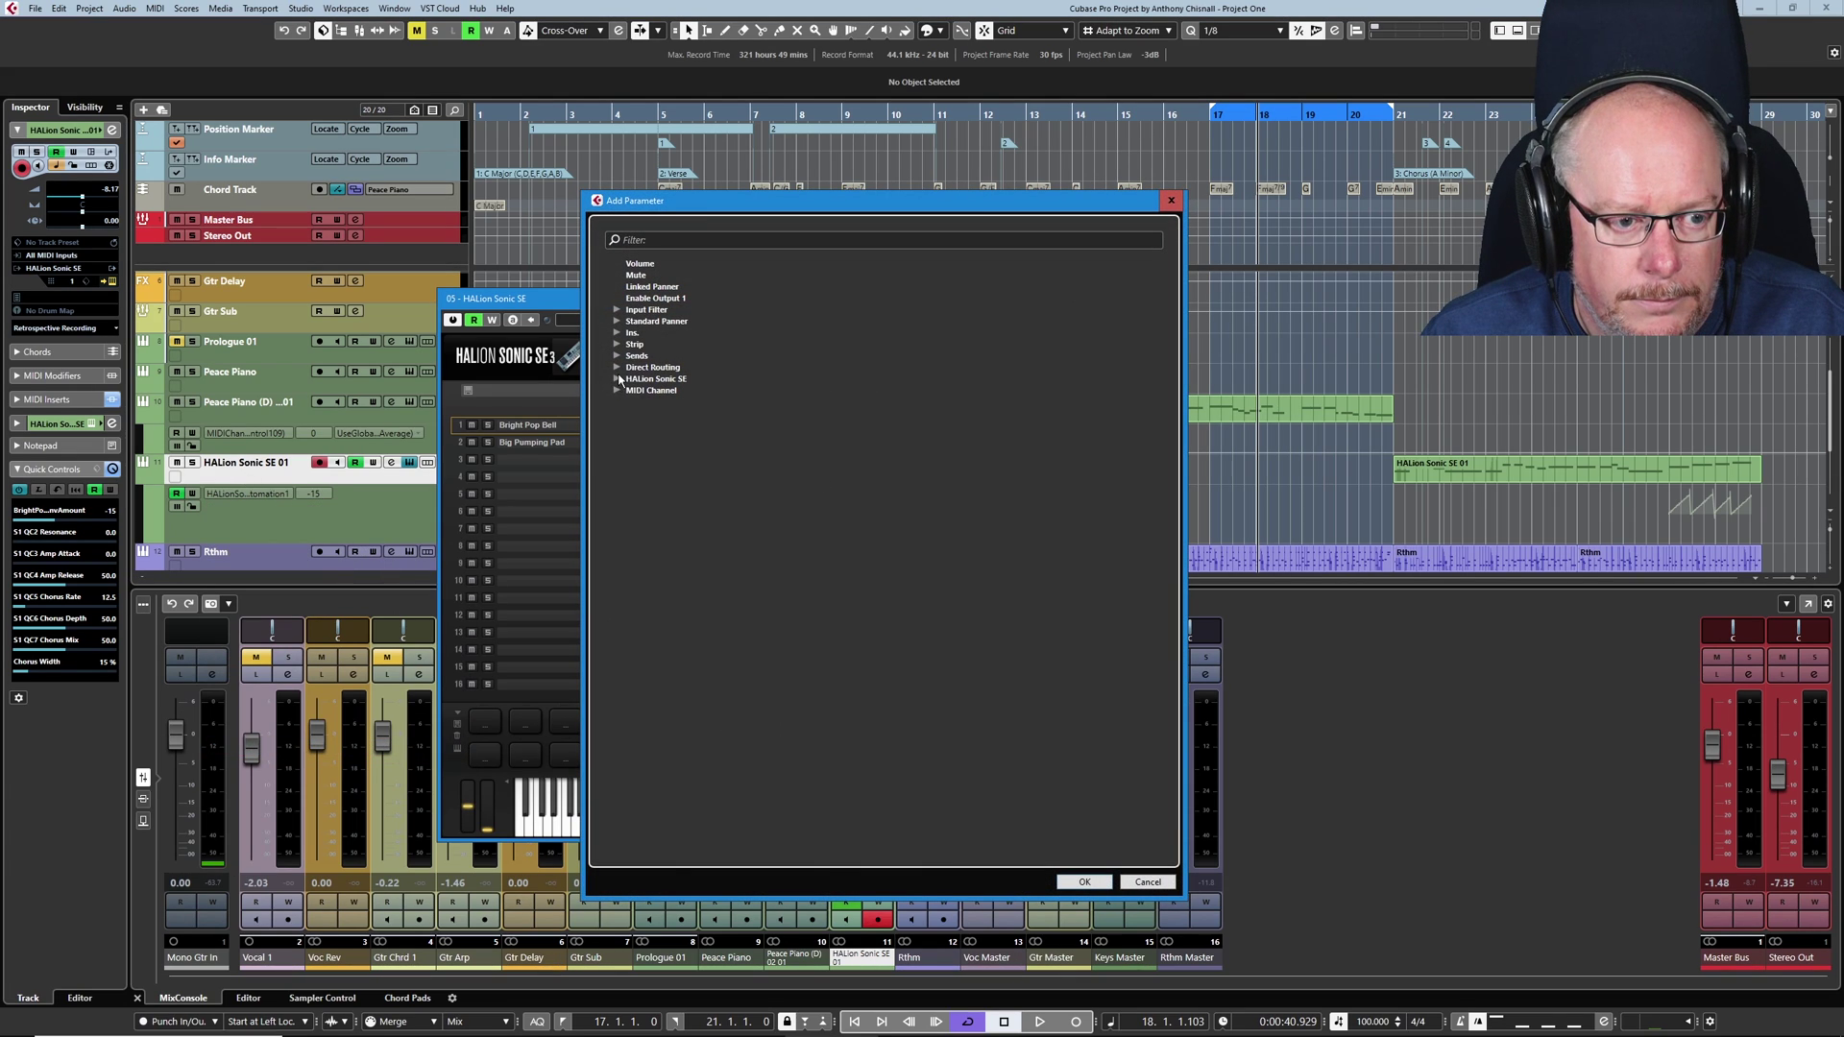
pyautogui.click(617, 379)
pyautogui.click(630, 388)
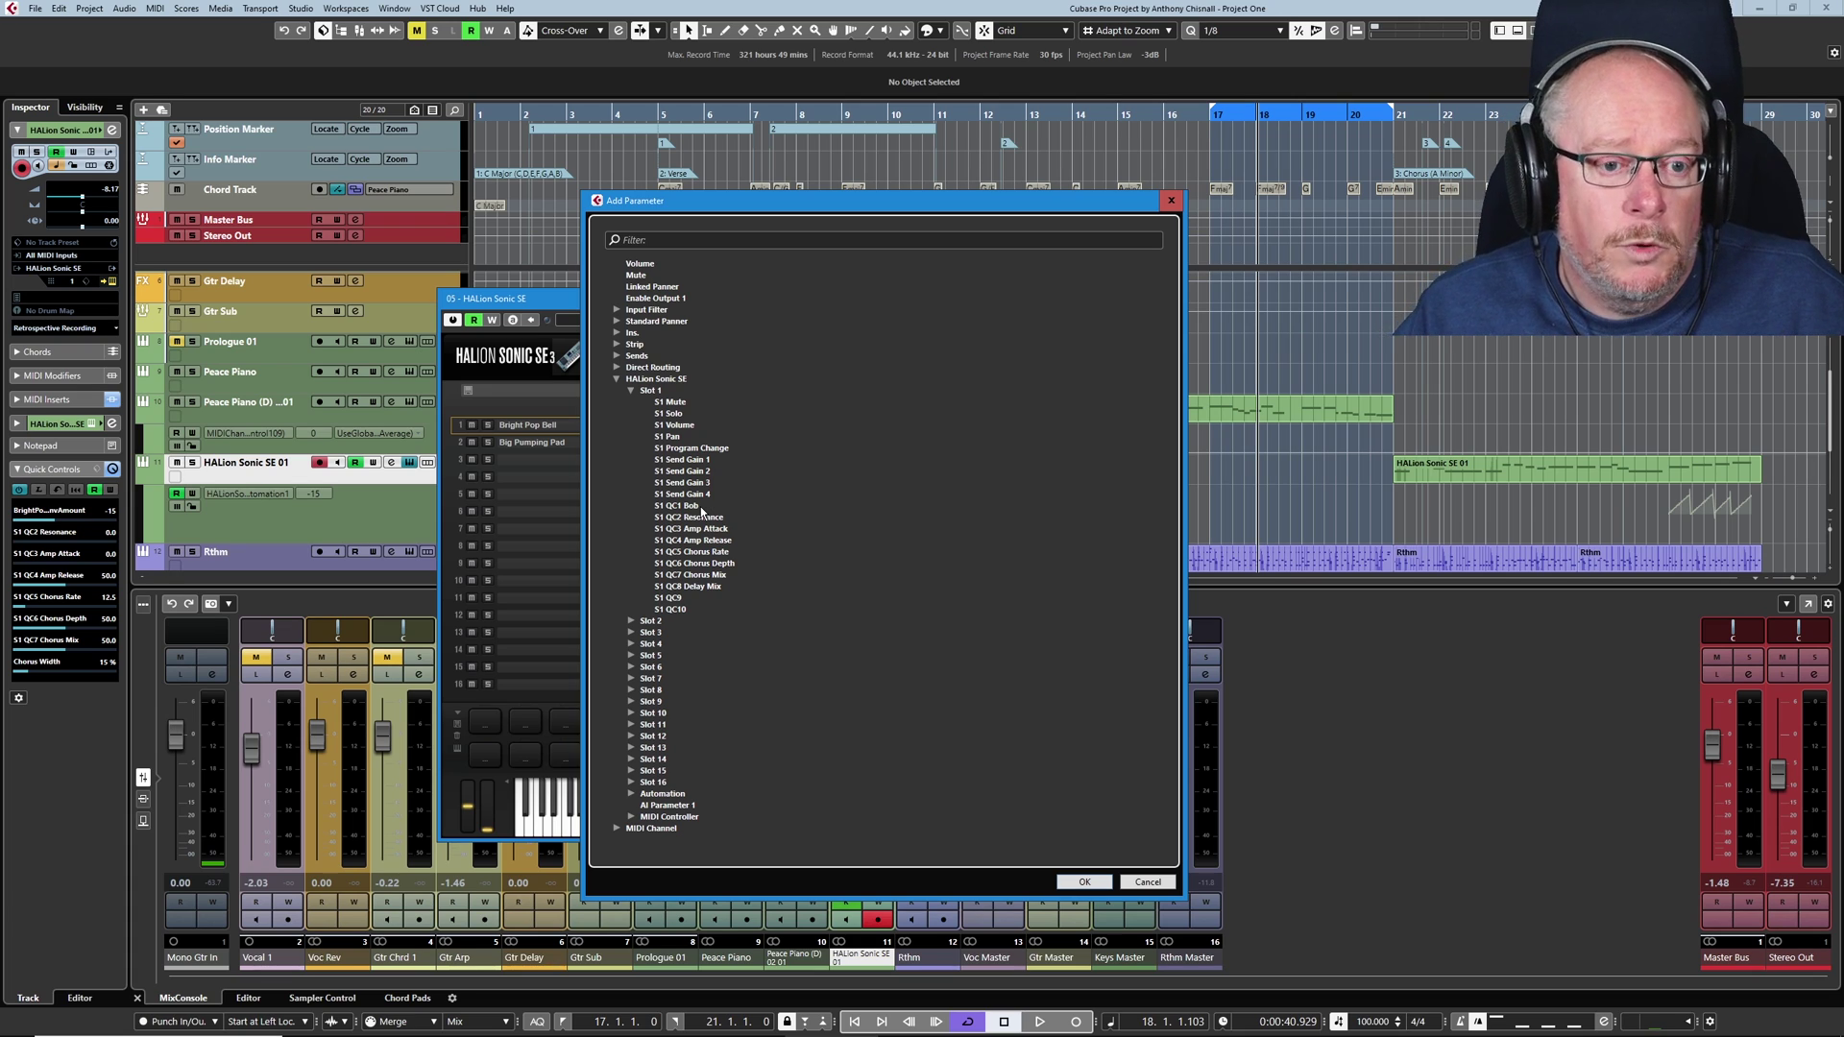
pyautogui.click(1145, 881)
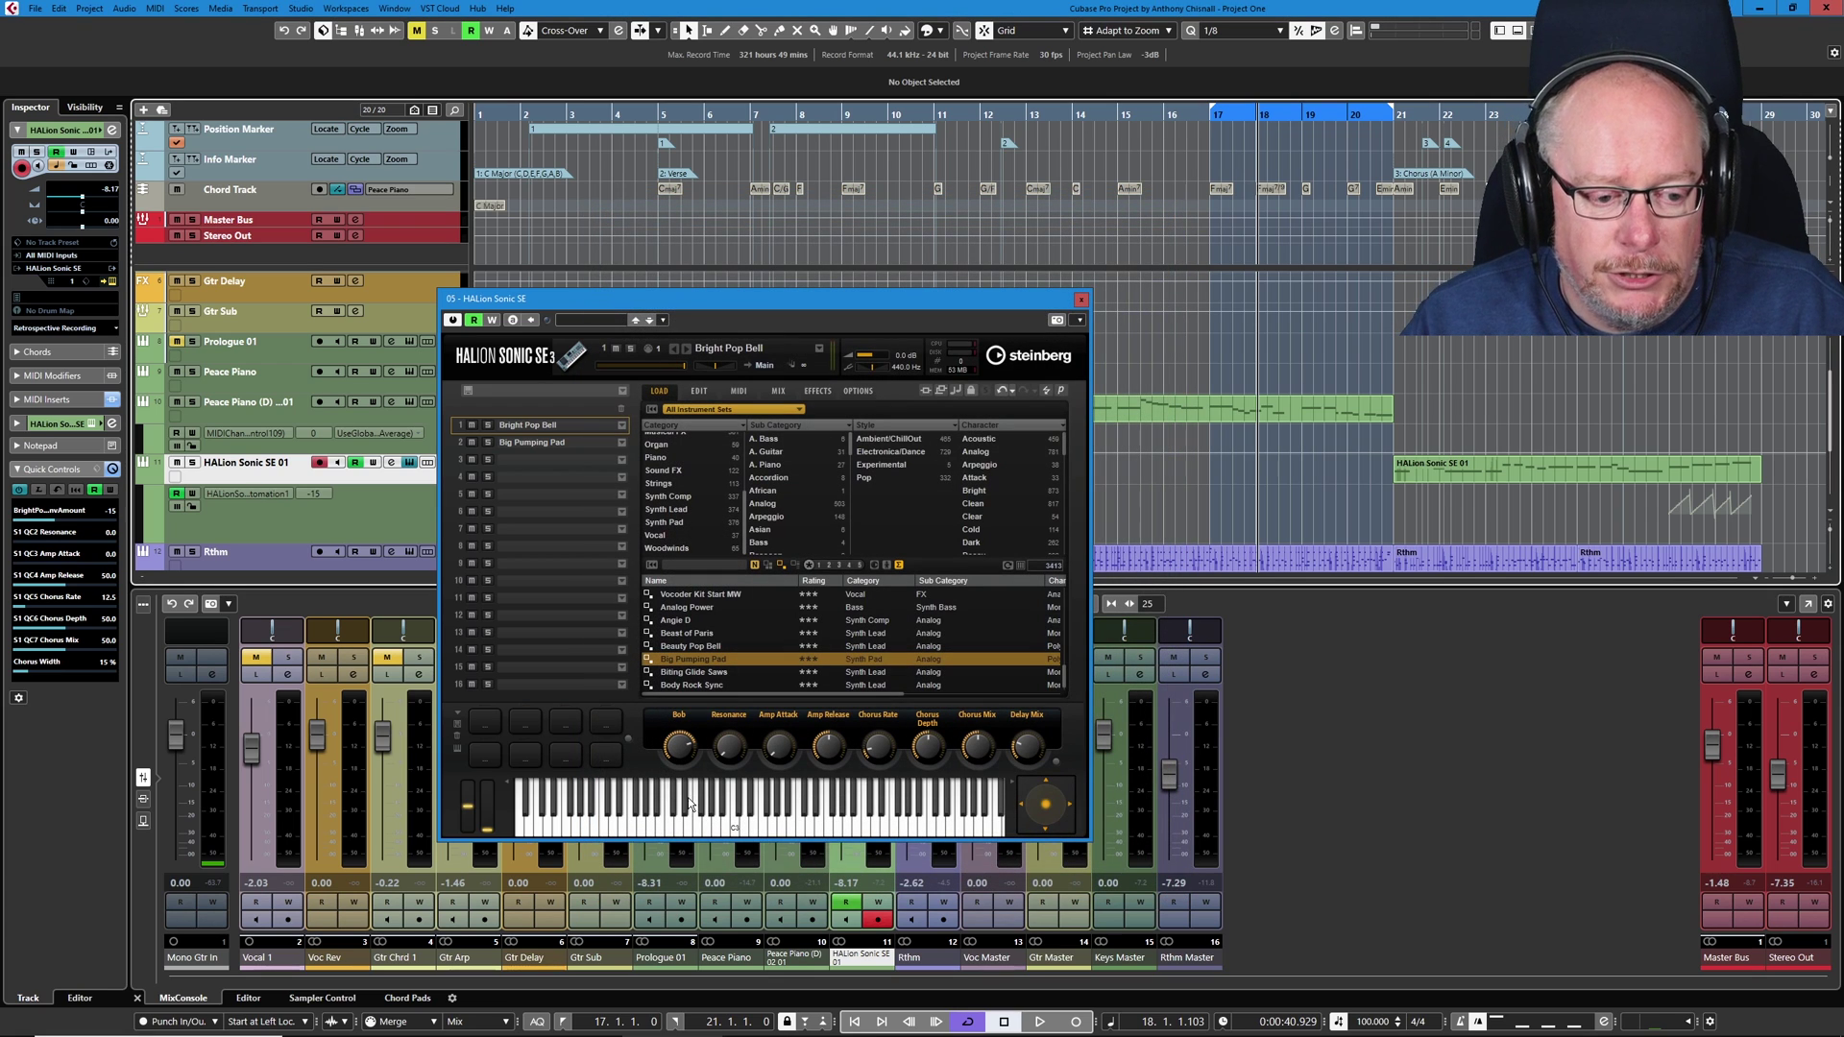